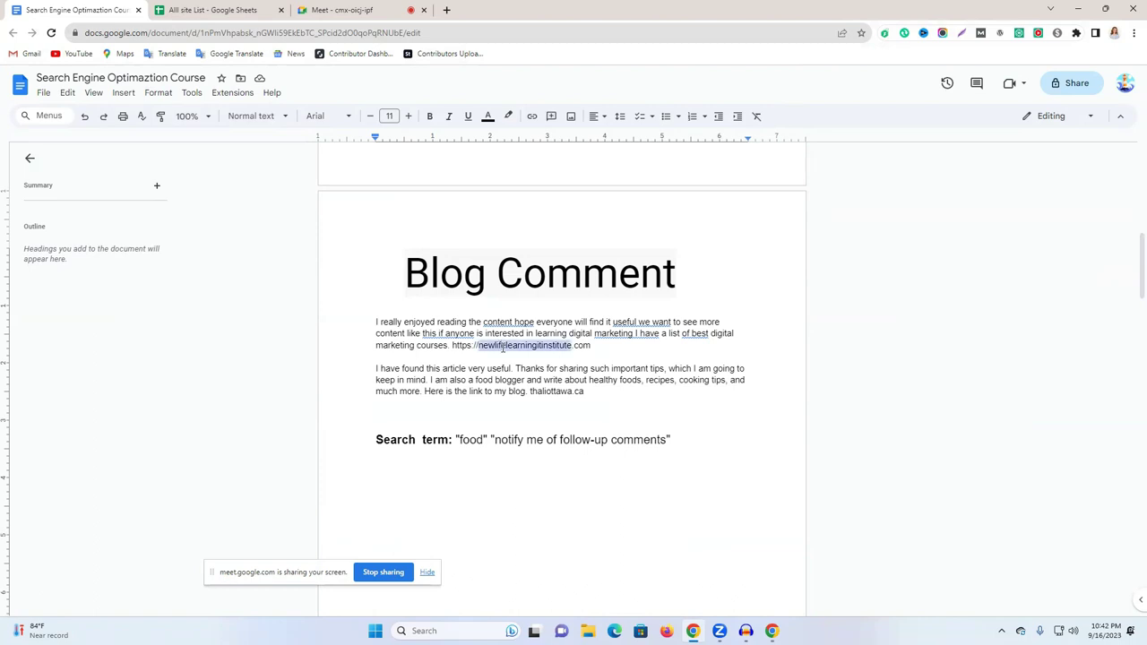
# Select the site links, including thaliottawa.ca, and the full paragraphs of both prepared blog comments.
pyautogui.doubleClick(543, 344)
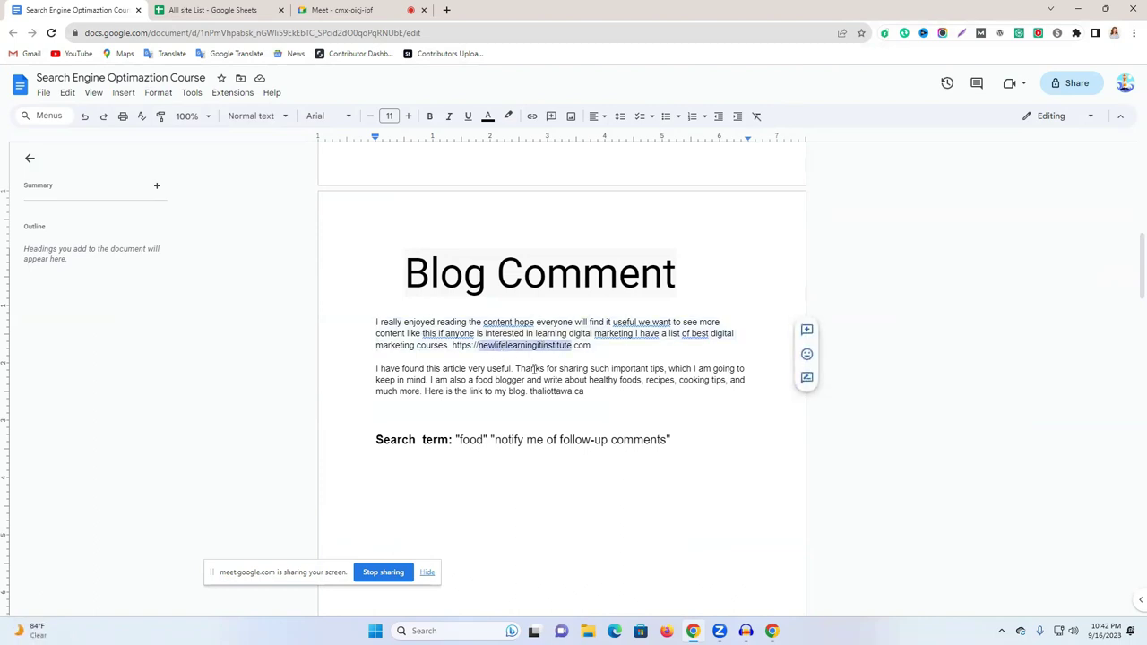
pyautogui.doubleClick(553, 392)
pyautogui.moveTo(585, 391); pyautogui.dragTo(531, 395)
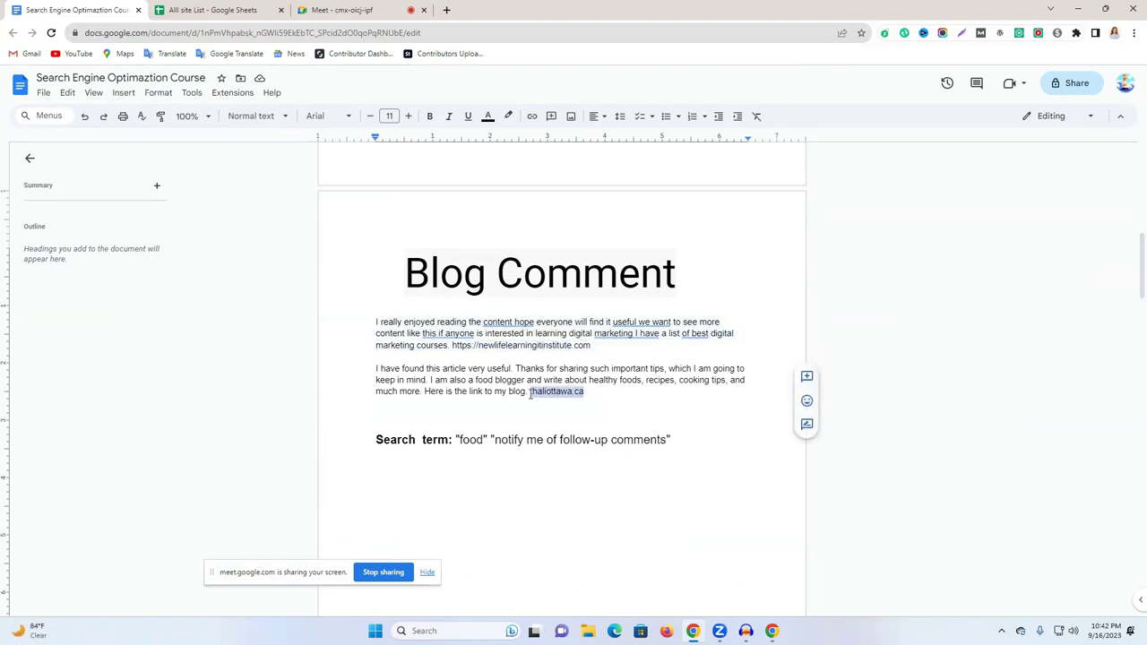
pyautogui.tripleClick(473, 334)
pyautogui.tripleClick(503, 382)
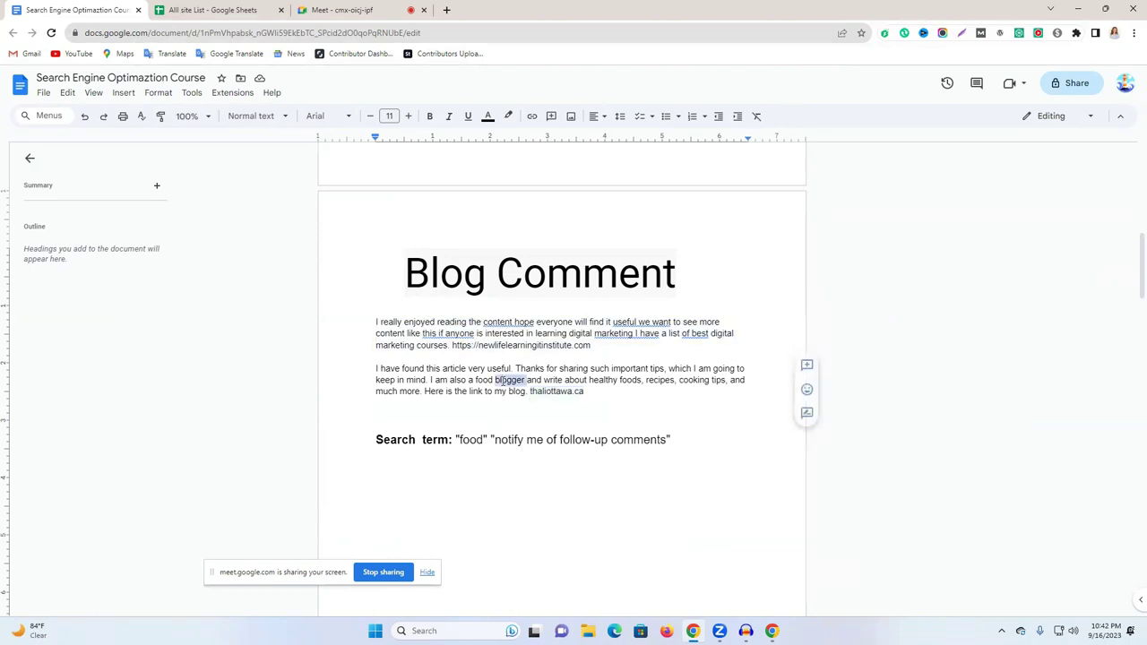
# Highlight the quoted food search terms on the Search term line.
pyautogui.click(485, 440)
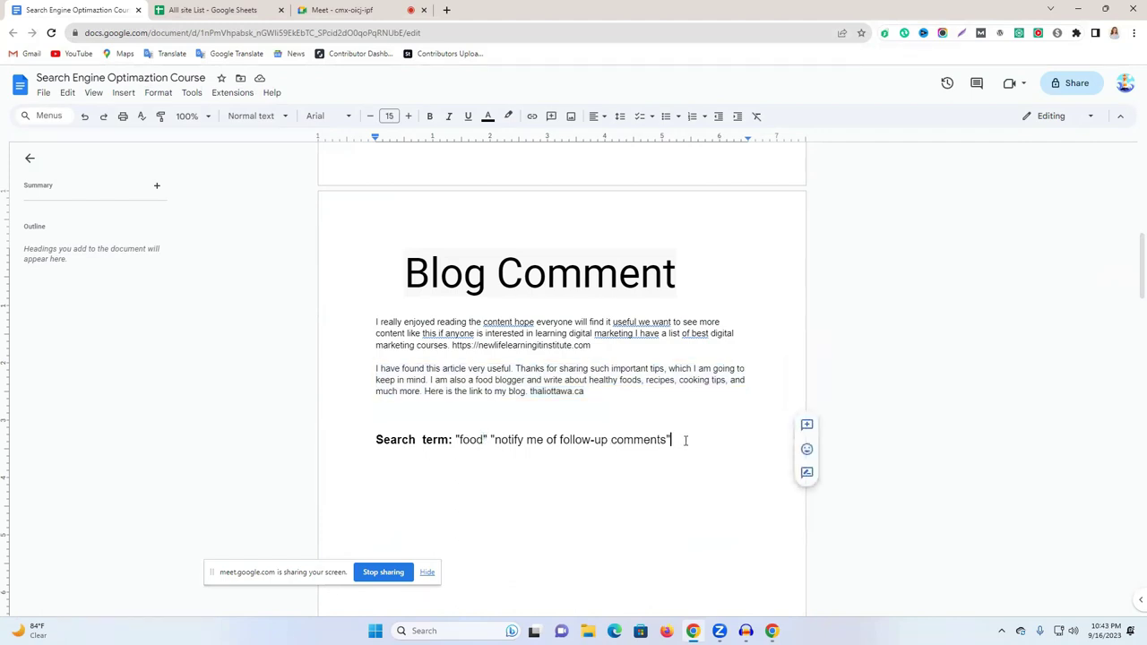
pyautogui.moveTo(670, 440); pyautogui.dragTo(462, 439)
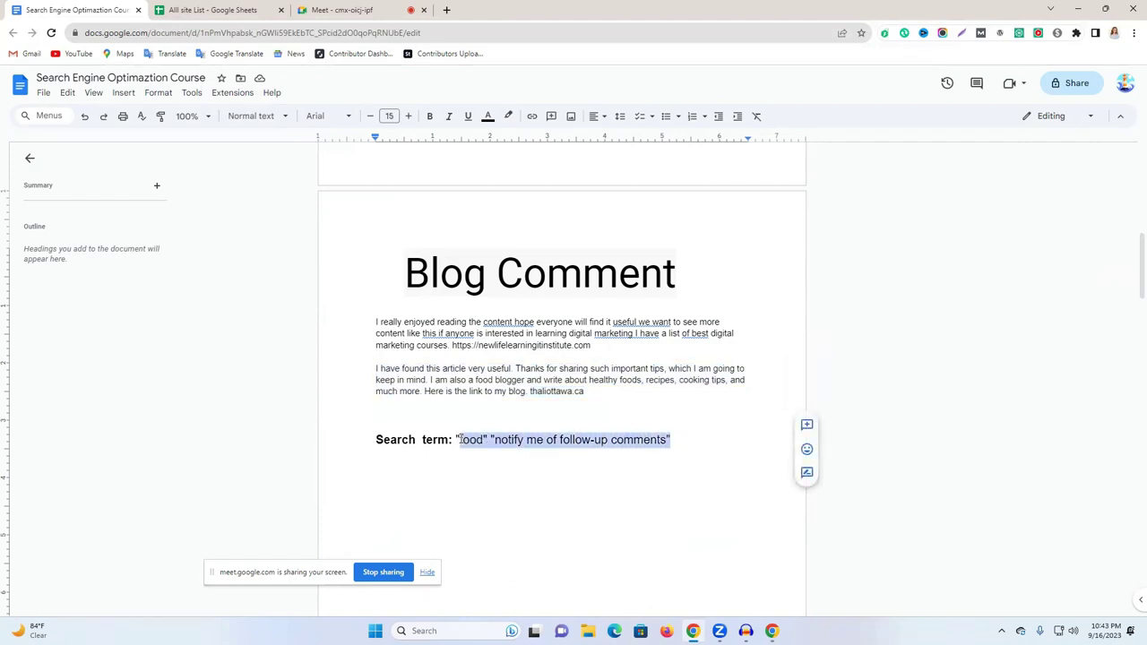
pyautogui.click(705, 440)
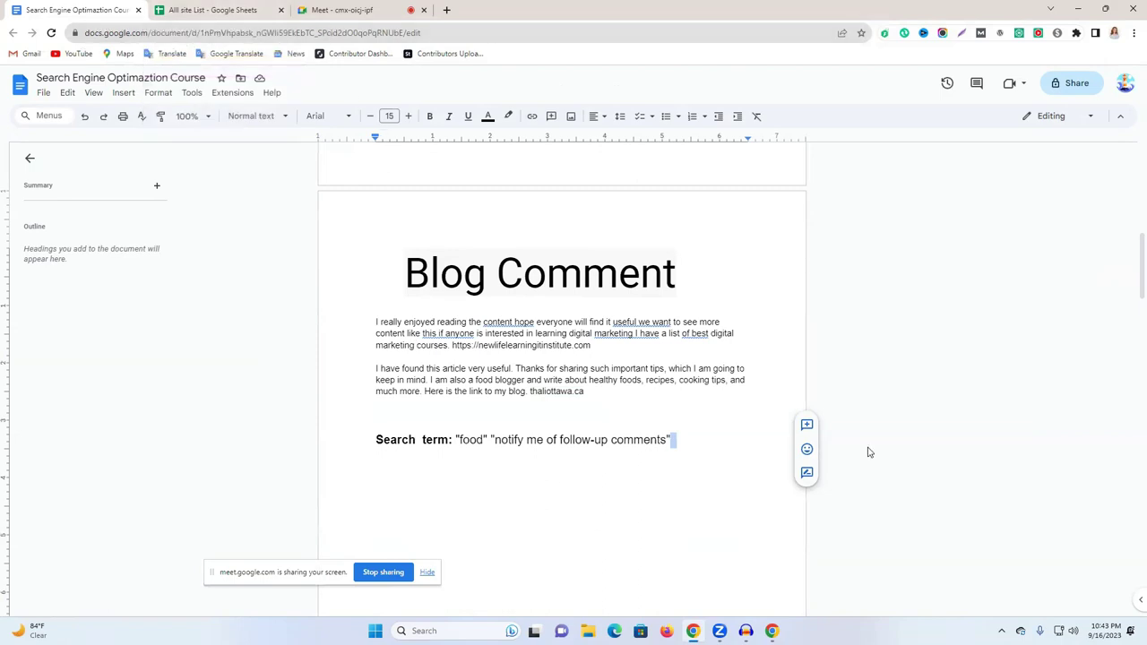
# Admit the waiting person into the video meeting and return to the Alll site List spreadsheet.
pyautogui.click(339, 9)
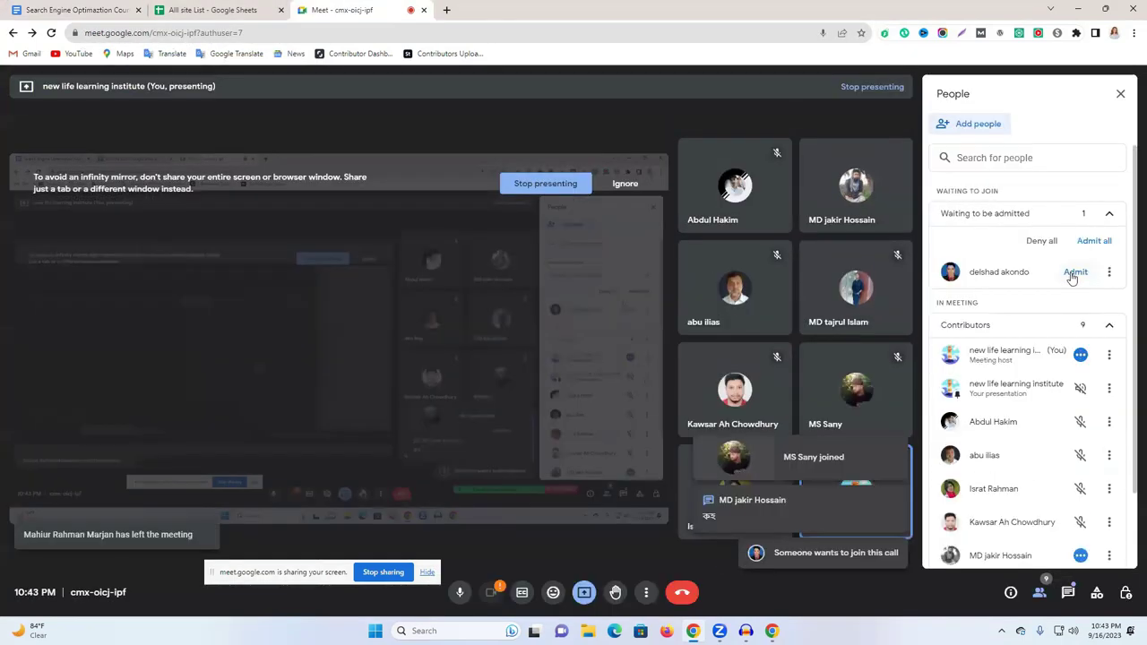
pyautogui.click(1072, 274)
pyautogui.click(246, 7)
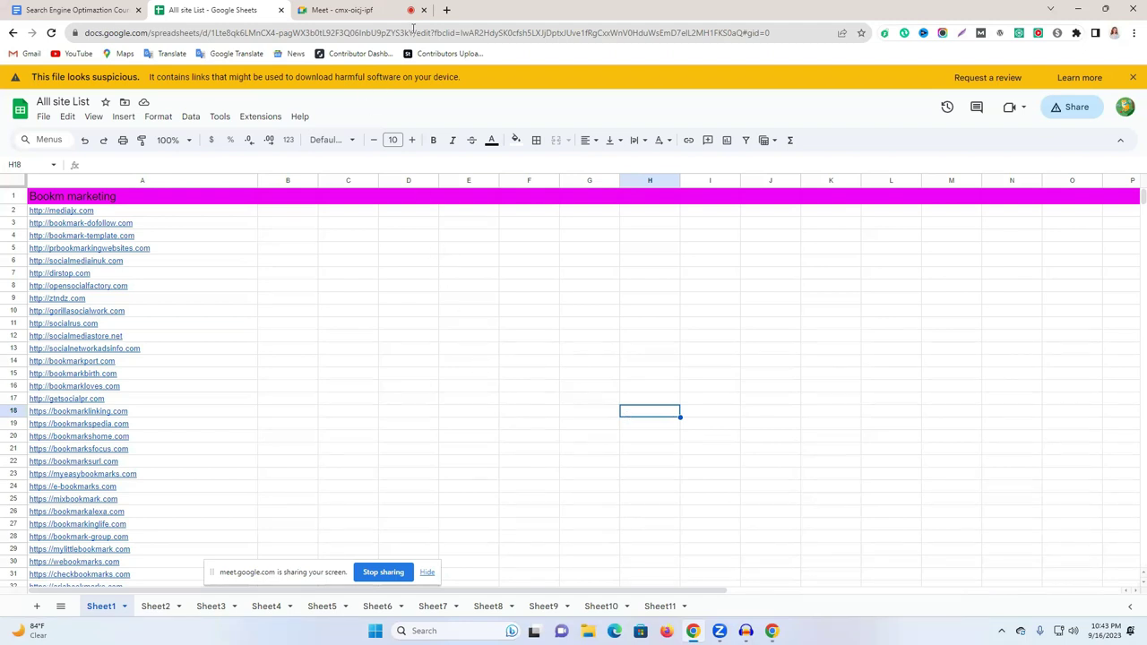
pyautogui.click(372, 9)
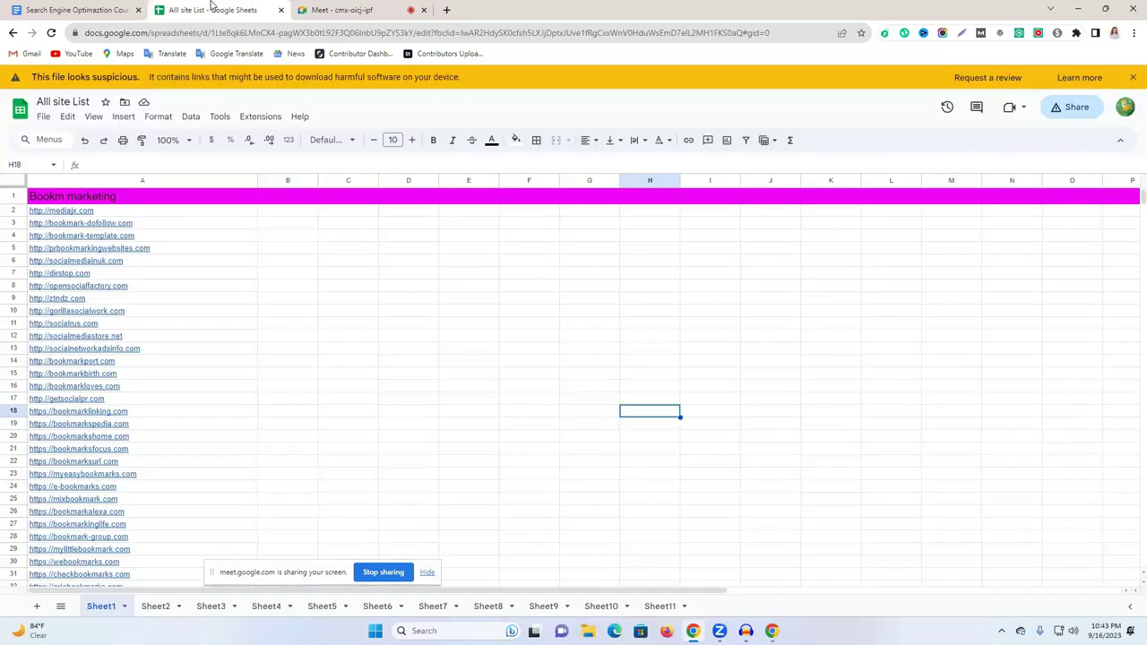
pyautogui.click(212, 10)
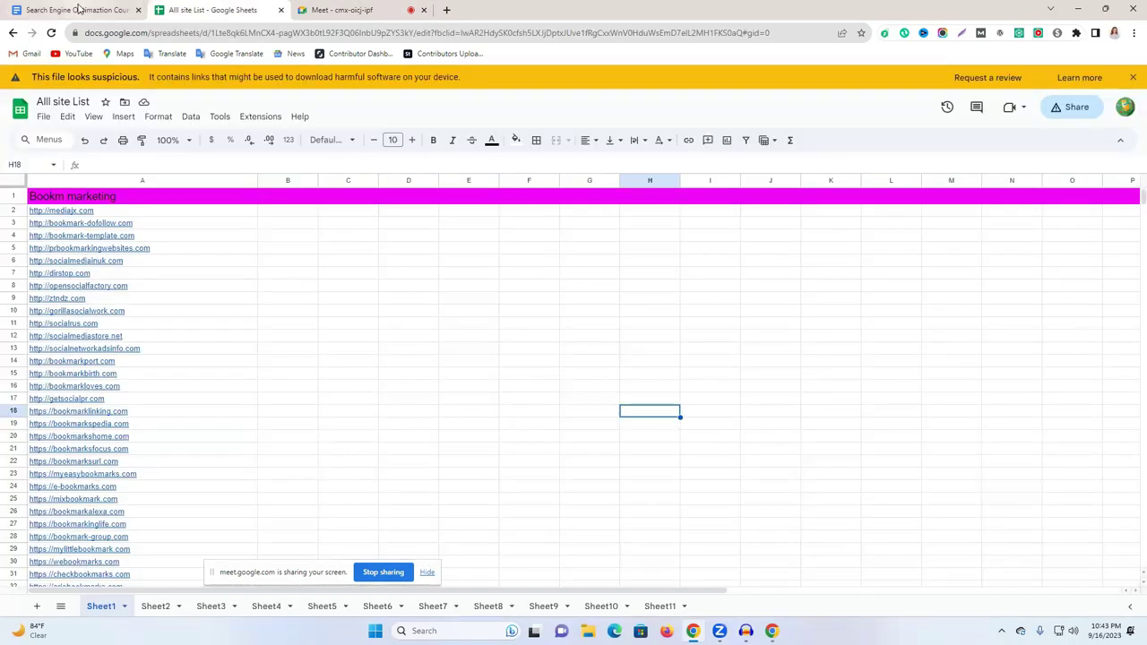
pyautogui.click(76, 9)
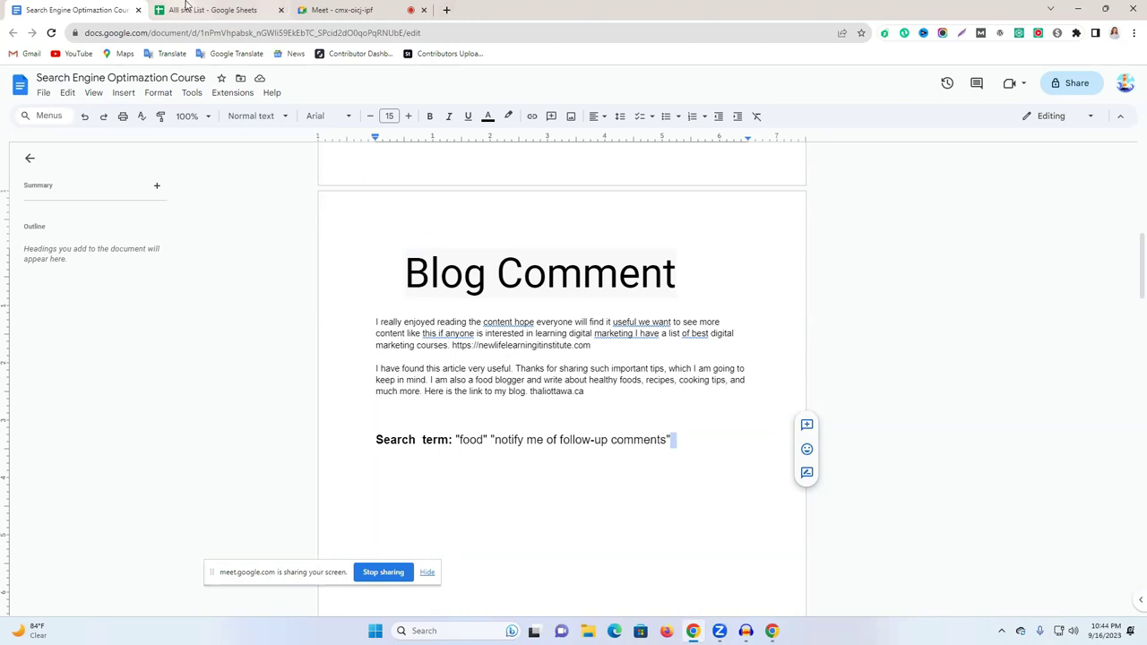
pyautogui.click(185, 7)
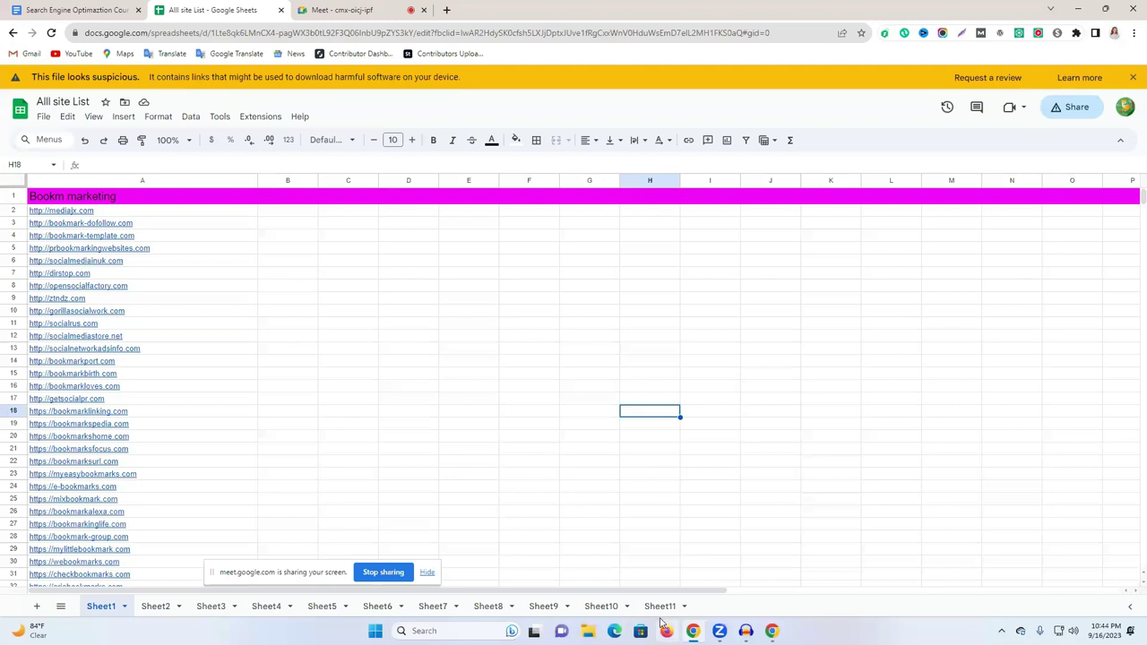
# Browse the Blog Commenting Sites tables on Sheet11.
pyautogui.click(660, 610)
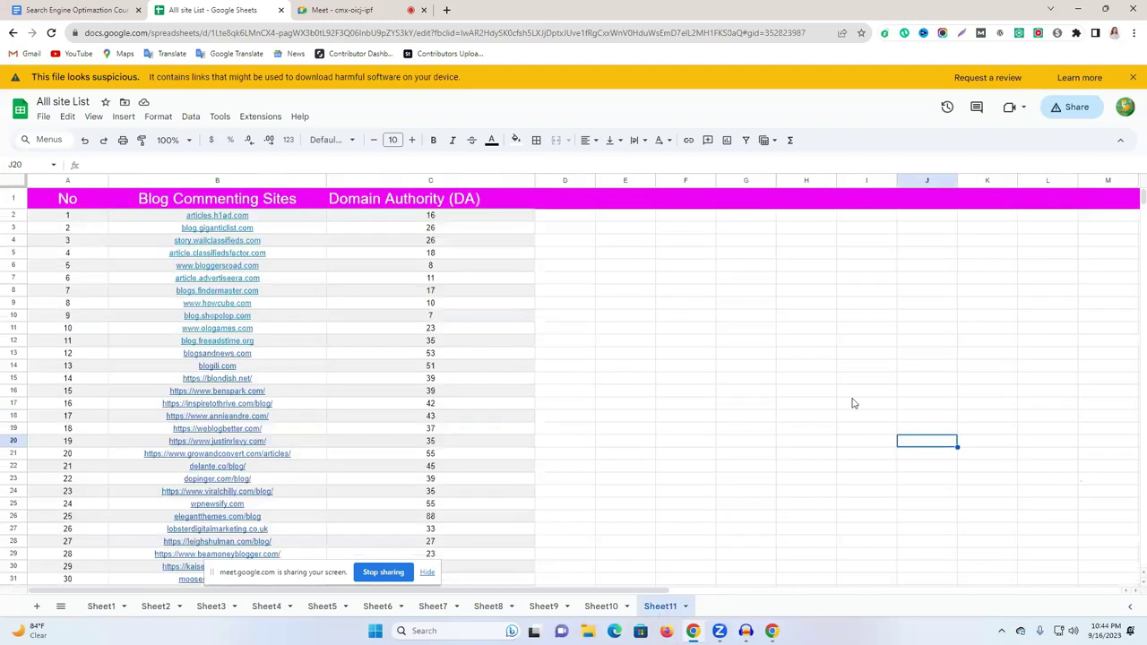
pyautogui.click(668, 289)
pyautogui.scroll(-6, 223, 338)
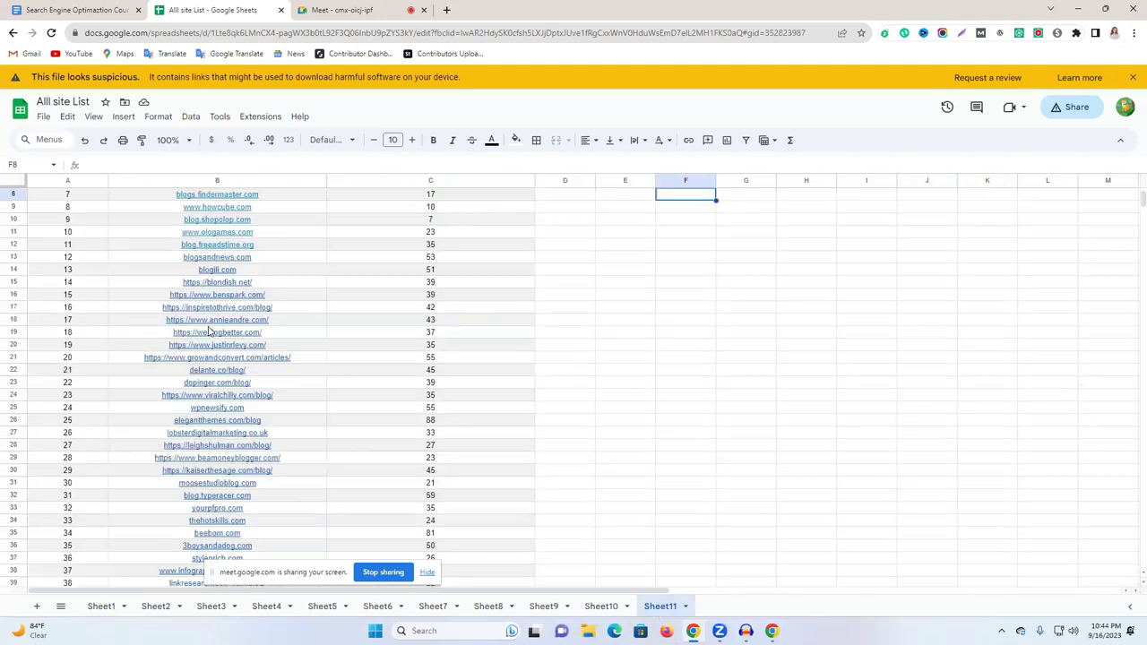
pyautogui.scroll(-12, 296, 395)
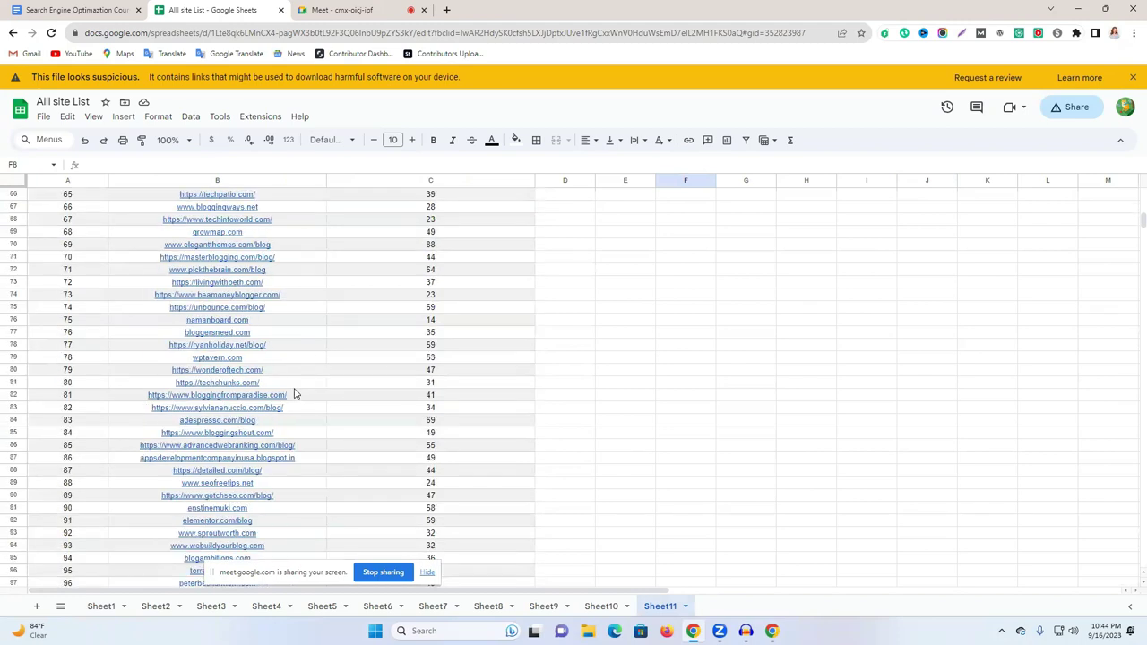
pyautogui.scroll(-12, 296, 395)
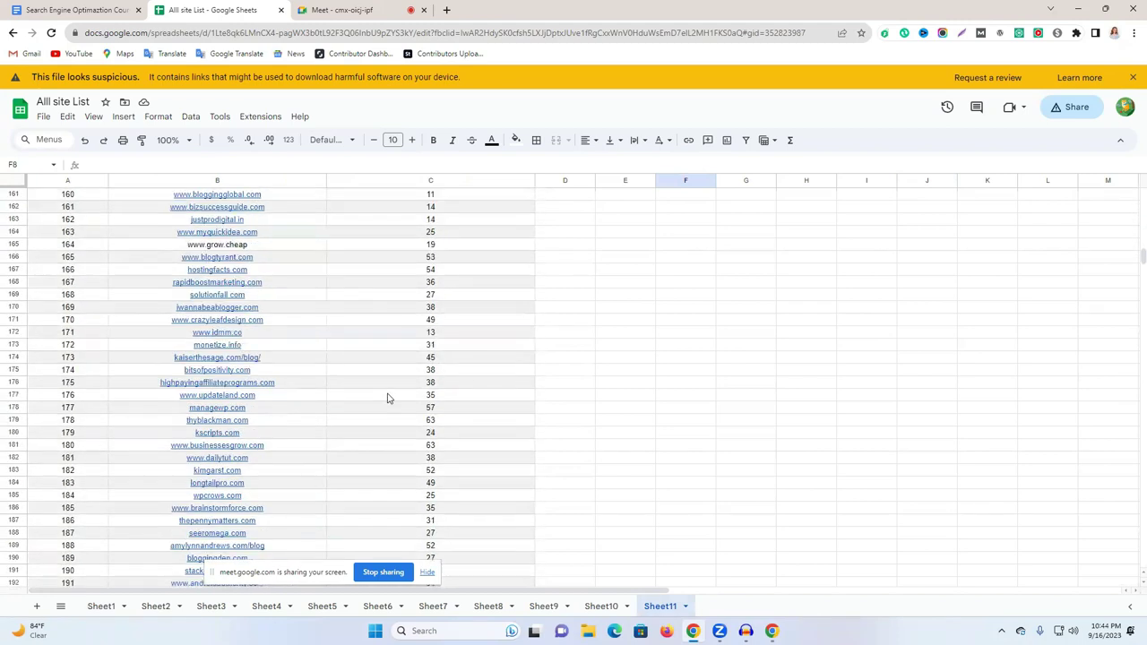
pyautogui.scroll(-7, 386, 394)
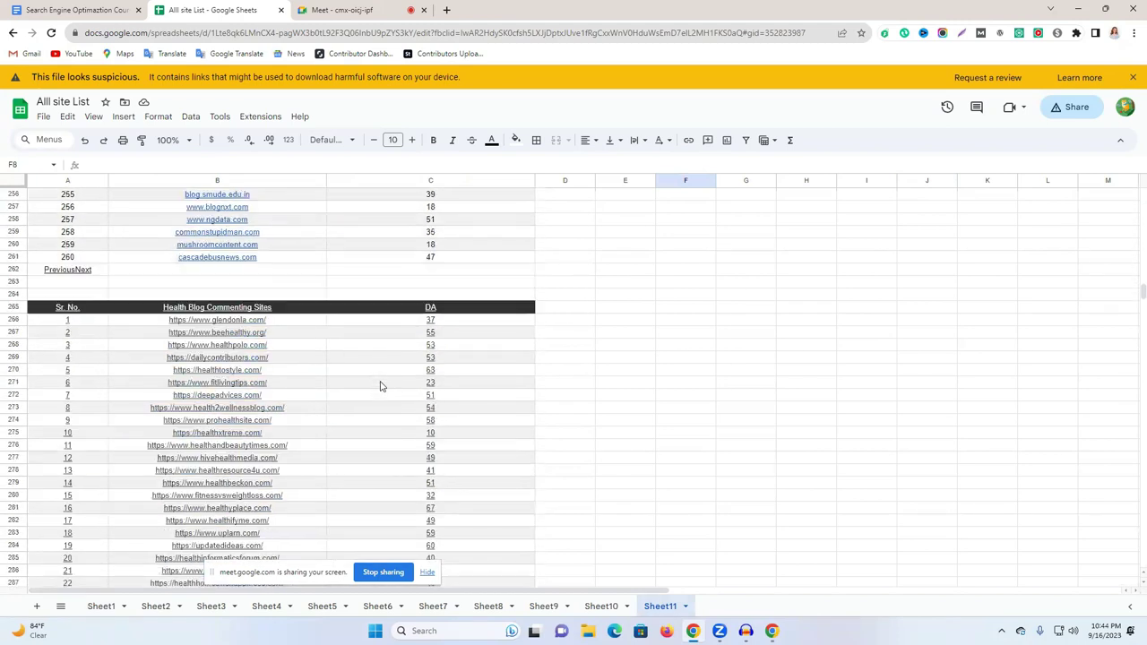
pyautogui.scroll(-5, 276, 313)
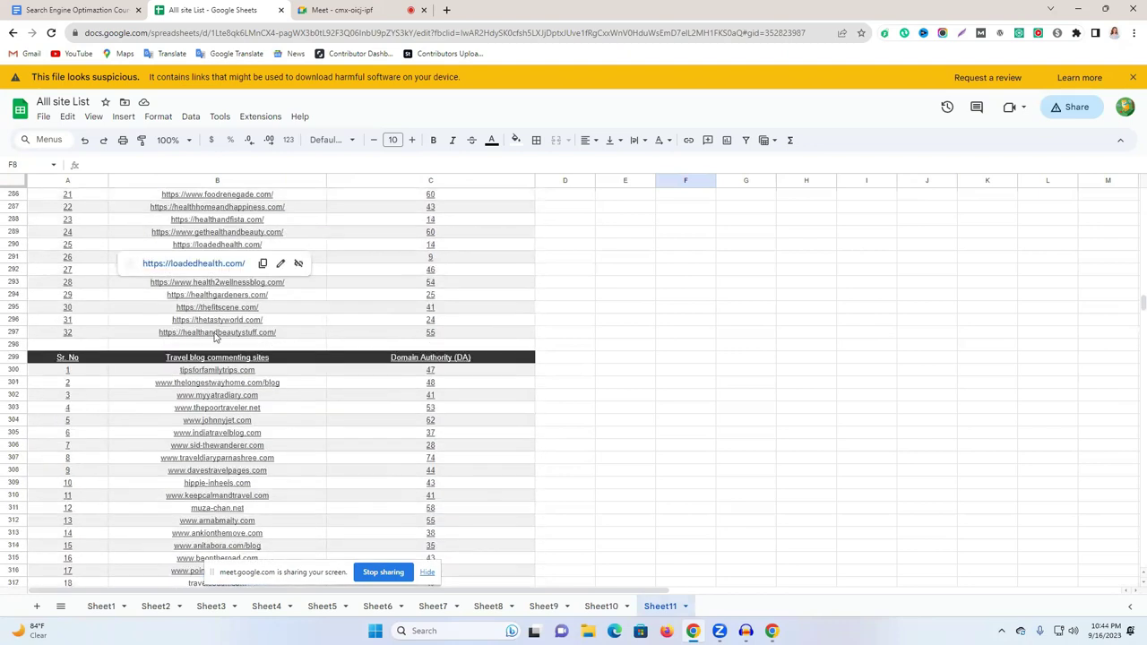
pyautogui.scroll(-9, 538, 381)
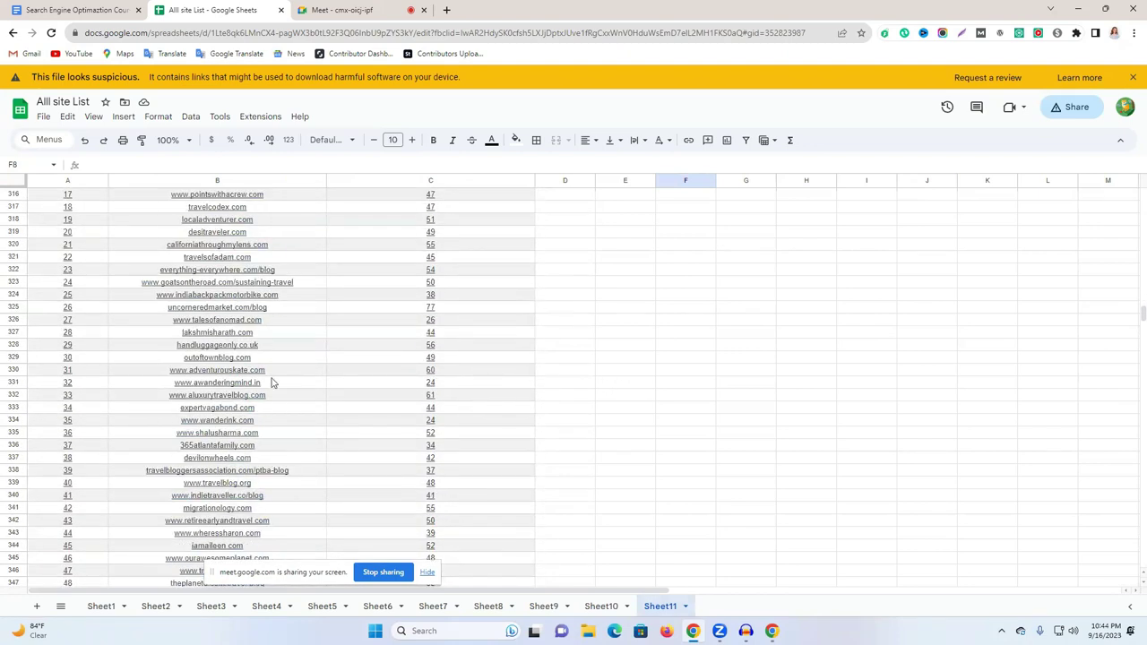
pyautogui.scroll(-2, 255, 384)
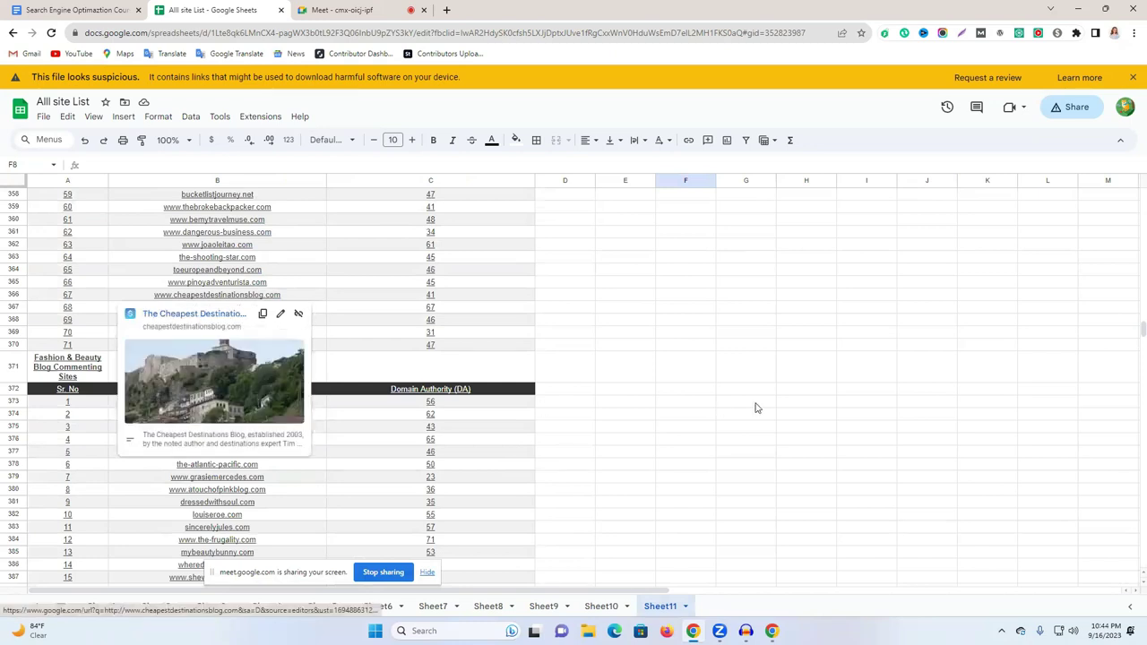
pyautogui.scroll(-12, 765, 373)
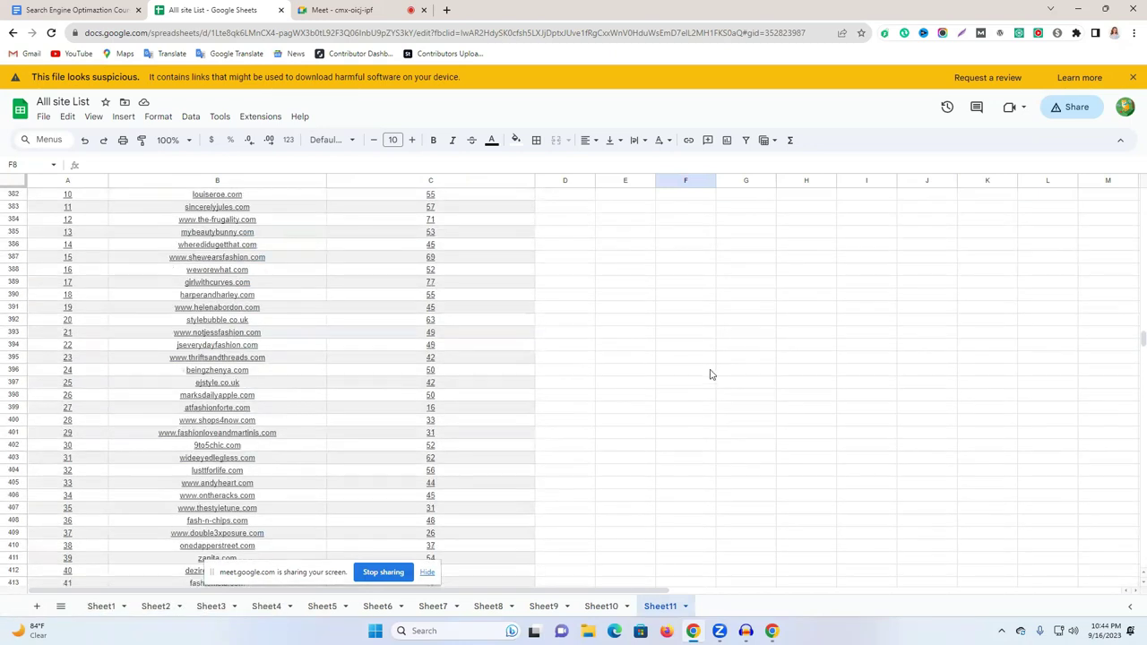
pyautogui.scroll(-6, 352, 425)
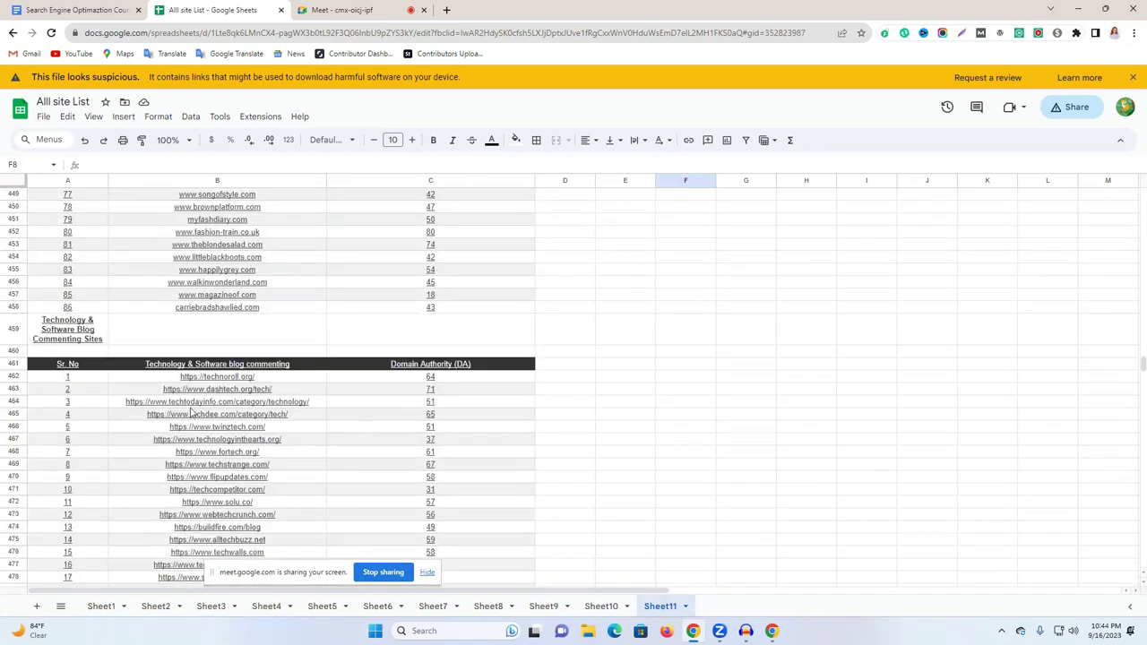
pyautogui.scroll(10, 610, 420)
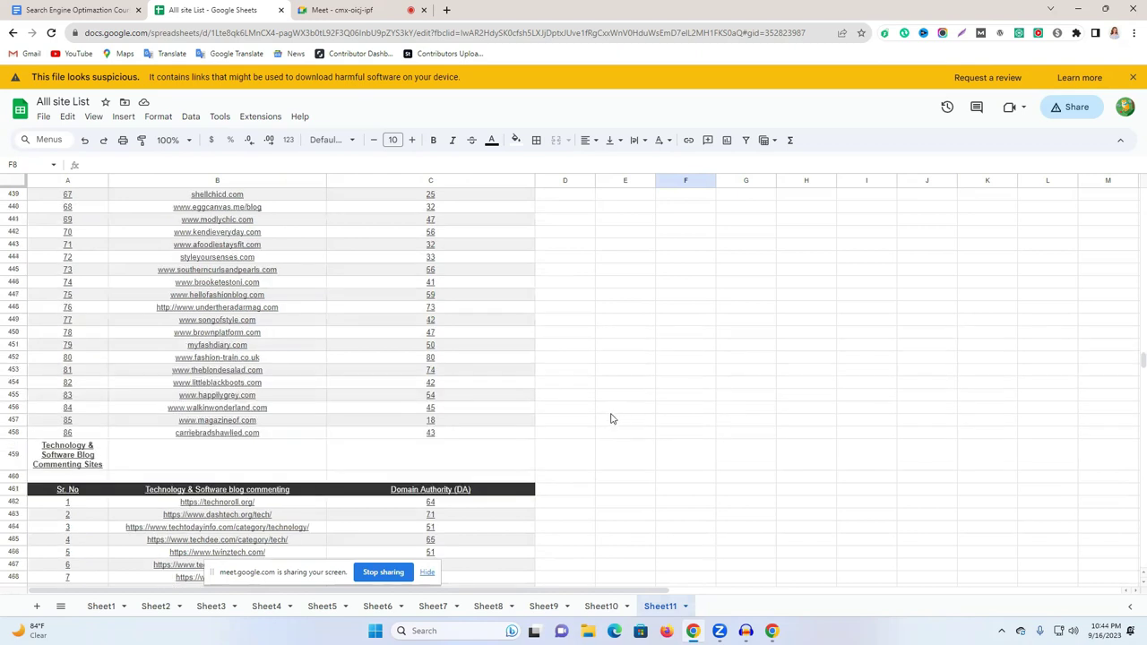
pyautogui.scroll(20, 1130, 350)
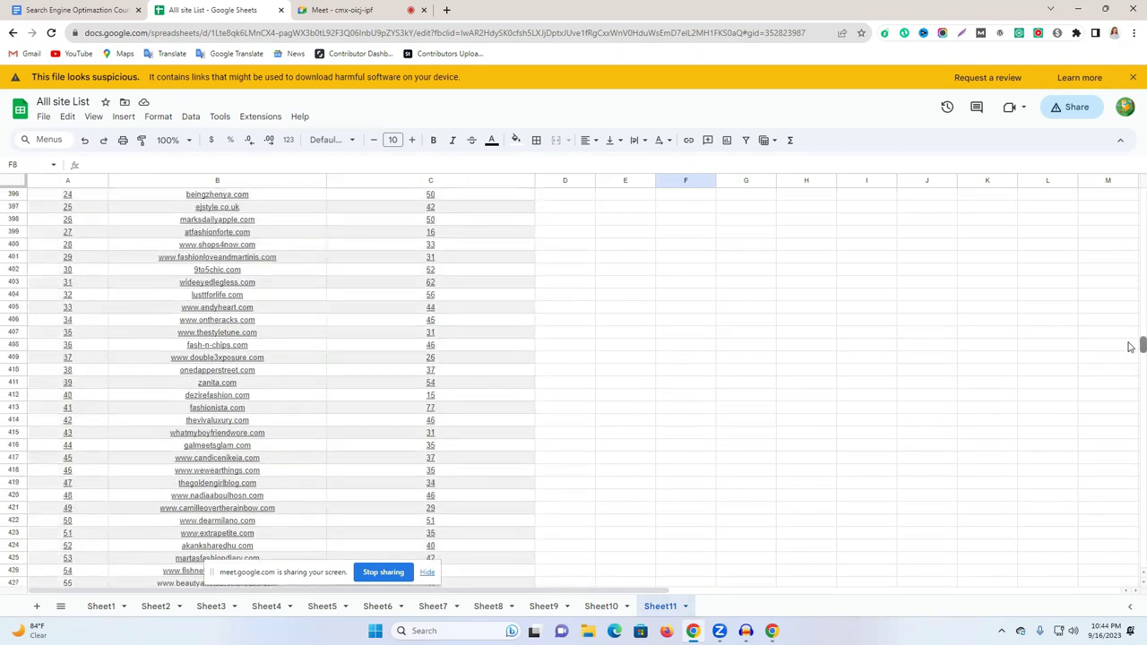
# Open the dopinger.com/blog/ link from cell B22 in a new tab.
pyautogui.moveTo(1129, 310); pyautogui.dragTo(1132, 195)
pyautogui.click(1130, 196)
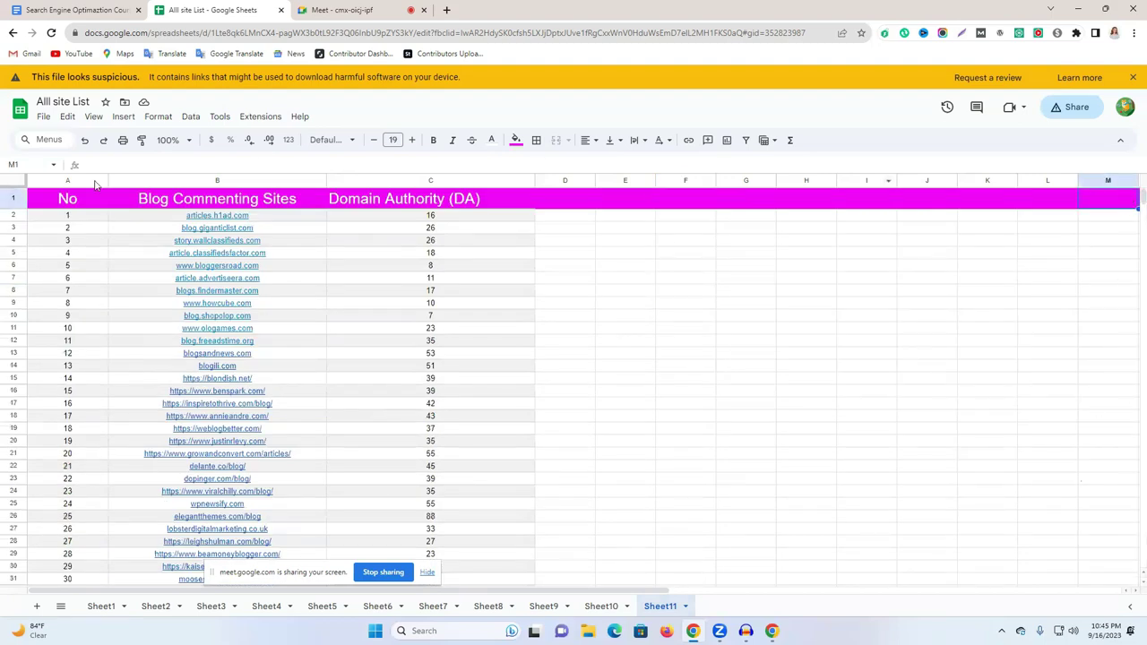
pyautogui.click(220, 478)
pyautogui.click(199, 498)
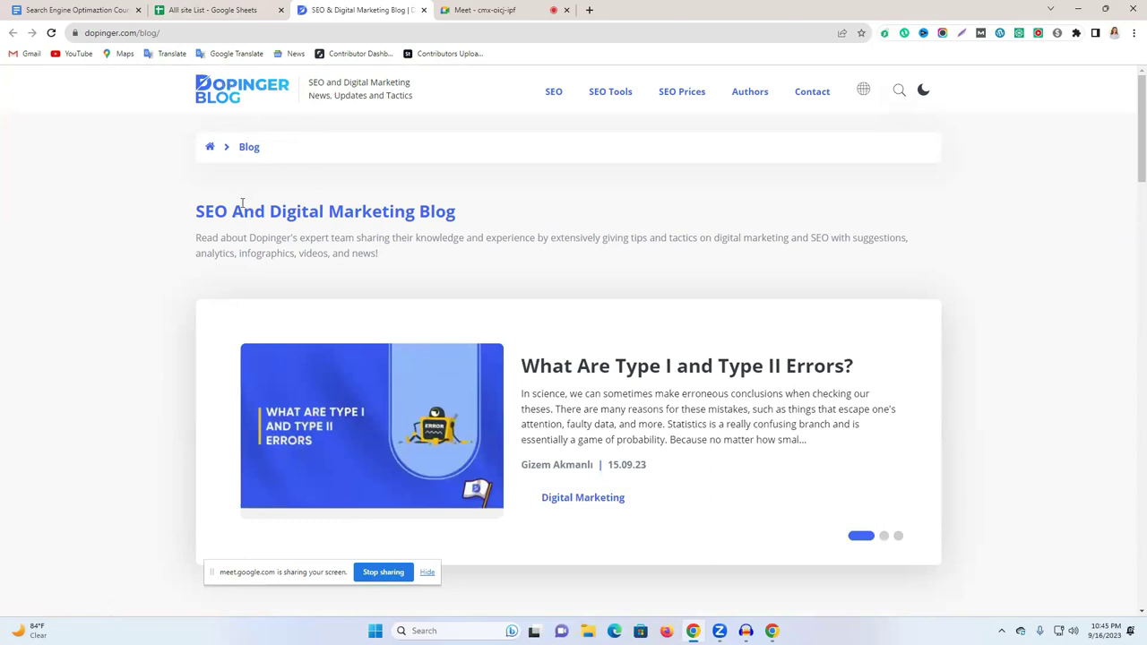
# Go to the Dopinger Blog home page and browse its posts.
pyautogui.moveTo(211, 219); pyautogui.dragTo(299, 217)
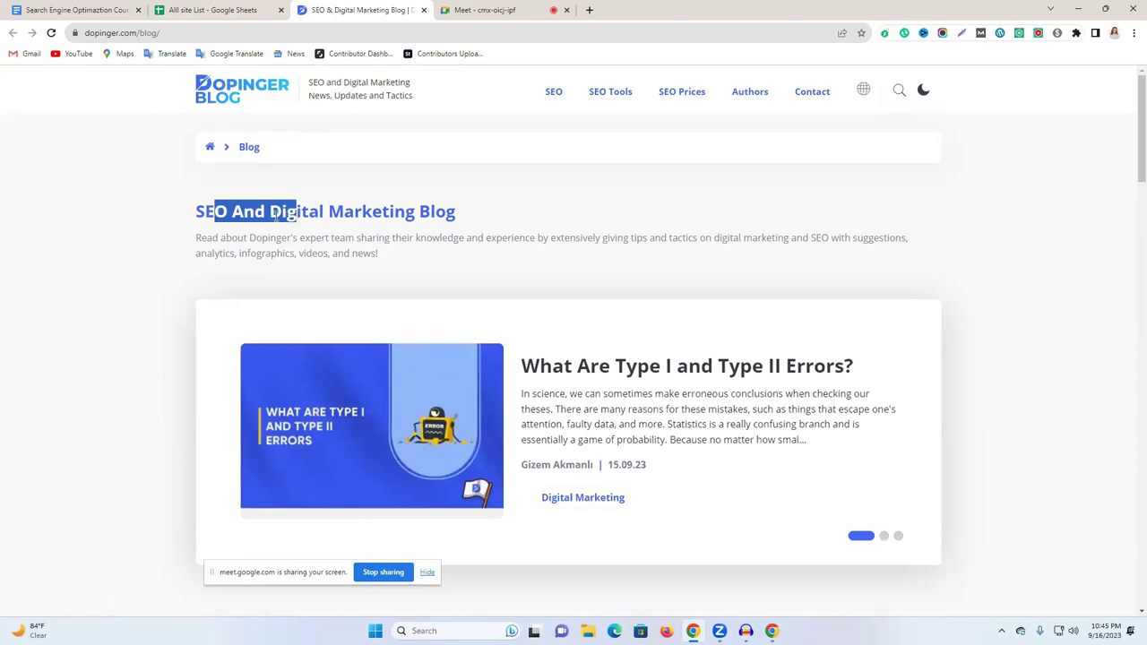
pyautogui.click(233, 99)
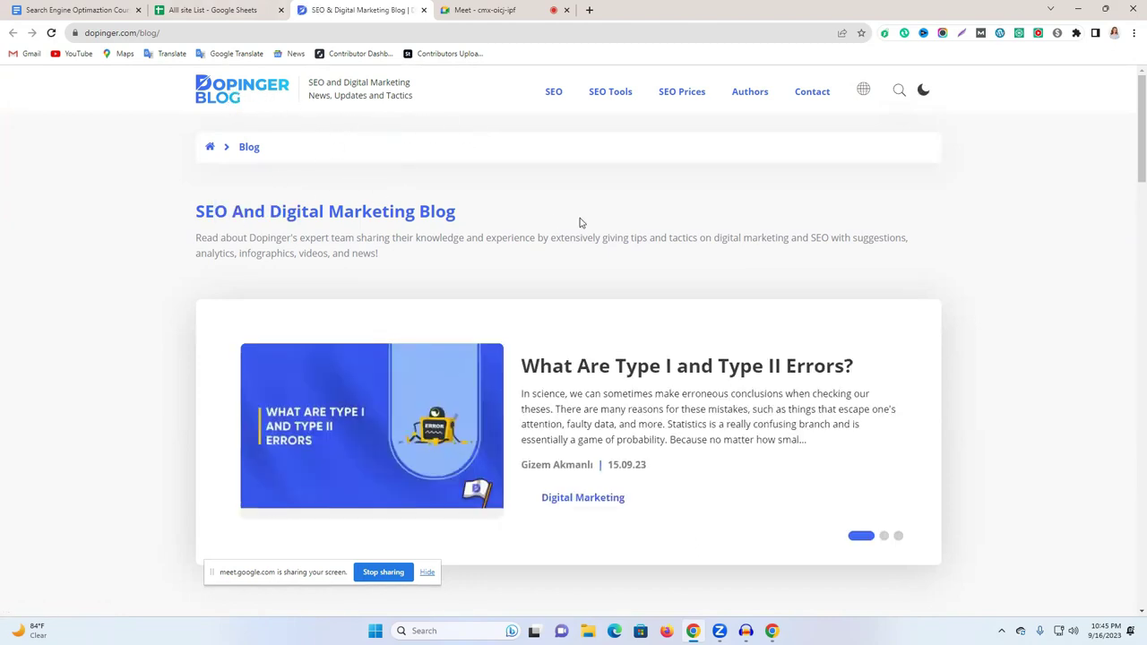
pyautogui.scroll(-2, 526, 259)
pyautogui.scroll(-2, 538, 269)
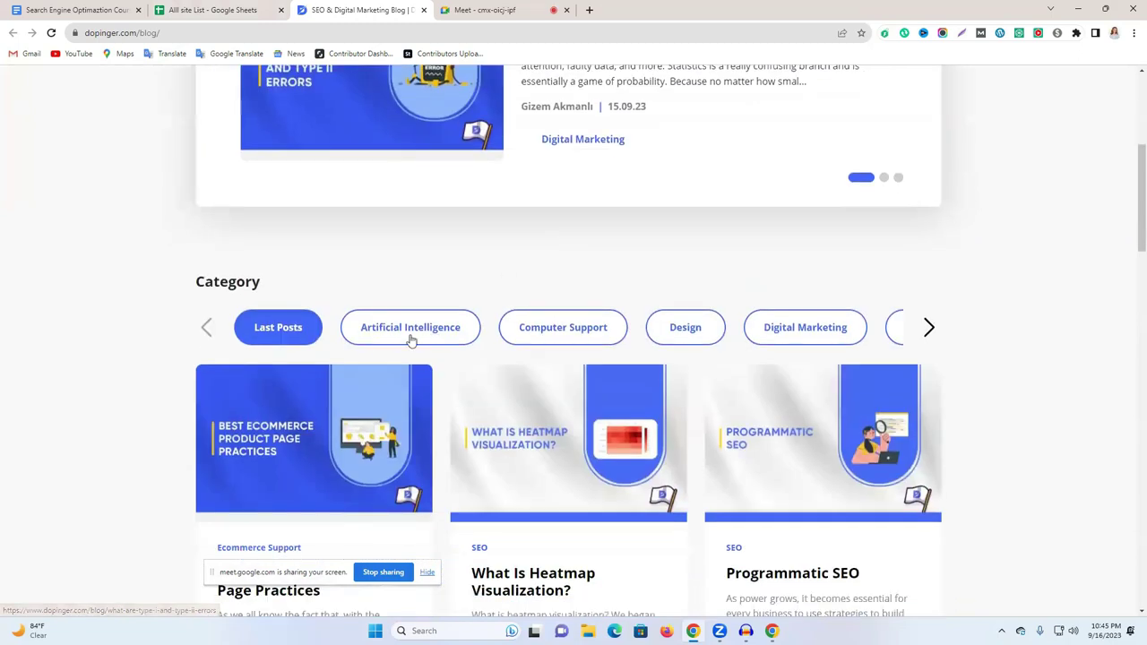
pyautogui.scroll(-4, 493, 313)
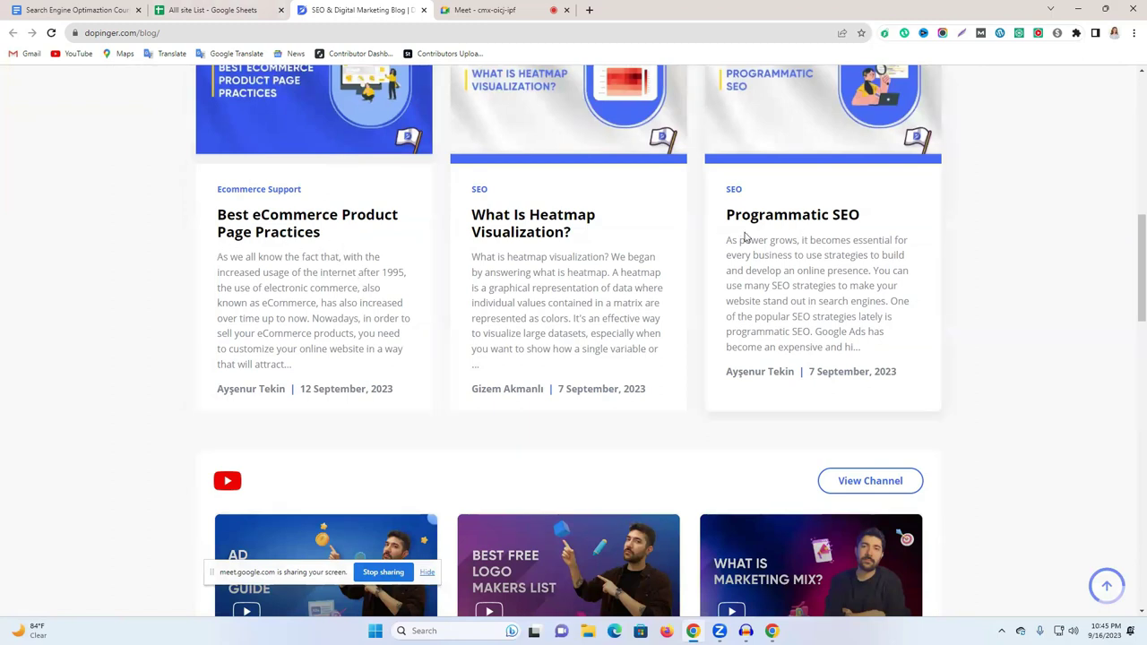
pyautogui.scroll(-2, 807, 229)
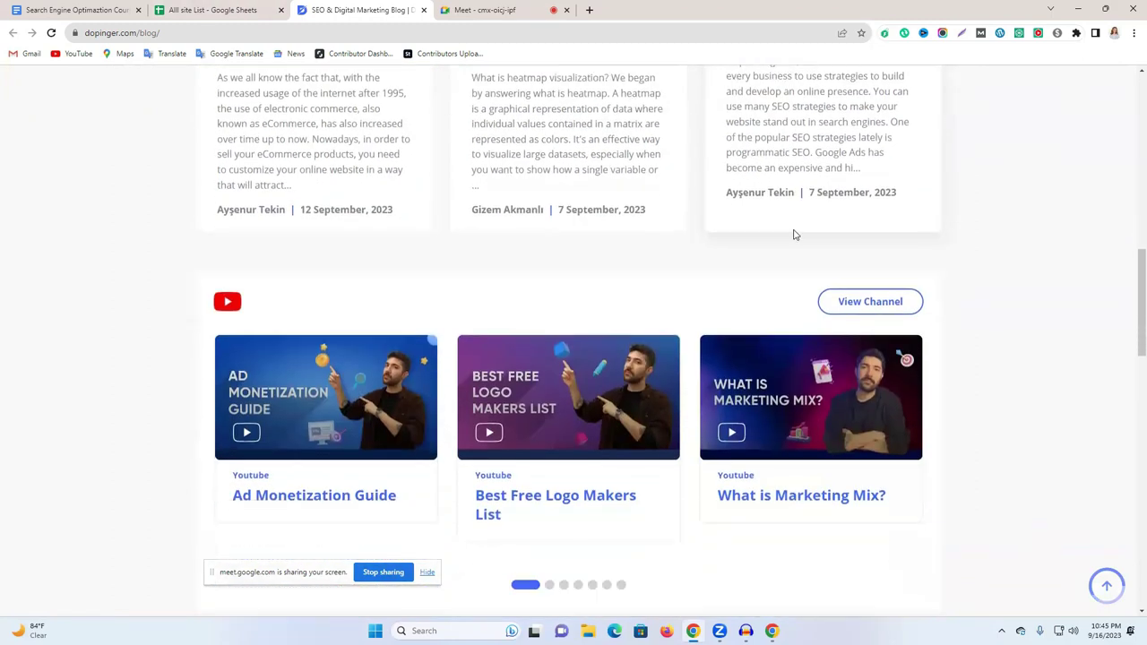
pyautogui.scroll(-1, 559, 366)
pyautogui.scroll(-1, 589, 359)
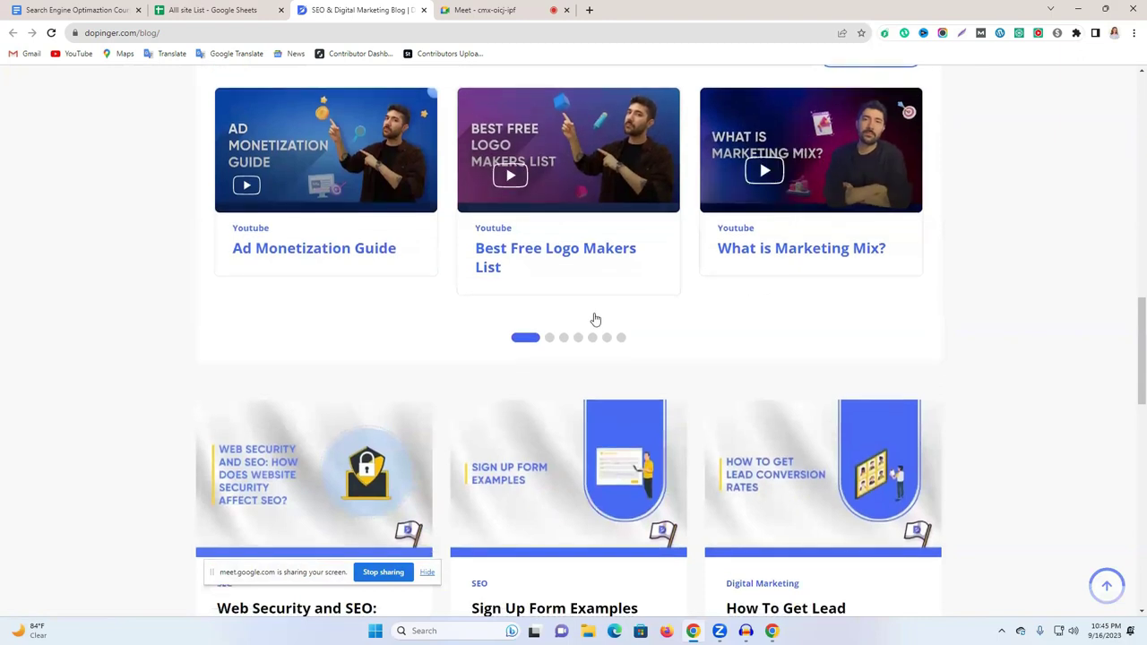
pyautogui.scroll(-4, 595, 319)
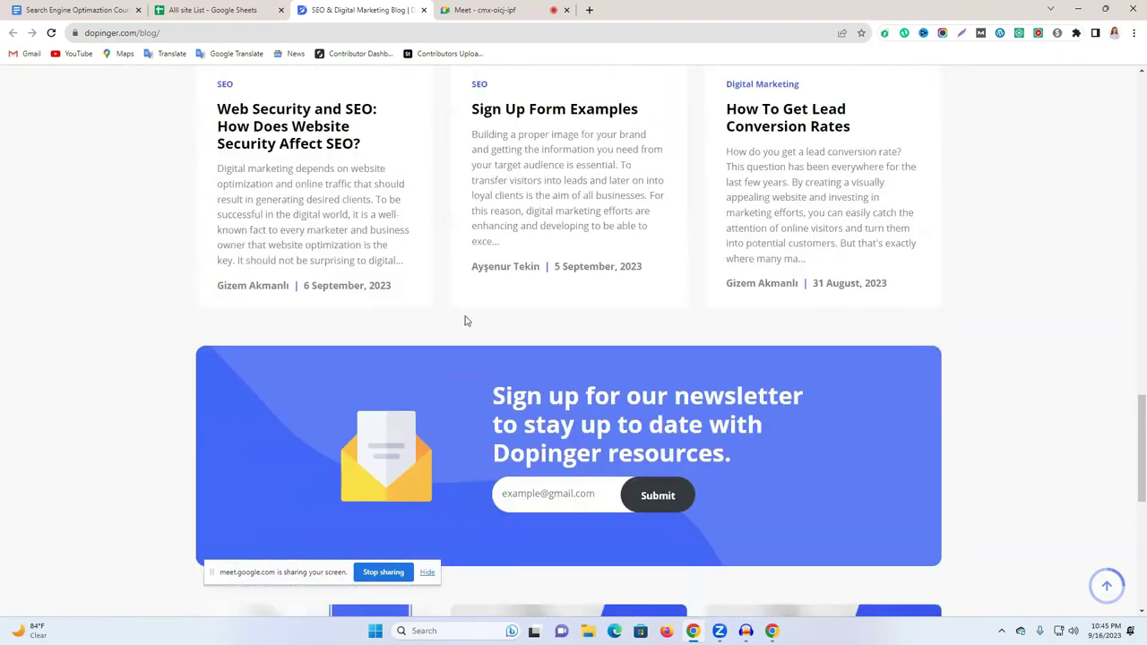
pyautogui.scroll(1, 464, 321)
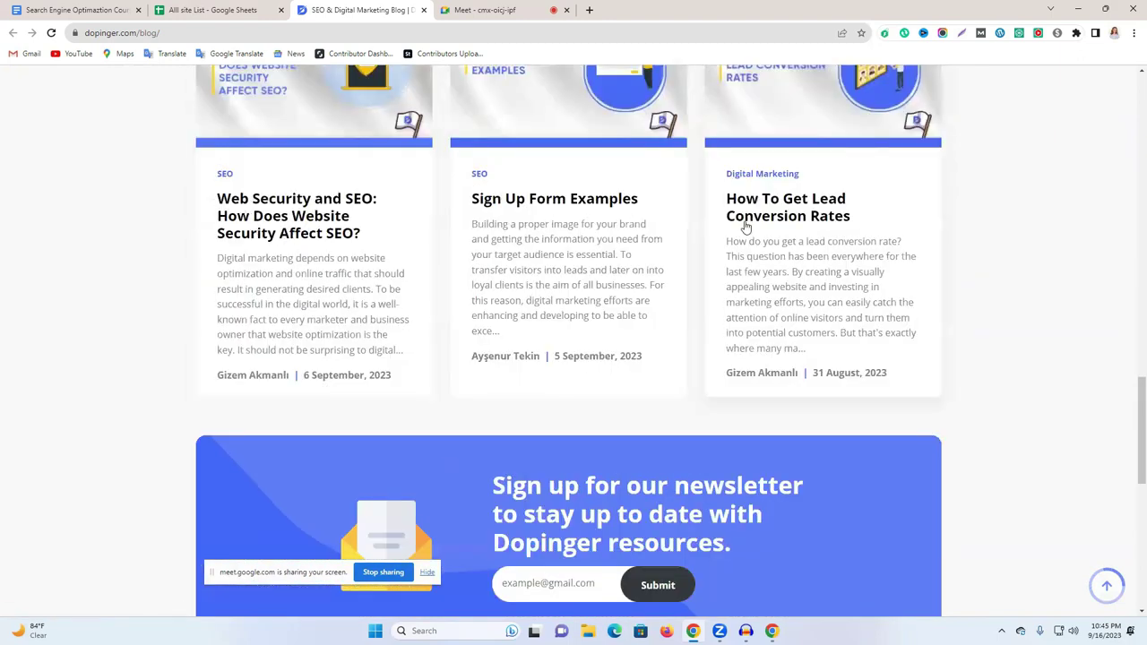
pyautogui.scroll(10, 702, 248)
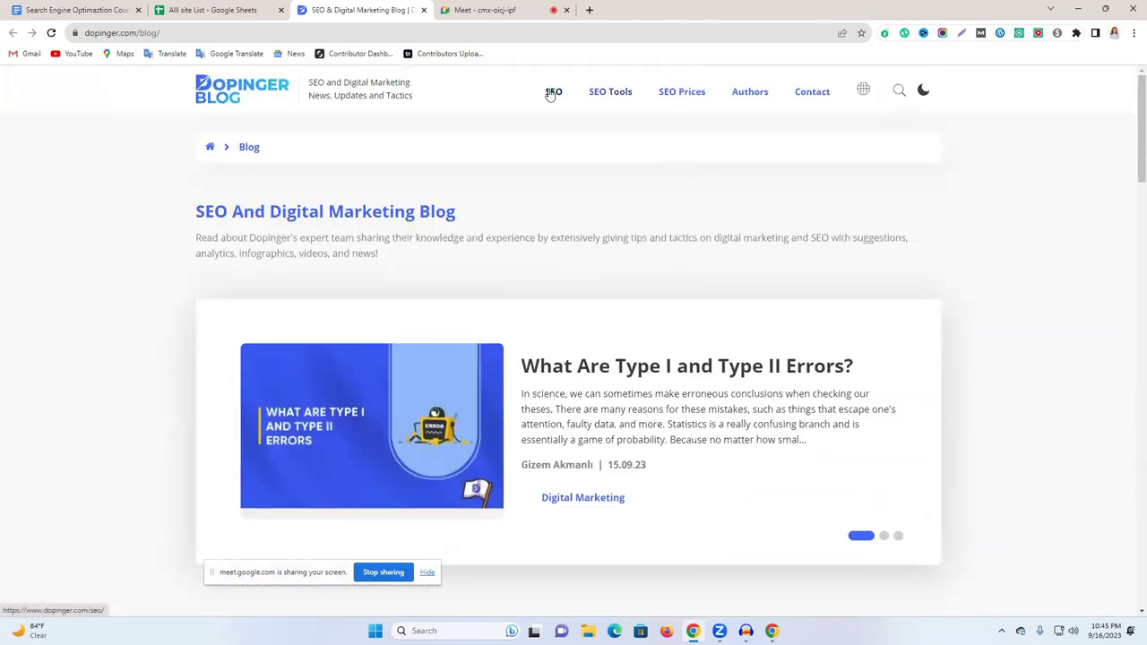
pyautogui.click(250, 148)
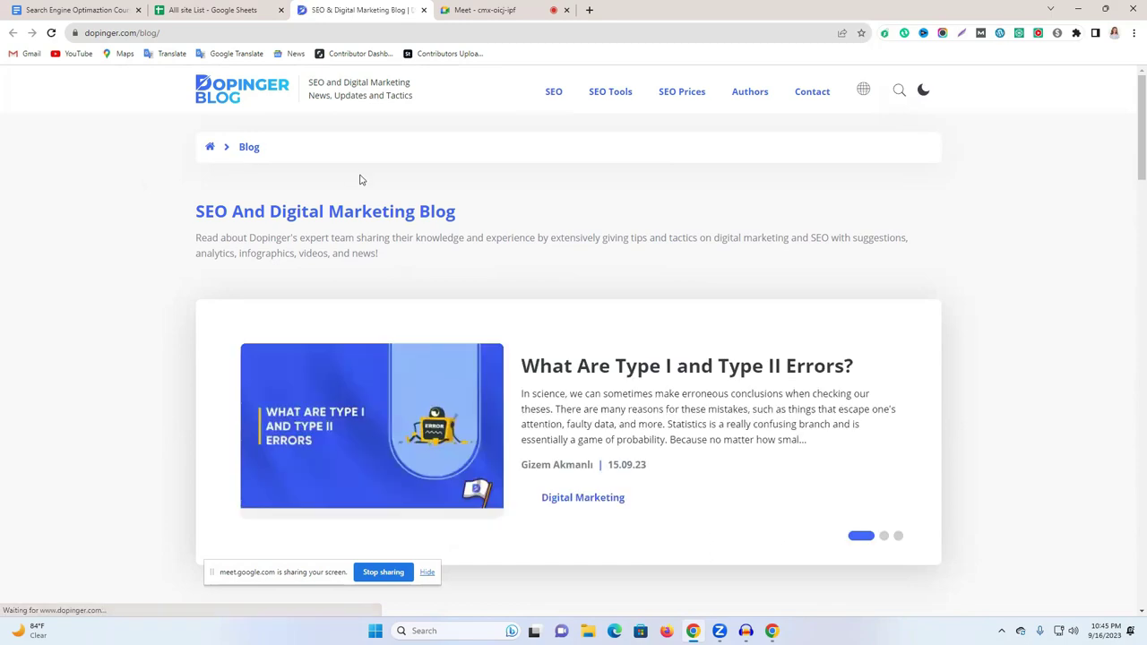
pyautogui.scroll(-5, 415, 299)
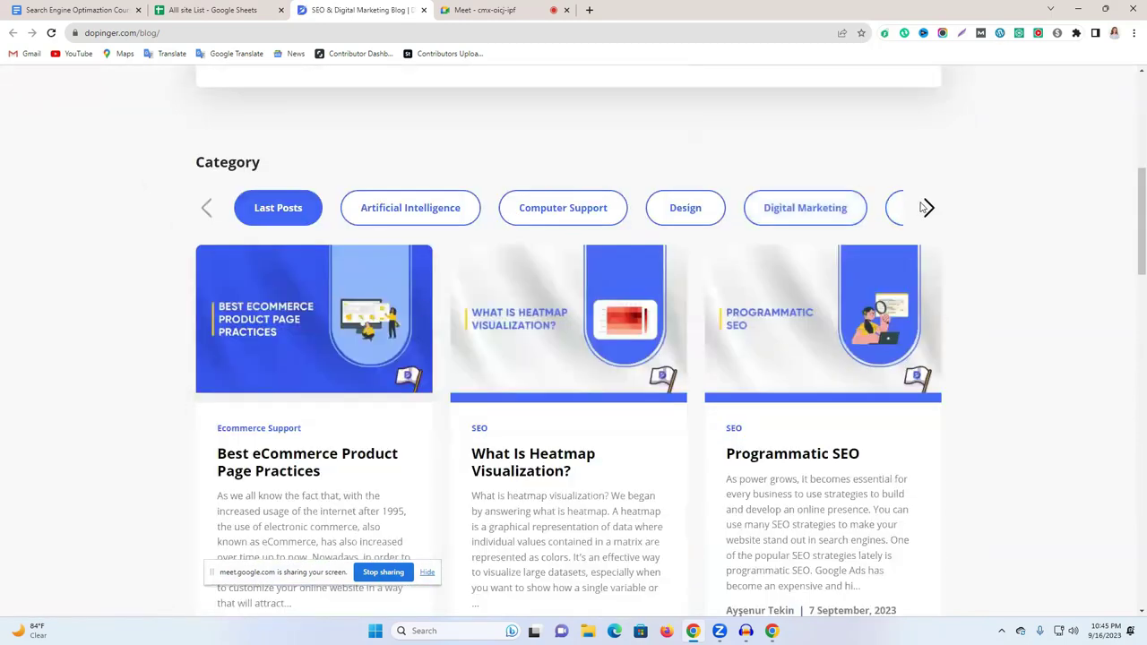
# Filter the blog to Digital Marketing posts and scroll through them.
pyautogui.click(825, 219)
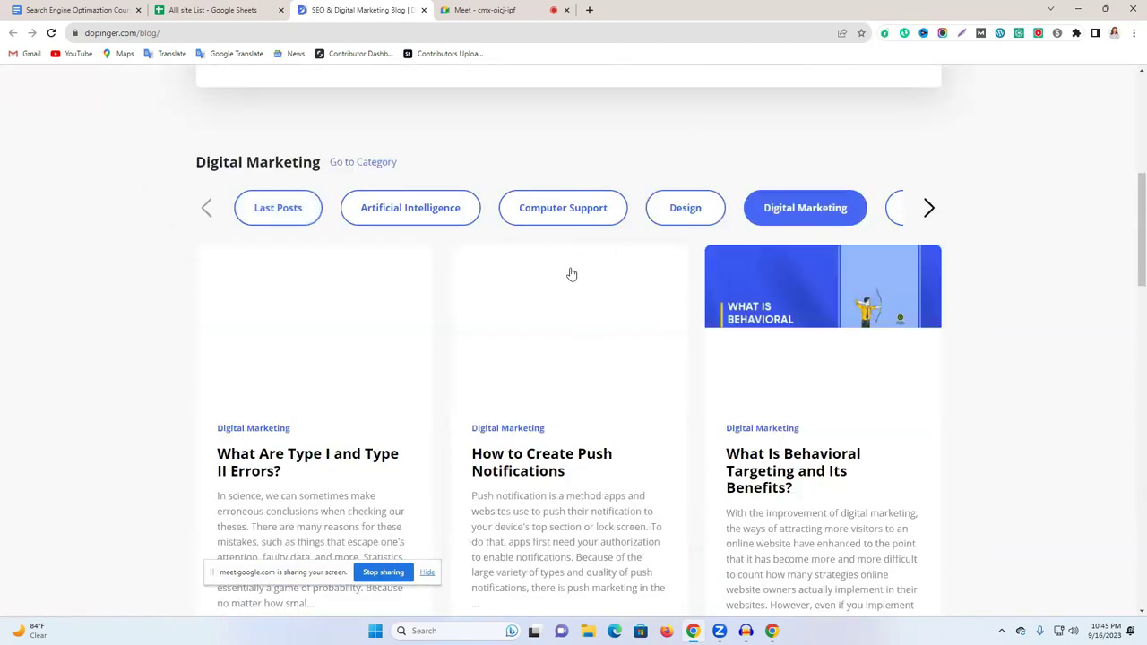
pyautogui.scroll(-2, 572, 274)
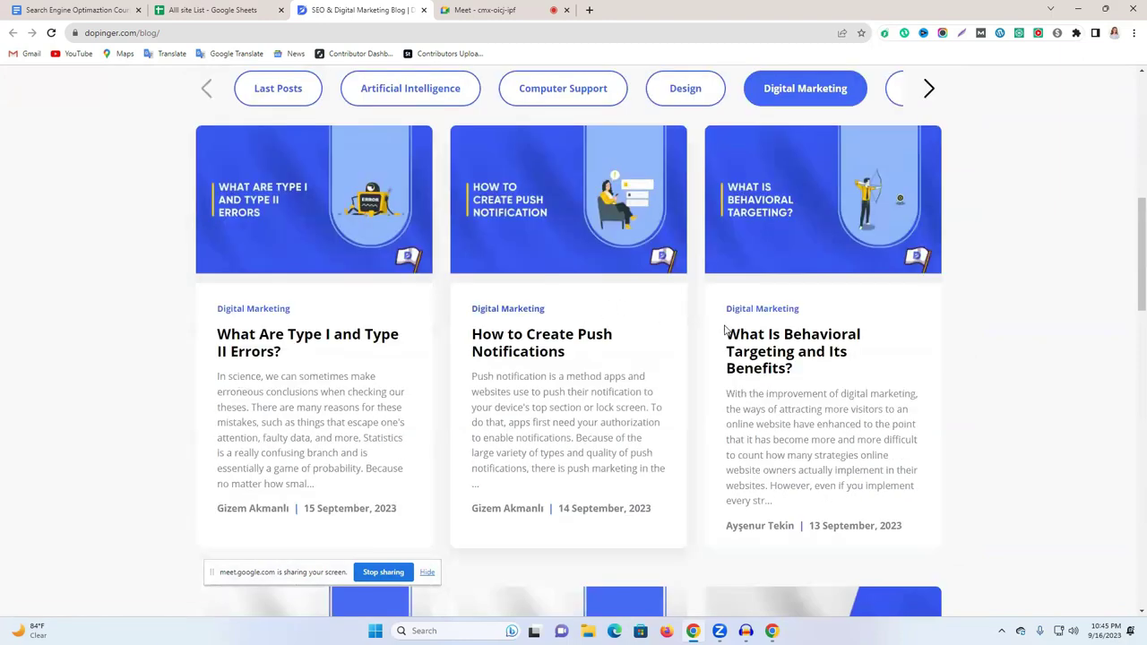
pyautogui.scroll(-2, 831, 369)
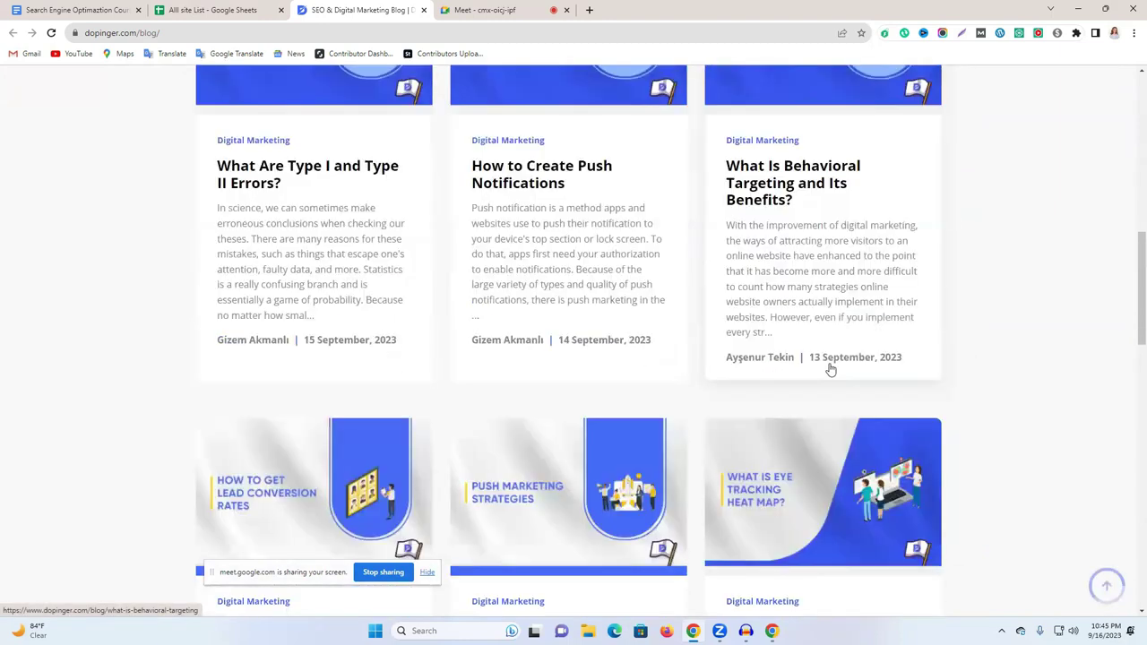
pyautogui.scroll(-3, 831, 369)
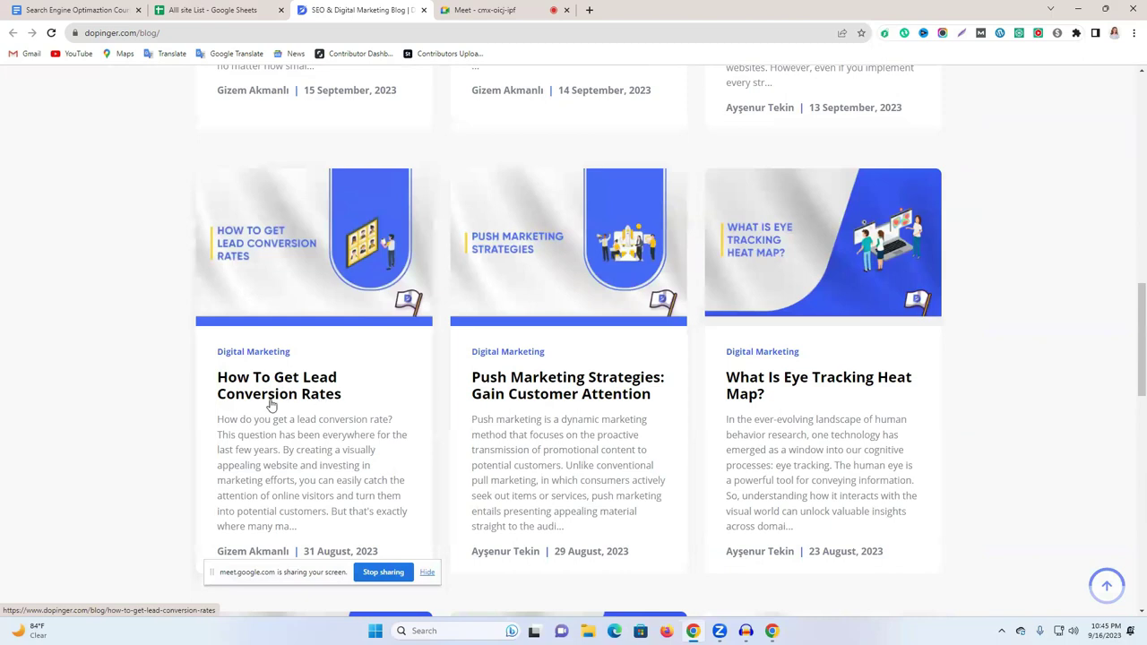
pyautogui.scroll(-7, 753, 314)
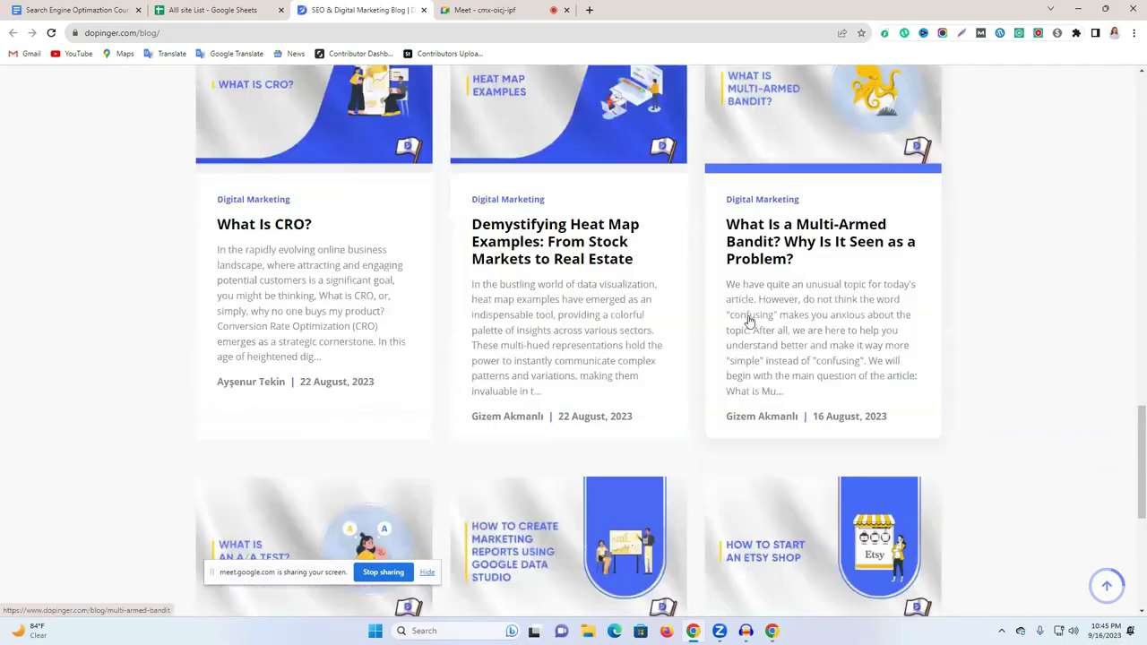
pyautogui.scroll(-5, 749, 320)
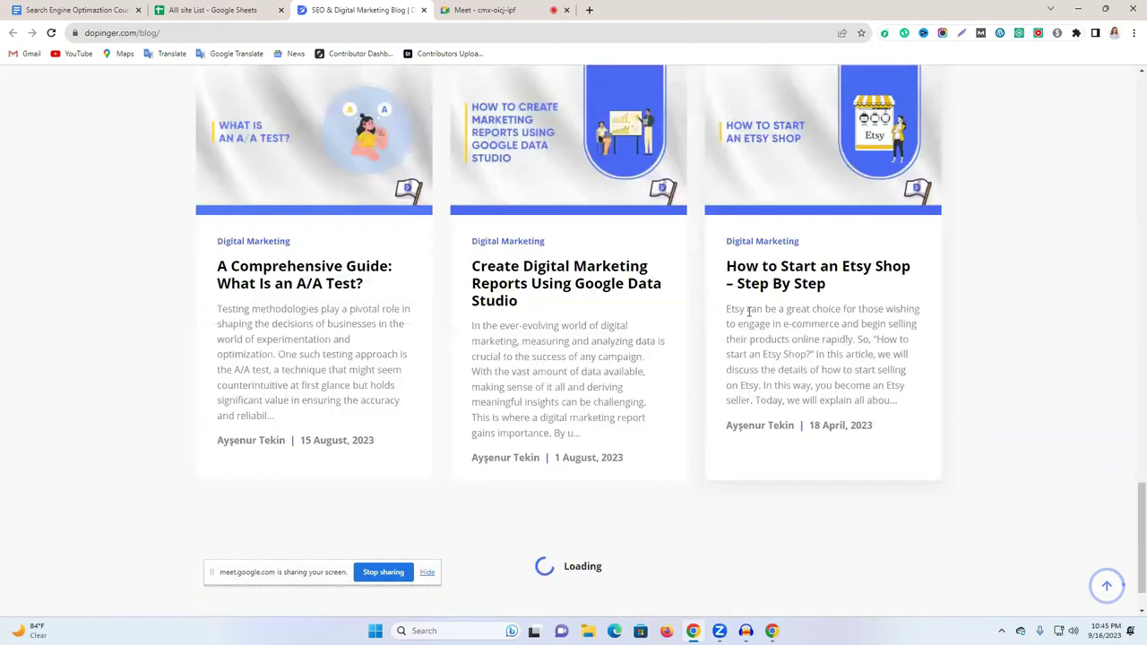
pyautogui.scroll(-3, 750, 311)
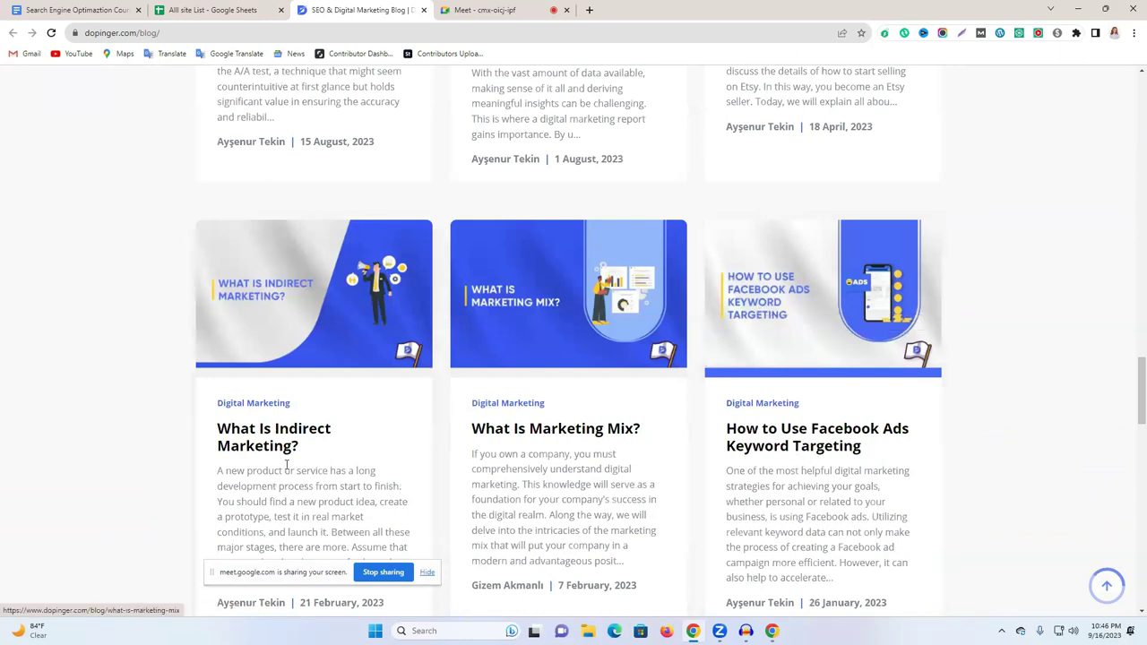
pyautogui.scroll(-5, 500, 425)
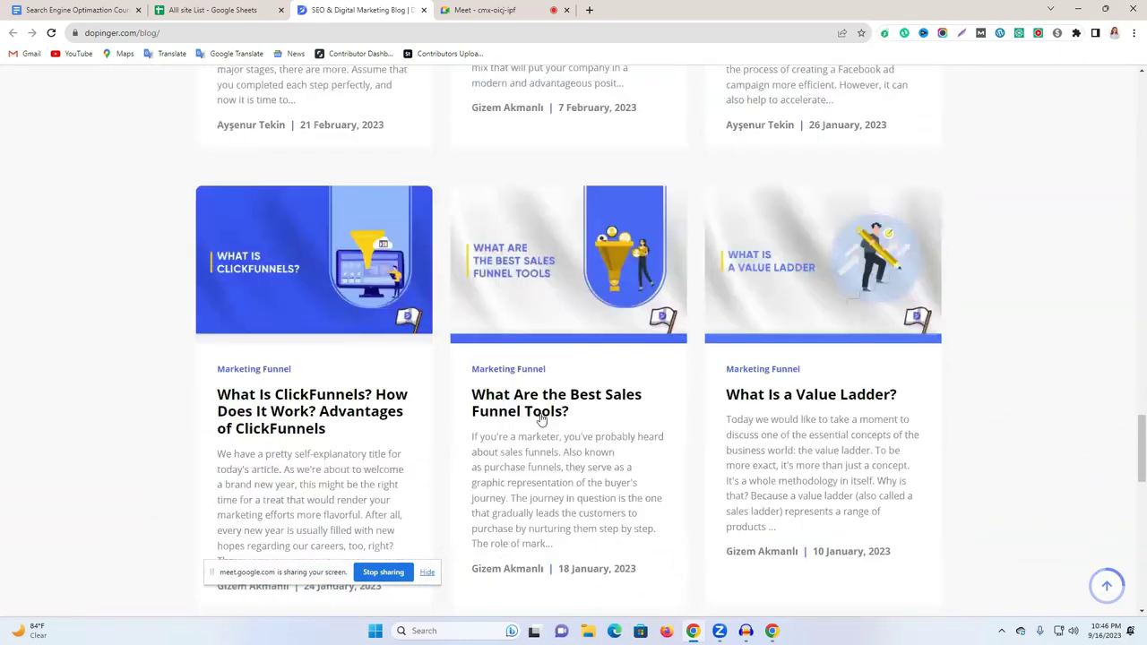
pyautogui.scroll(-5, 541, 418)
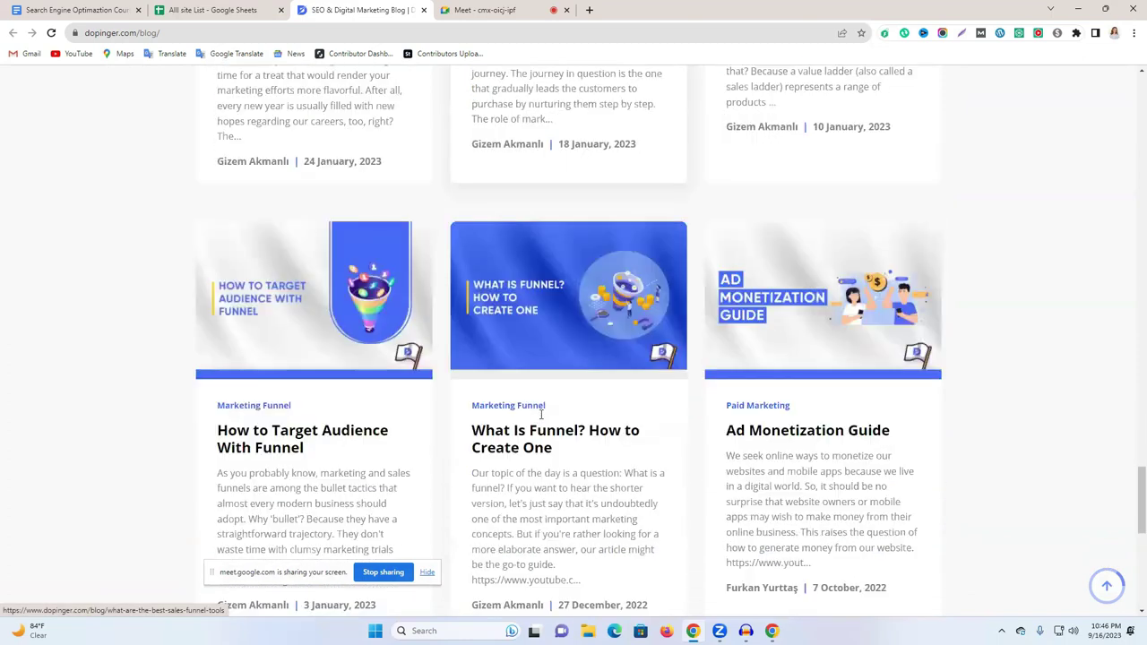
pyautogui.scroll(-6, 658, 410)
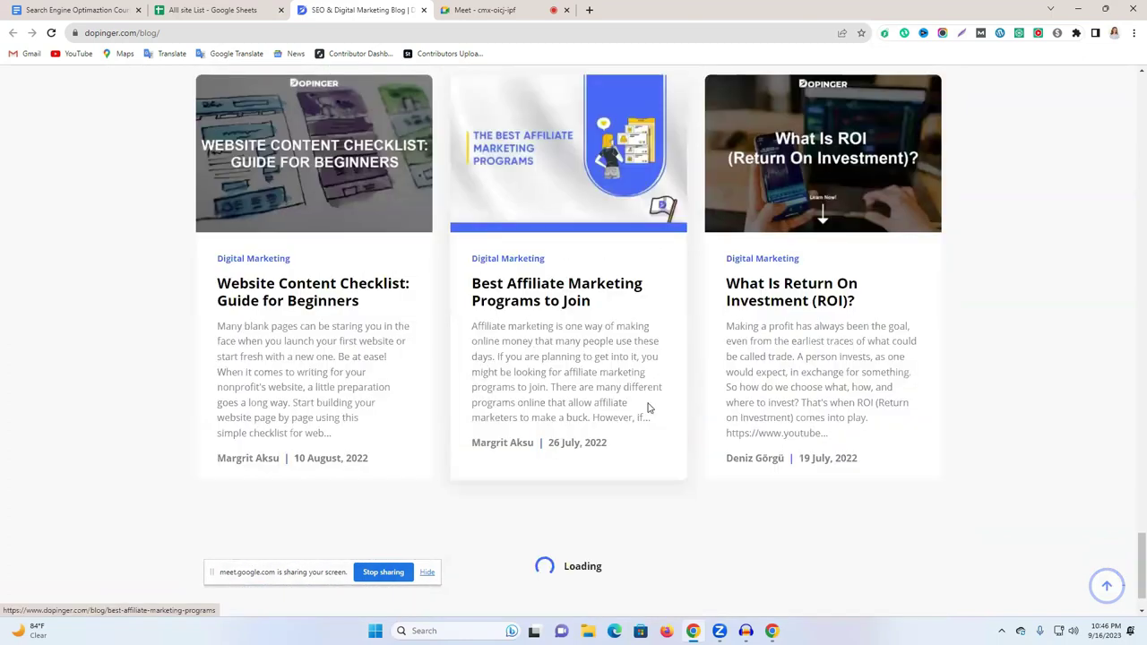
pyautogui.scroll(-5, 650, 407)
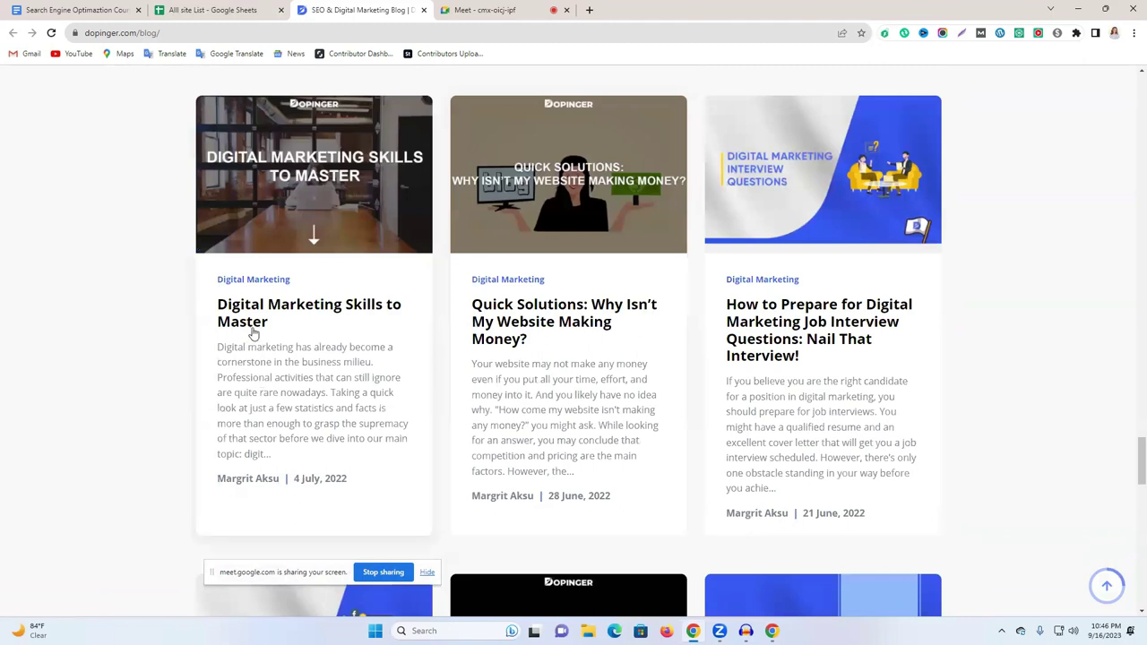
# Open 'Digital Marketing Skills to Master' and read down to 'The Online Skills of Tomorrow'.
pyautogui.click(262, 312)
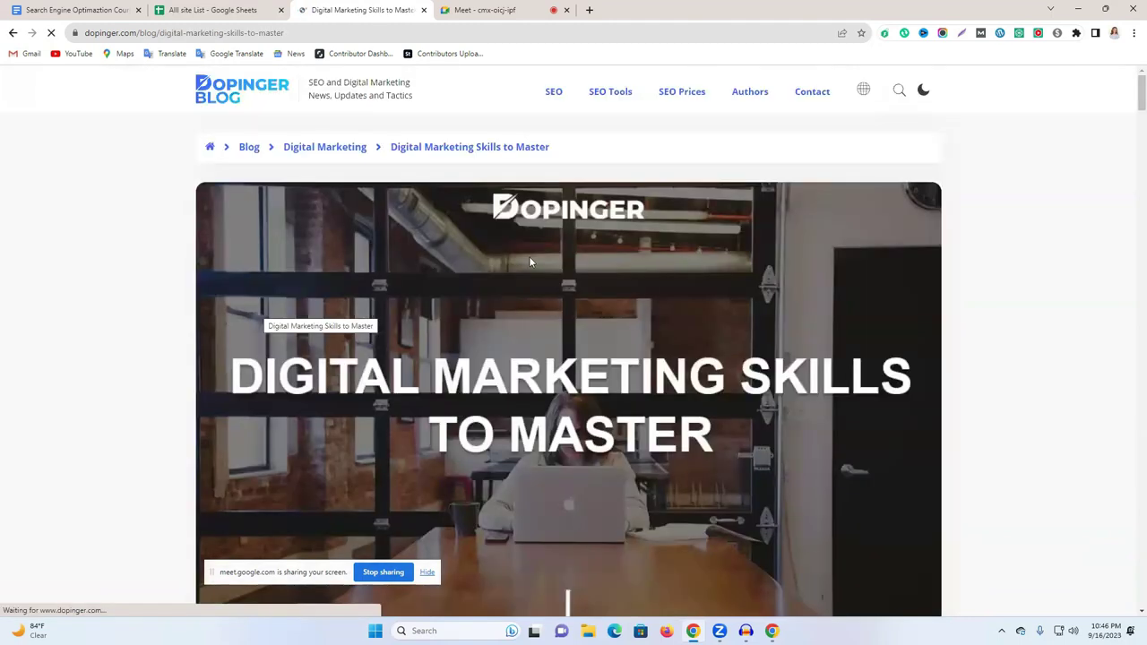
pyautogui.scroll(-6, 765, 200)
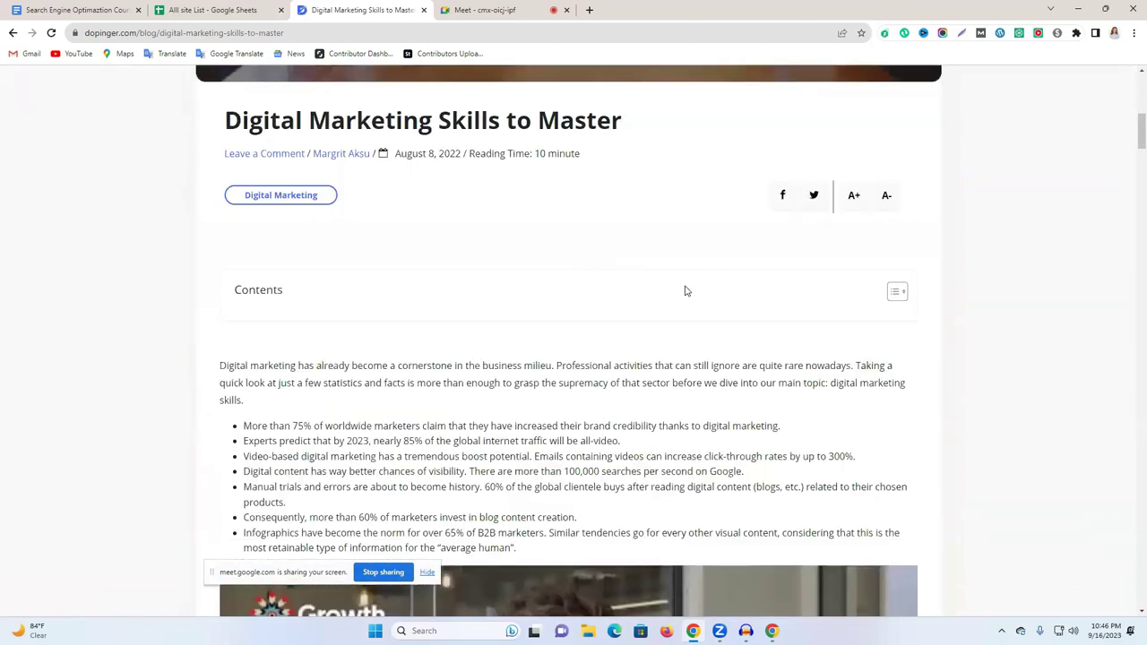
pyautogui.scroll(3, 687, 290)
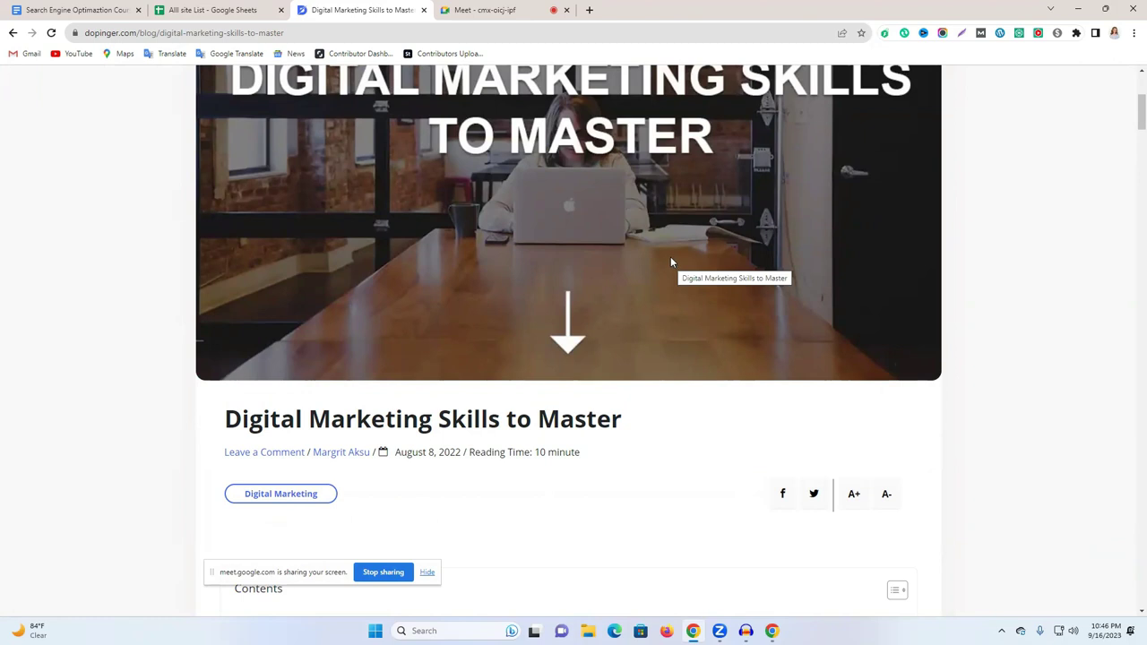
pyautogui.scroll(-3, 669, 258)
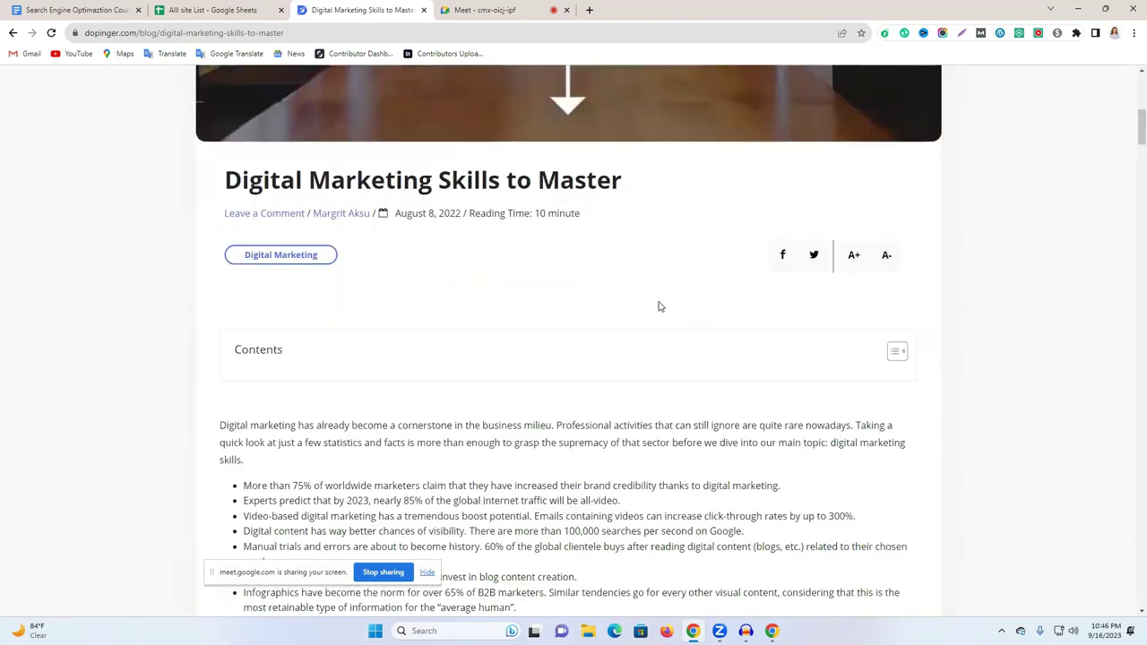
pyautogui.scroll(-3, 609, 266)
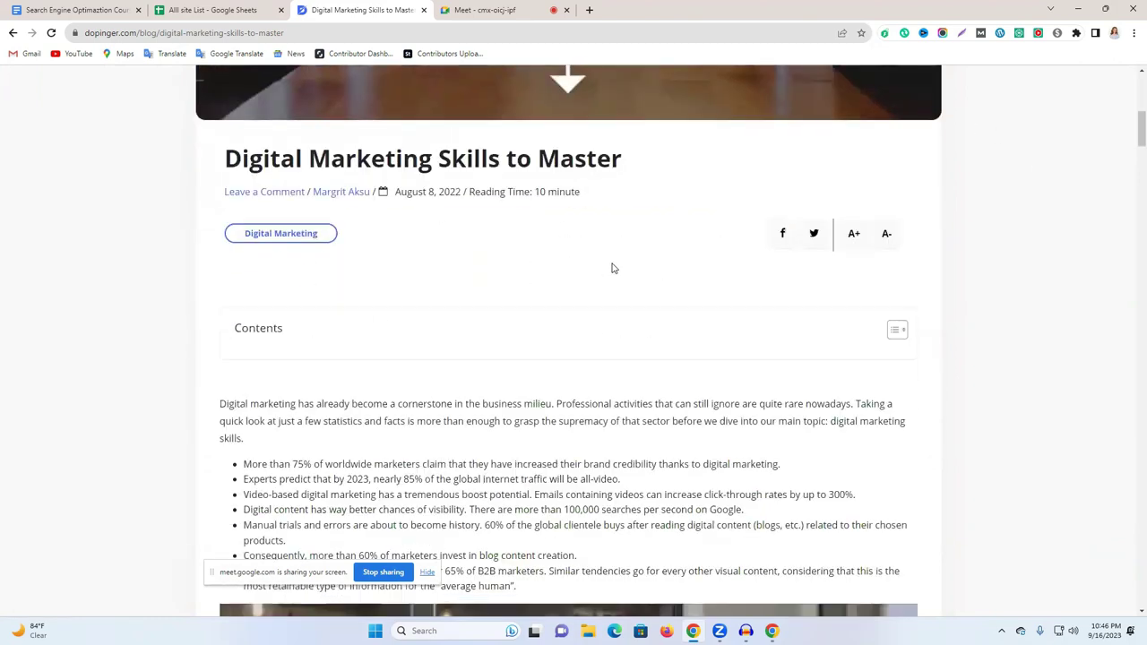
pyautogui.scroll(2, 538, 224)
pyautogui.moveTo(212, 288); pyautogui.dragTo(574, 459)
pyautogui.scroll(-12, 583, 376)
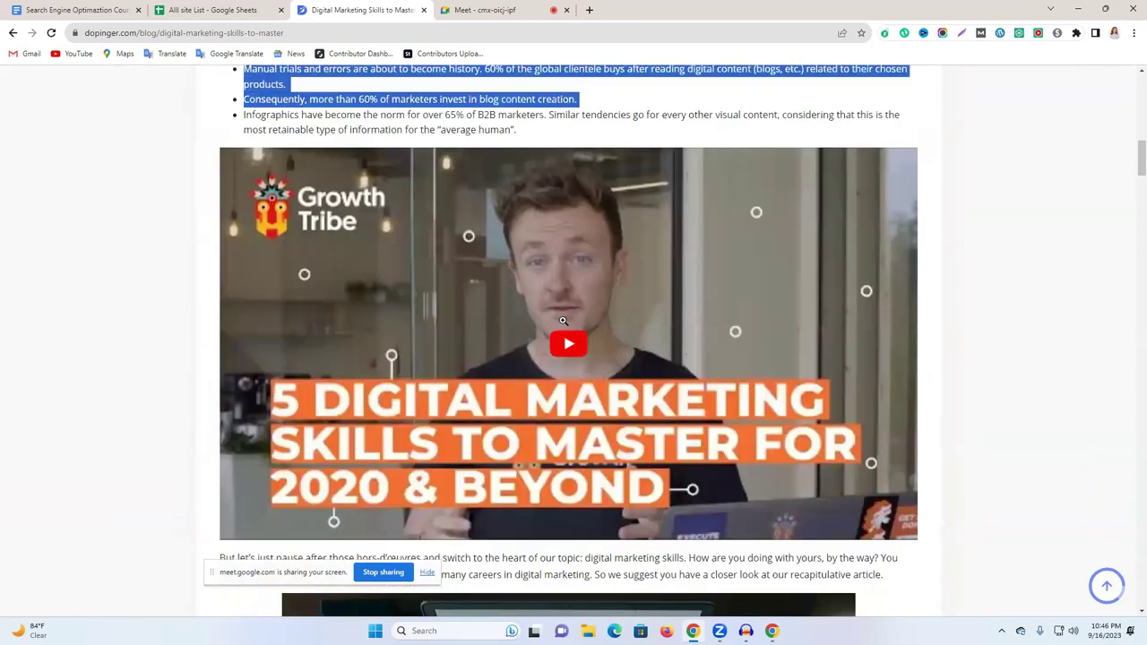
pyautogui.scroll(-10, 588, 325)
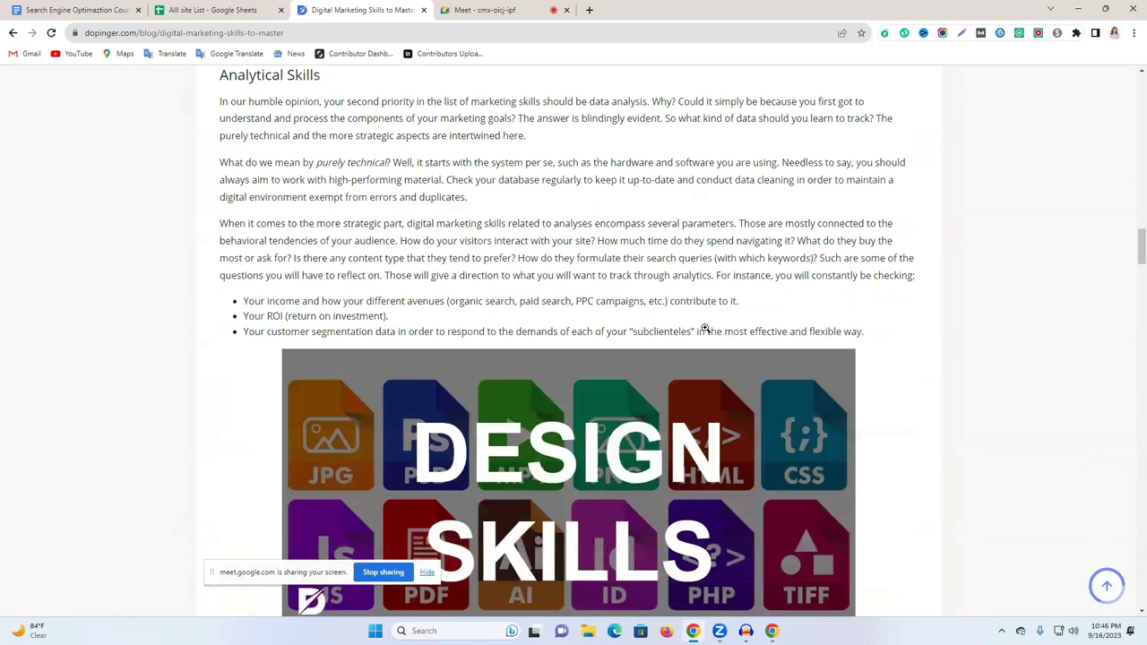
pyautogui.scroll(-5, 705, 332)
pyautogui.scroll(-10, 705, 332)
pyautogui.scroll(-10, 705, 328)
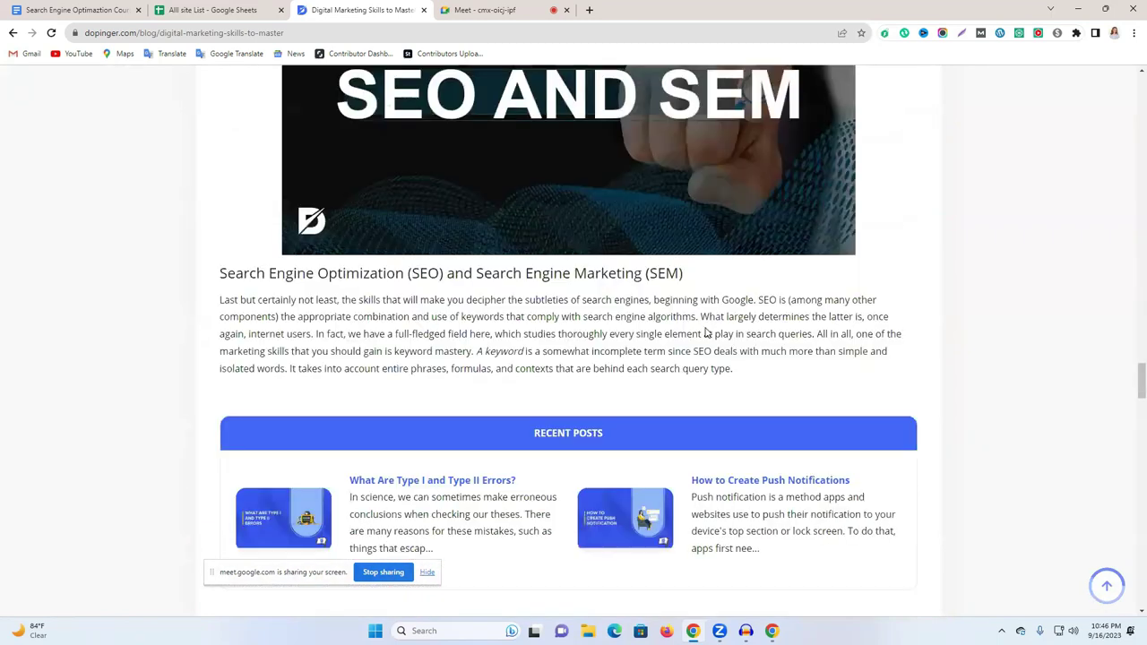
pyautogui.scroll(-15, 707, 331)
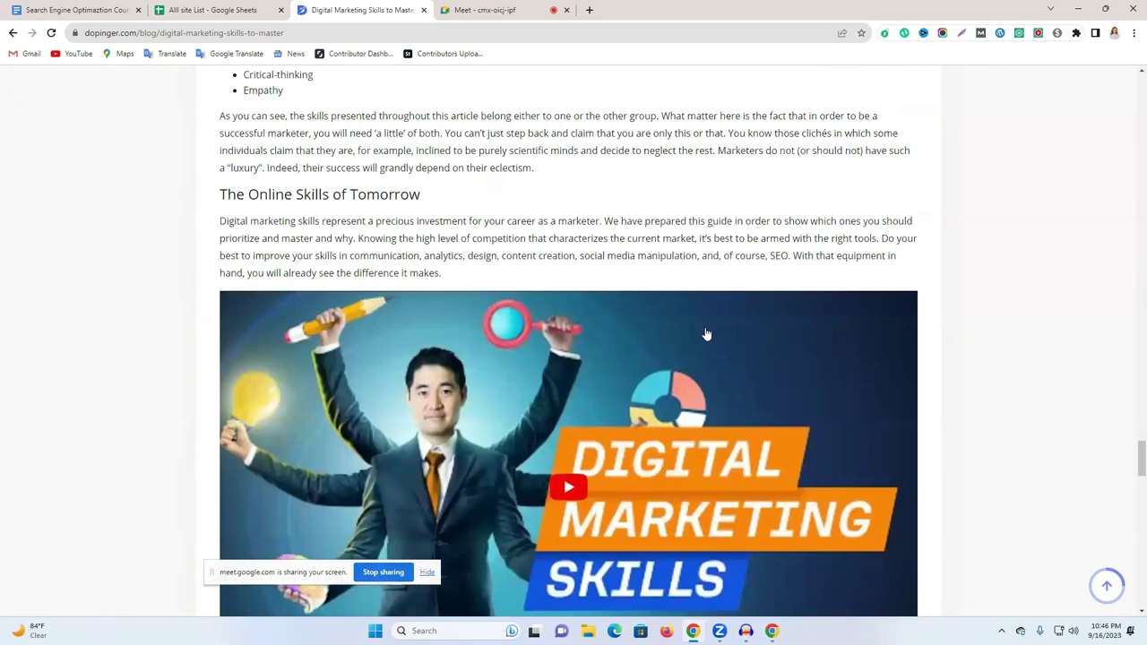
pyautogui.scroll(-15, 707, 333)
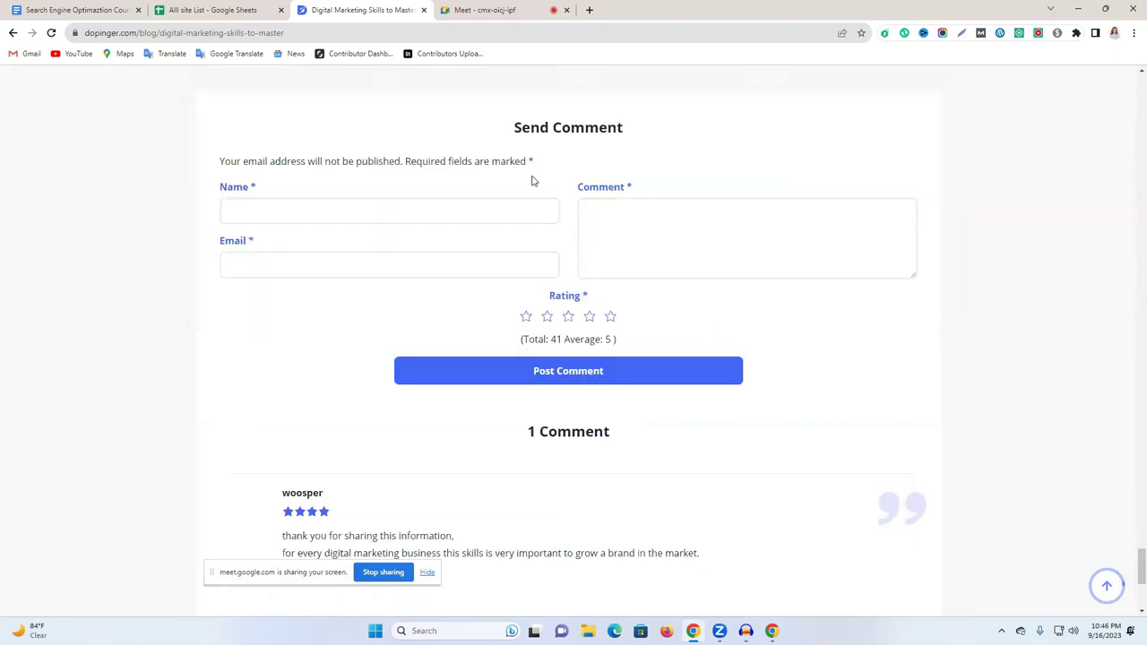
pyautogui.scroll(1, 478, 161)
pyautogui.moveTo(492, 191); pyautogui.dragTo(653, 194)
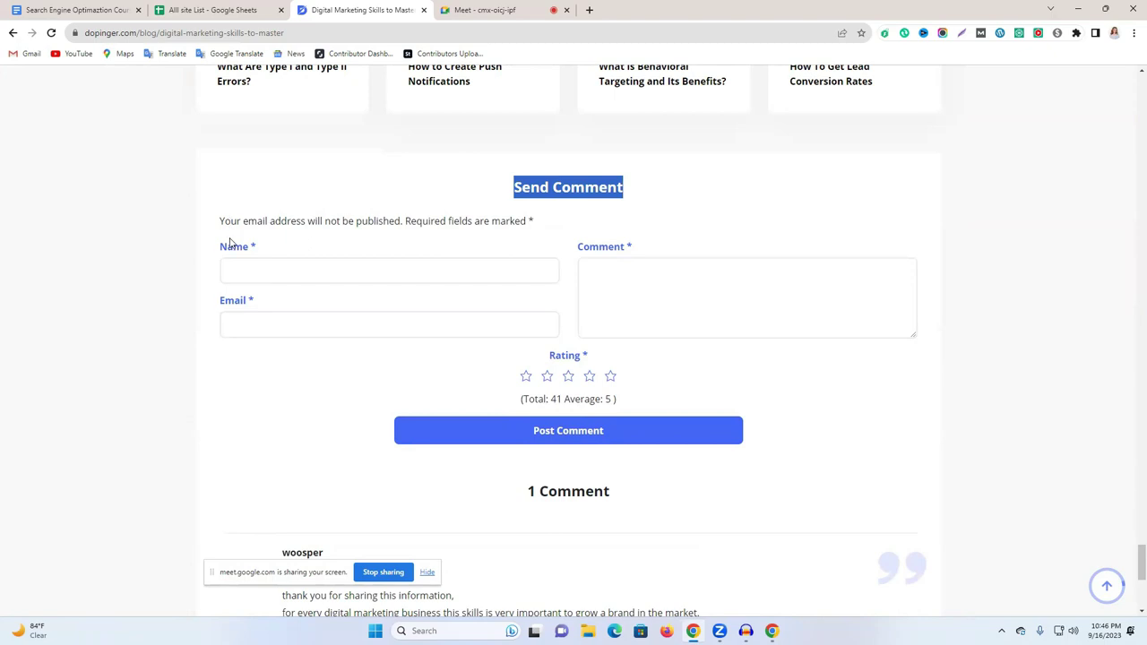
pyautogui.moveTo(224, 210); pyautogui.dragTo(376, 243)
pyautogui.scroll(-4, 407, 263)
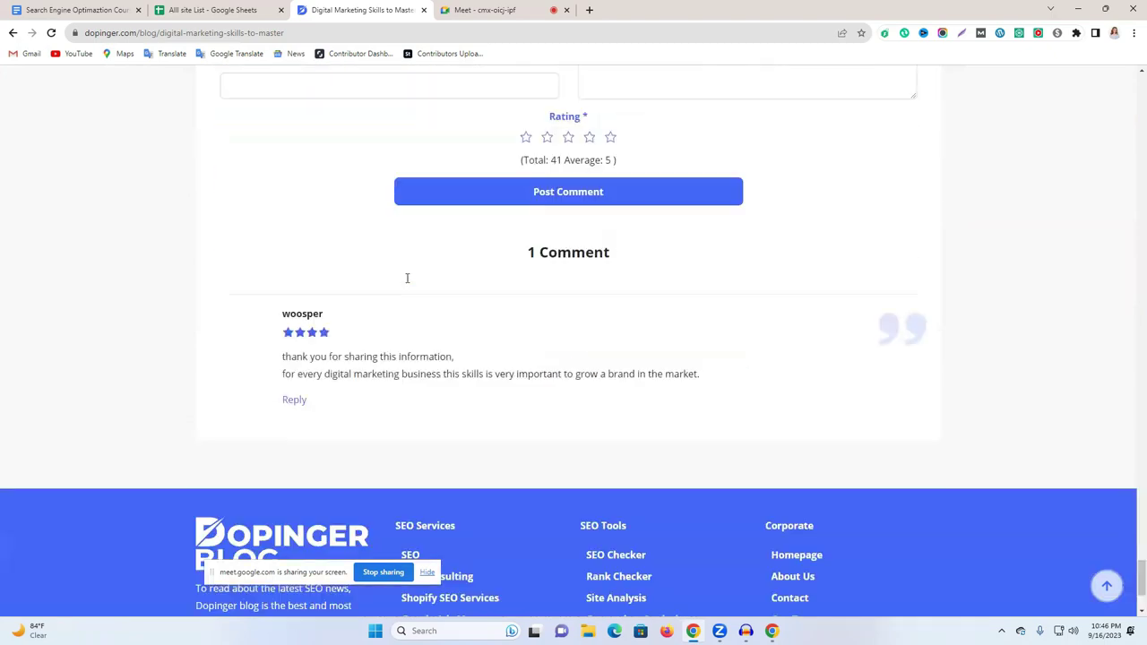
pyautogui.tripleClick(282, 361)
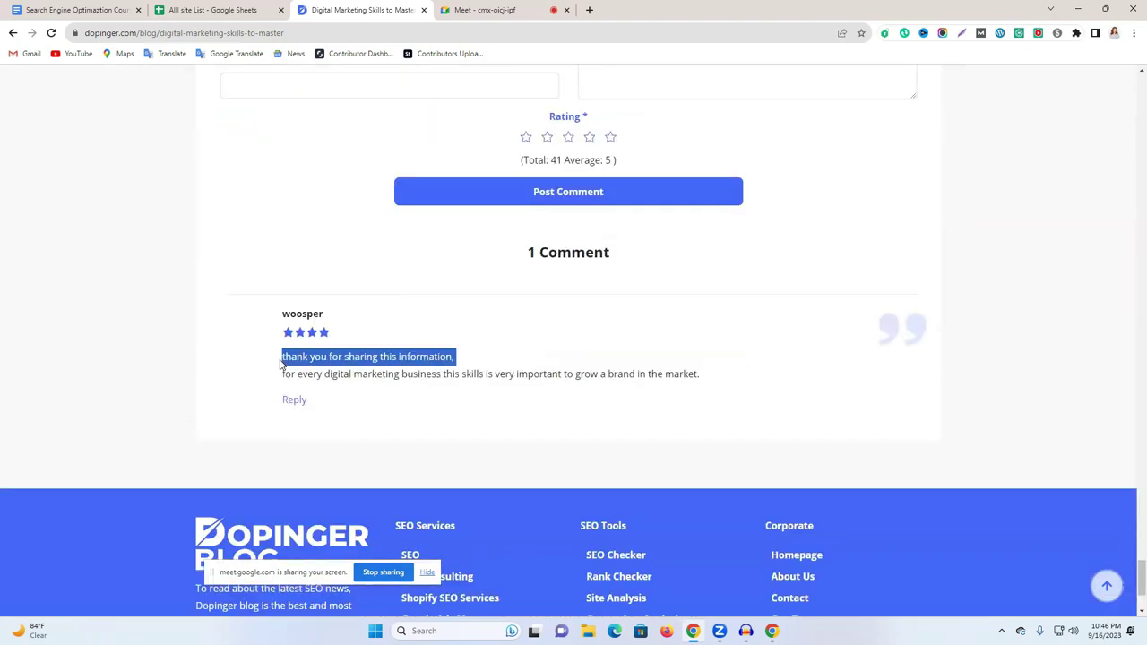
pyautogui.doubleClick(383, 375)
pyautogui.tripleClick(384, 374)
pyautogui.tripleClick(345, 358)
pyautogui.scroll(4, 407, 323)
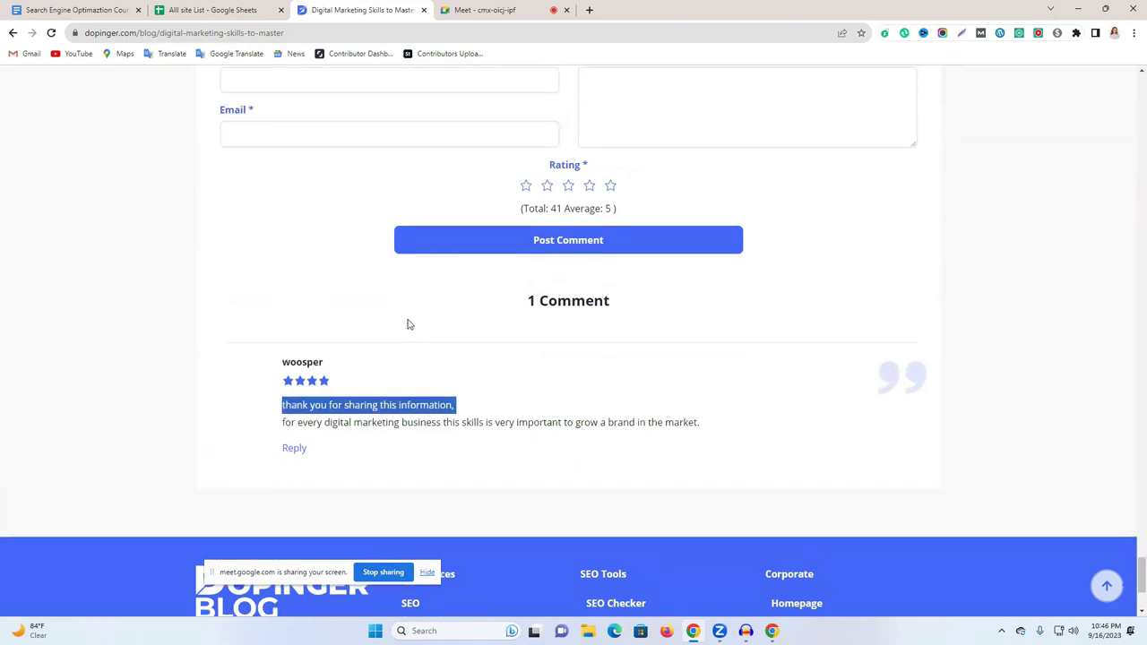
pyautogui.click(251, 270)
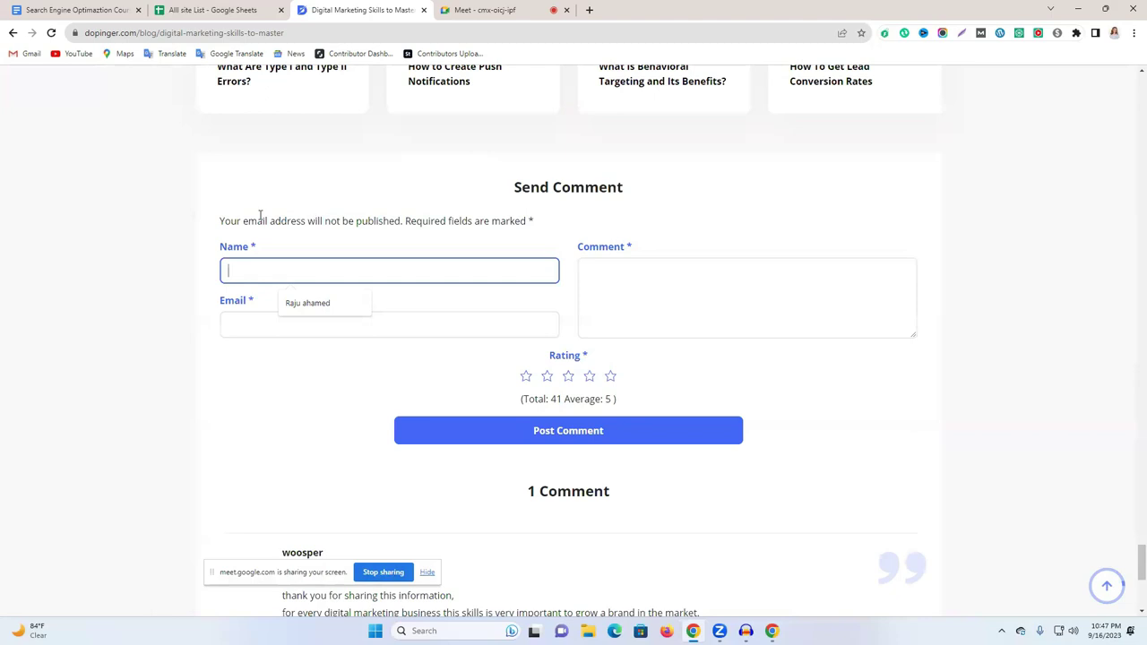
pyautogui.click(733, 197)
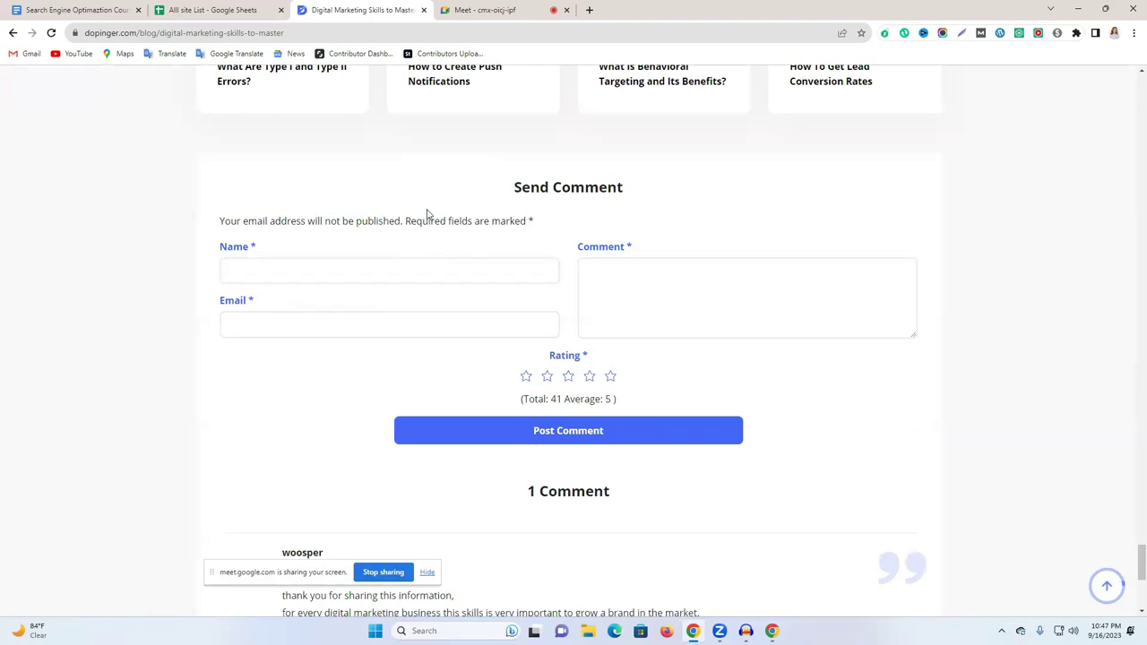
pyautogui.scroll(2, 333, 206)
pyautogui.scroll(-2, 333, 206)
pyautogui.click(398, 274)
pyautogui.click(657, 188)
# Paste the first prepared comment into a cleared Google Translate box and select the text.
pyautogui.click(77, 10)
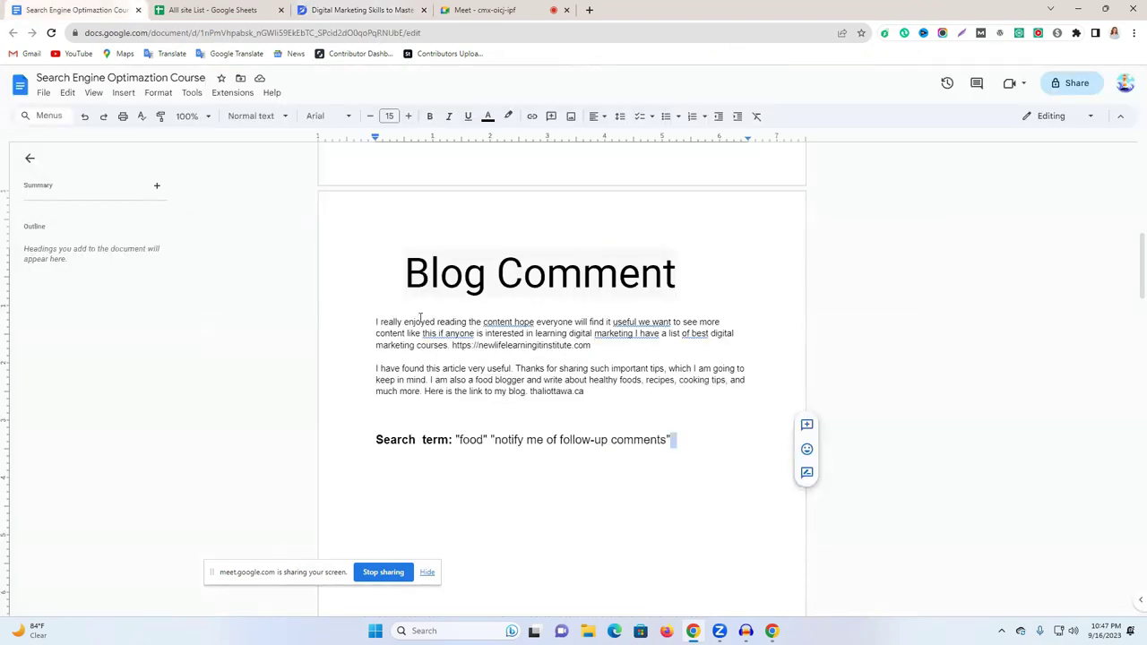
pyautogui.tripleClick(388, 333)
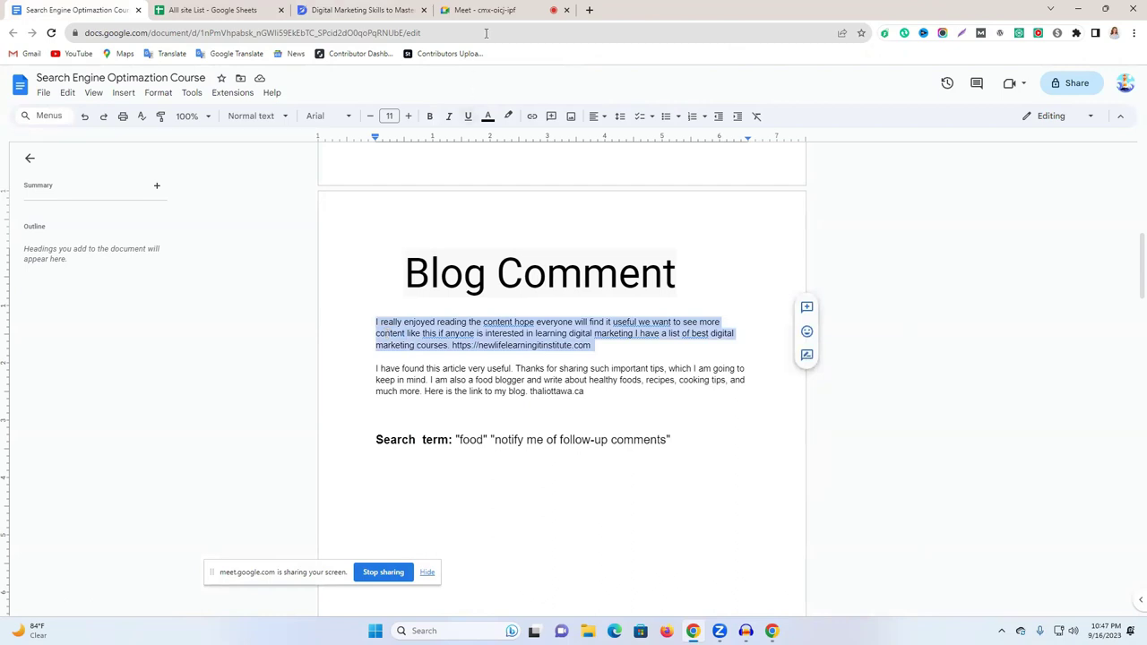
pyautogui.click(589, 10)
pyautogui.click(235, 54)
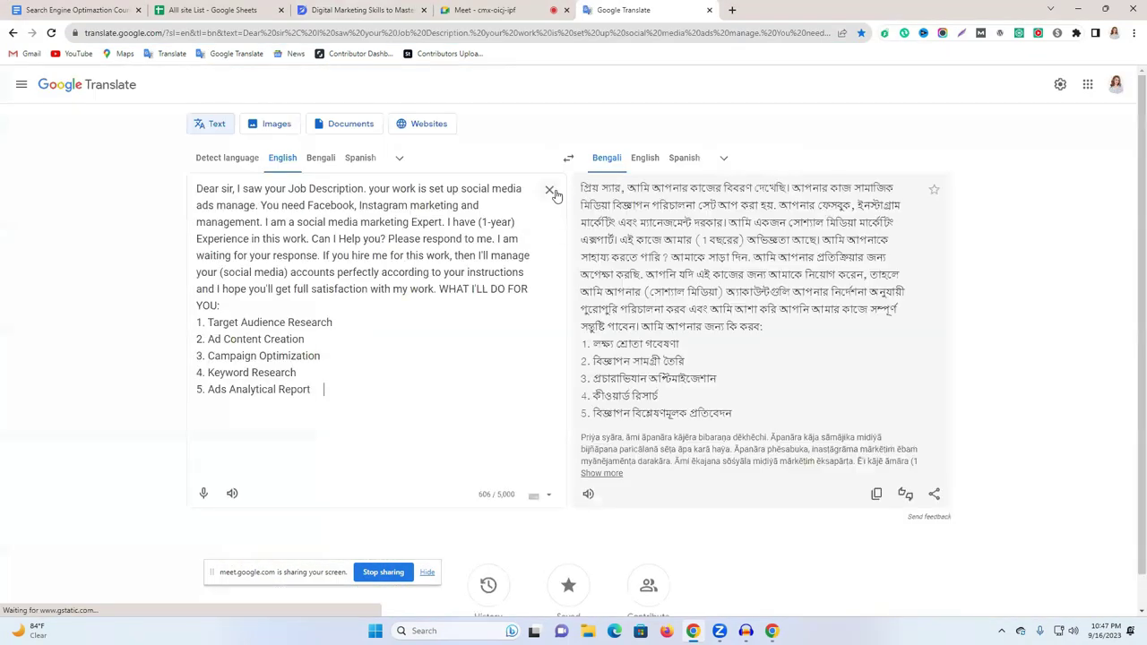
pyautogui.click(551, 191)
pyautogui.click(385, 192)
pyautogui.write('I really enjoyed reading the content hope everyone will find it useful we want to see more content like this if anyone is interested in learning digital marketing I have a list of best digital marketing courses. https://newlifelearninginstitute.com')
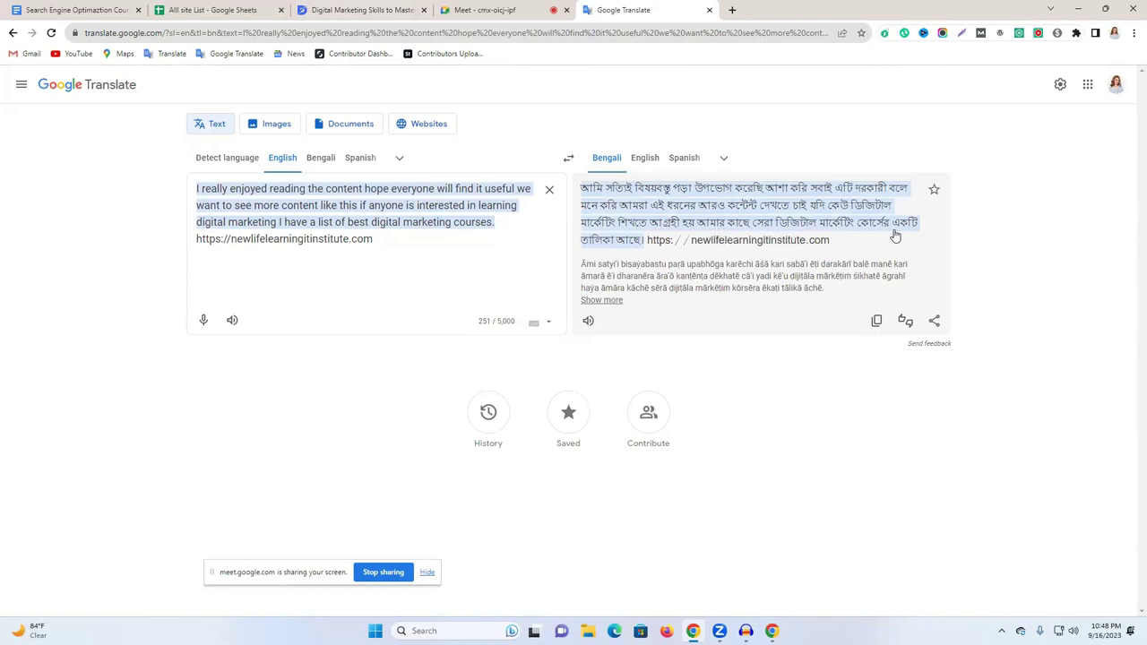
pyautogui.moveTo(402, 250); pyautogui.dragTo(187, 196)
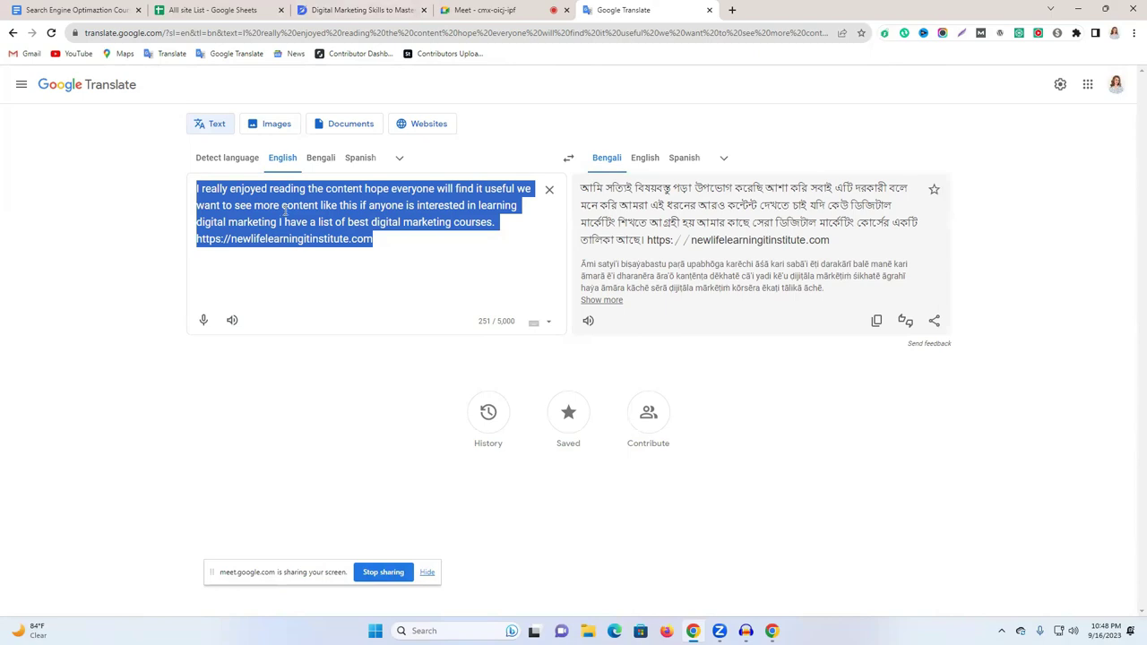
pyautogui.rightClick(296, 213)
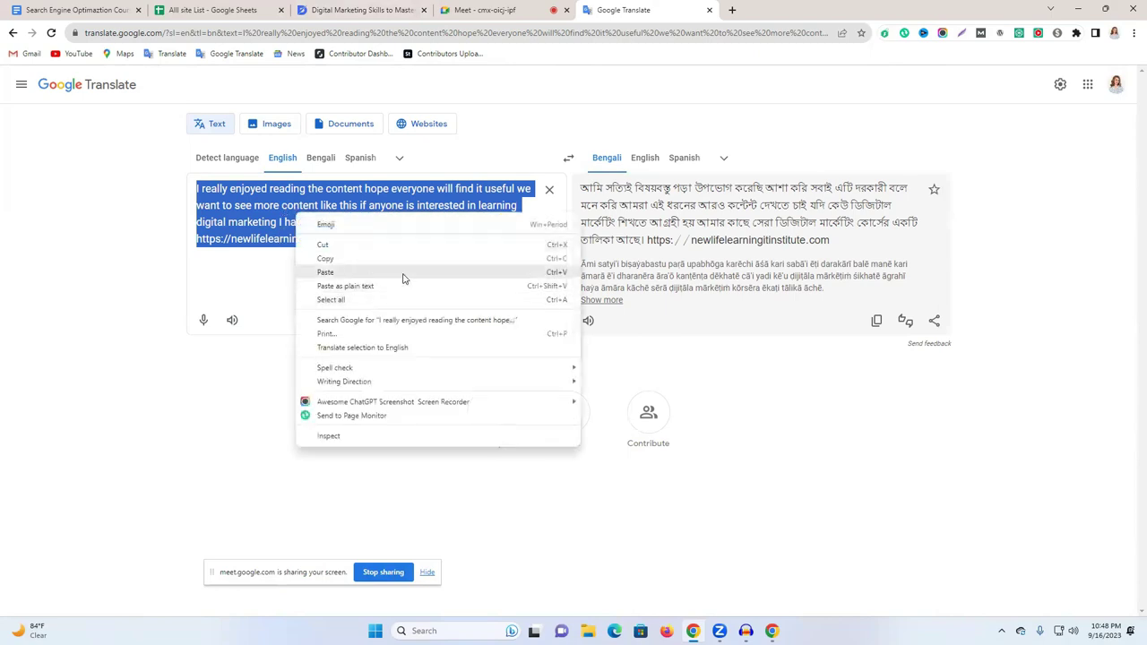
# Paste the prepared comment into the Comment box and autofill the commenter's saved name.
pyautogui.click(393, 258)
pyautogui.click(336, 10)
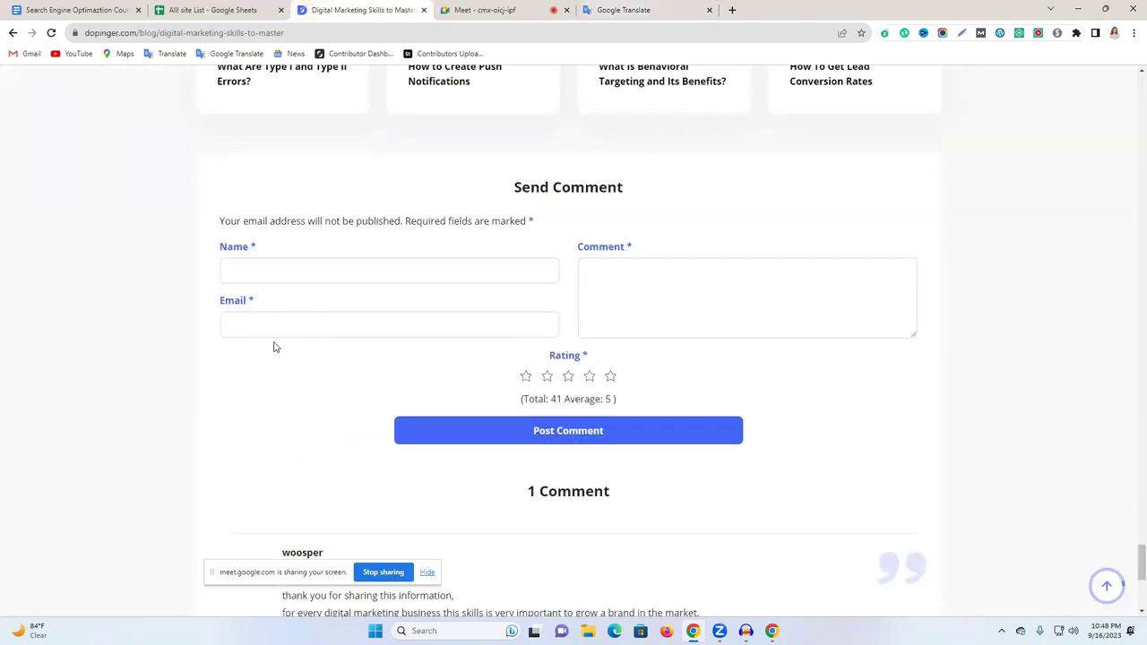
pyautogui.click(628, 271)
pyautogui.hotkey('ctrl', 'v')
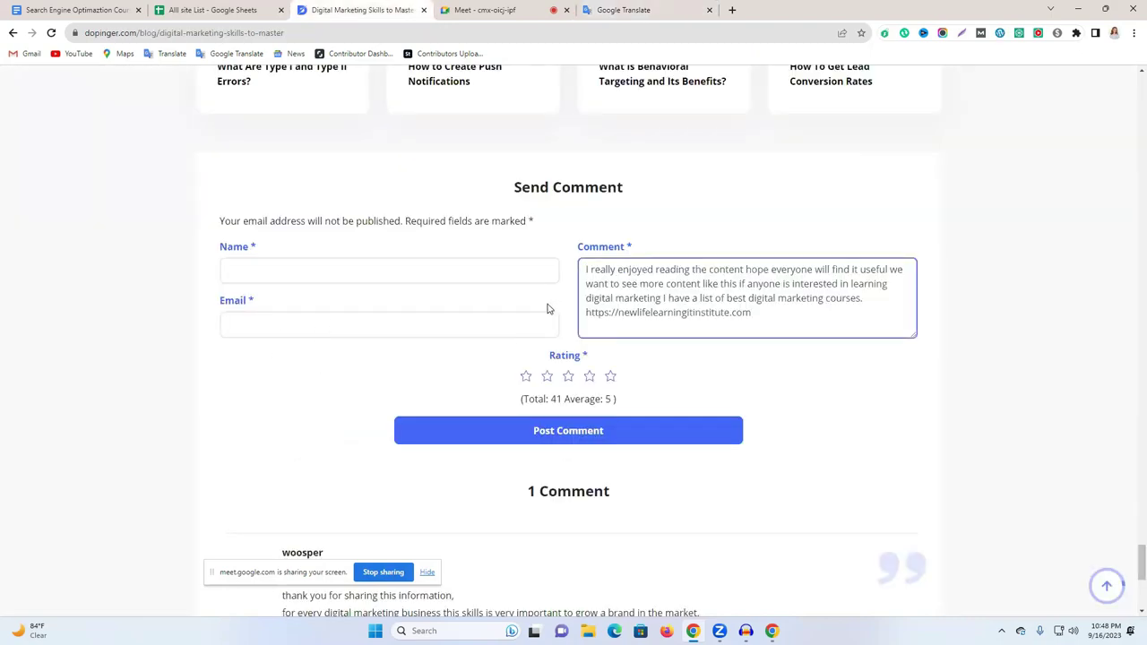
pyautogui.click(328, 268)
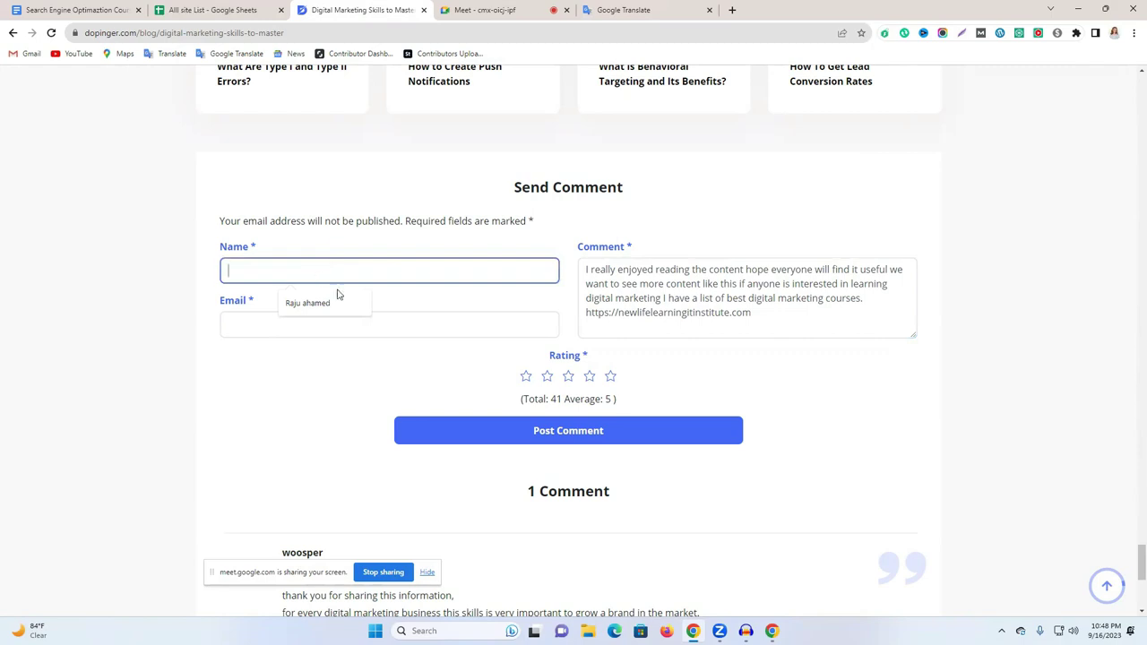
pyautogui.click(323, 303)
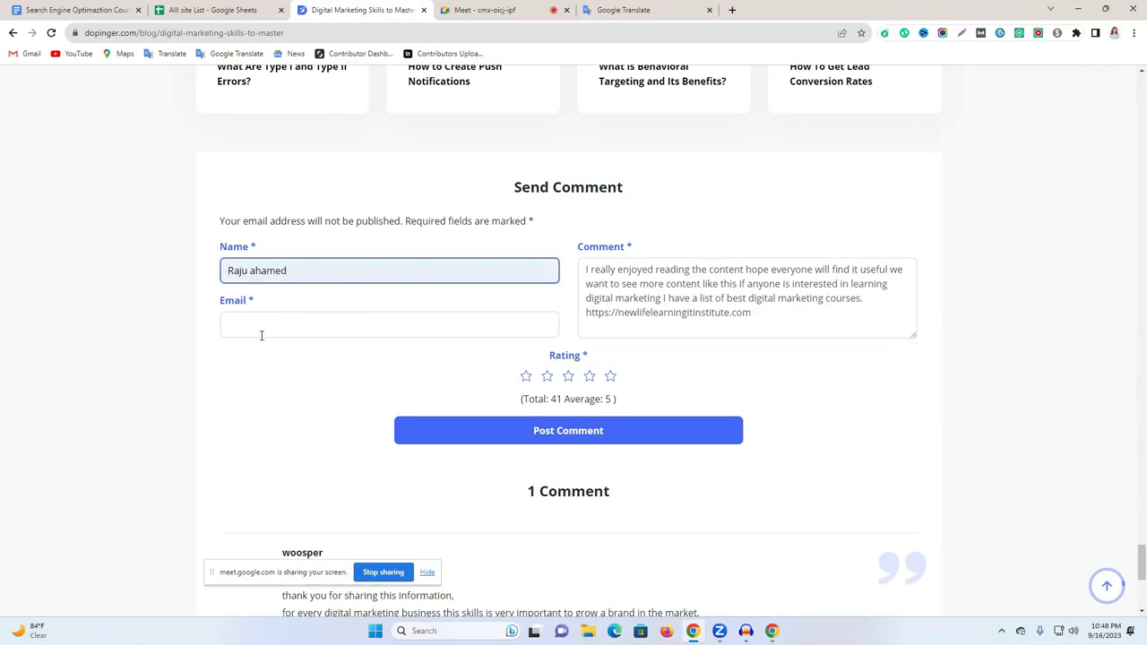
# Fill the Email field with a temporary address copied from 10 Minute Mail.
pyautogui.click(266, 327)
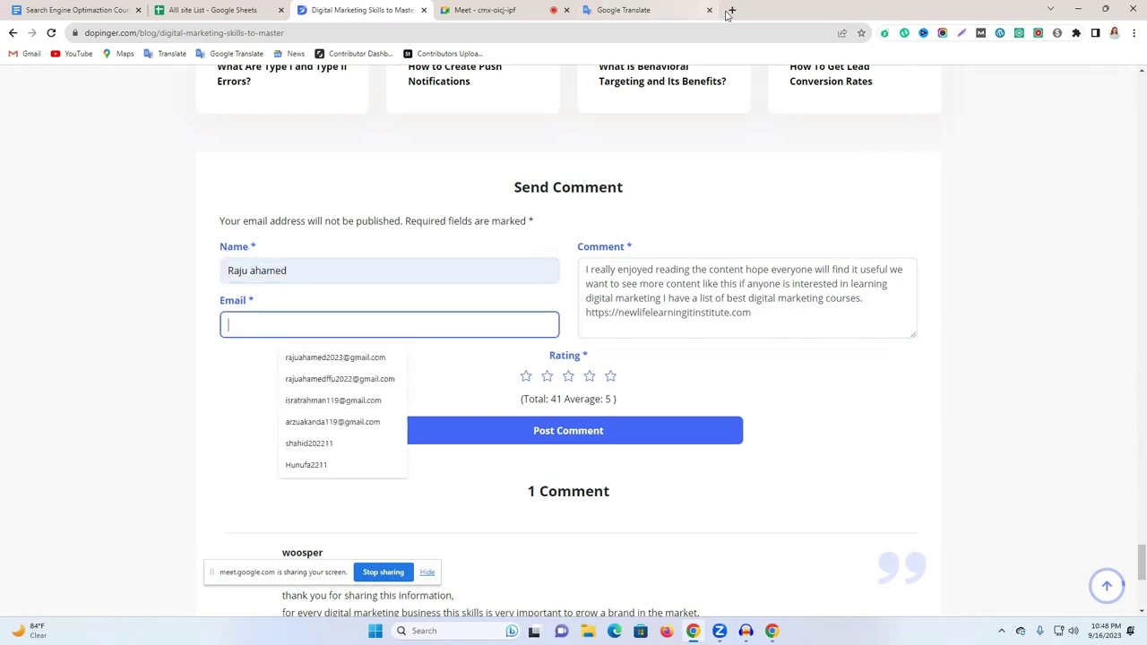
pyautogui.click(733, 10)
pyautogui.click(687, 32)
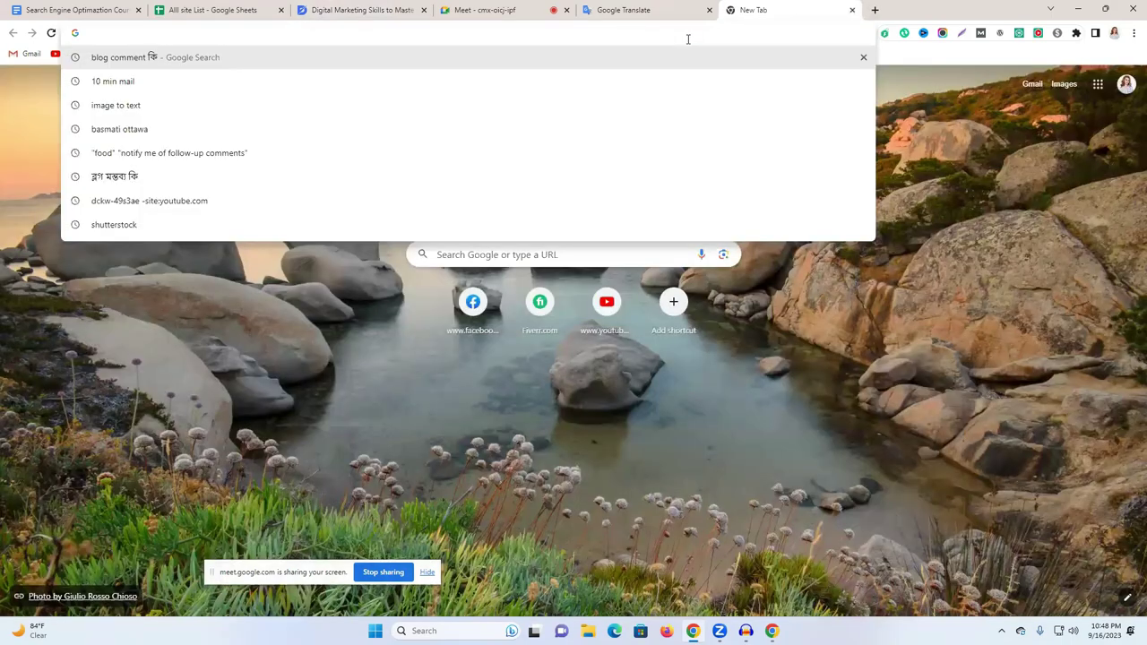
pyautogui.click(361, 73)
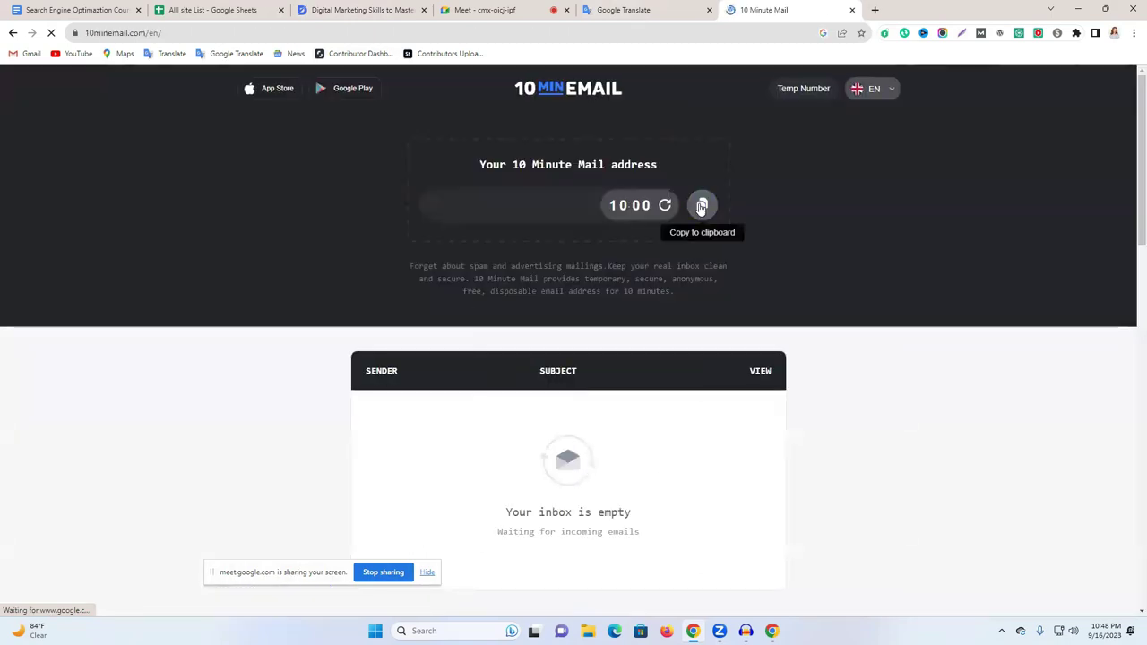
pyautogui.click(707, 208)
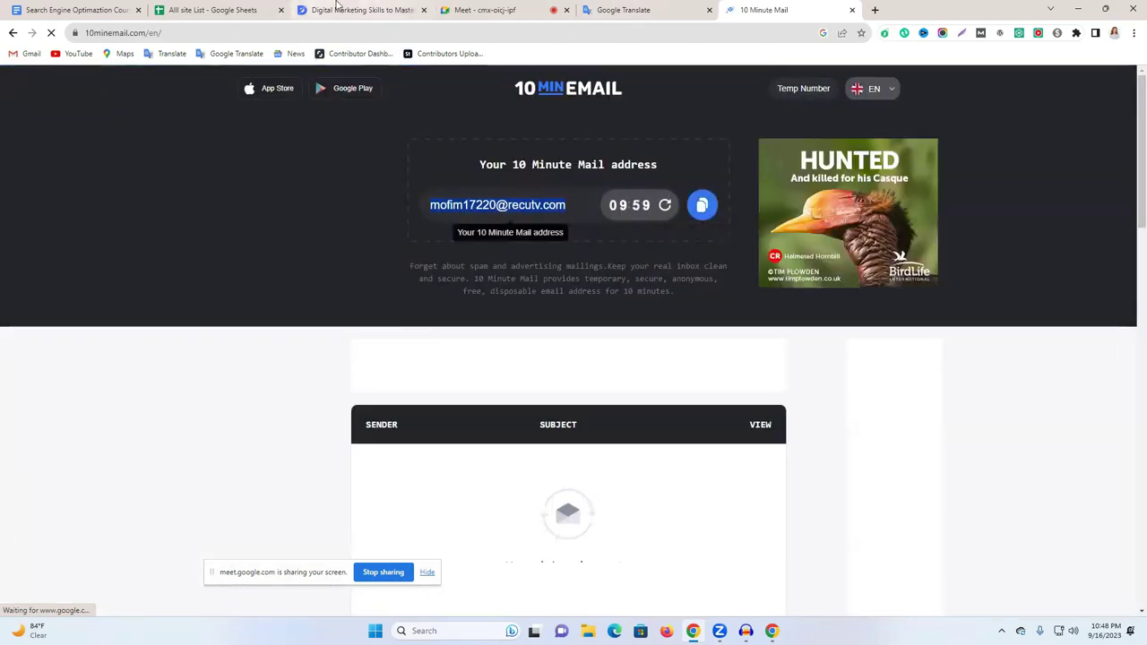
pyautogui.click(350, 10)
pyautogui.hotkey('ctrl', 'v')
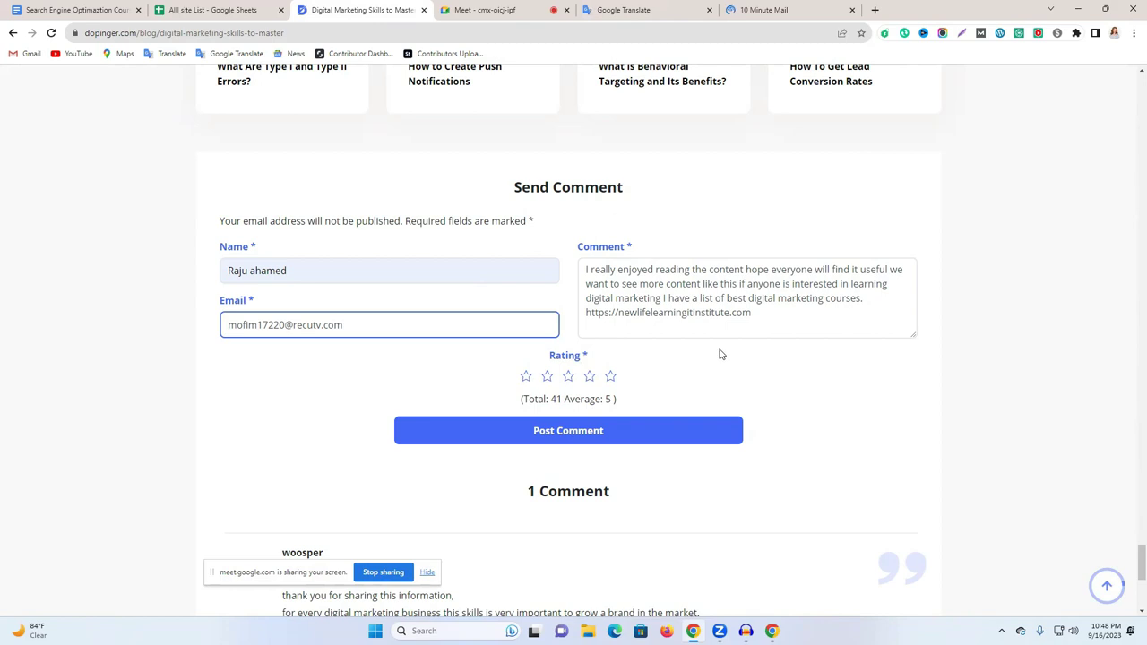
# Give the article a five-star rating, post the comment, and check it appears below the earlier one.
pyautogui.click(610, 376)
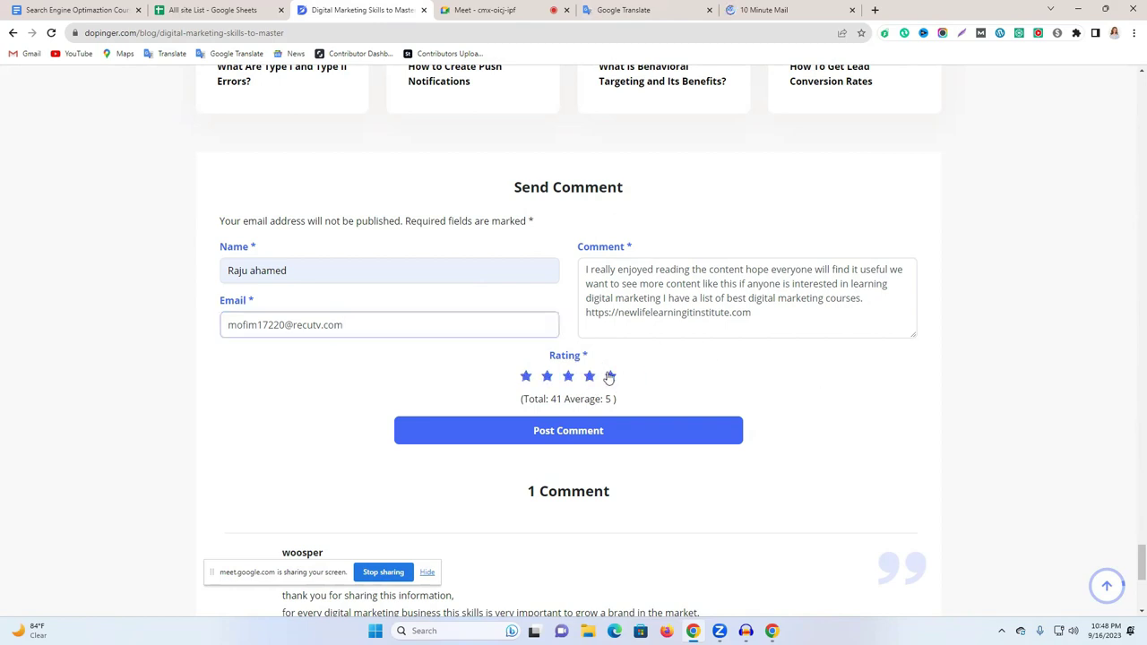
pyautogui.scroll(-2, 486, 322)
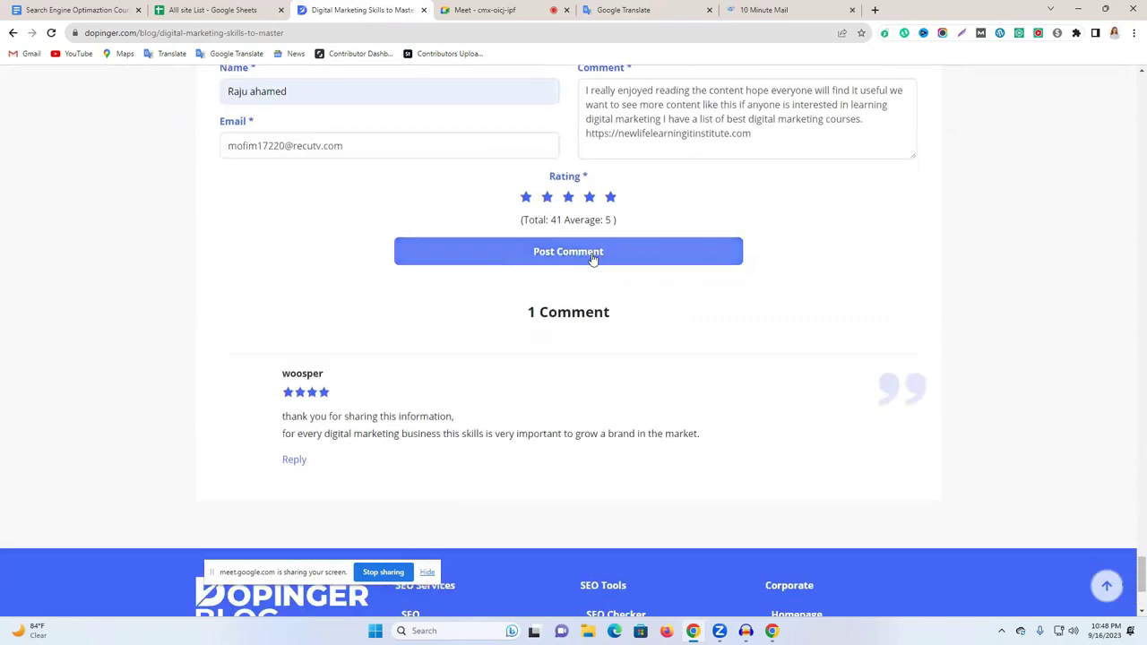
pyautogui.click(593, 256)
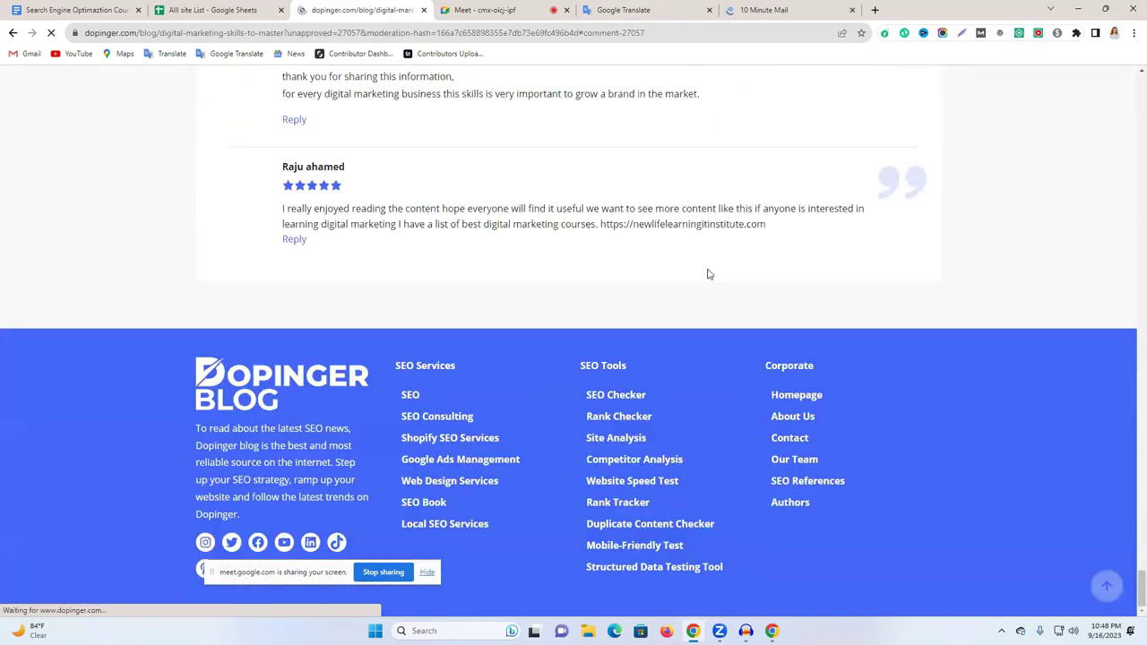
pyautogui.scroll(1, 665, 299)
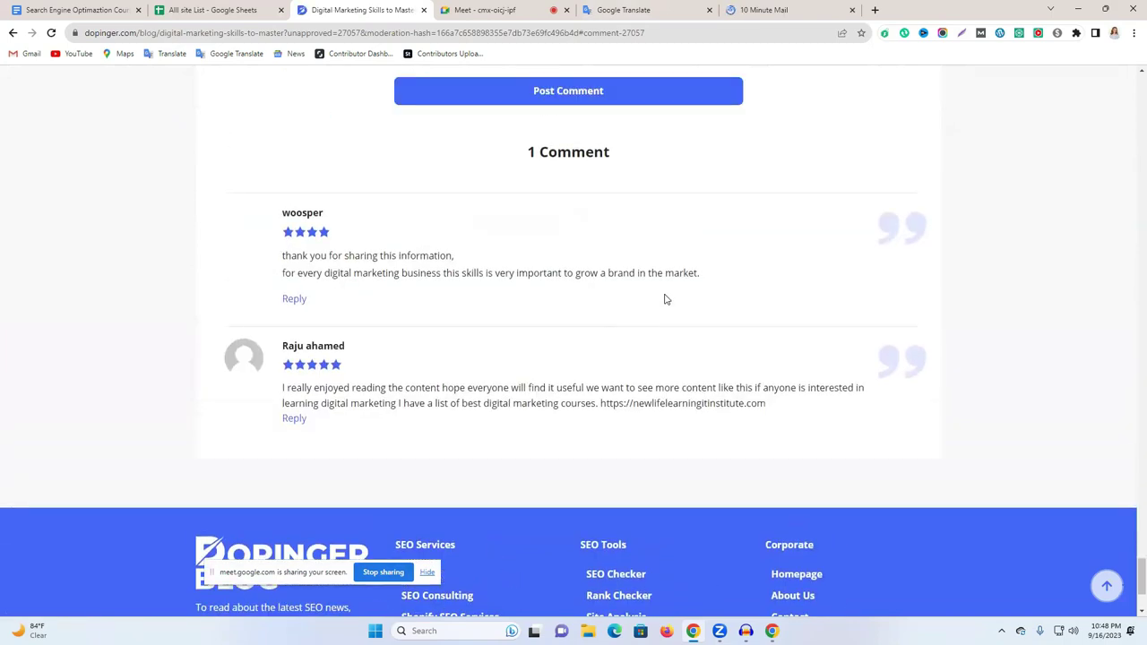
pyautogui.scroll(-2, 665, 299)
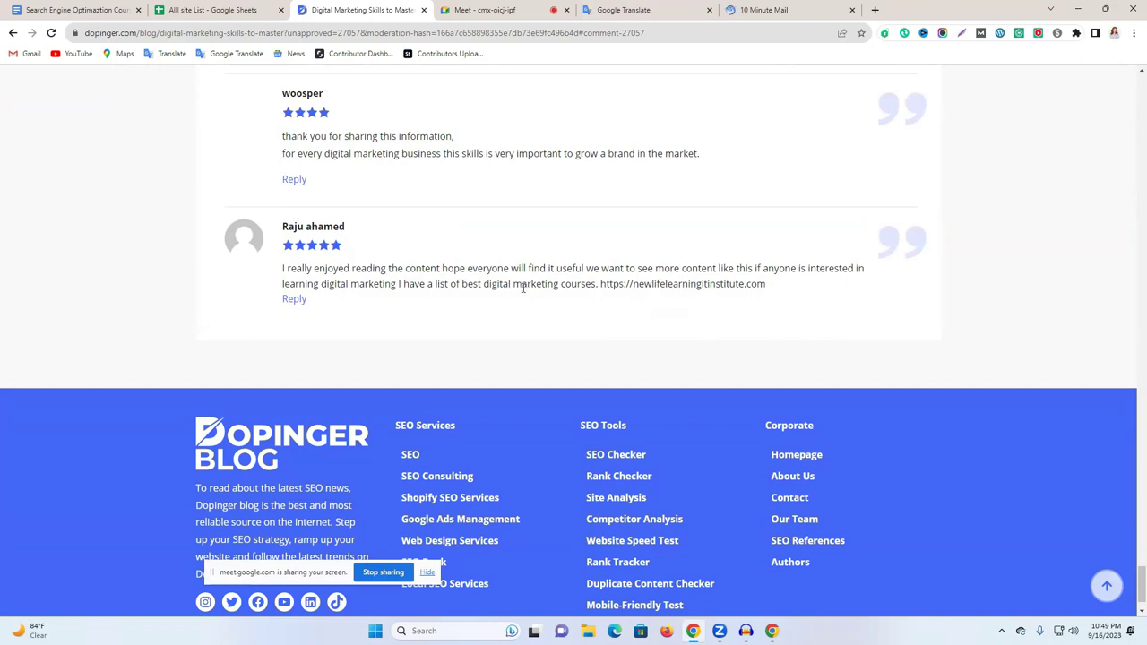
# Review the first existing comment and the newly posted comment beneath the article.
pyautogui.scroll(7, 493, 334)
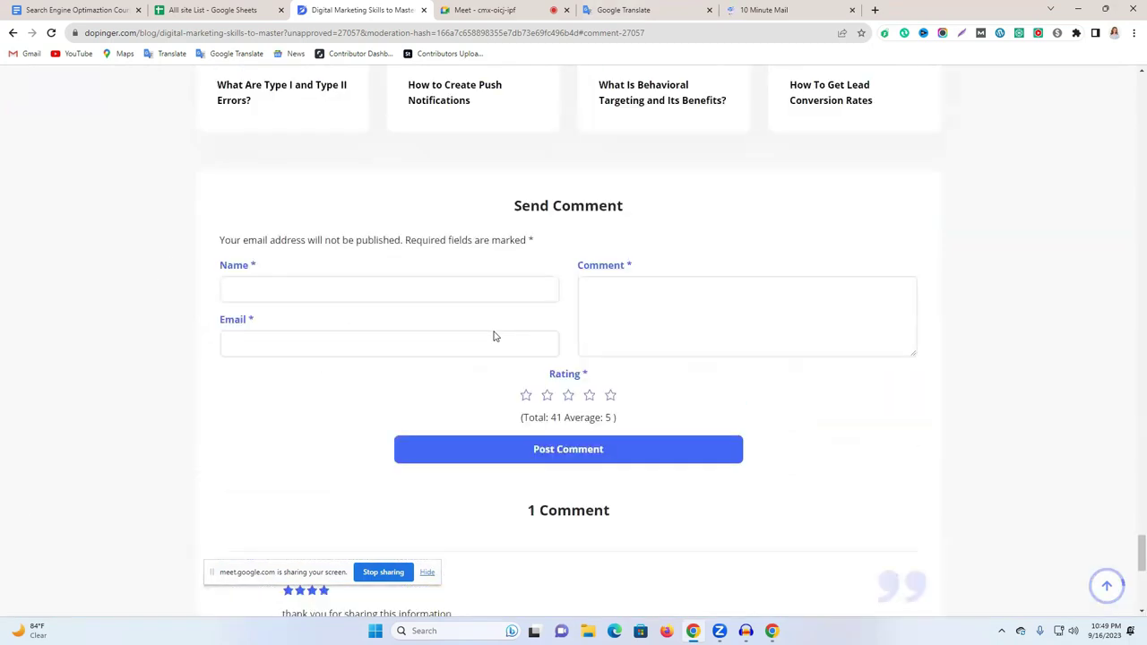
pyautogui.scroll(2, 494, 334)
pyautogui.scroll(-2, 404, 336)
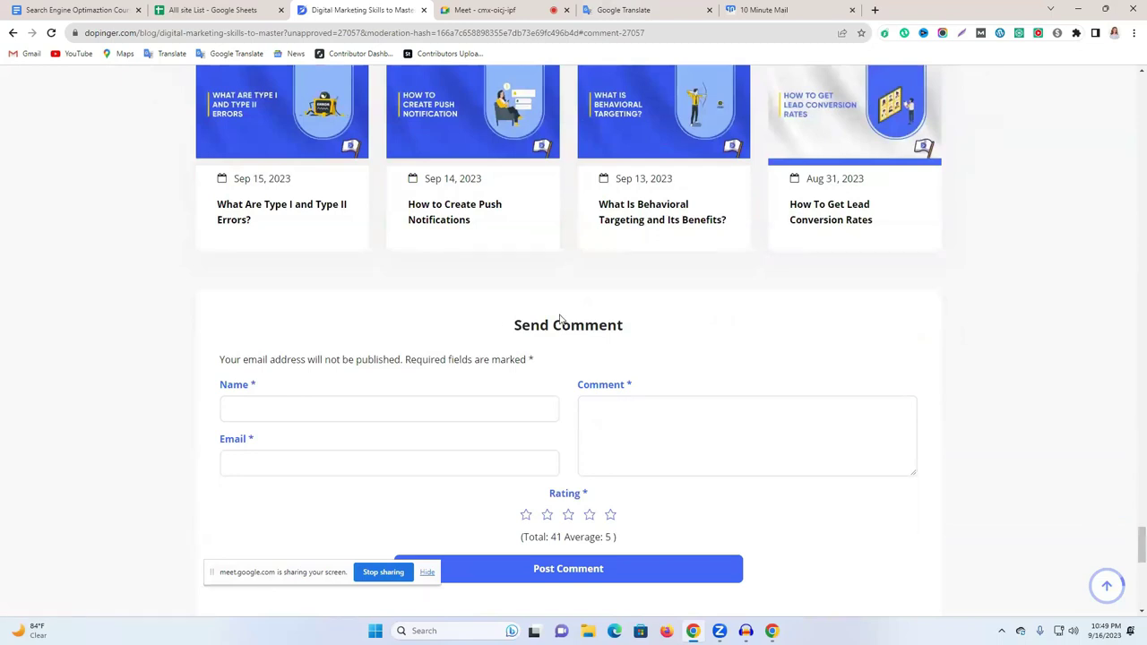
pyautogui.scroll(-4, 584, 319)
pyautogui.scroll(-1, 584, 319)
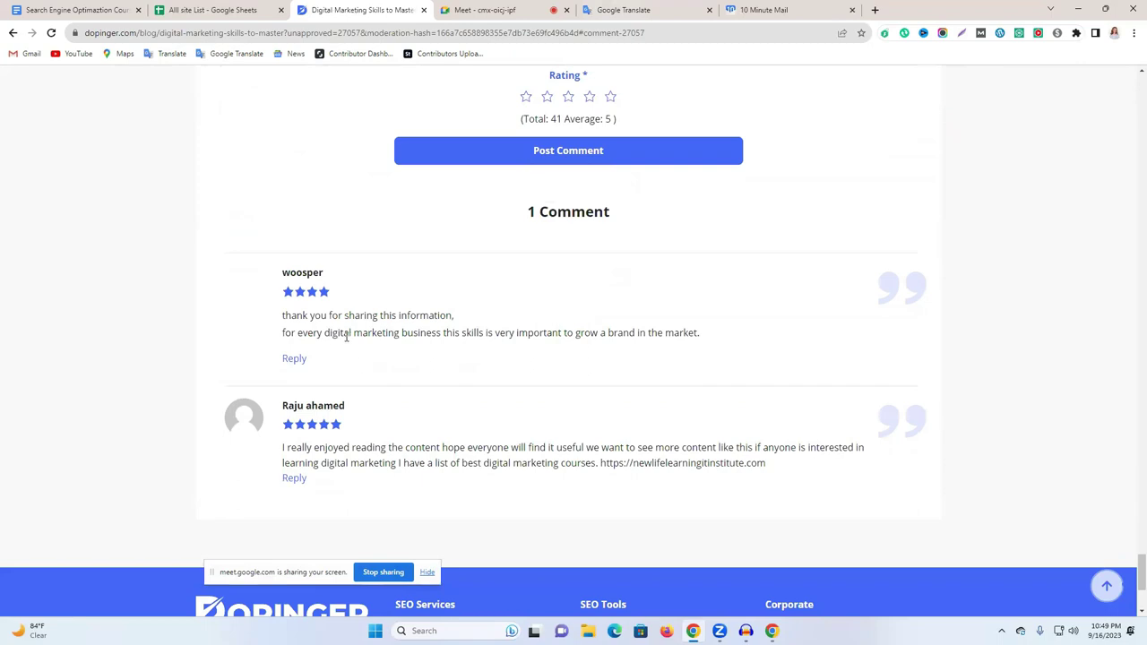
pyautogui.moveTo(313, 333); pyautogui.dragTo(455, 320)
pyautogui.moveTo(700, 334); pyautogui.dragTo(282, 318)
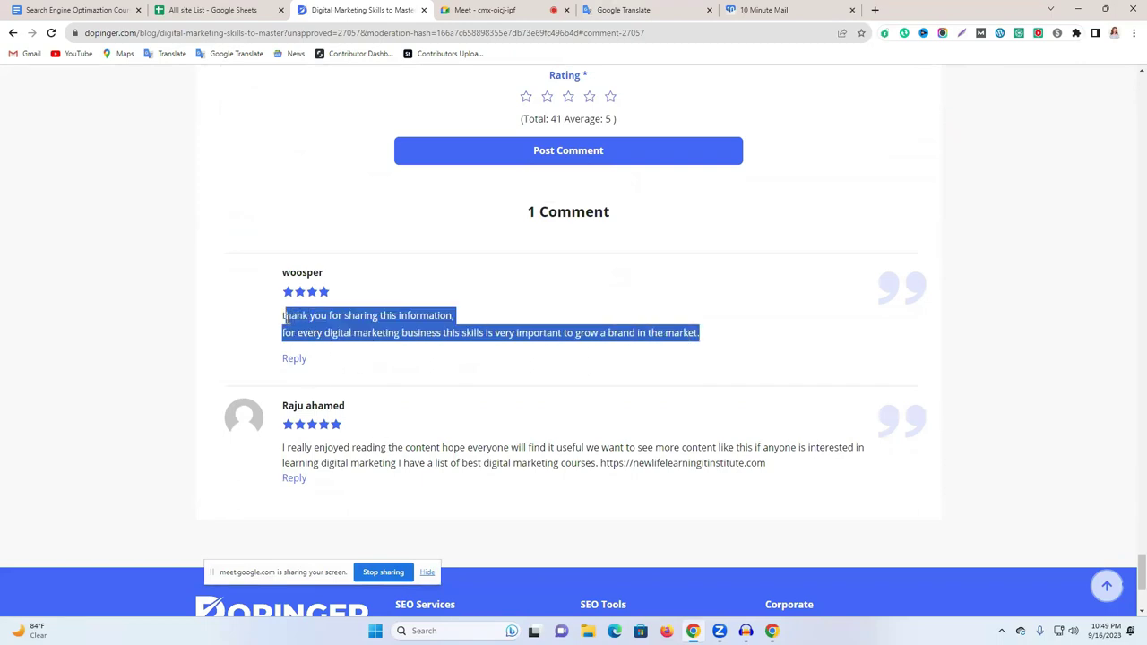
pyautogui.click(658, 318)
pyautogui.scroll(-1, 562, 422)
pyautogui.moveTo(467, 403); pyautogui.dragTo(580, 408)
pyautogui.moveTo(445, 403); pyautogui.dragTo(507, 401)
# Select the Database management bullet in the article.
pyautogui.scroll(15, 511, 398)
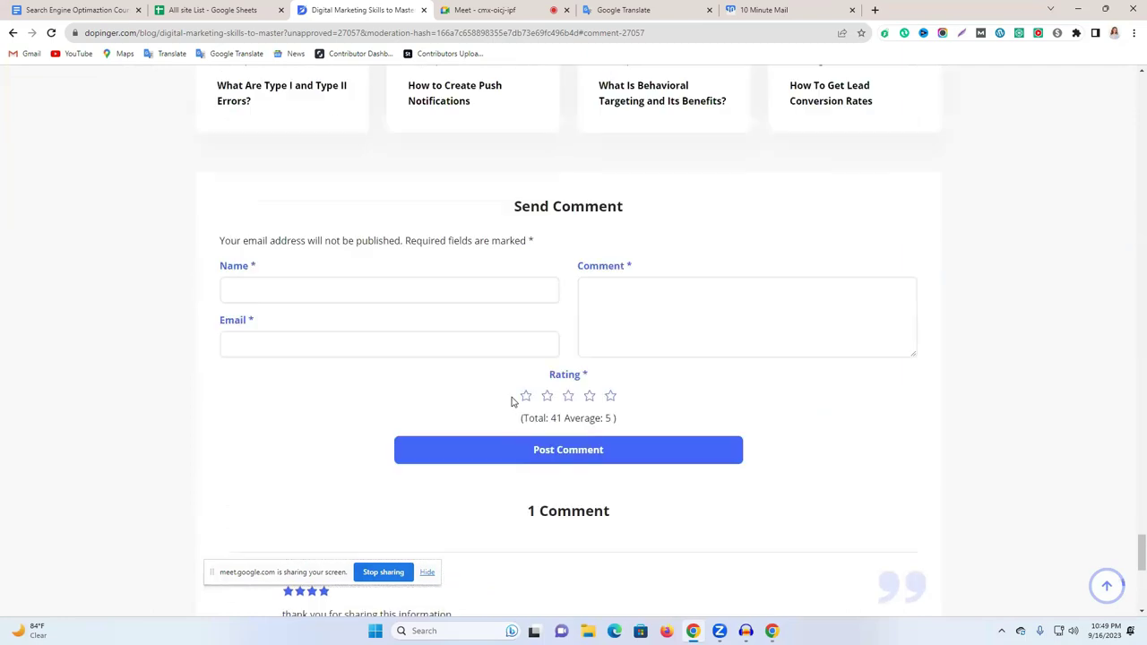
pyautogui.scroll(10, 451, 372)
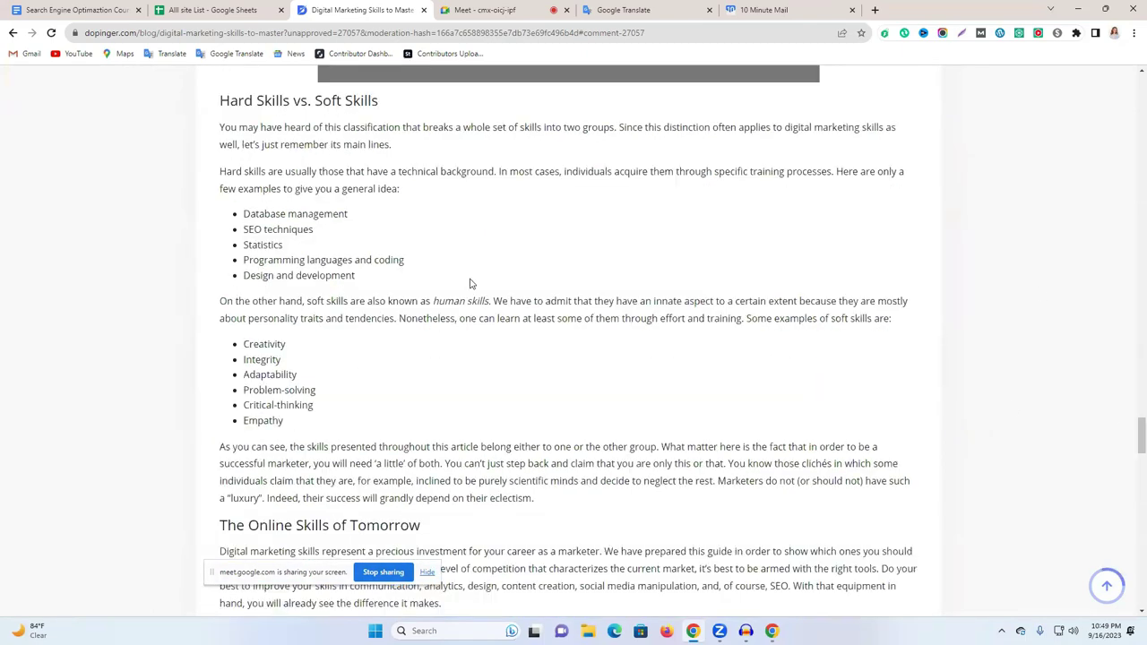
pyautogui.tripleClick(303, 213)
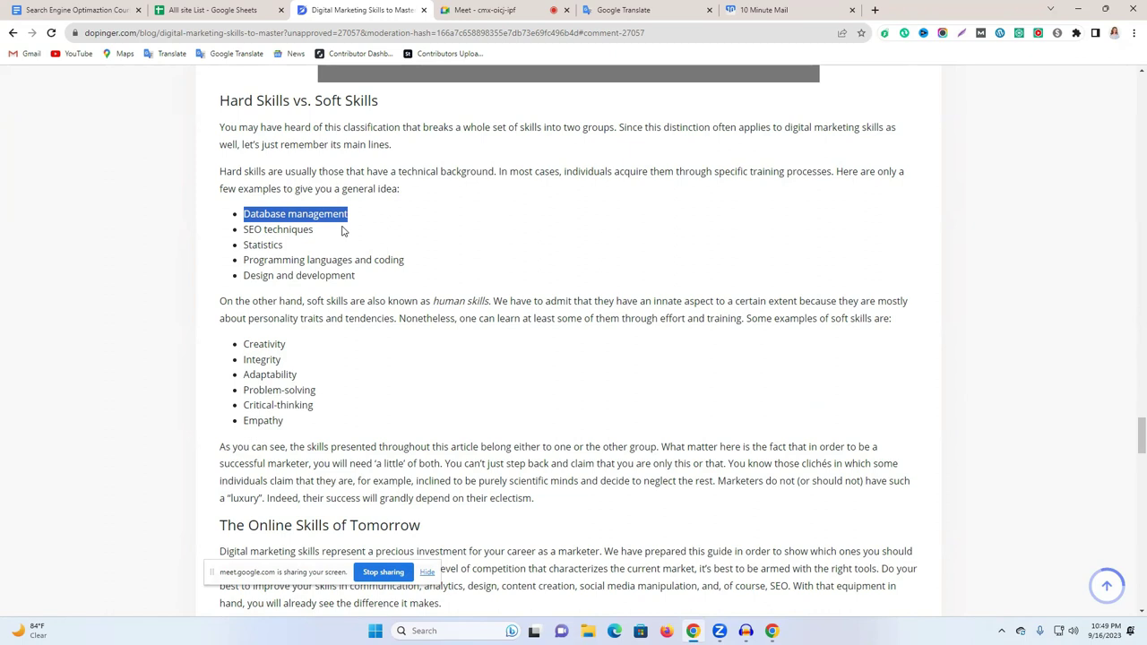
pyautogui.scroll(-15, 341, 231)
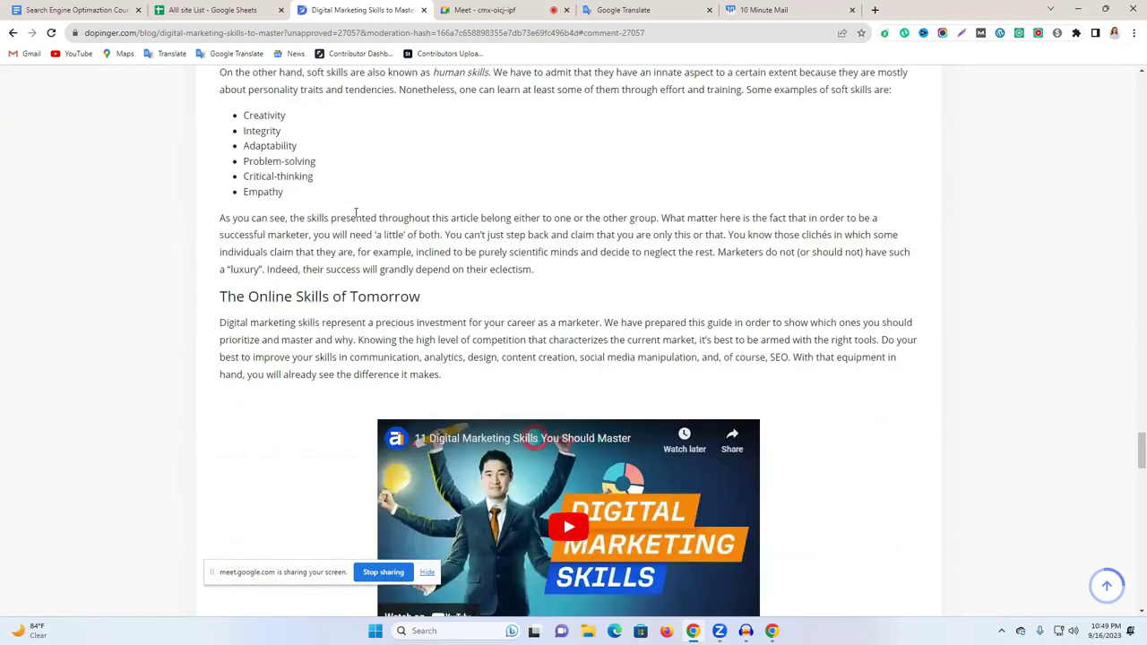
pyautogui.scroll(-7, 471, 300)
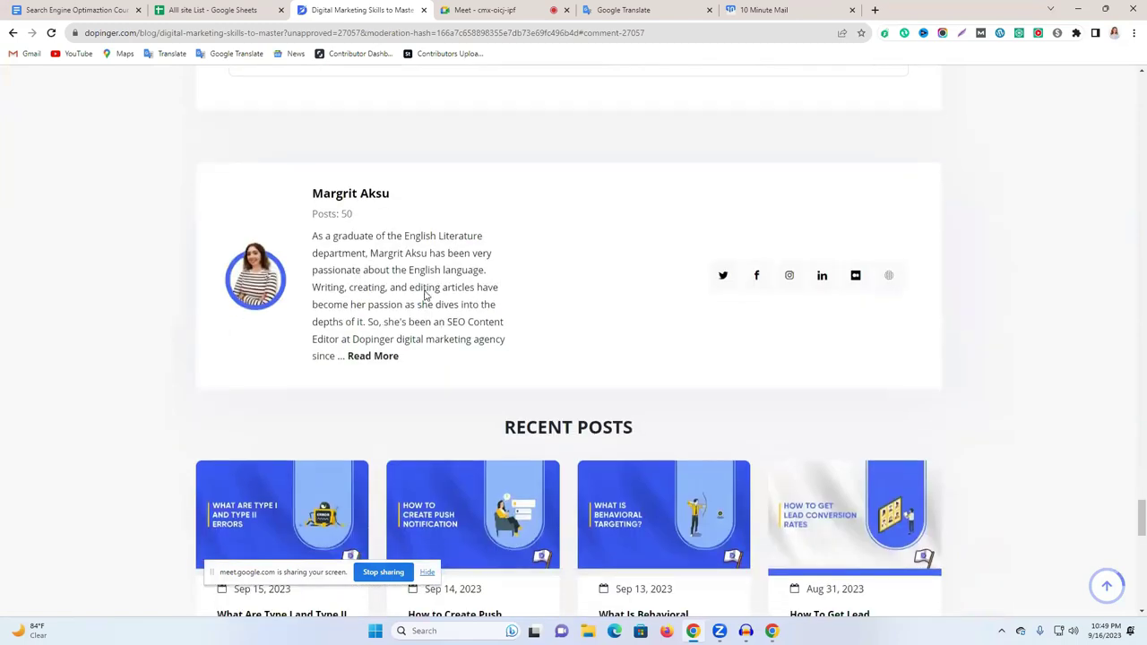
pyautogui.scroll(-3, 363, 475)
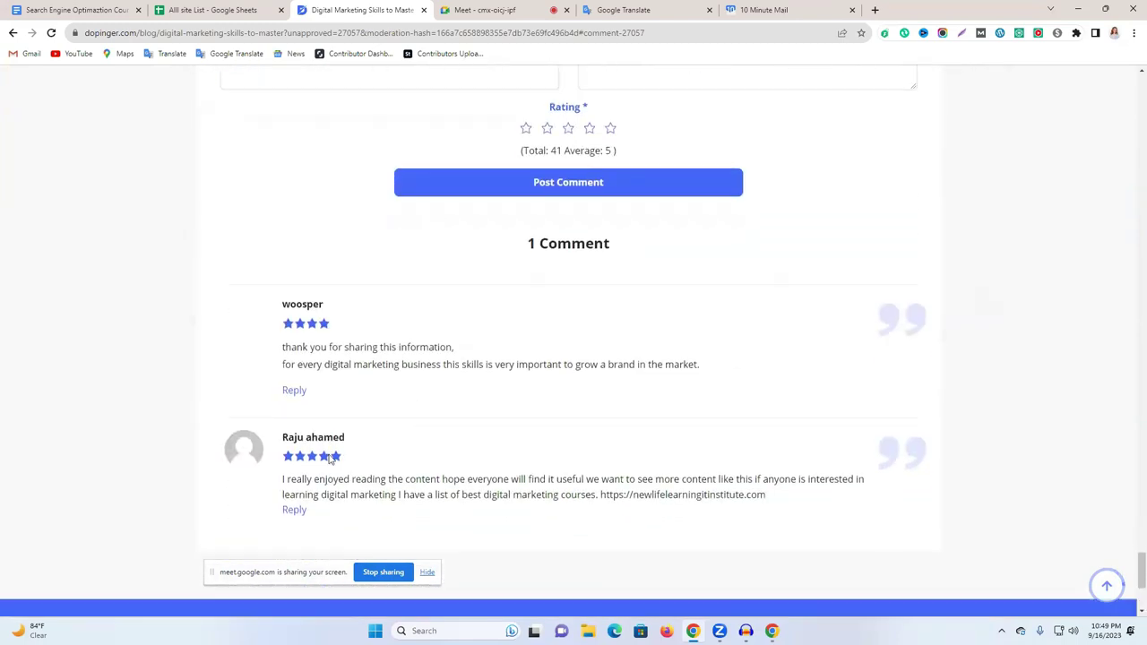
# Select the course-promotion comment's website link and paste the article's source citation into a new tab.
pyautogui.moveTo(414, 403); pyautogui.dragTo(588, 389)
pyautogui.doubleClick(574, 404)
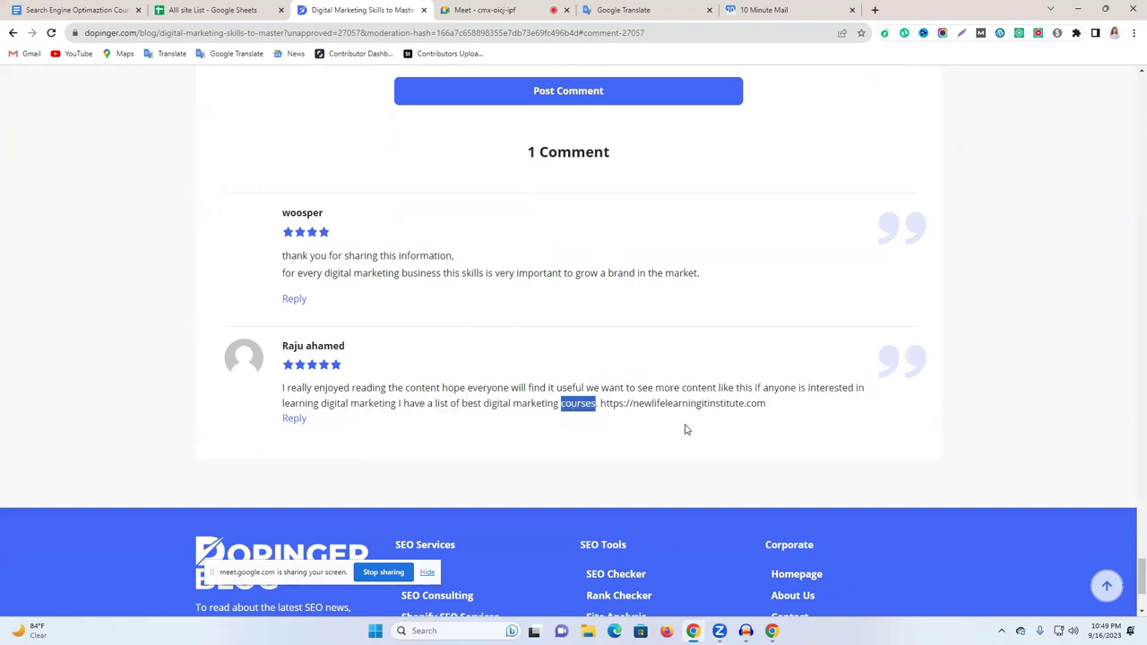
pyautogui.click(646, 406)
pyautogui.moveTo(780, 405); pyautogui.dragTo(602, 404)
pyautogui.click(875, 10)
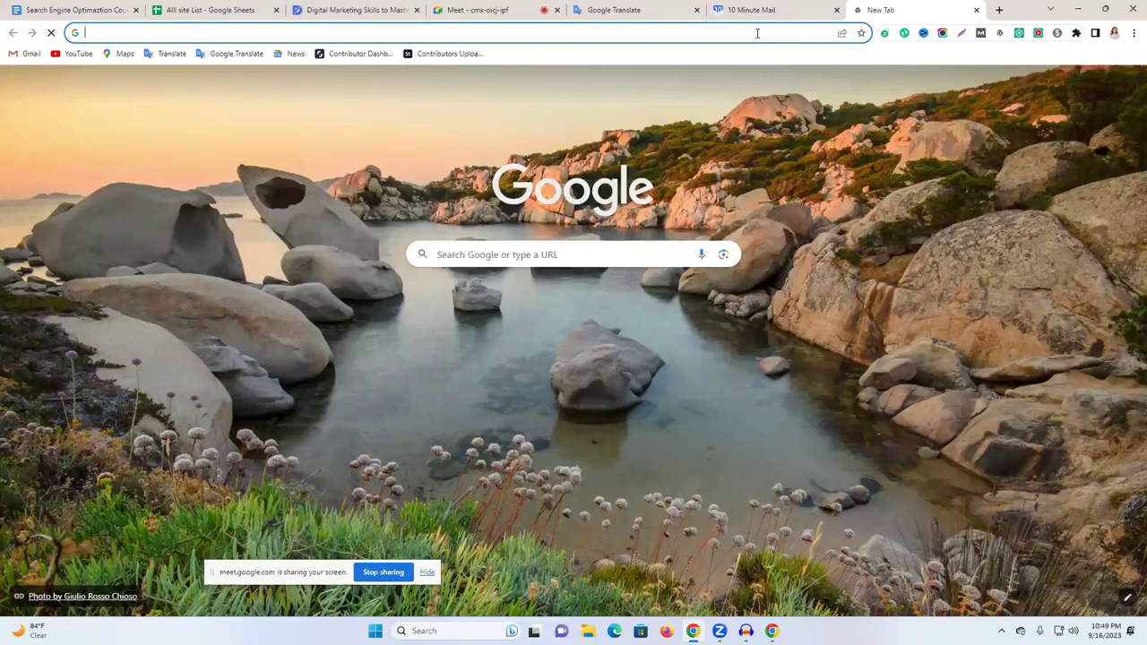
pyautogui.write('Source: Digital Marketing Skills to Master (https://www.dopinger.com/blog/digital-marketing-skills-to-master)')
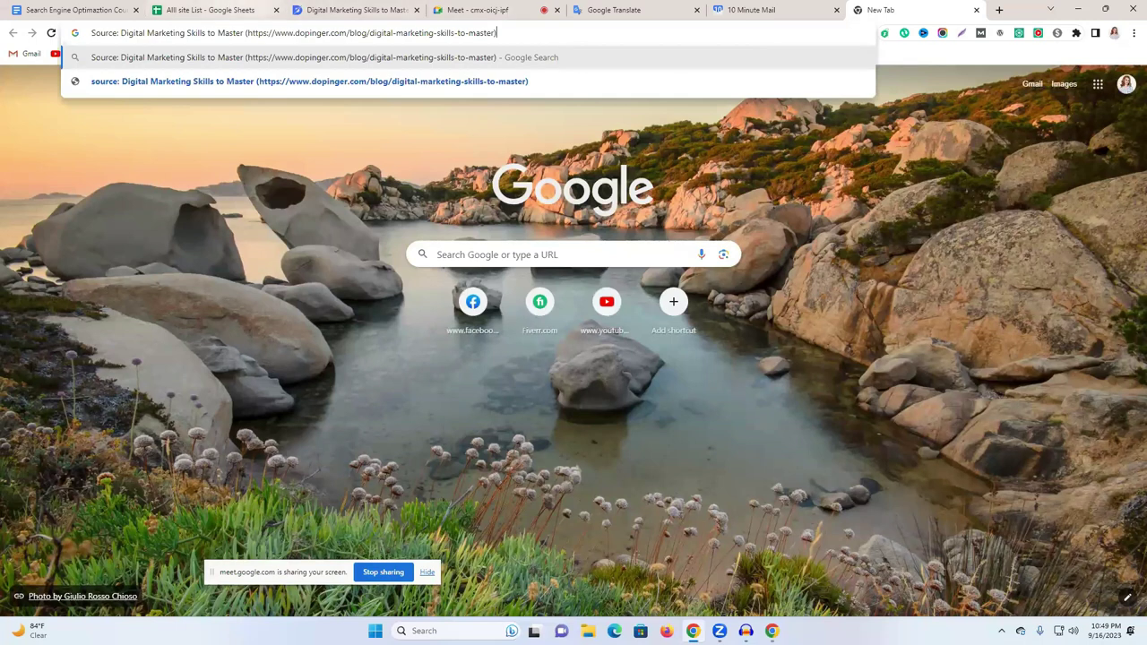
# Back on the article, select the whole course-promotion comment paragraph.
pyautogui.click(350, 9)
pyautogui.doubleClick(436, 387)
pyautogui.moveTo(436, 388); pyautogui.dragTo(666, 390)
pyautogui.click(768, 404)
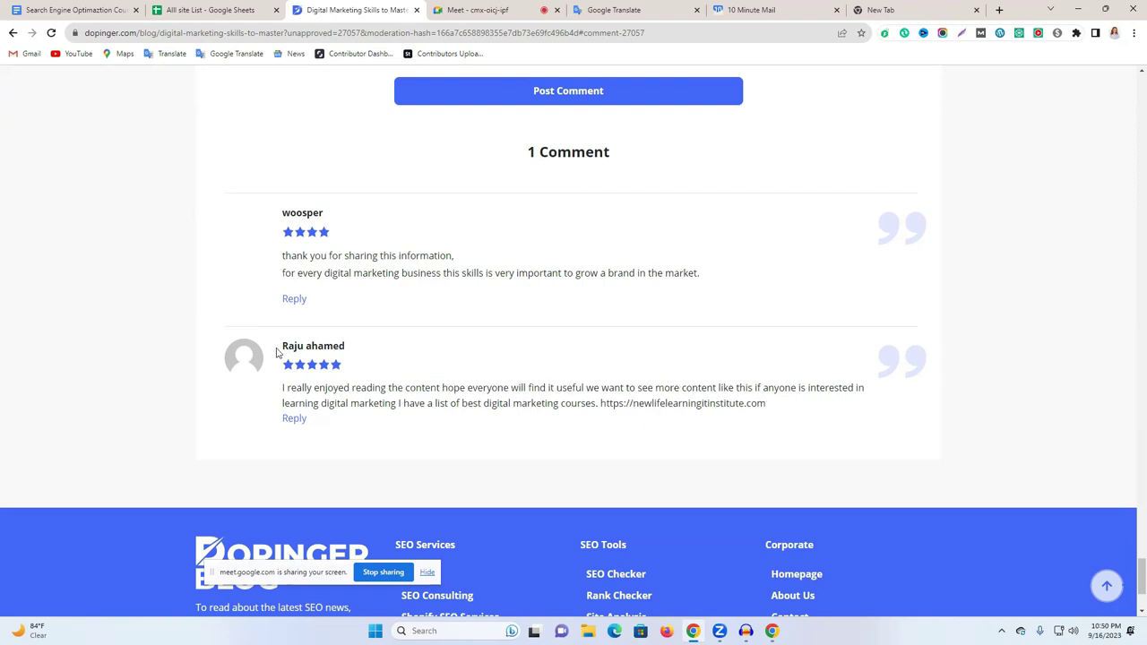
pyautogui.tripleClick(582, 399)
# Scroll through the article once more and return to the prepared-comments document.
pyautogui.scroll(15, 579, 405)
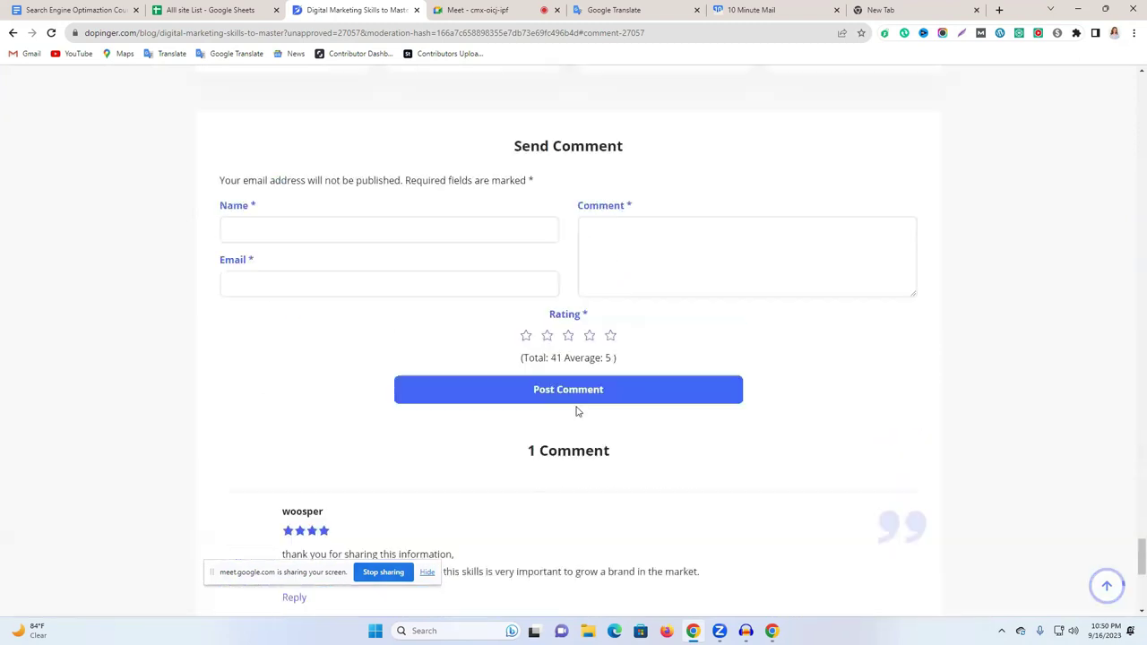
pyautogui.scroll(5, 480, 407)
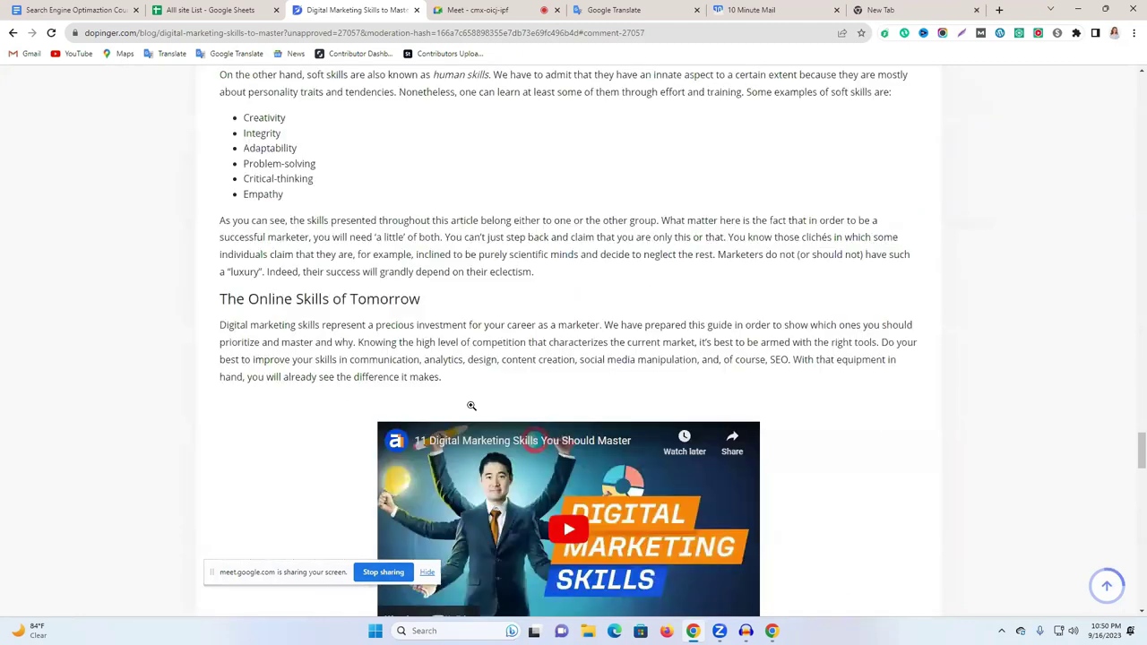
pyautogui.scroll(-20, 472, 406)
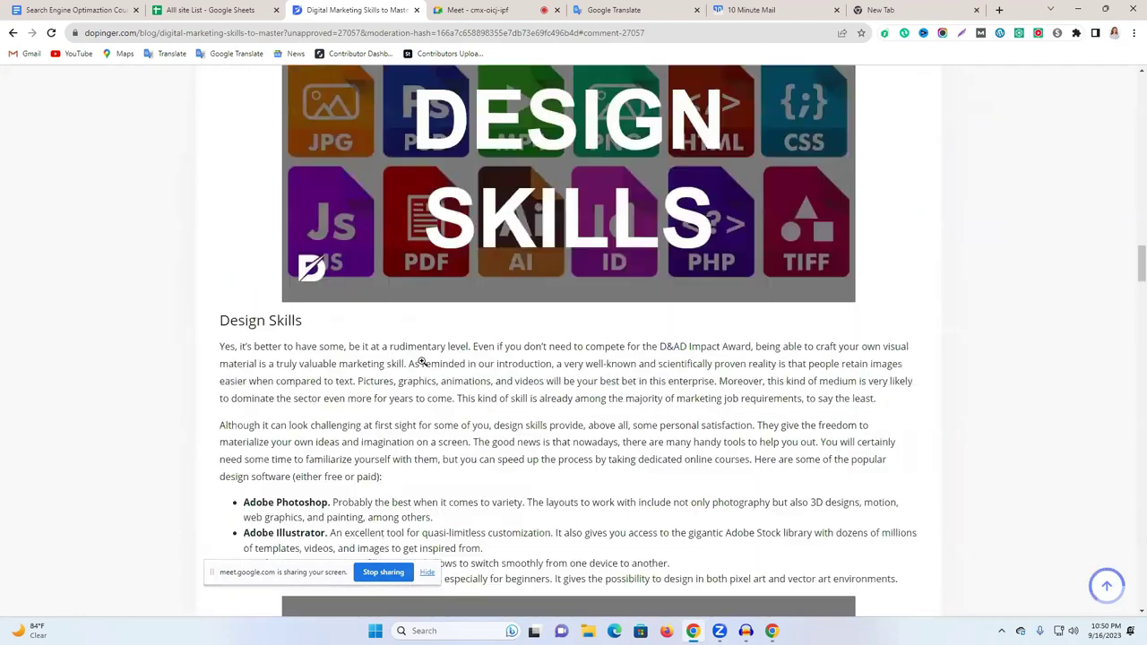
pyautogui.scroll(20, 421, 367)
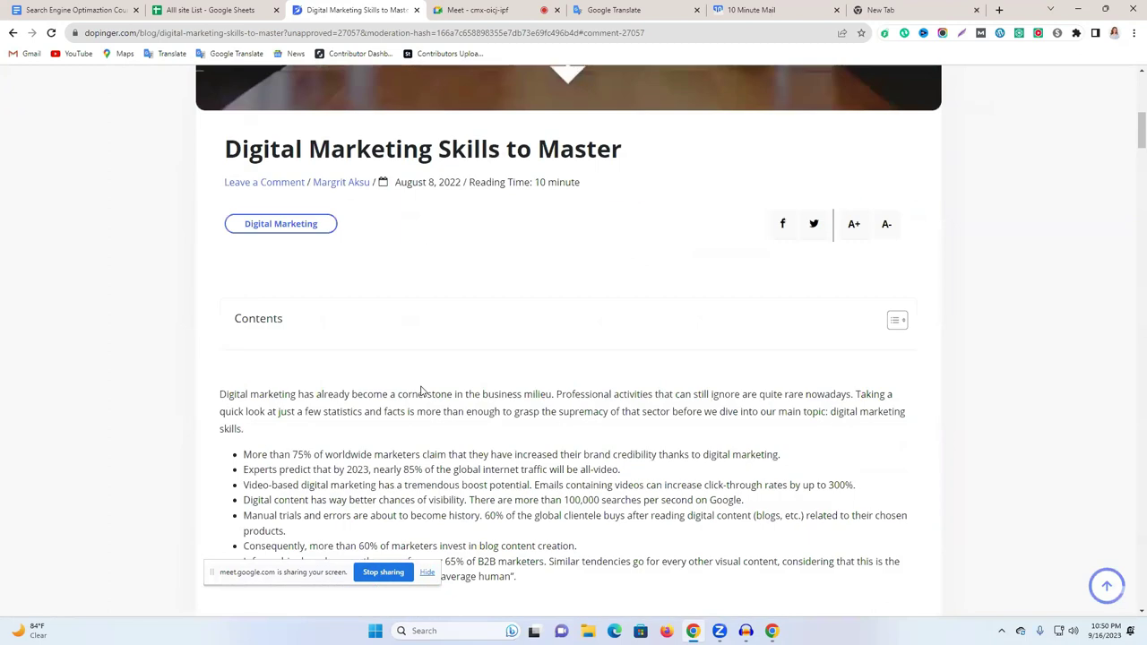
pyautogui.scroll(-1, 421, 387)
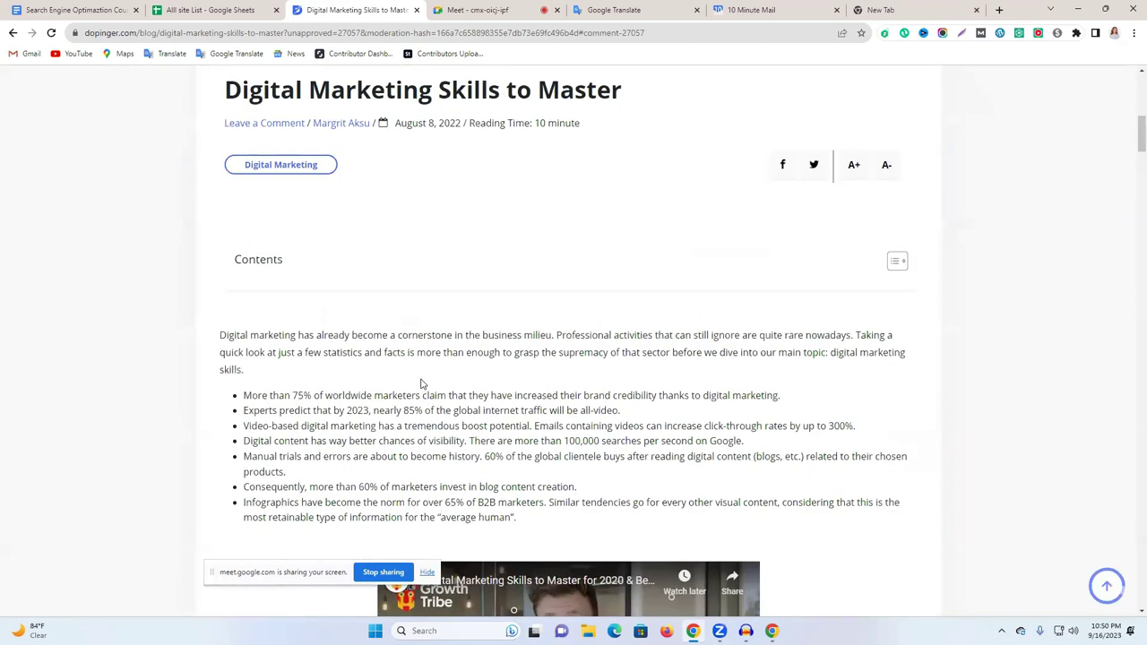
pyautogui.scroll(-5, 448, 453)
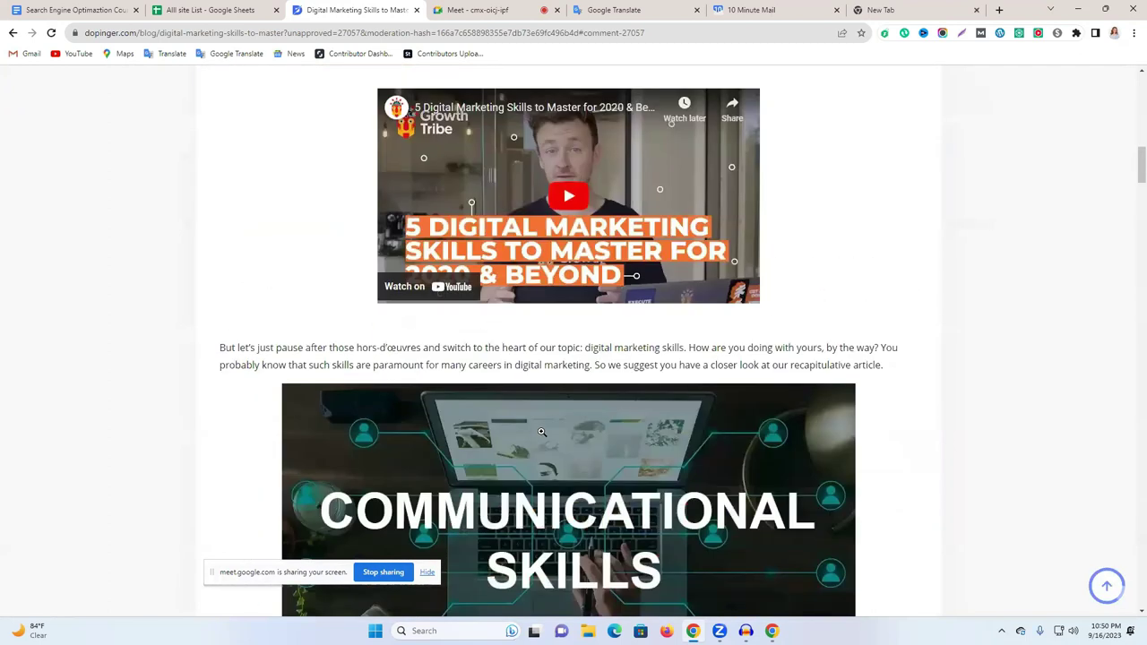
pyautogui.scroll(-2, 541, 432)
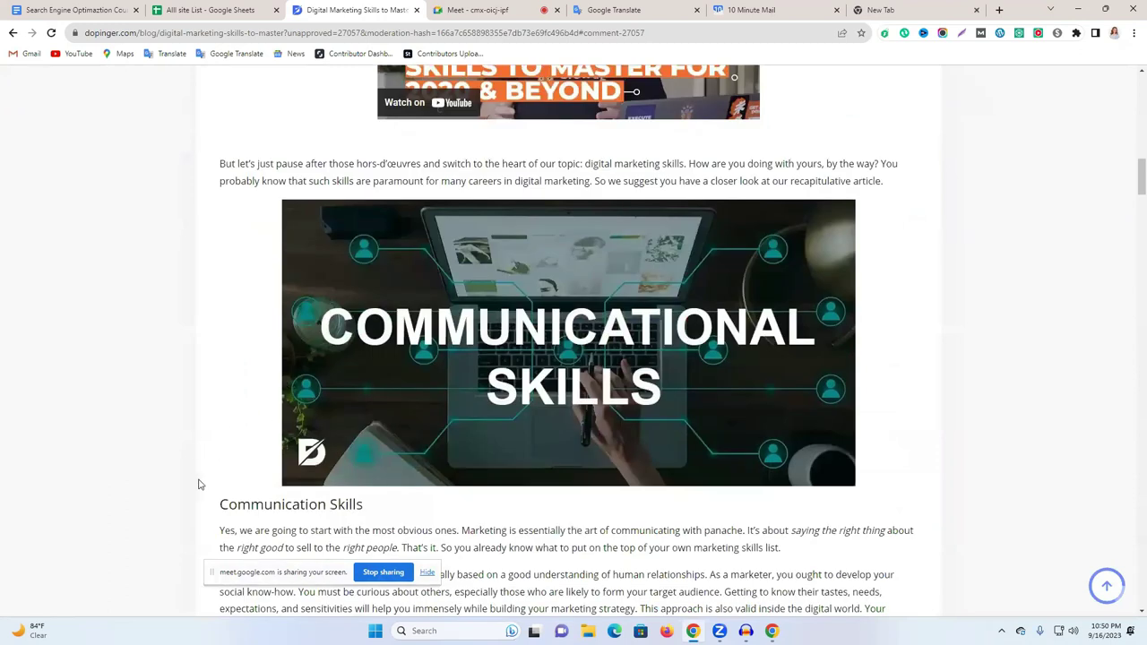
pyautogui.scroll(-2, 233, 498)
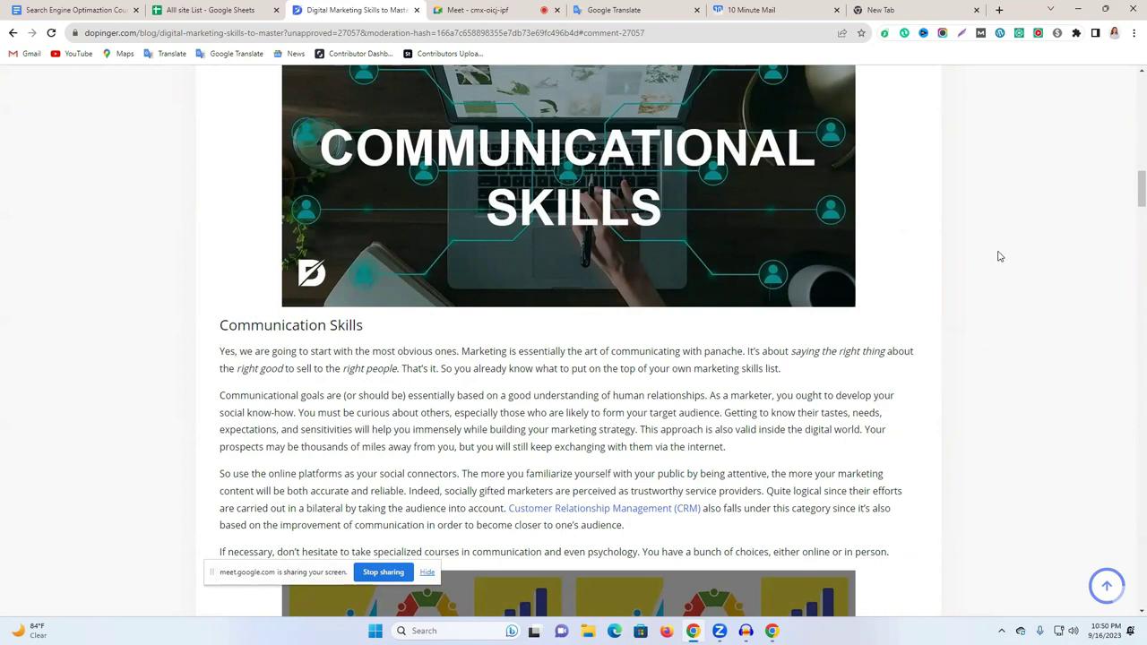
pyautogui.scroll(-5, 914, 455)
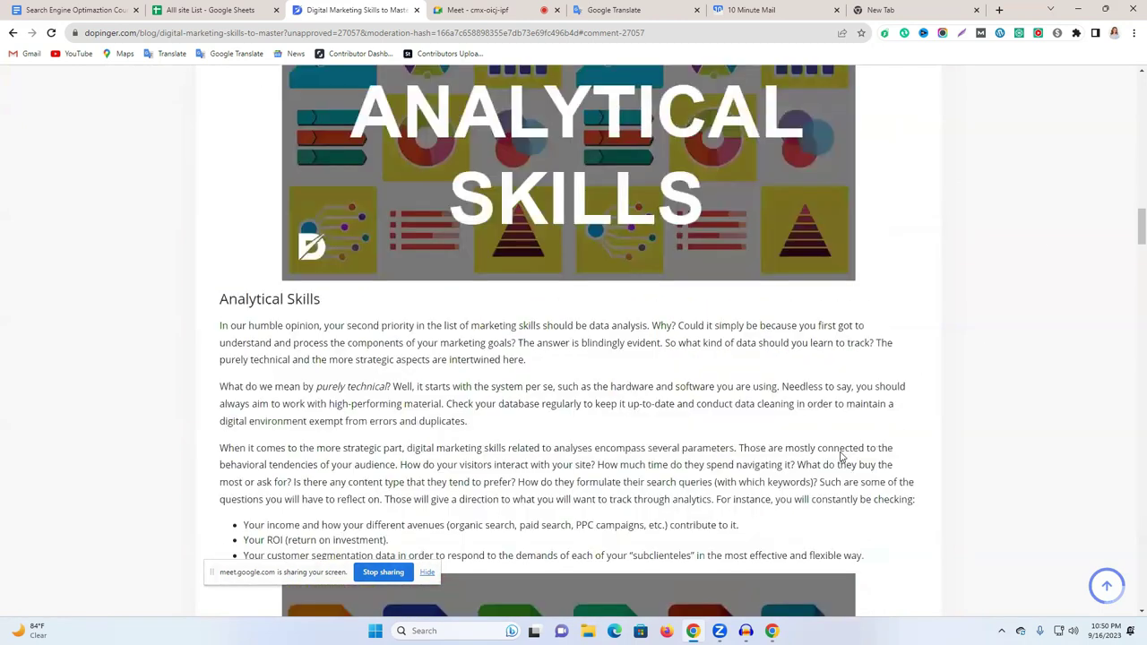
pyautogui.scroll(-10, 841, 457)
pyautogui.scroll(-10, 835, 453)
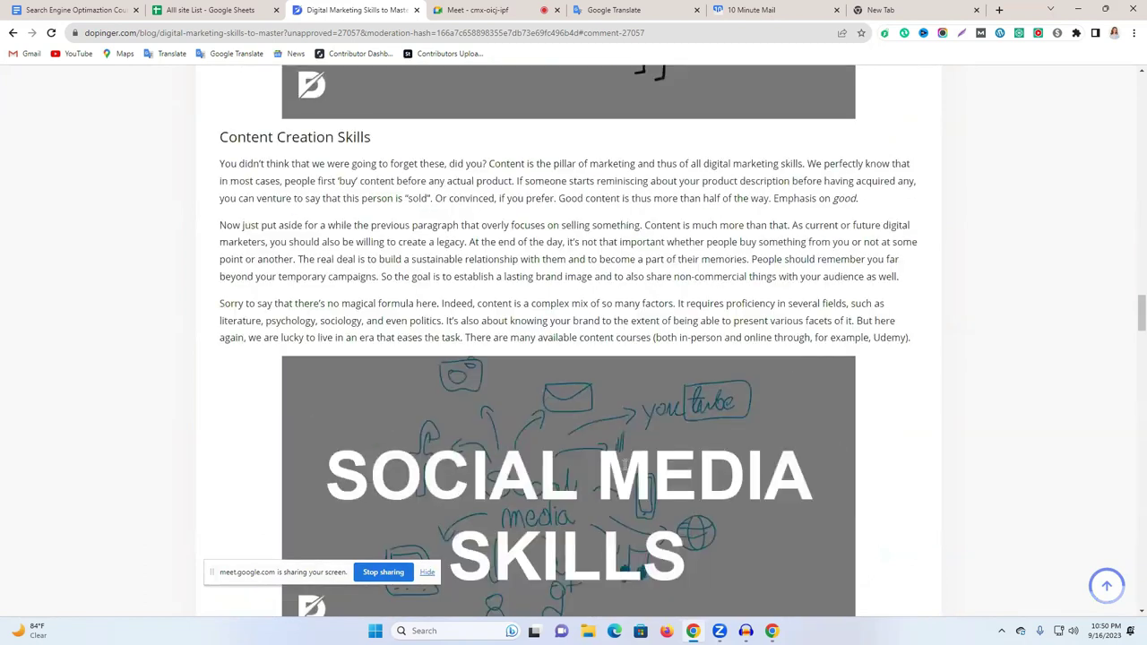
pyautogui.scroll(-5, 619, 465)
pyautogui.scroll(-20, 614, 465)
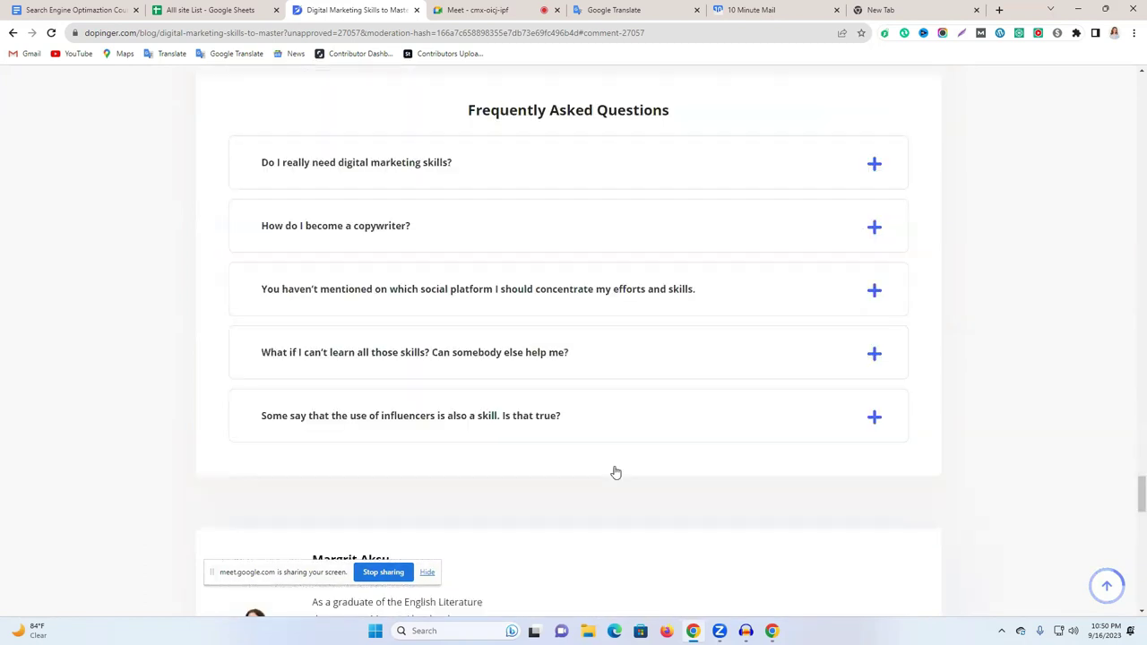
pyautogui.scroll(-3, 397, 392)
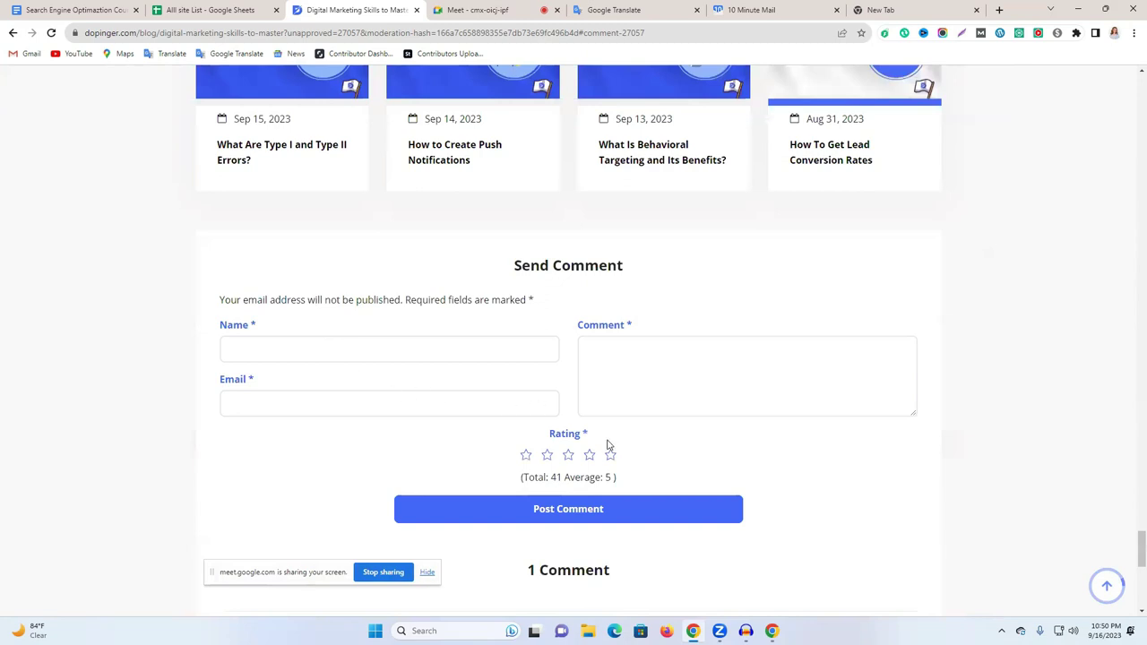
pyautogui.scroll(-5, 607, 446)
pyautogui.scroll(1, 426, 420)
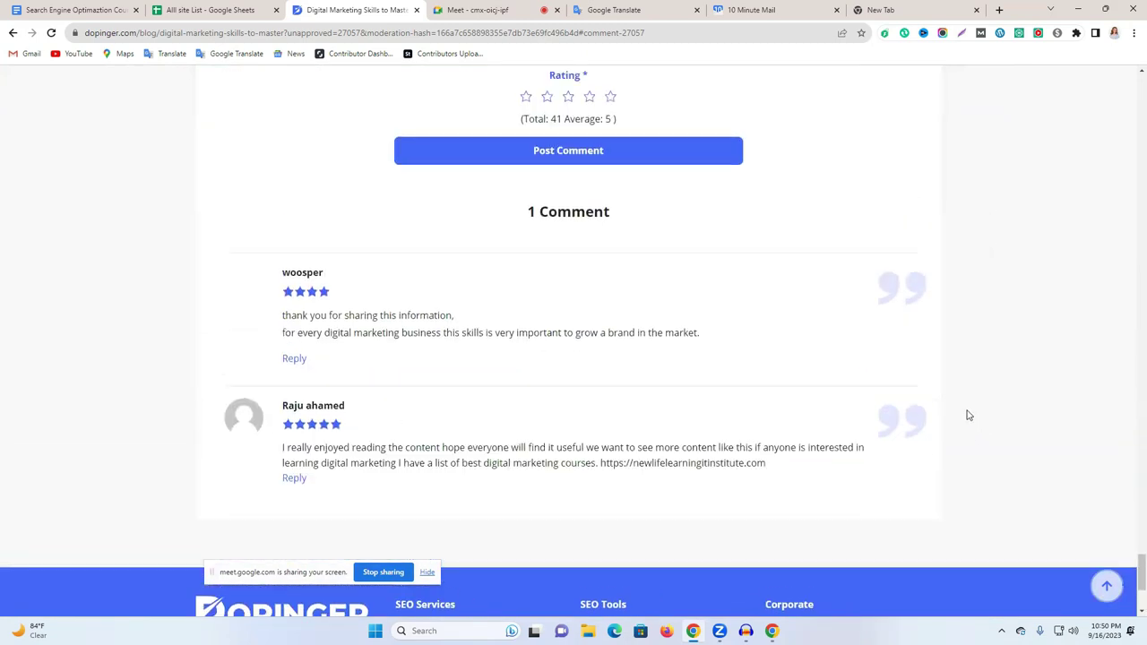
pyautogui.scroll(-2, 701, 381)
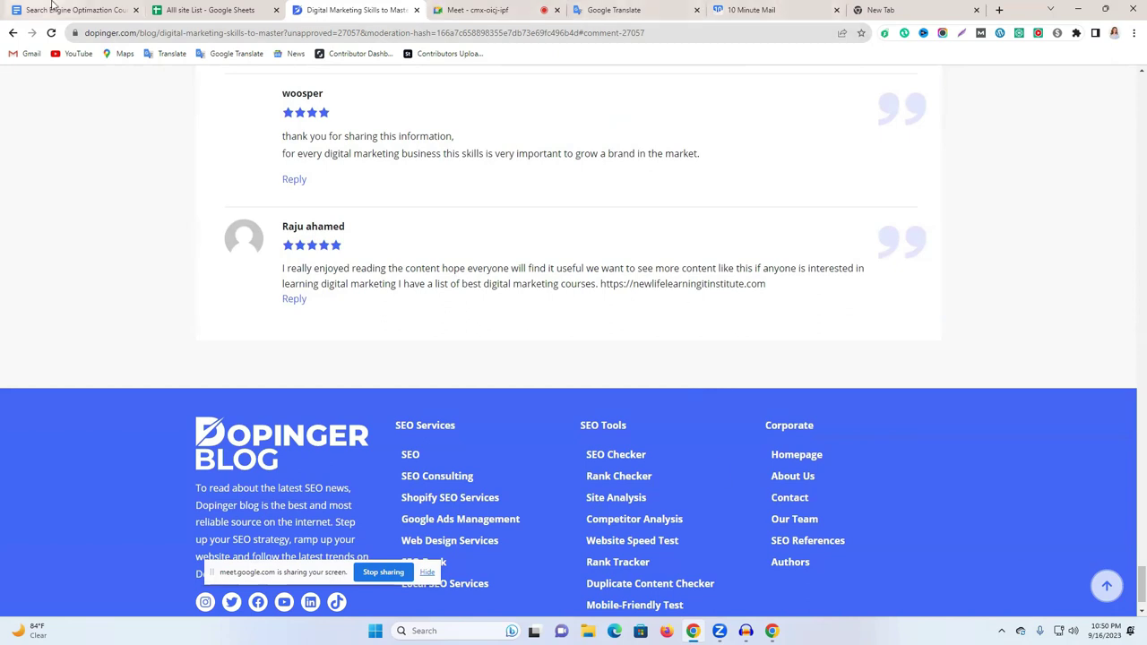
pyautogui.click(39, 9)
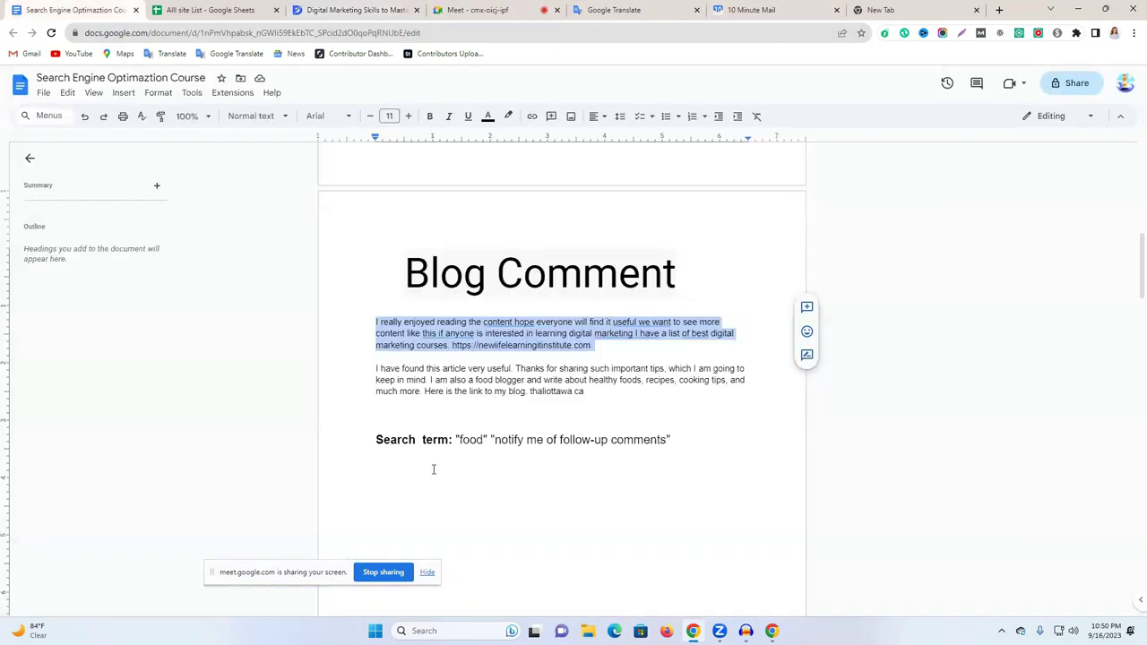
# Copy the doc's search term and run a Google search for "food" "notify me of follow-up comments".
pyautogui.moveTo(456, 440); pyautogui.dragTo(676, 440)
pyautogui.hotkey('ctrl', 'c')
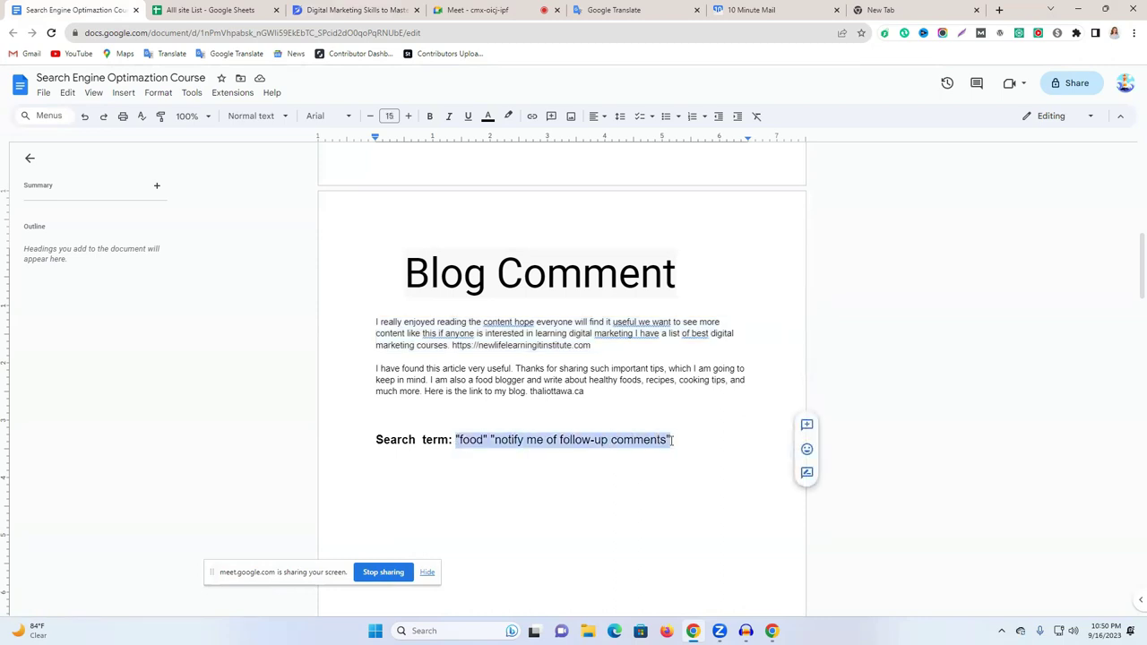
pyautogui.click(910, 8)
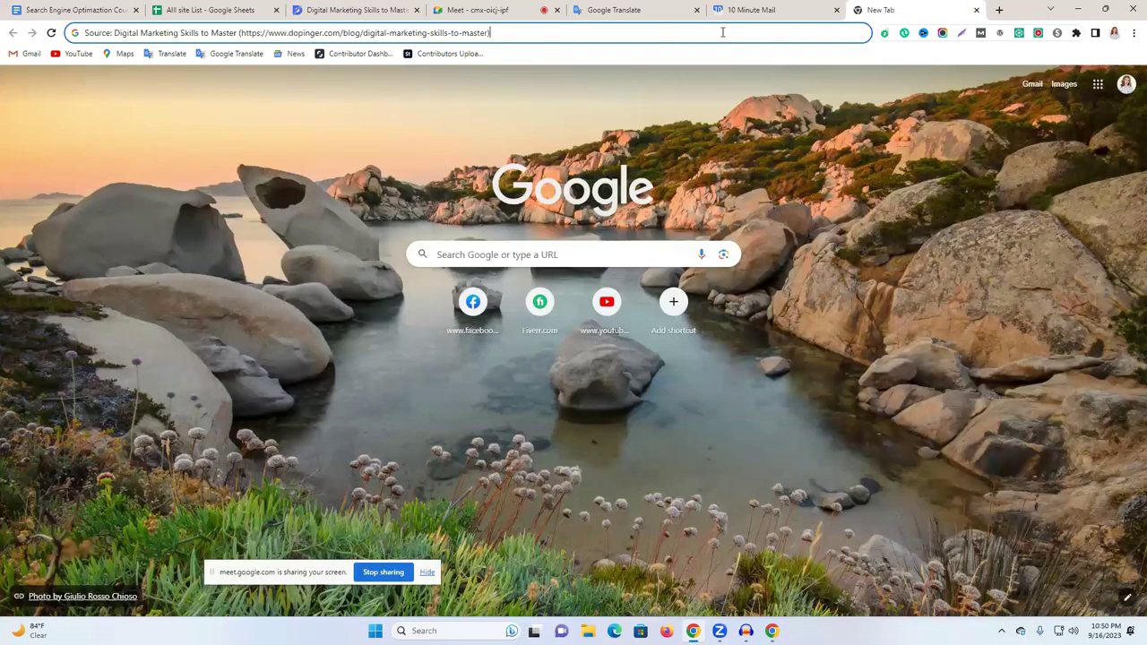
pyautogui.hotkey('ctrl', 'a')
pyautogui.hotkey('ctrl', 'v')
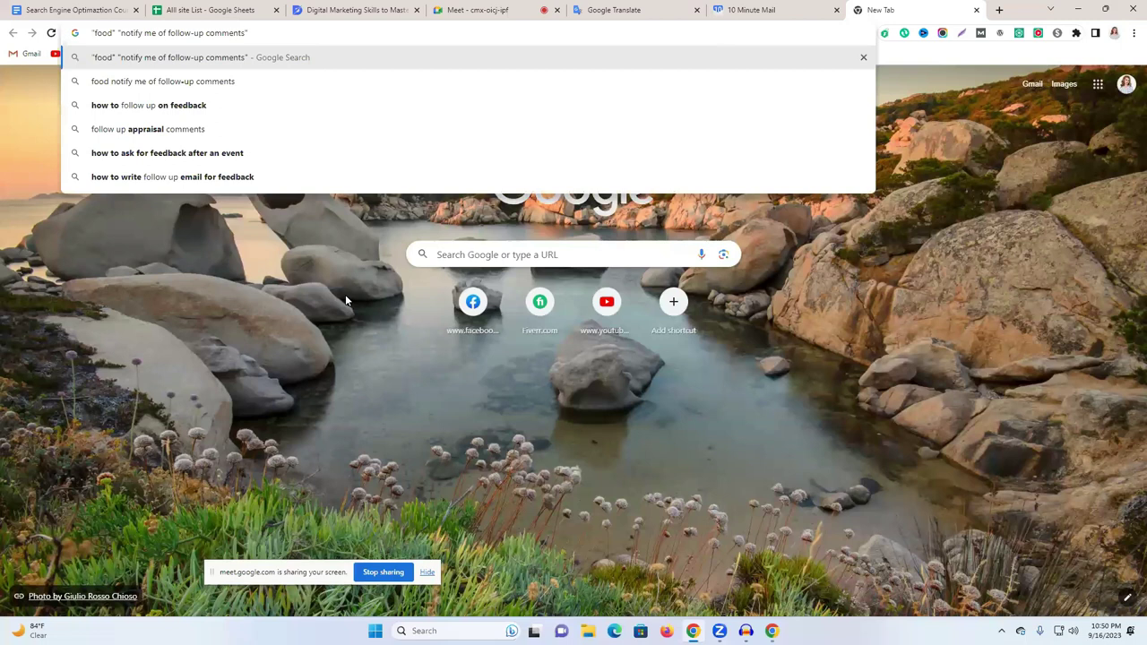
pyautogui.press('Return')
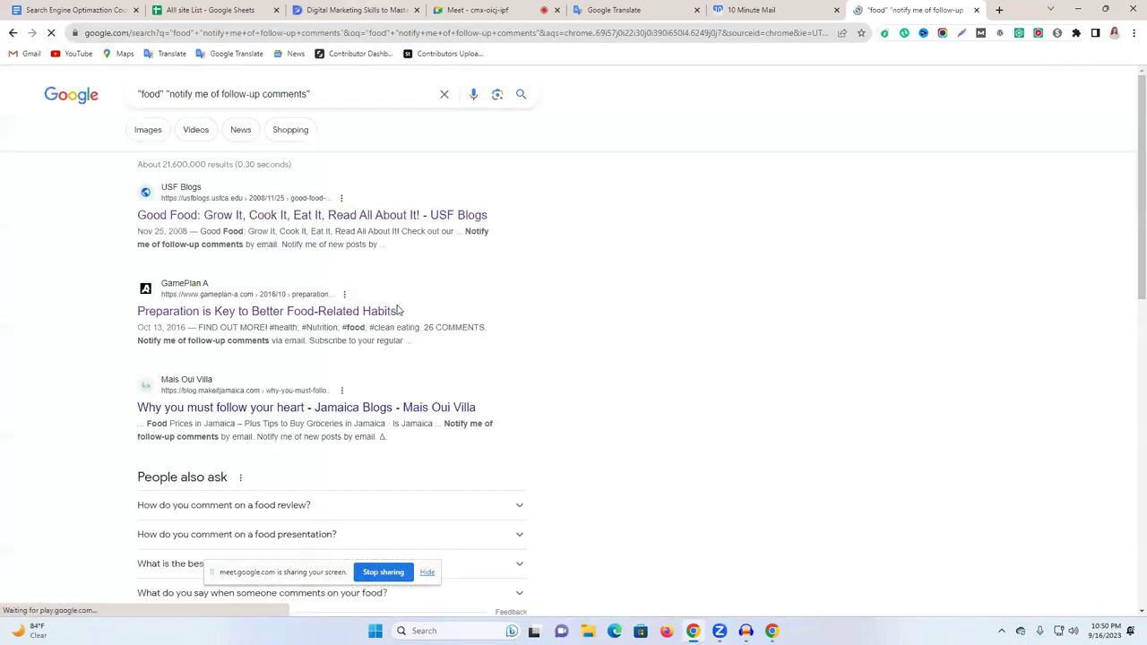
# Review the results and open GamePlan A's 'Preparation is Key to Better Food-Related Habits' article.
pyautogui.scroll(-5, 490, 379)
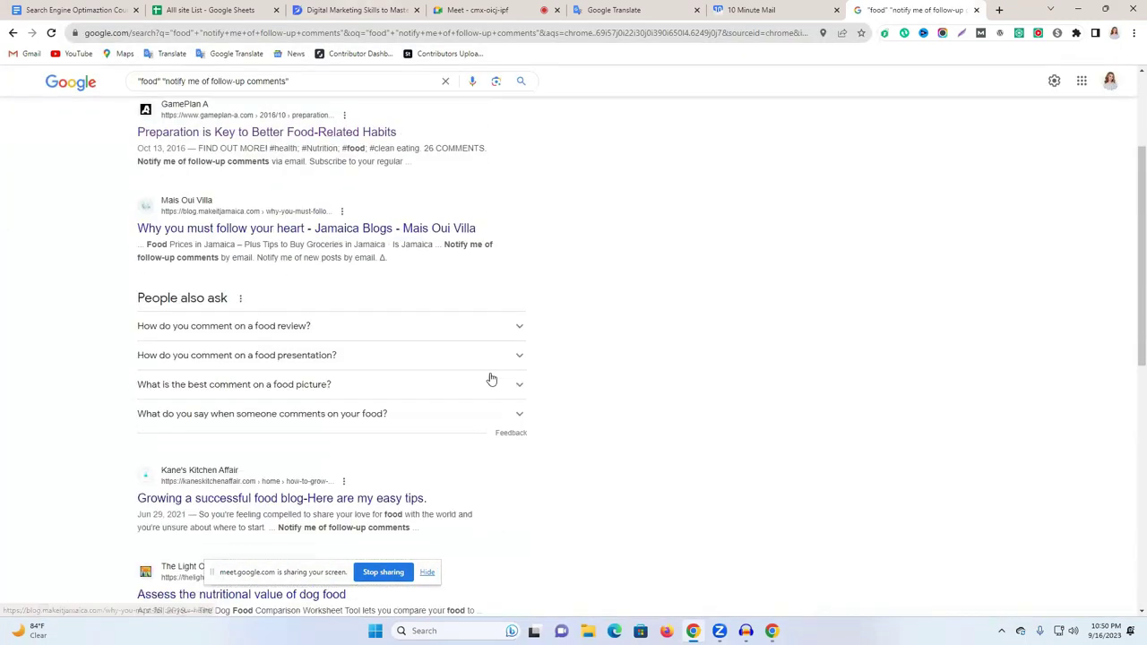
pyautogui.scroll(-7, 240, 404)
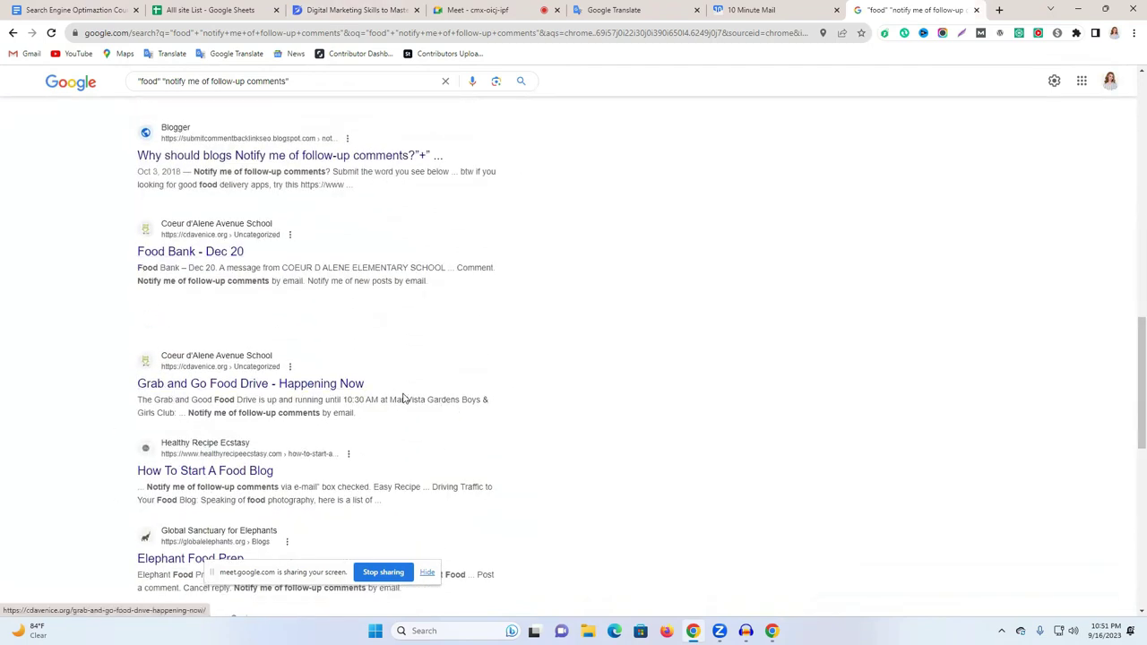
pyautogui.scroll(7, 405, 405)
pyautogui.scroll(5, 407, 411)
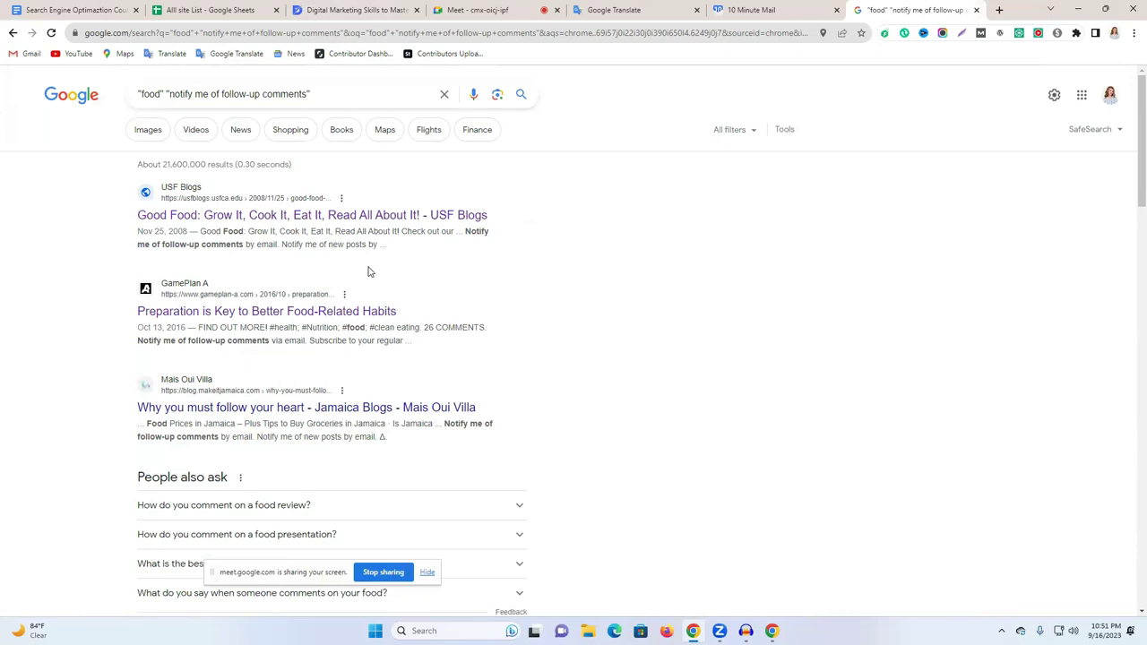
pyautogui.doubleClick(153, 95)
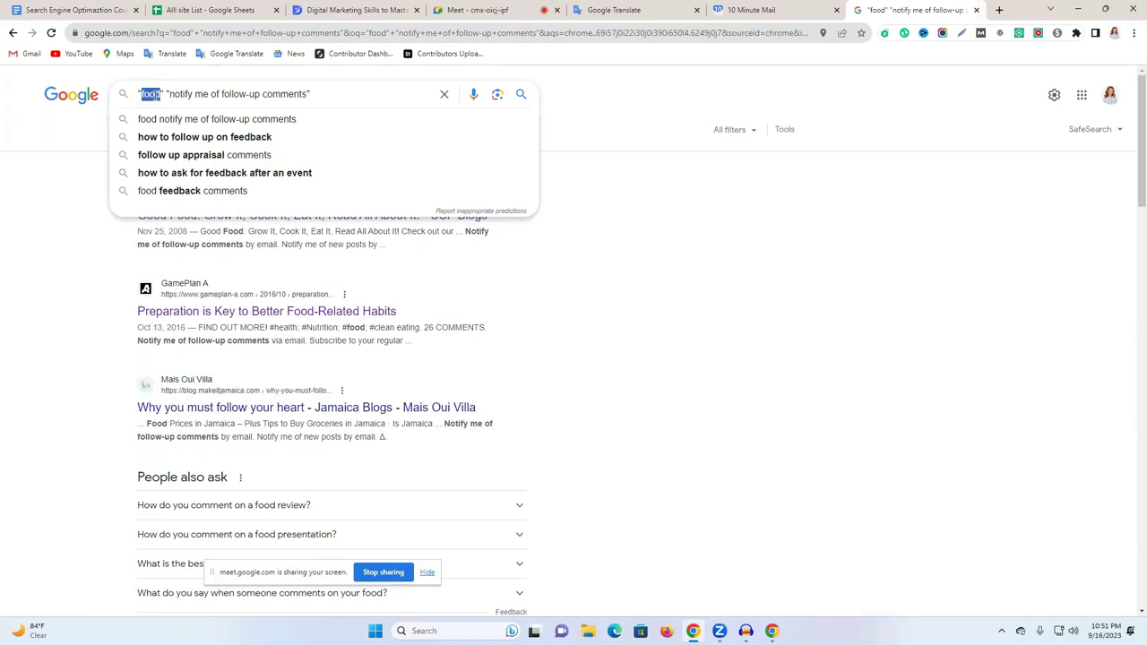
pyautogui.moveTo(343, 97); pyautogui.dragTo(164, 108)
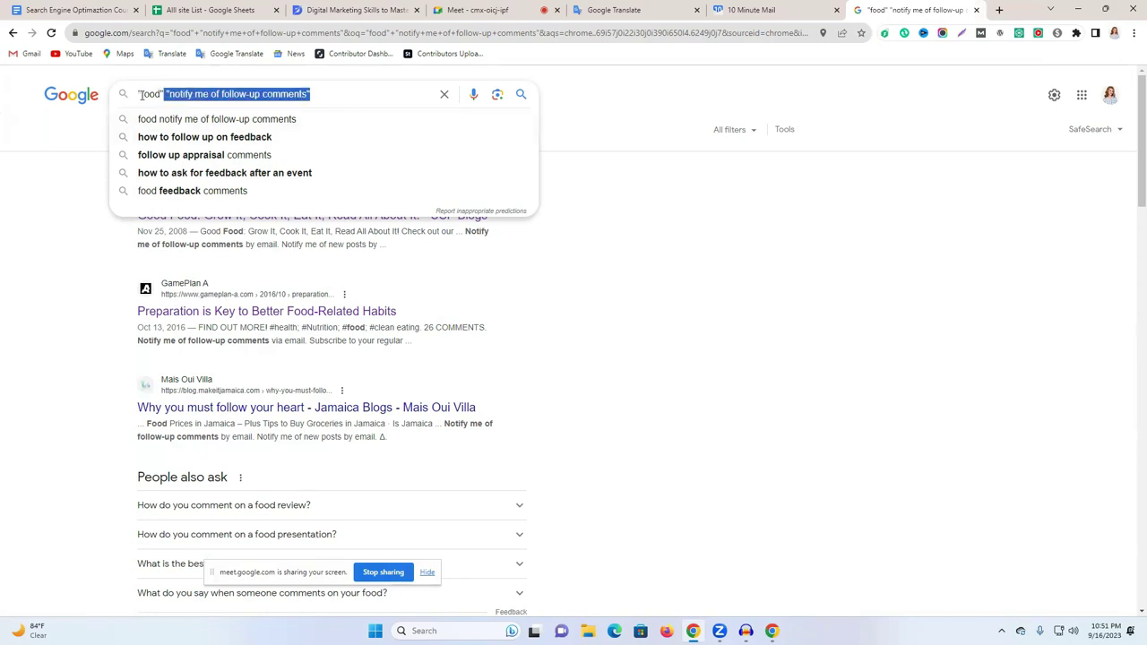
pyautogui.doubleClick(141, 94)
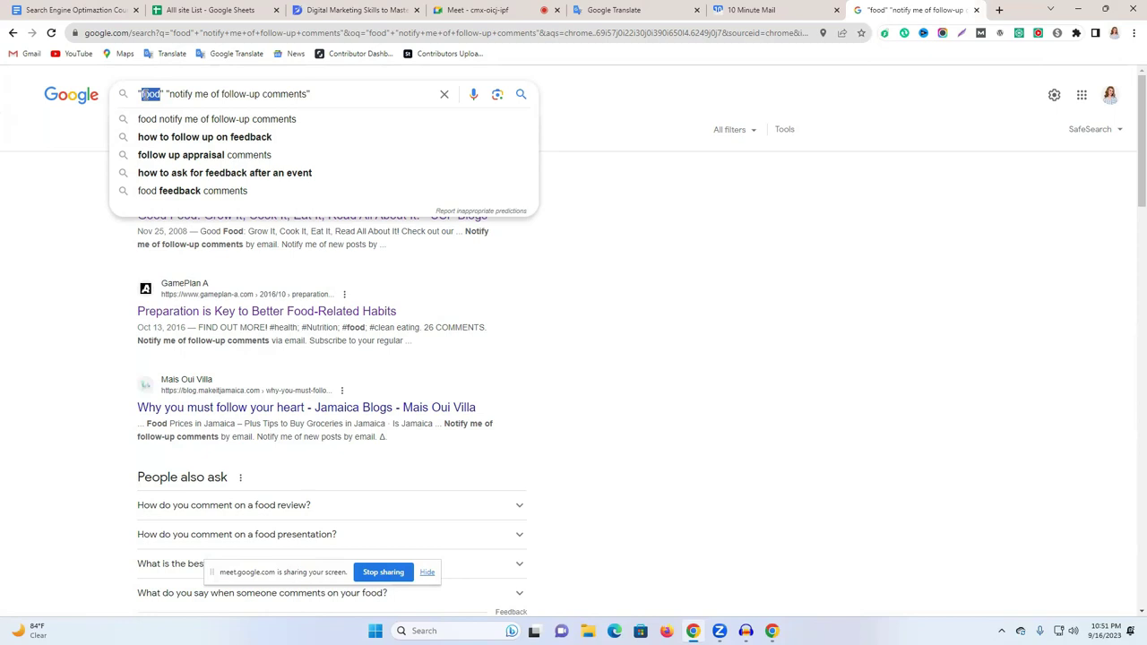
pyautogui.click(602, 208)
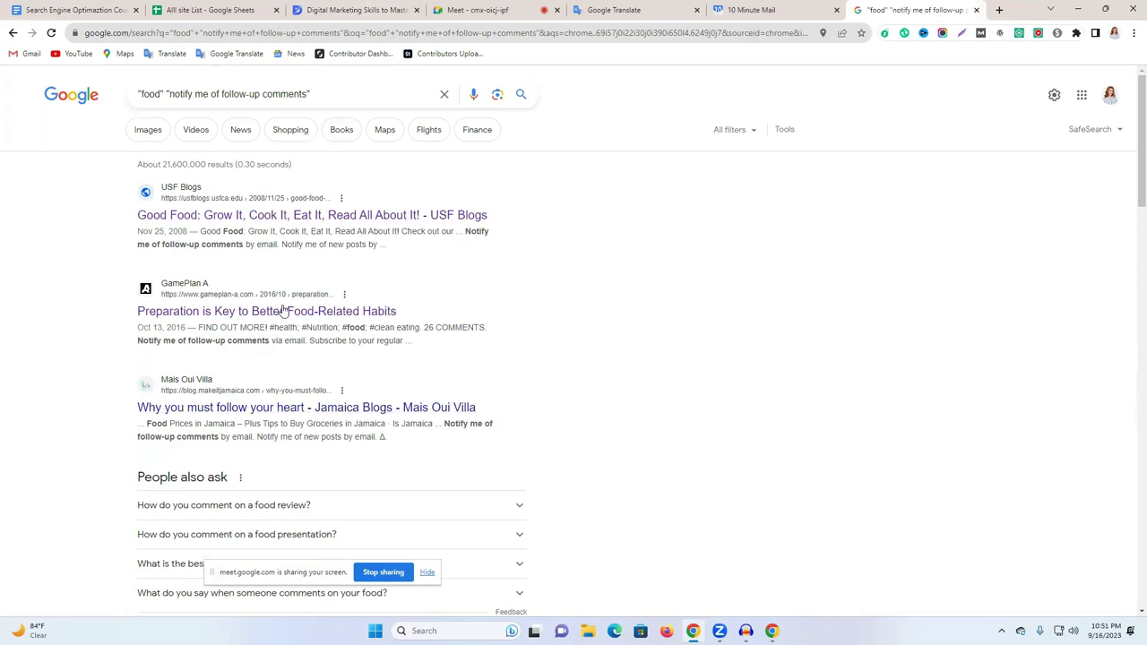
pyautogui.click(214, 311)
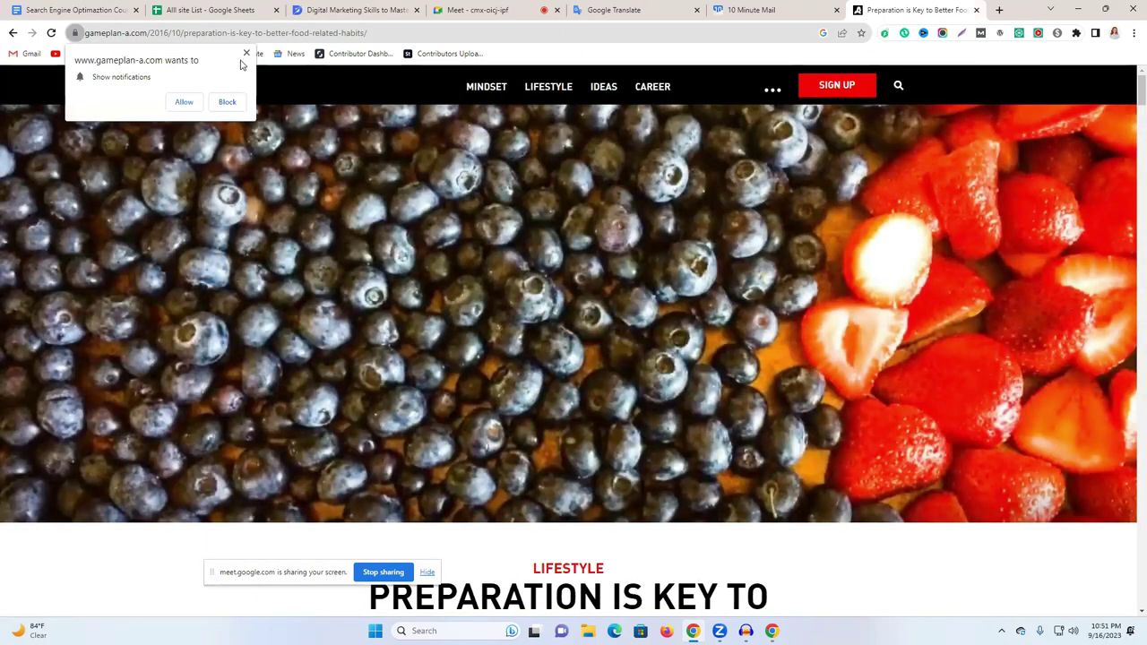
# Dismiss the site's notification prompt and scroll through the article's comments.
pyautogui.click(246, 53)
pyautogui.scroll(-1, 468, 256)
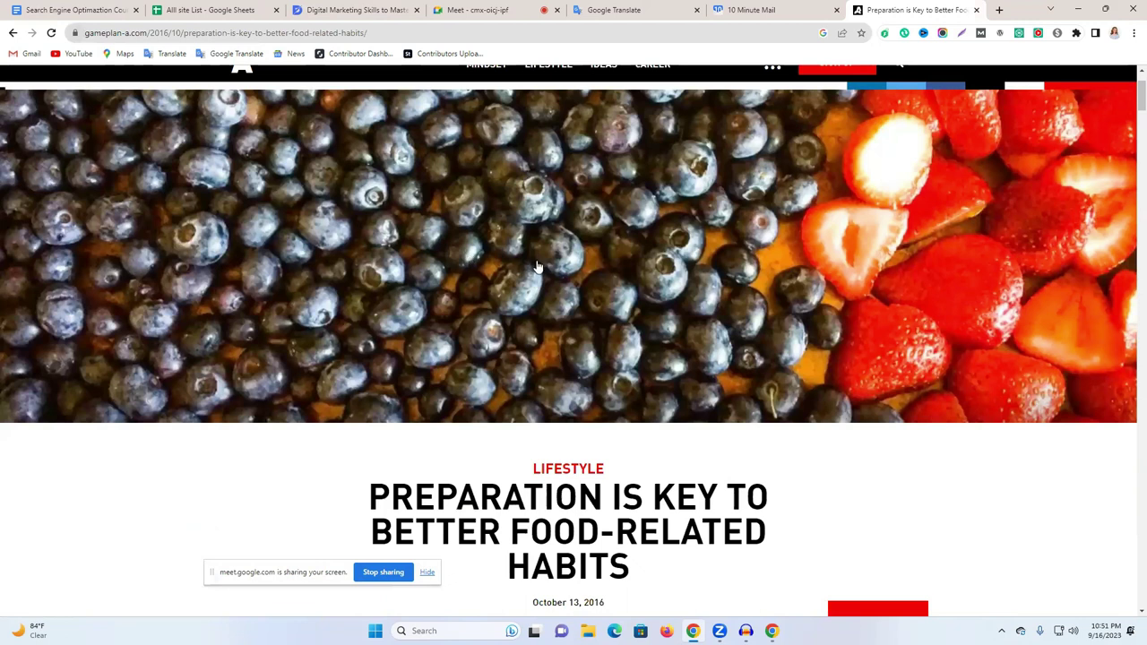
pyautogui.scroll(-15, 976, 329)
pyautogui.scroll(-4, 1131, 391)
pyautogui.scroll(-20, 1131, 391)
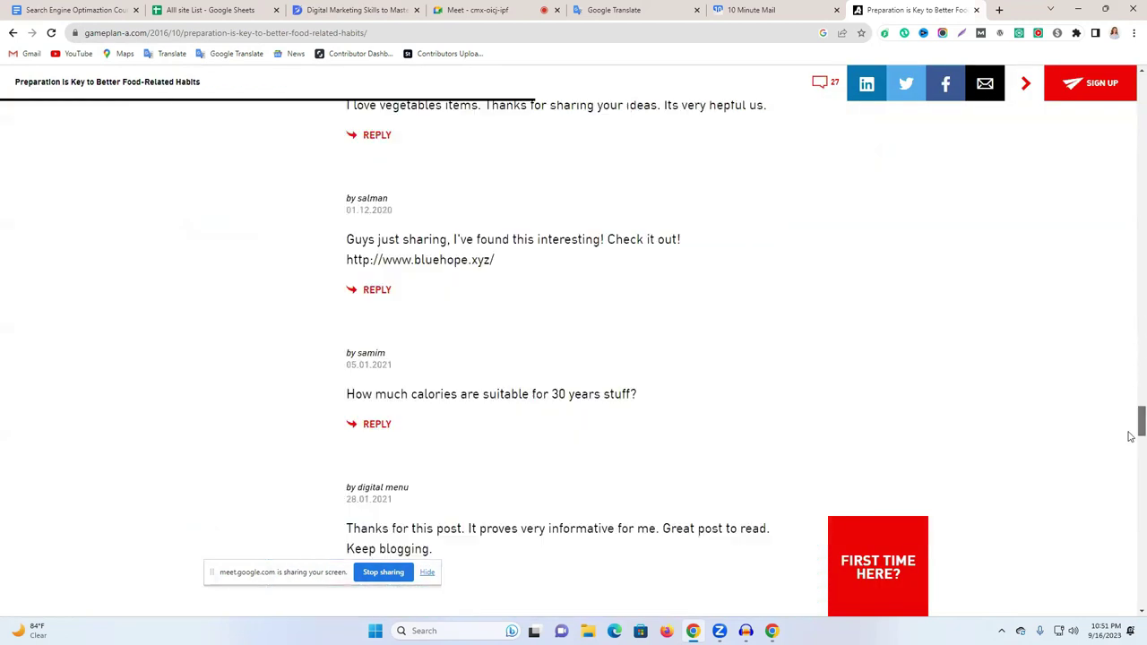
pyautogui.scroll(6, 1130, 410)
pyautogui.moveTo(1131, 383); pyautogui.dragTo(1131, 410)
pyautogui.scroll(1, 1131, 408)
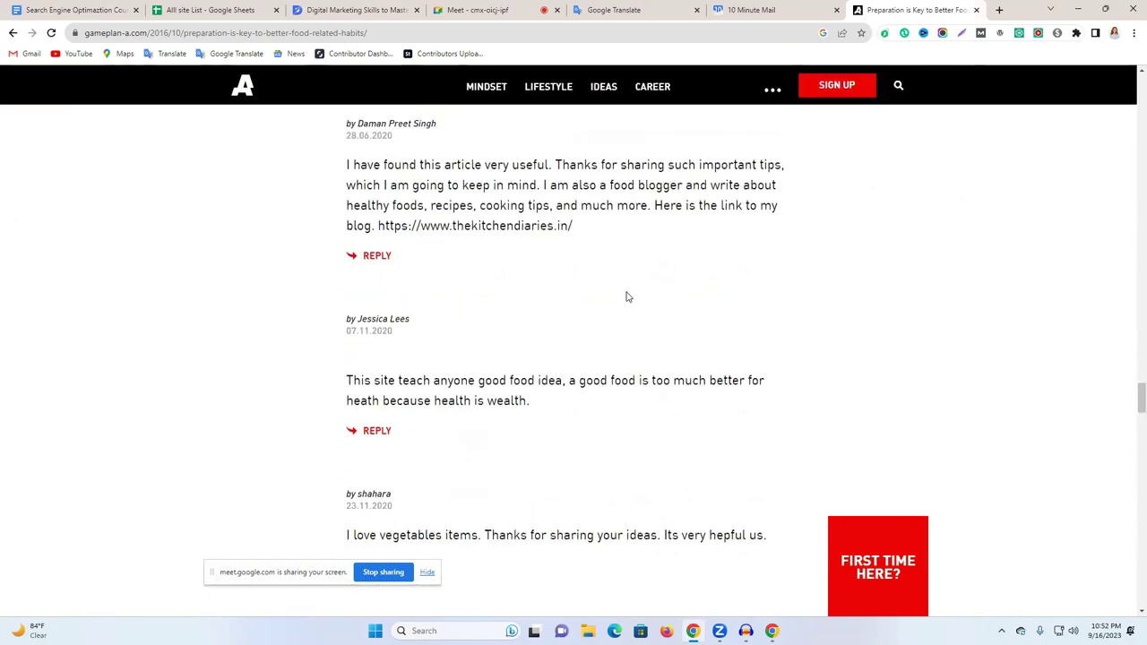
# Read several existing comments, including the 'Guys just sharing' comment and the editor's reply.
pyautogui.tripleClick(363, 182)
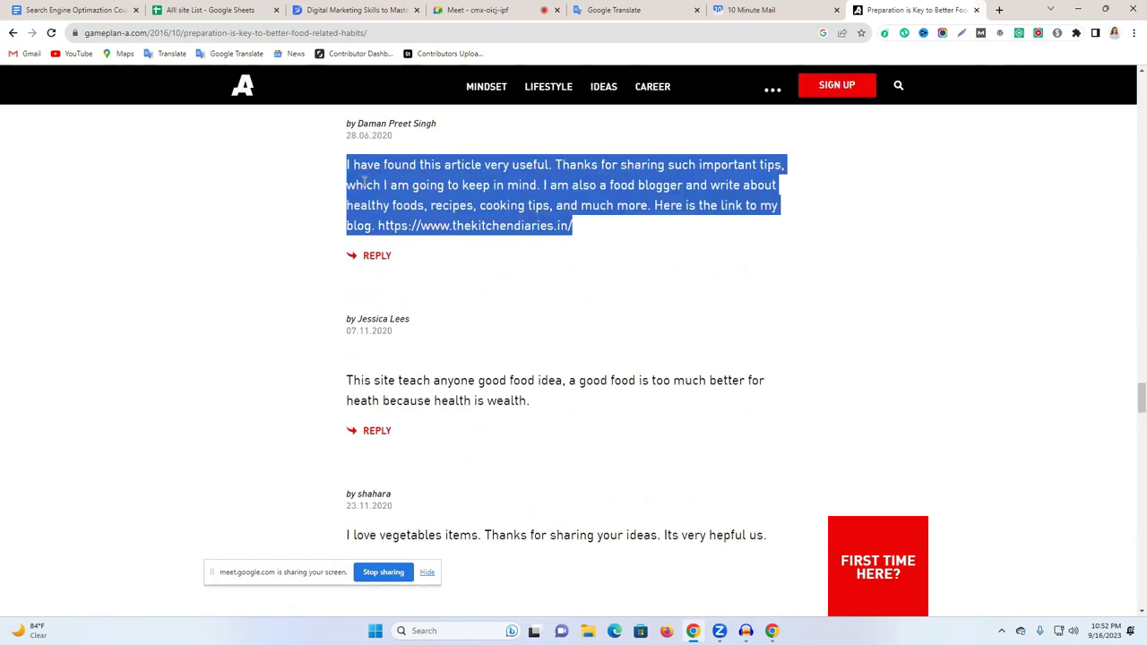
pyautogui.doubleClick(426, 185)
pyautogui.scroll(-6, 475, 260)
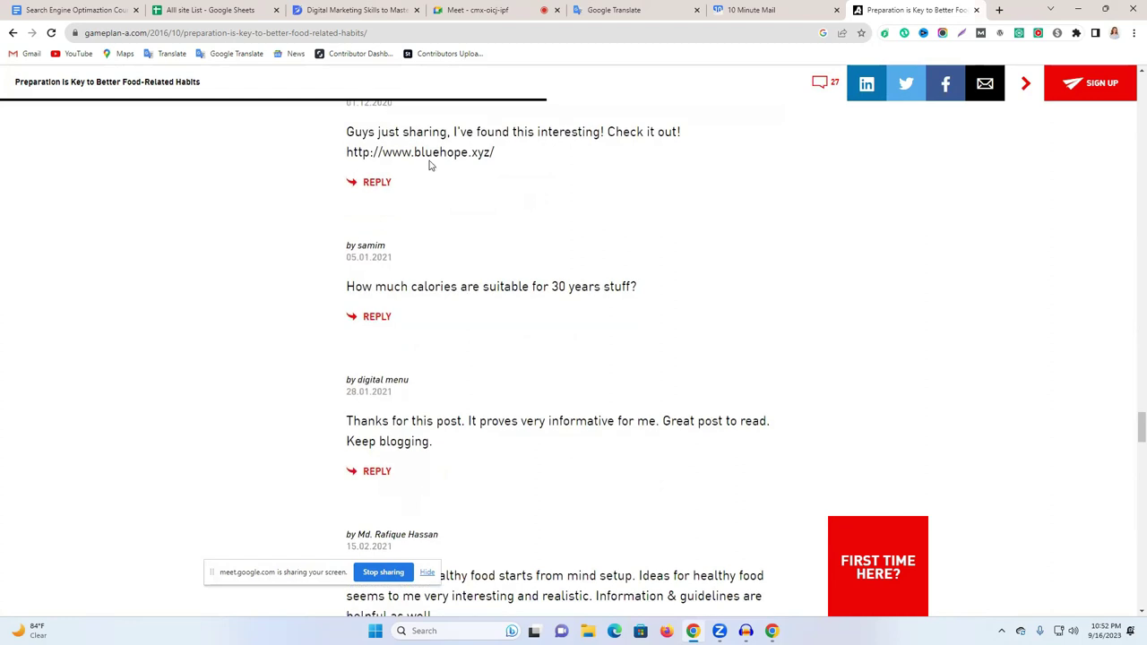
pyautogui.tripleClick(430, 144)
pyautogui.click(533, 288)
pyautogui.scroll(-5, 532, 288)
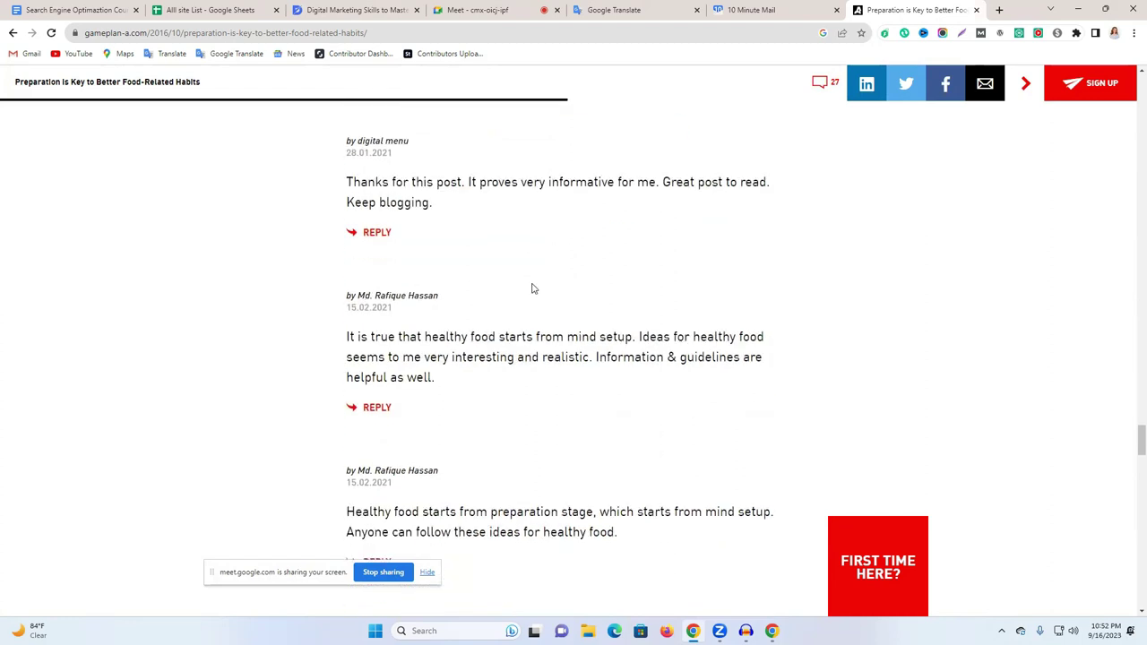
pyautogui.scroll(-10, 533, 289)
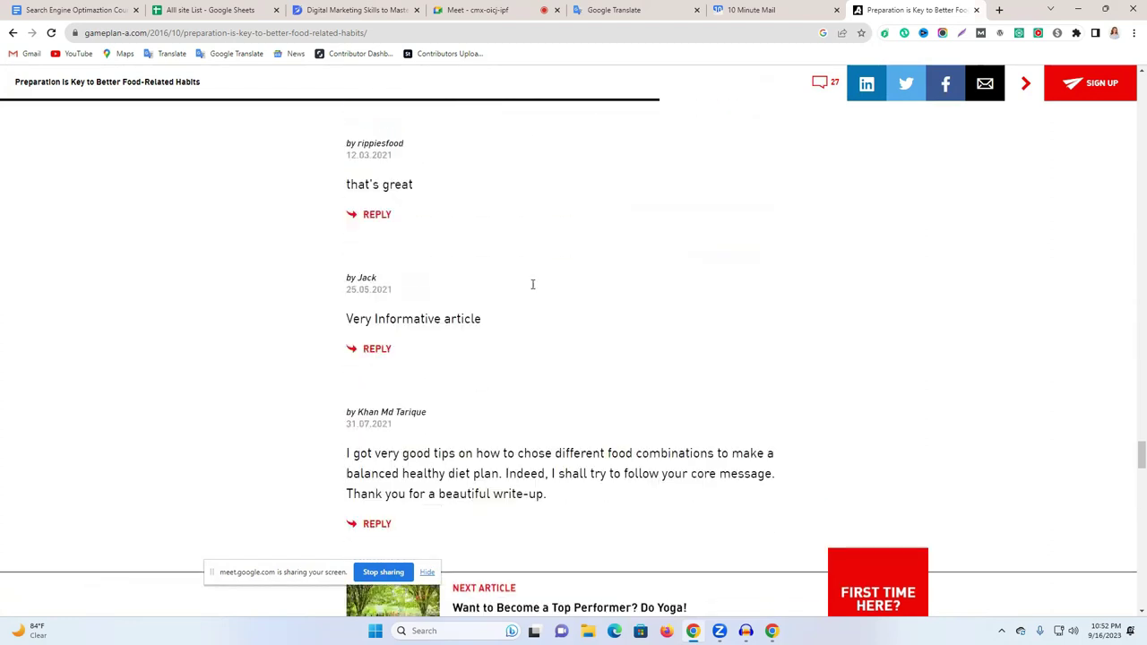
pyautogui.scroll(-5, 430, 314)
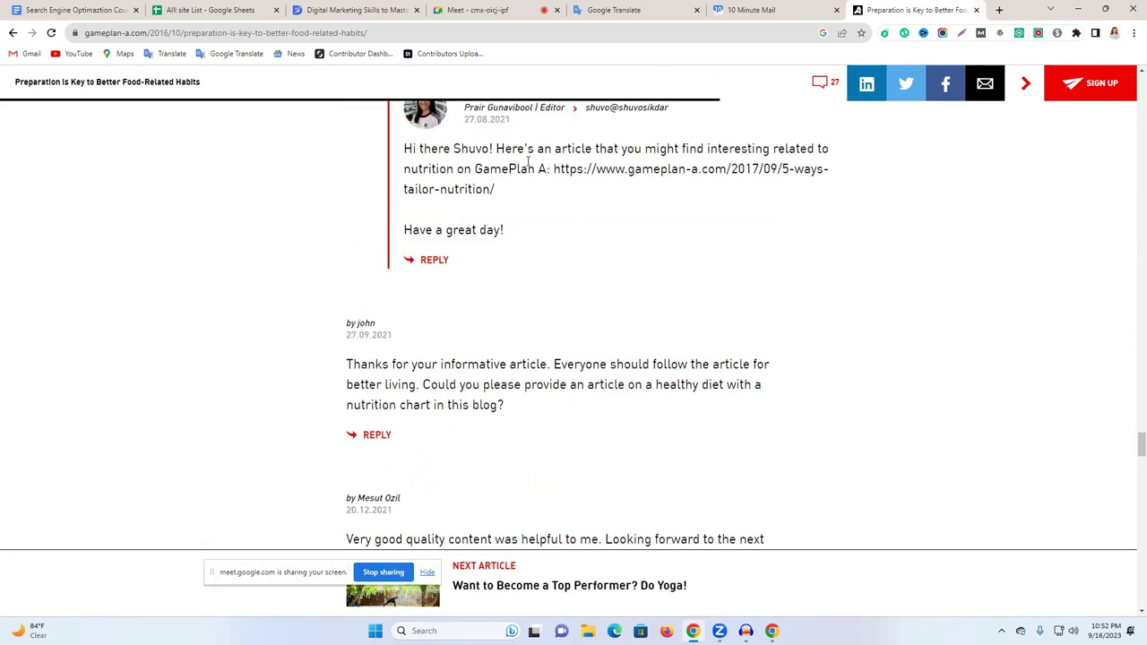
pyautogui.tripleClick(529, 162)
pyautogui.scroll(6, 620, 269)
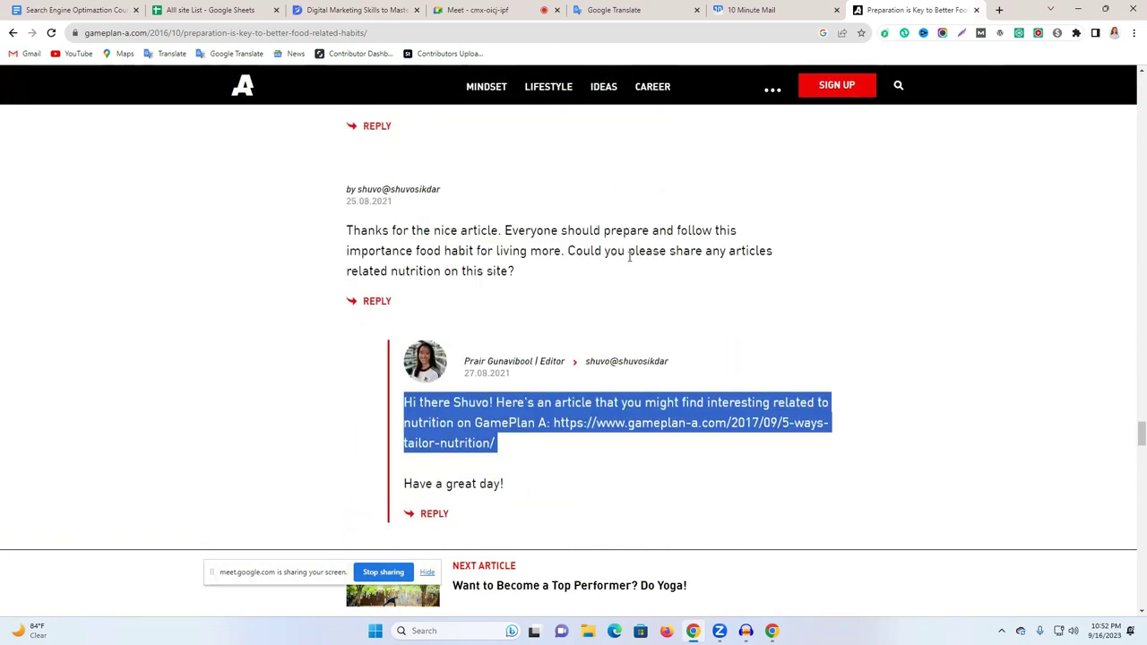
pyautogui.moveTo(1135, 414); pyautogui.dragTo(1134, 290)
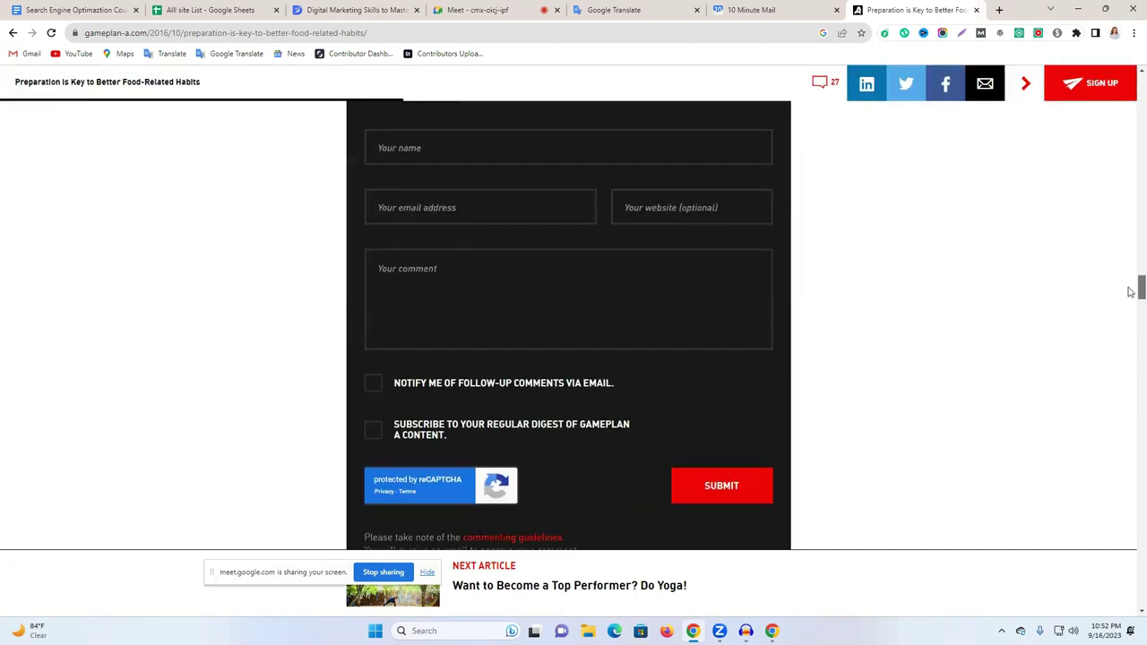
pyautogui.scroll(1, 994, 381)
# Return to the Google results and open the USF Blogs result in a new tab.
pyautogui.click(425, 261)
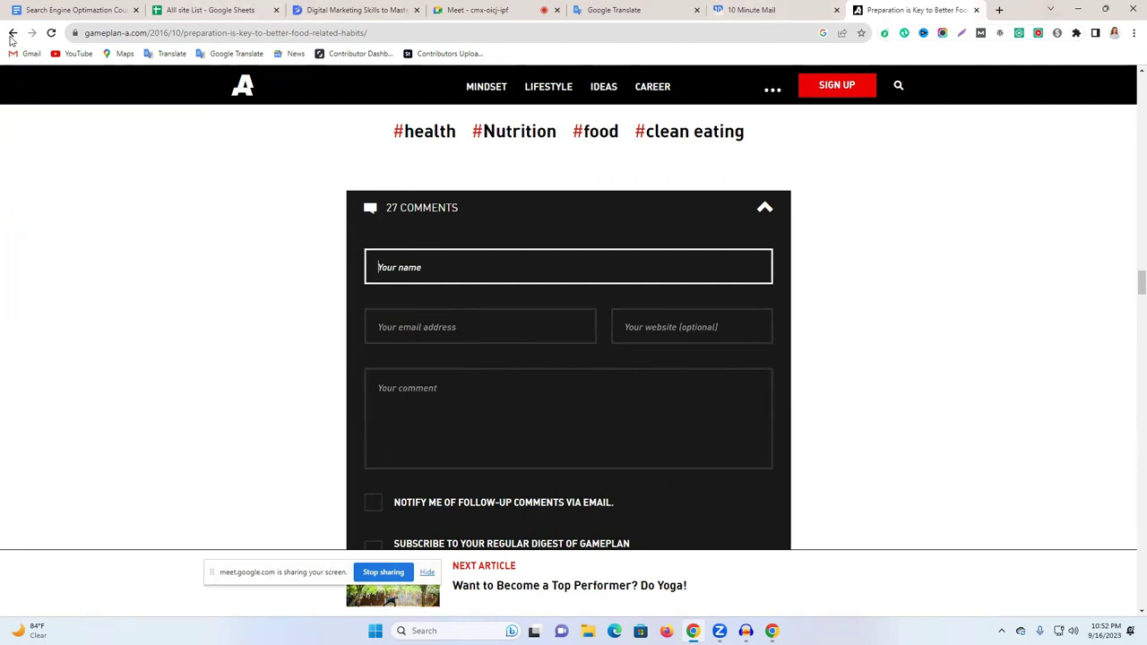
pyautogui.click(13, 33)
pyautogui.rightClick(154, 214)
pyautogui.click(193, 225)
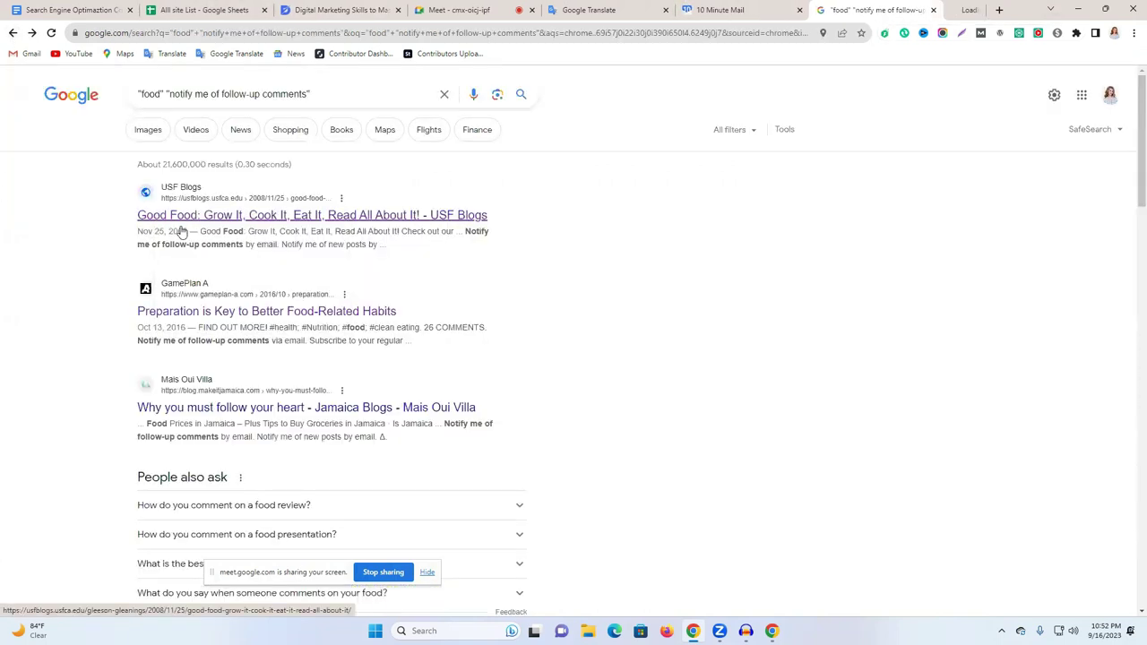
# Open the GamePlan A result in its own tab and switch to the USF Good Food post.
pyautogui.rightClick(154, 314)
pyautogui.click(195, 326)
pyautogui.click(820, 9)
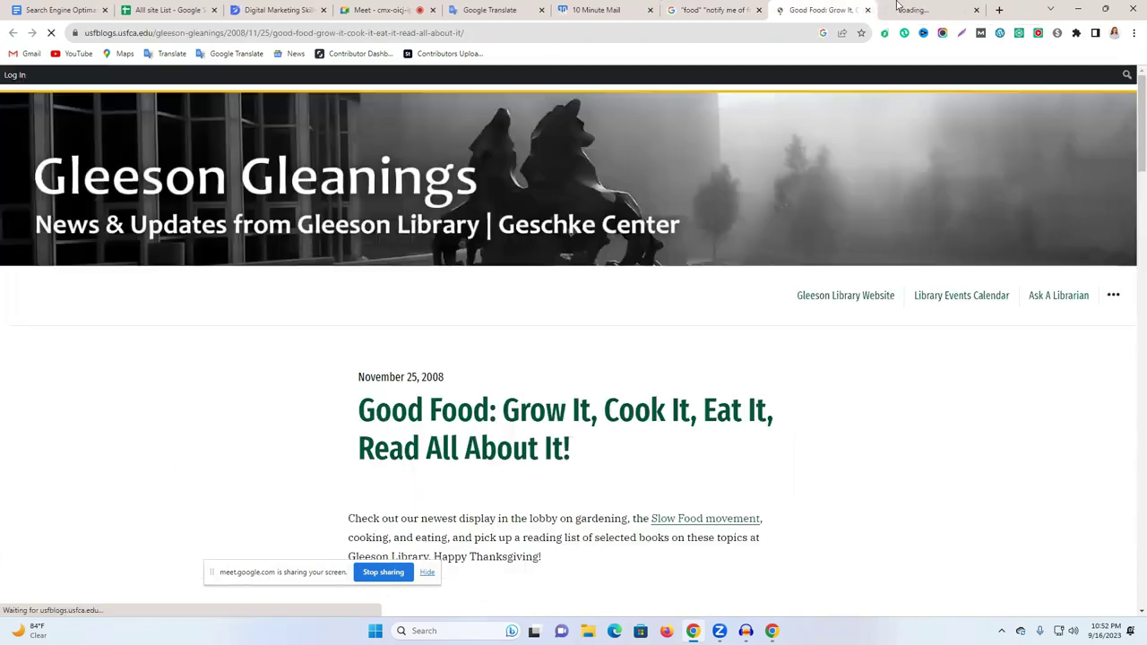
pyautogui.hotkey('ctrl', 'Tab')
pyautogui.hotkey('ctrl', 'shift', 'Tab')
# Scroll through the USF Good Food post, then return to the GamePlan A article.
pyautogui.scroll(-15, 629, 295)
pyautogui.scroll(15, 629, 295)
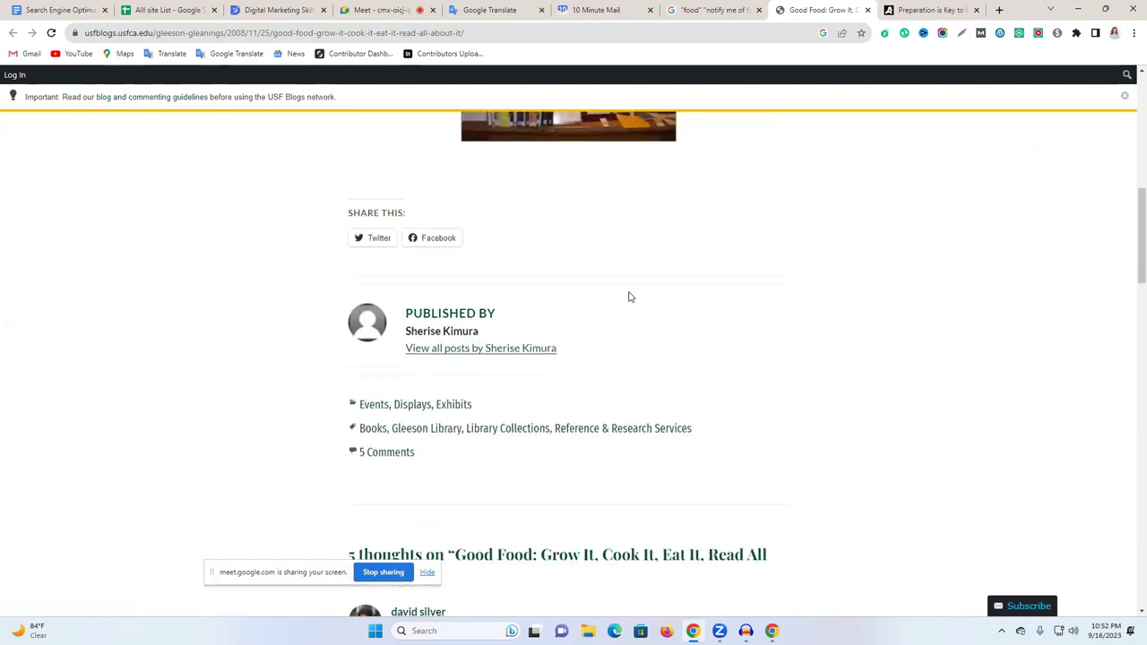
pyautogui.scroll(-3, 630, 297)
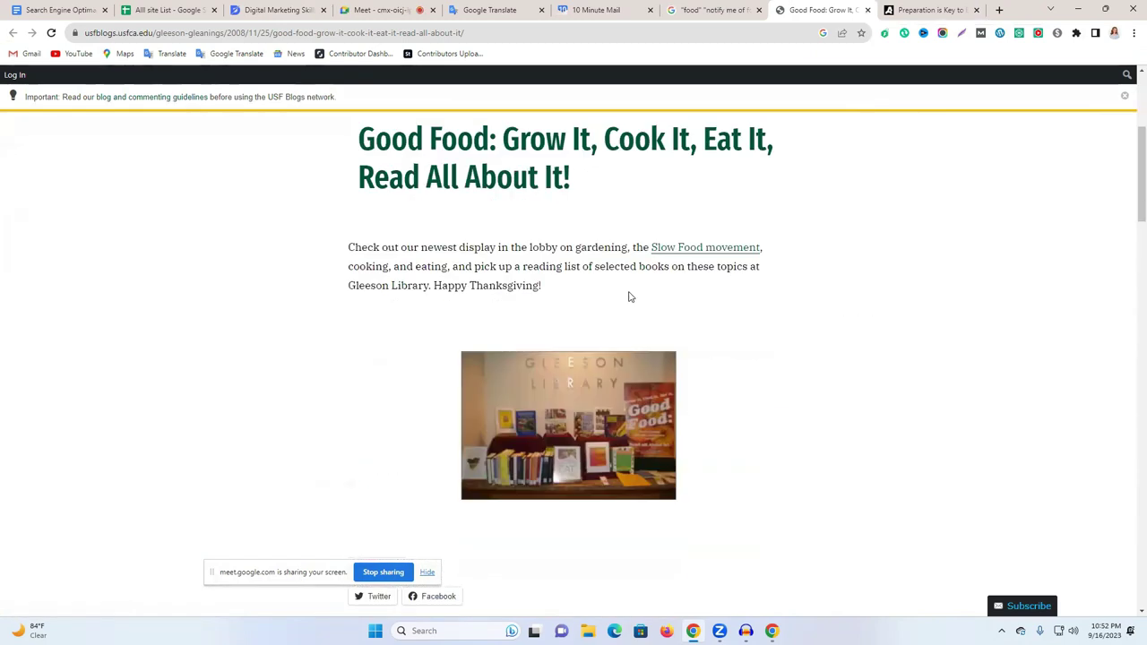
pyautogui.scroll(-10, 629, 297)
pyautogui.scroll(-6, 629, 297)
pyautogui.scroll(3, 445, 290)
pyautogui.click(928, 10)
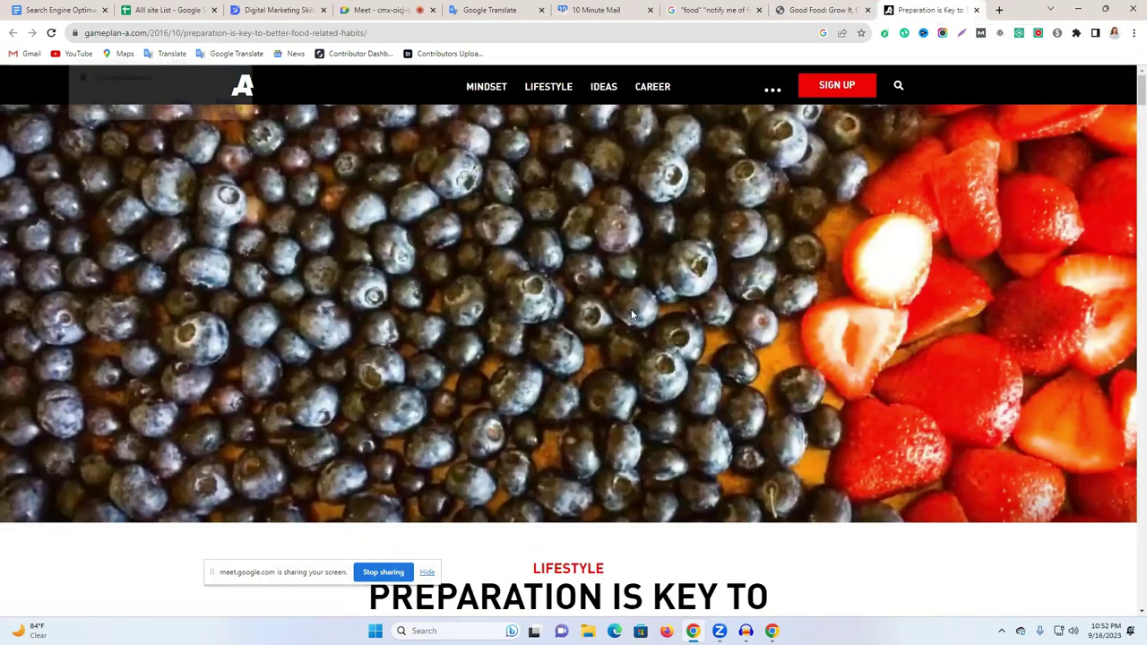
# Dismiss the notification prompt and enter the commenter's name in the Your name field.
pyautogui.scroll(-6, 1131, 172)
pyautogui.moveTo(1130, 133); pyautogui.dragTo(1132, 359)
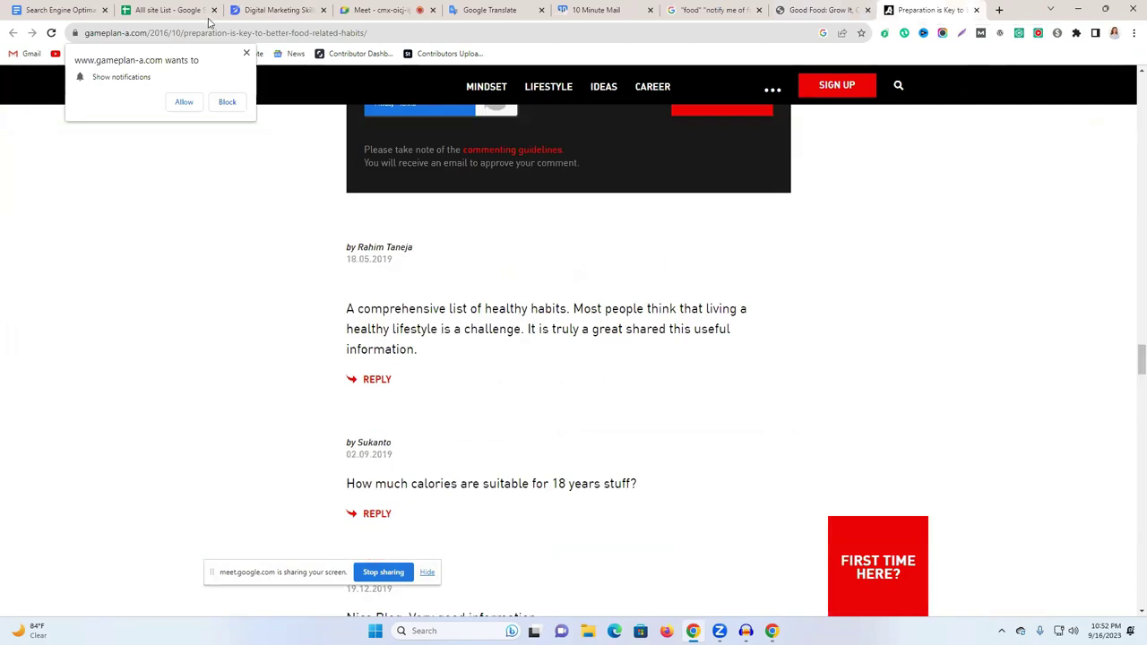
pyautogui.click(246, 53)
pyautogui.scroll(-1, 626, 297)
pyautogui.scroll(5, 574, 301)
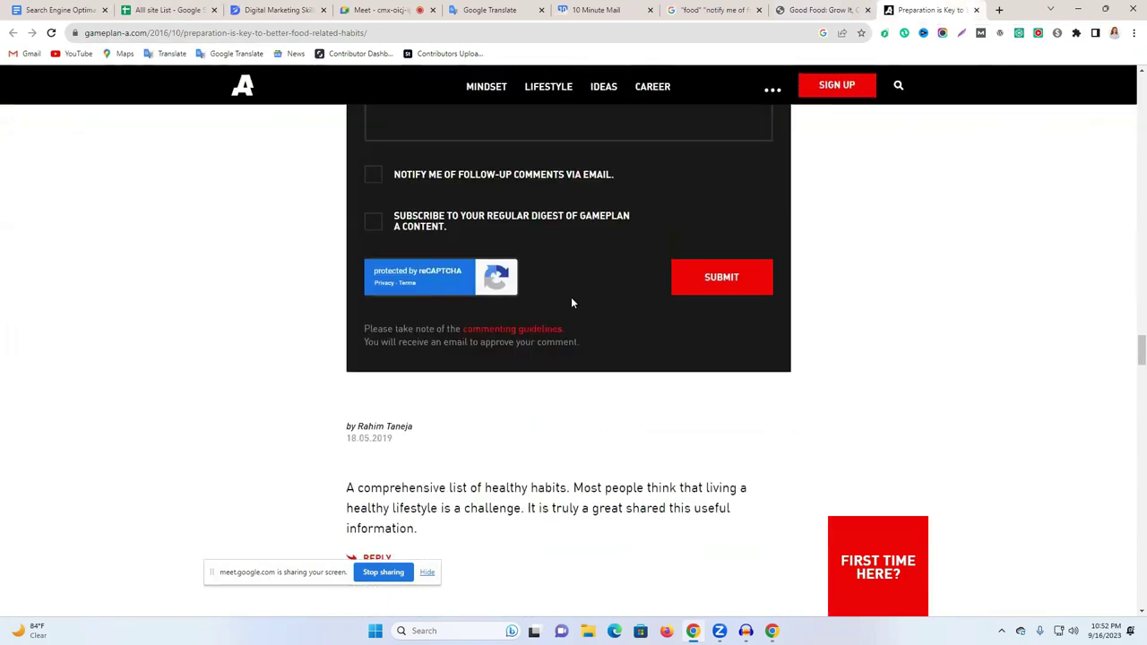
pyautogui.scroll(1, 407, 185)
pyautogui.click(406, 245)
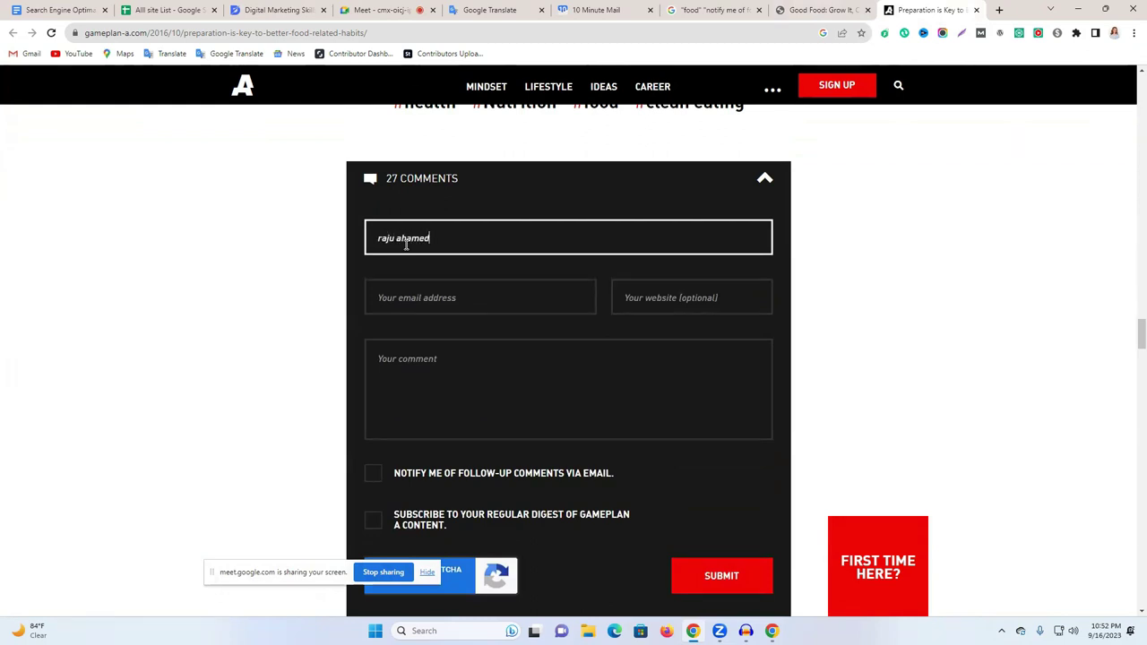
# Copy the 10 Minute Mail address and paste it into the Your email address field.
pyautogui.click(451, 300)
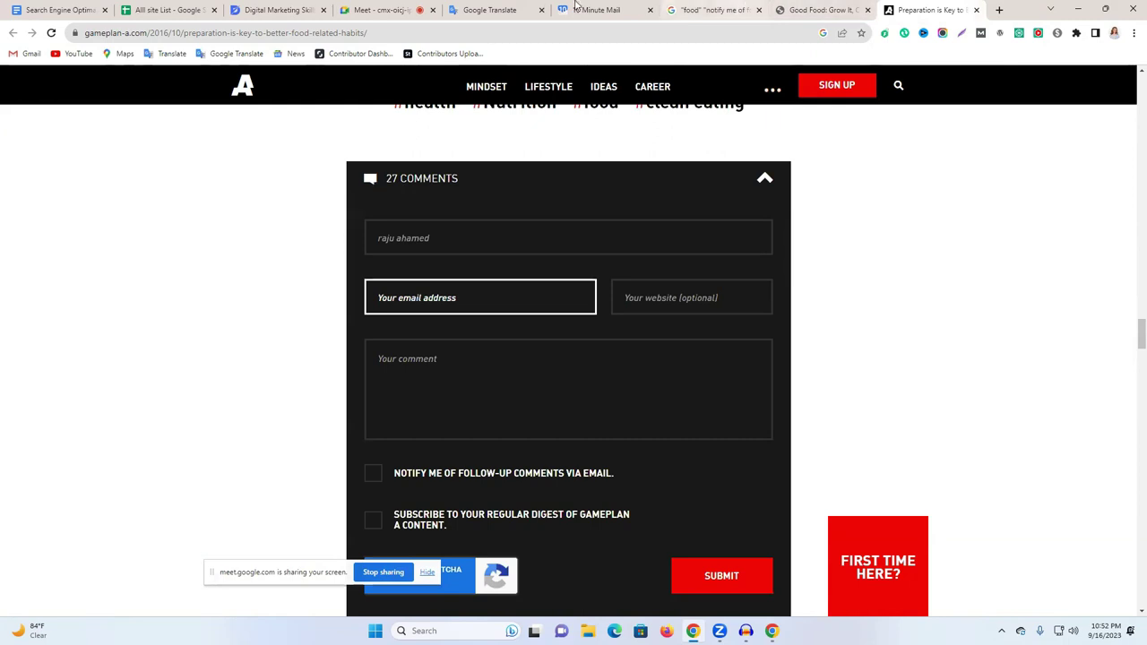
pyautogui.click(575, 7)
pyautogui.click(704, 205)
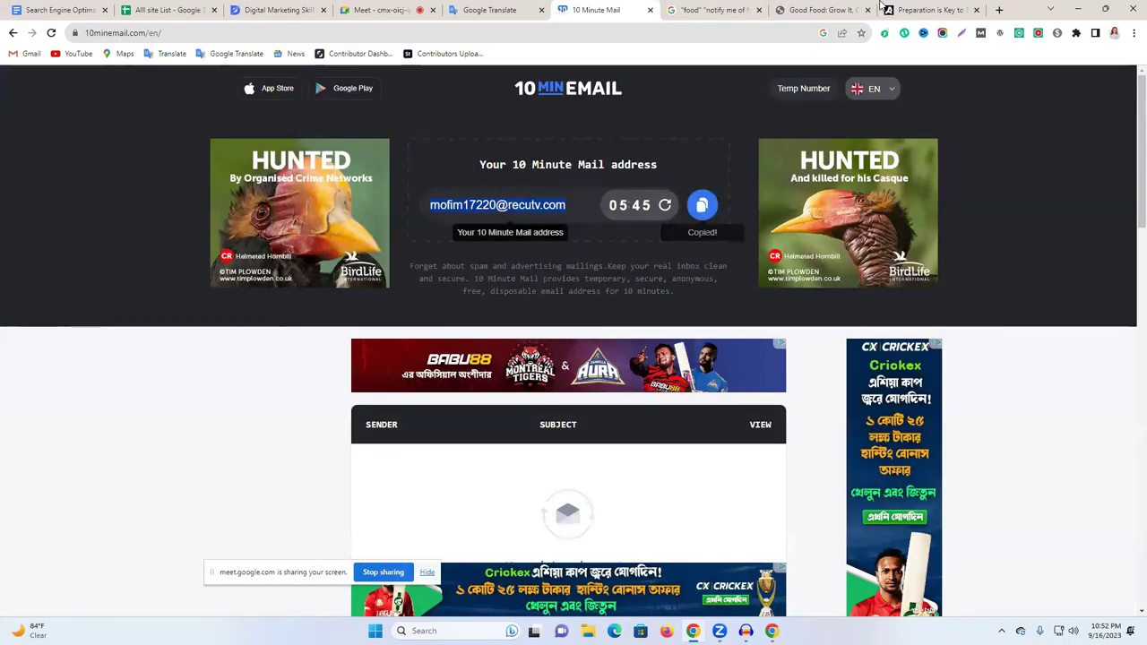
pyautogui.click(927, 10)
pyautogui.click(465, 297)
pyautogui.hotkey('ctrl', 'v')
pyautogui.click(671, 304)
pyautogui.click(478, 373)
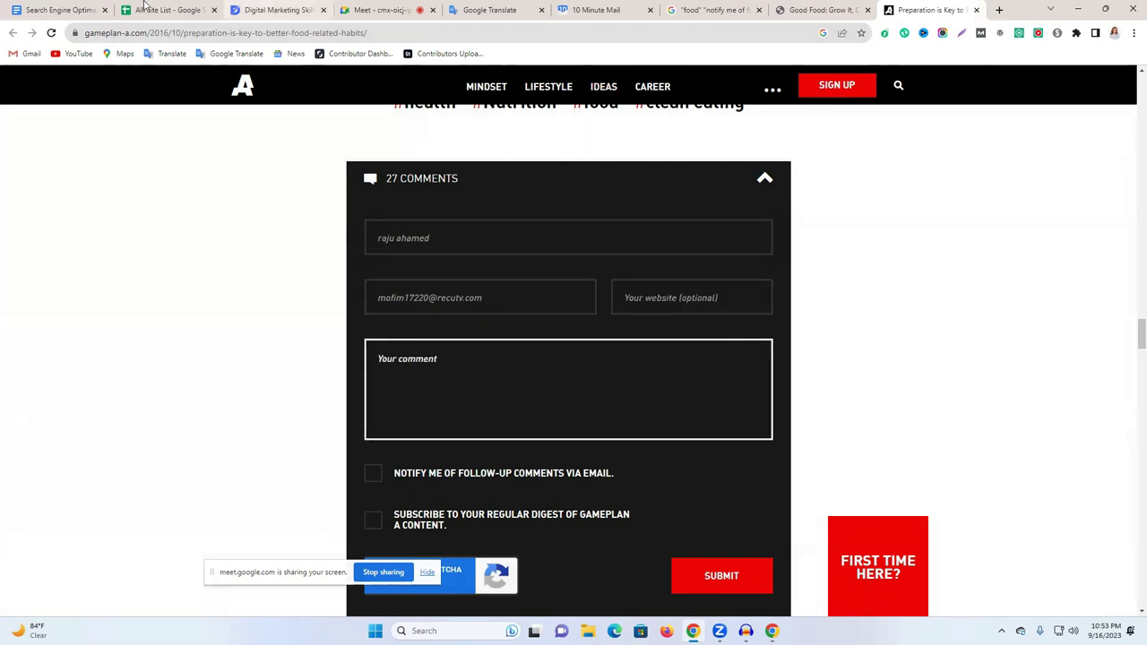
# Copy the prepared food-blogger comment from the doc into Google Translate.
pyautogui.click(91, 9)
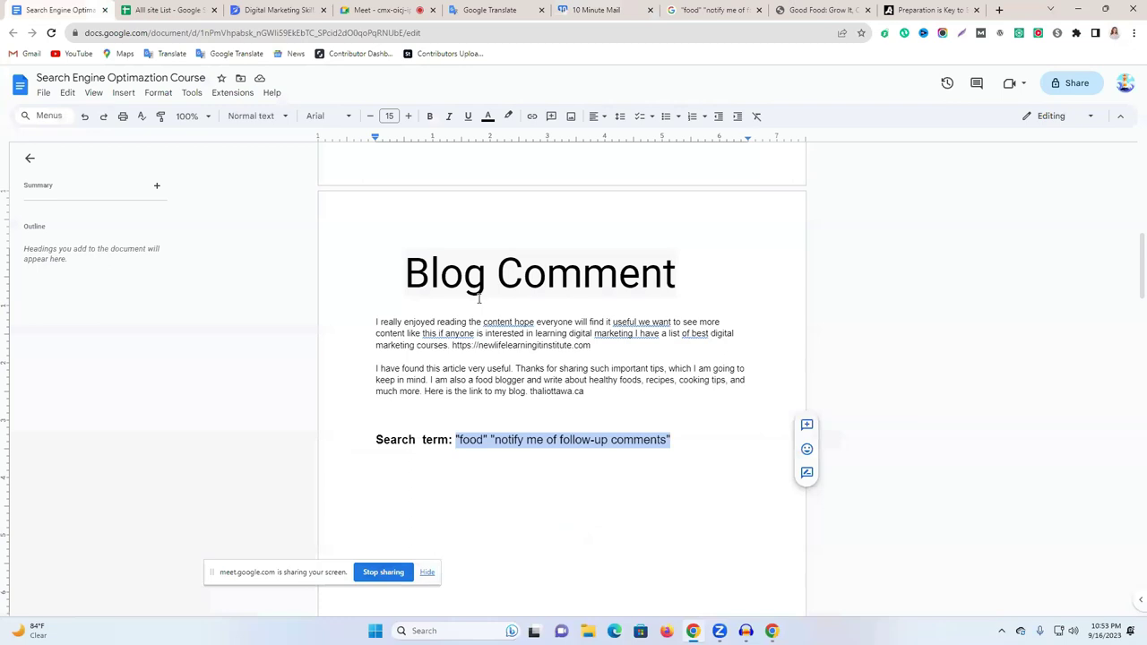
pyautogui.tripleClick(477, 373)
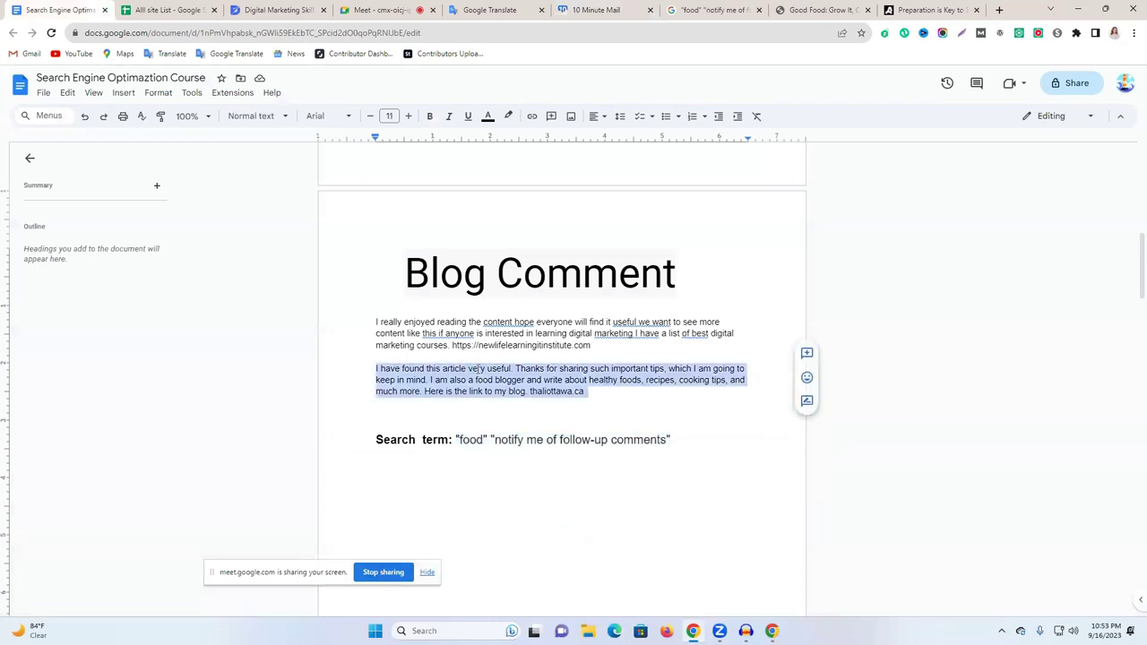
pyautogui.click(498, 10)
pyautogui.click(549, 190)
pyautogui.hotkey('ctrl', 'v')
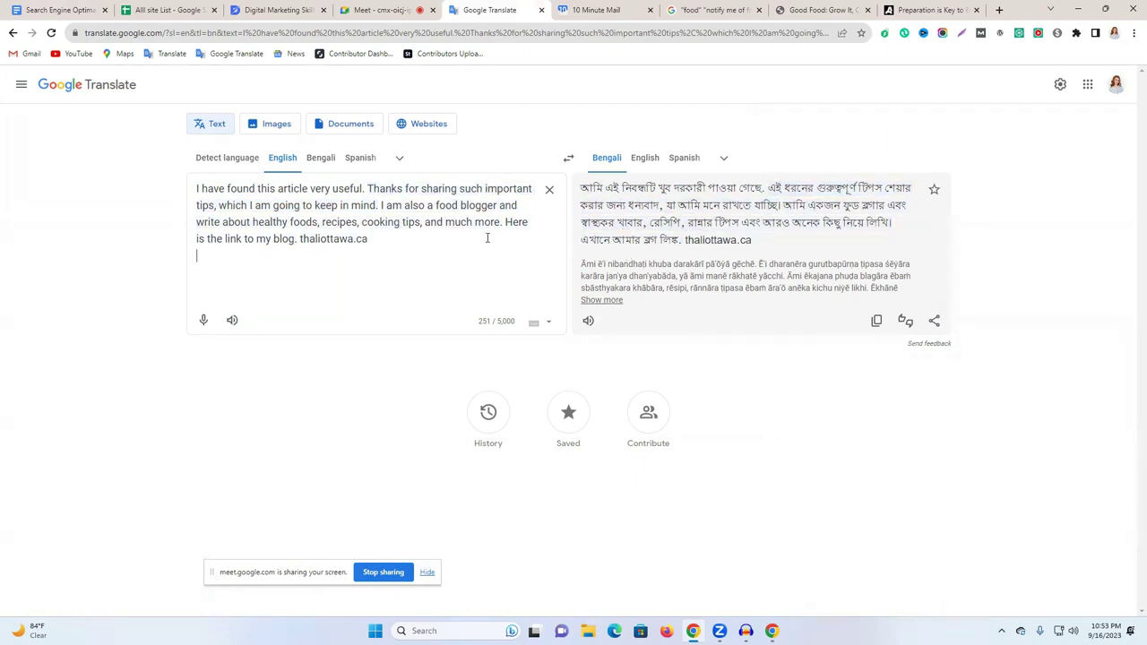
# Check dictionary entries in the Bengali translation and select the full English comment text.
pyautogui.doubleClick(235, 205)
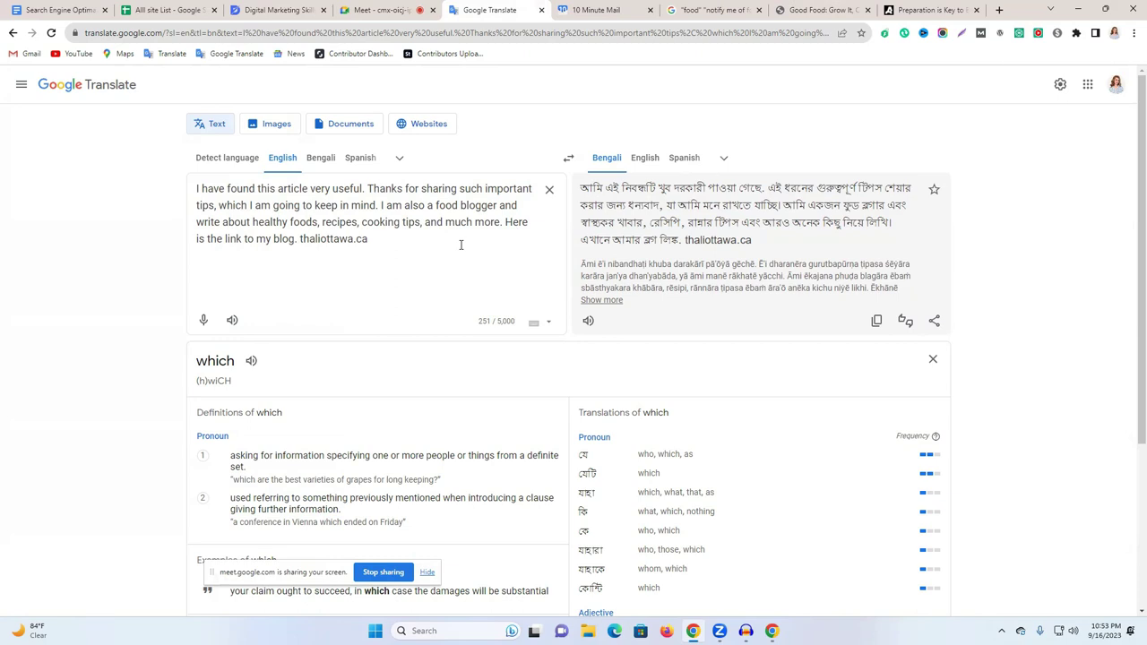
pyautogui.moveTo(762, 242); pyautogui.dragTo(699, 248)
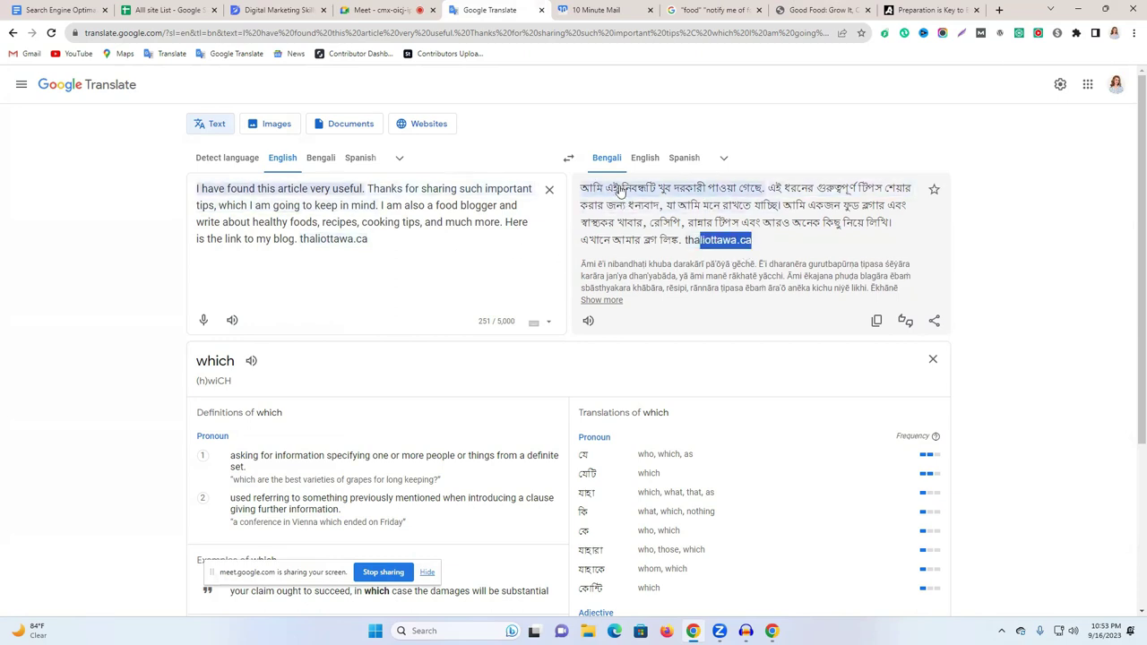
pyautogui.doubleClick(266, 189)
pyautogui.doubleClick(294, 189)
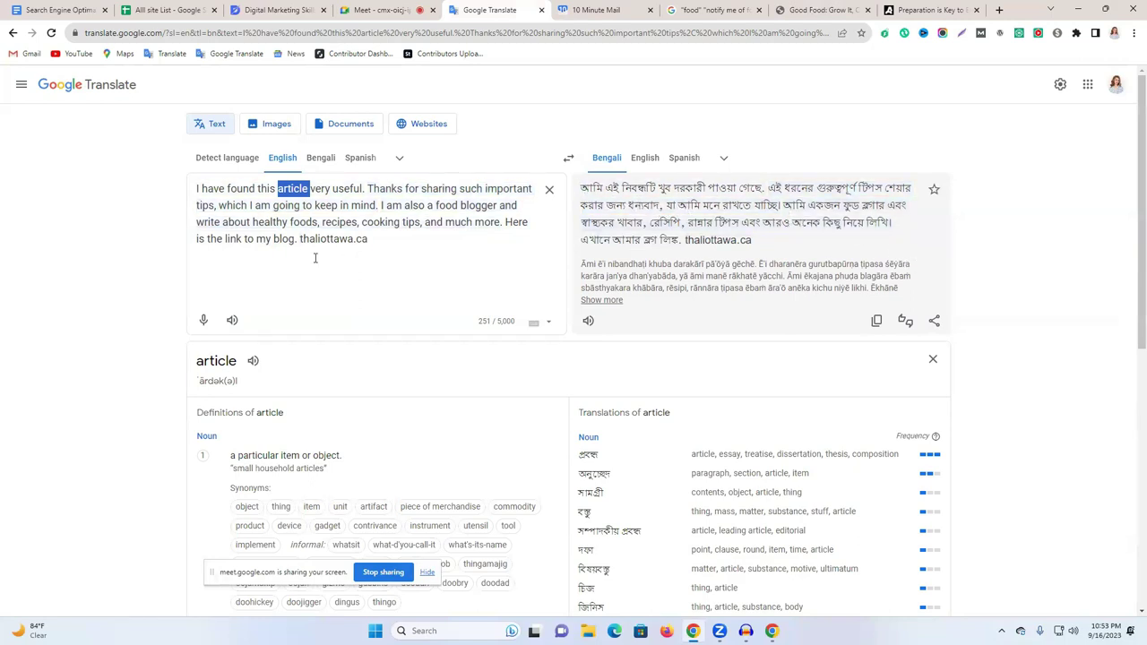
pyautogui.moveTo(411, 248); pyautogui.dragTo(173, 194)
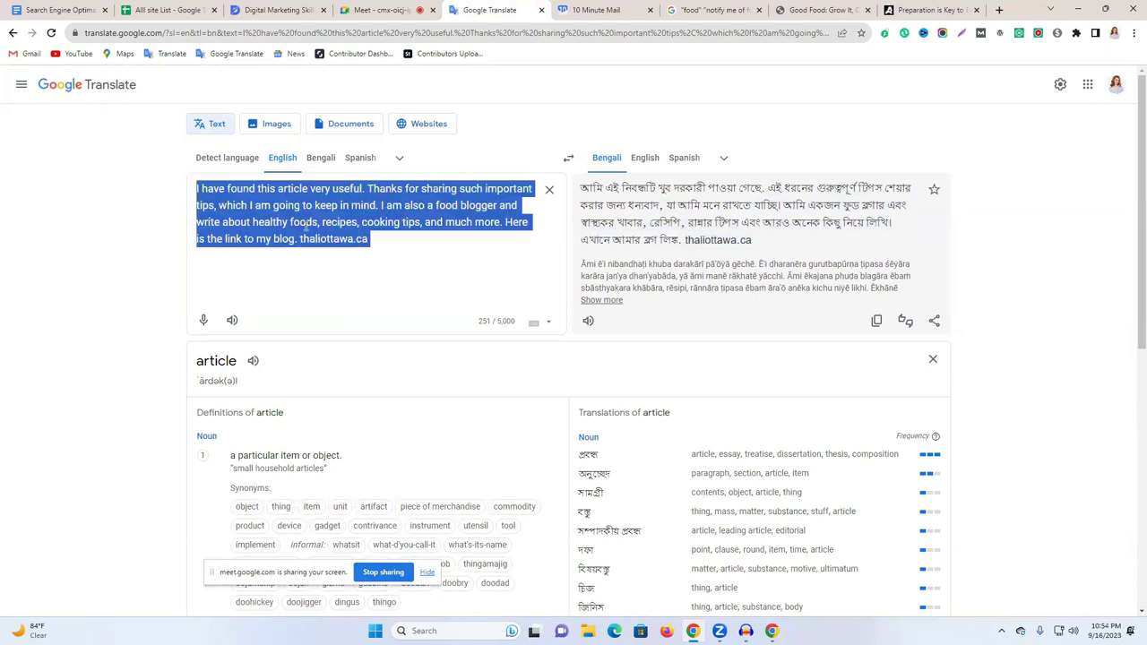
# Paste the comment, tick follow-up e-mail notifications and the digest subscription, and submit.
pyautogui.click(930, 10)
pyautogui.click(515, 343)
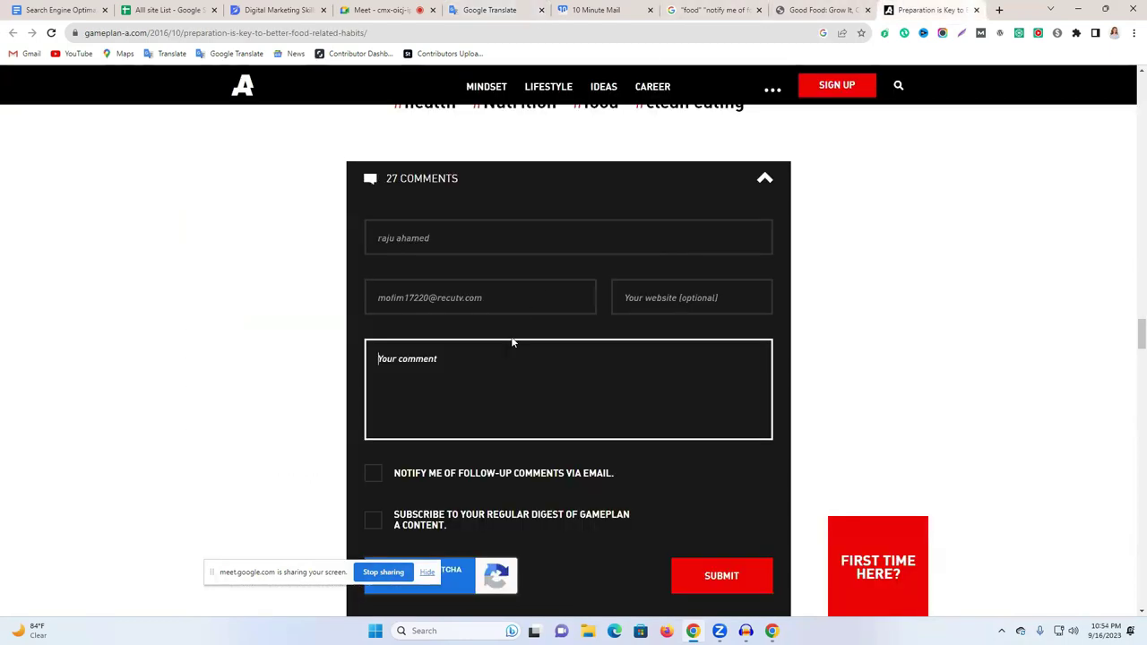
pyautogui.hotkey('ctrl', 'v')
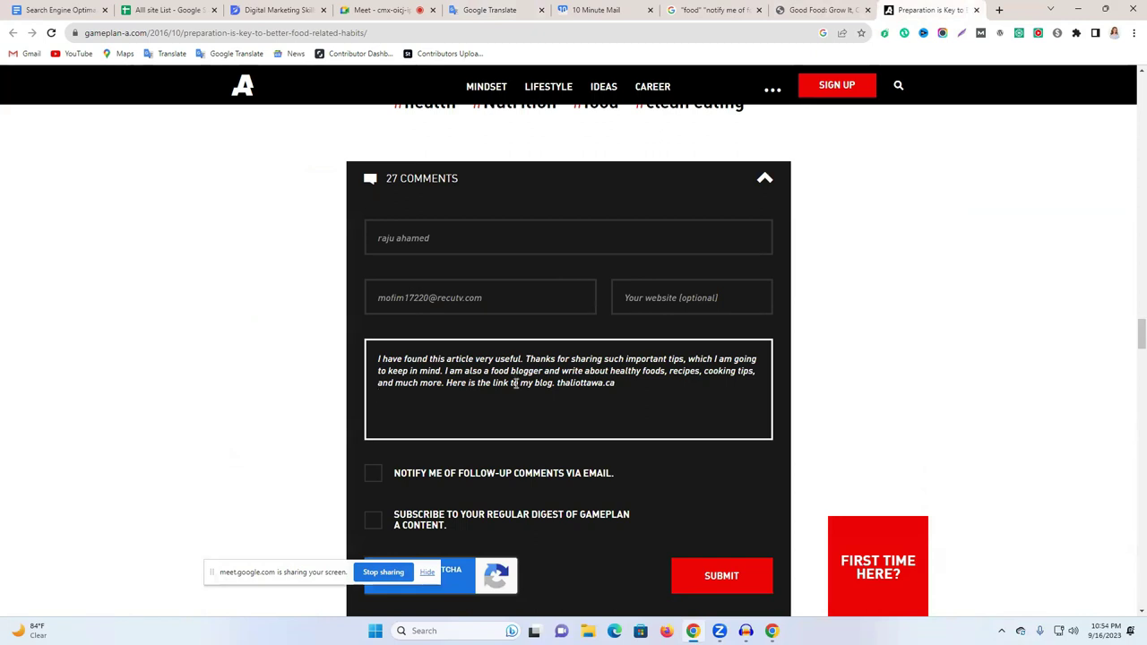
pyautogui.scroll(-2, 380, 419)
pyautogui.click(375, 359)
pyautogui.click(373, 401)
pyautogui.scroll(-3, 477, 411)
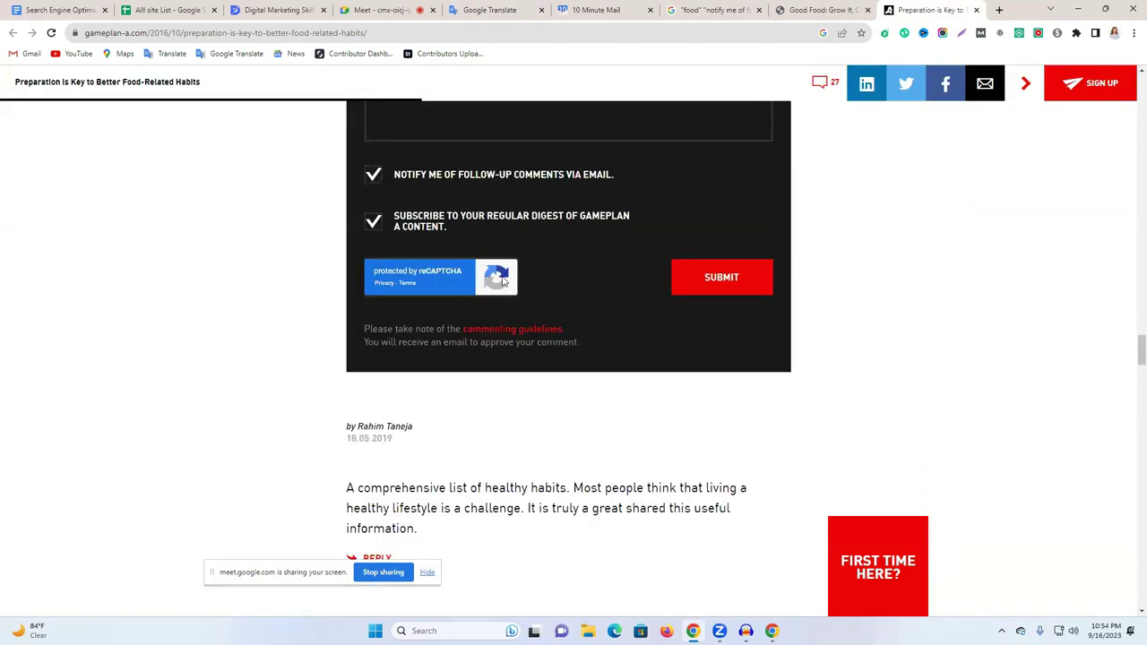
pyautogui.click(703, 281)
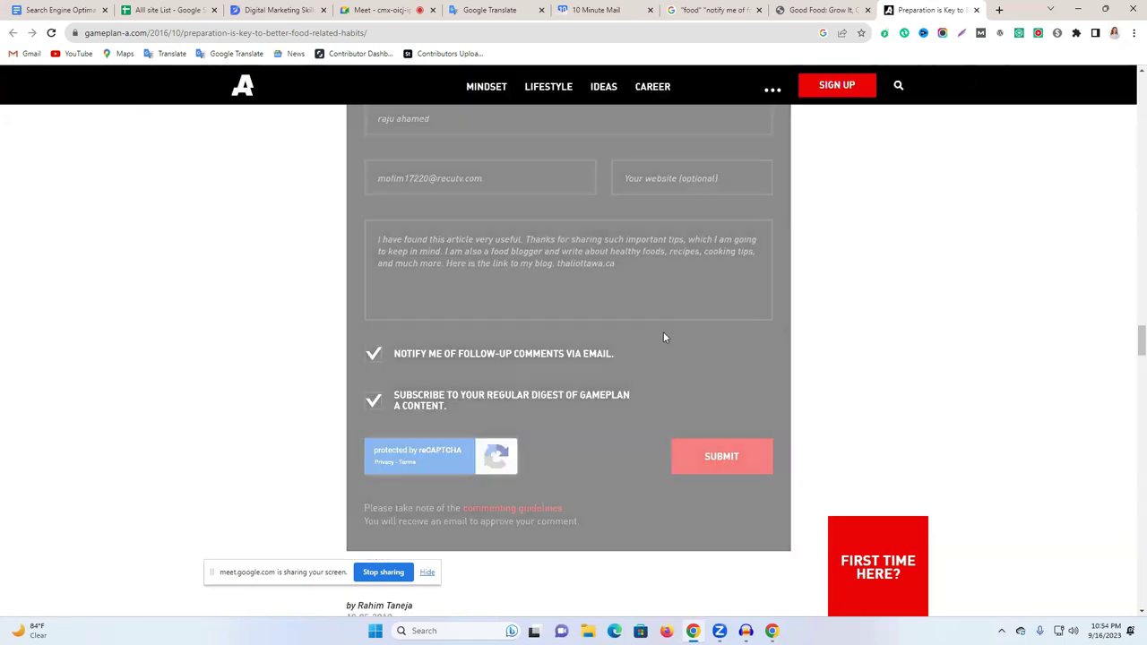
pyautogui.scroll(-4, 661, 339)
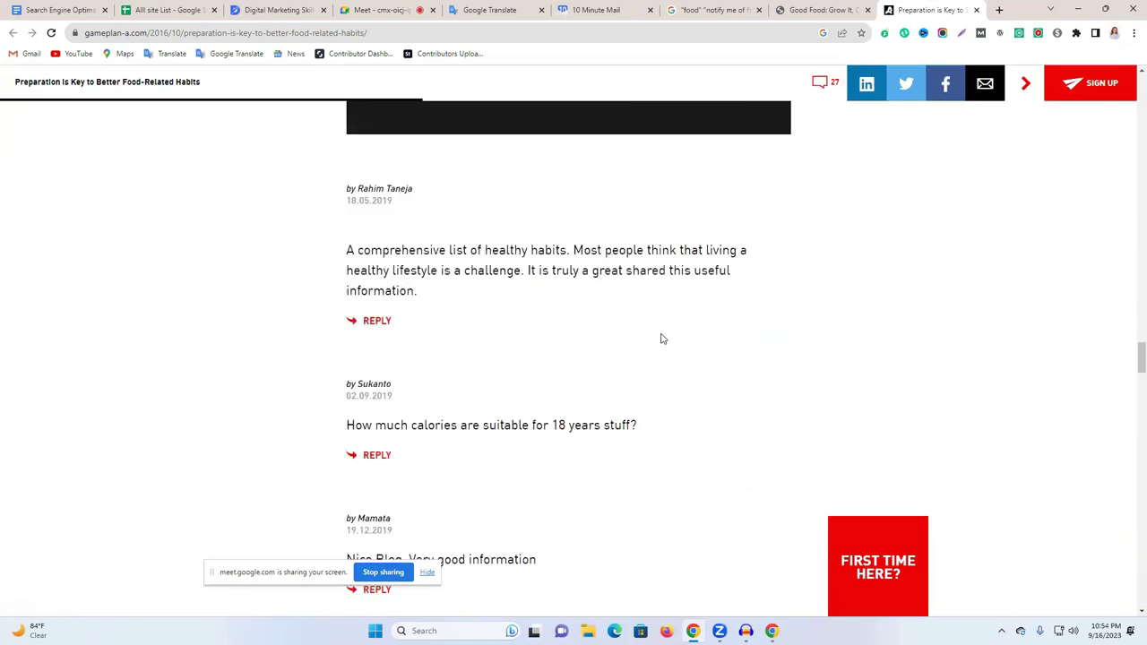
pyautogui.scroll(5, 660, 337)
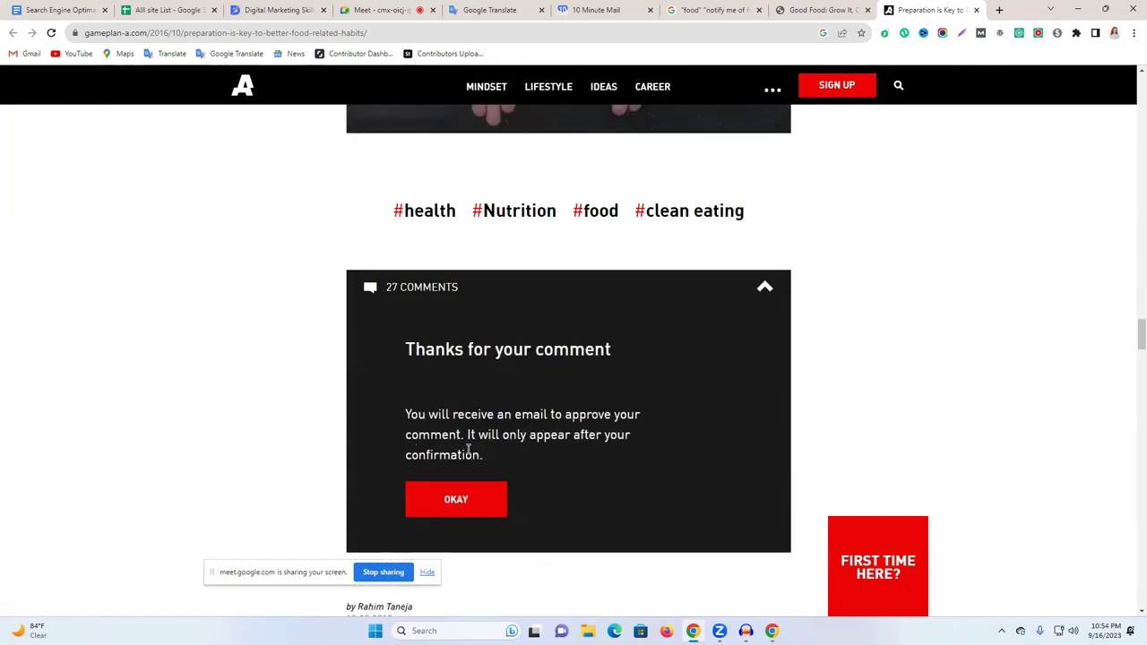
pyautogui.scroll(-15, 528, 420)
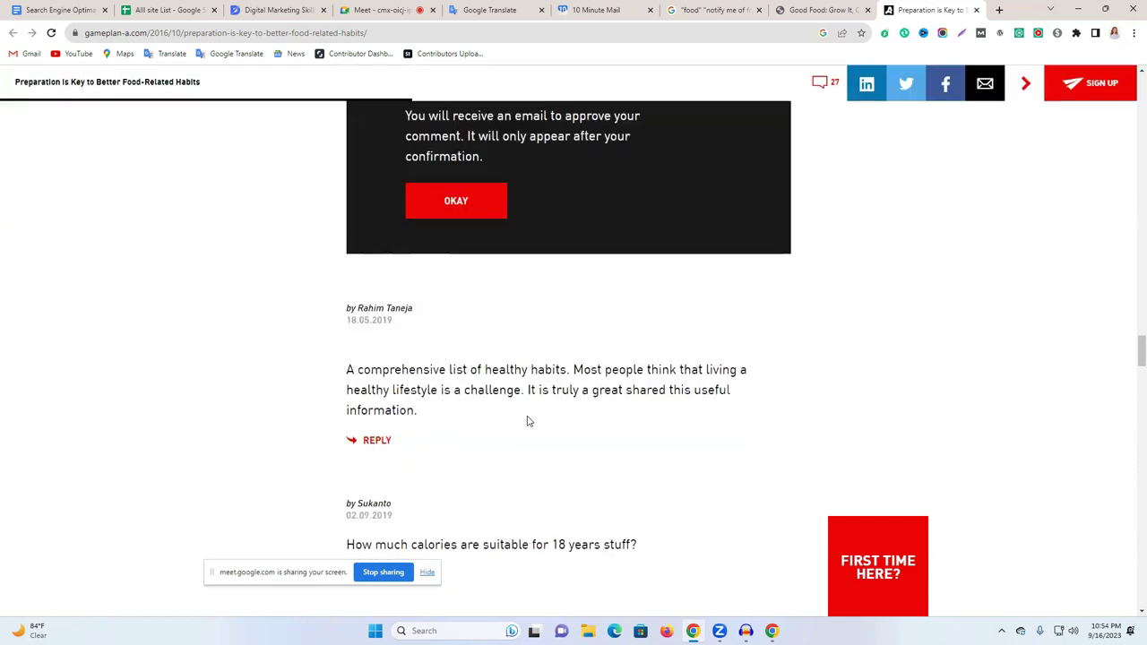
# Reload the GamePlan A article and collapse then re-expand its 27 comments section.
pyautogui.moveTo(1130, 437); pyautogui.dragTo(1134, 543)
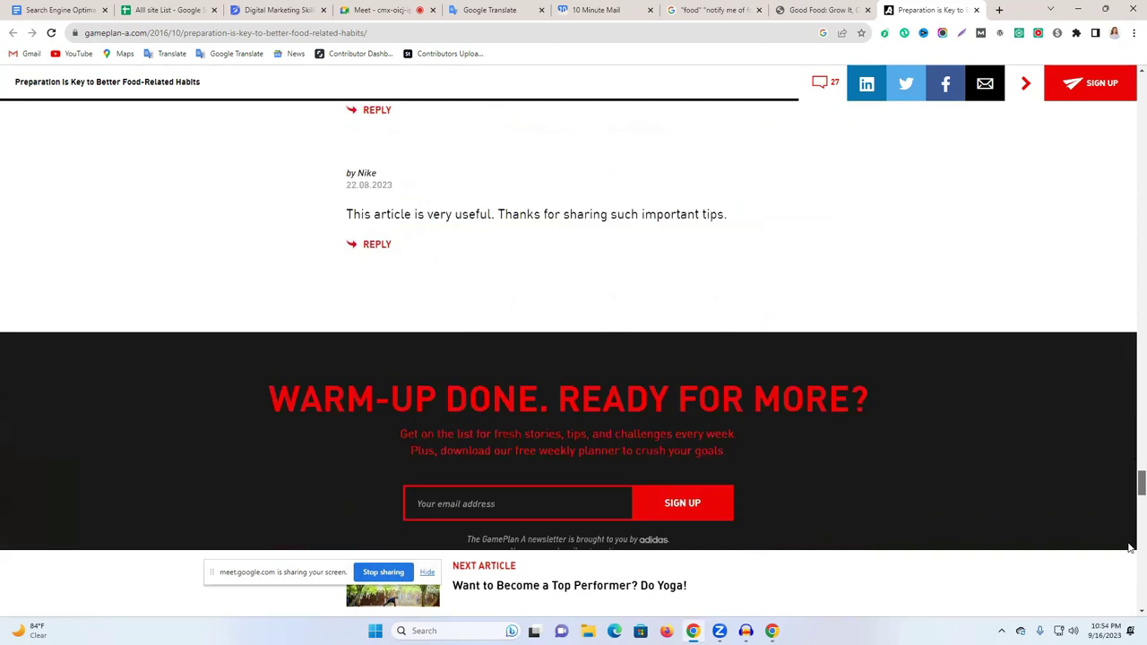
pyautogui.scroll(4, 604, 289)
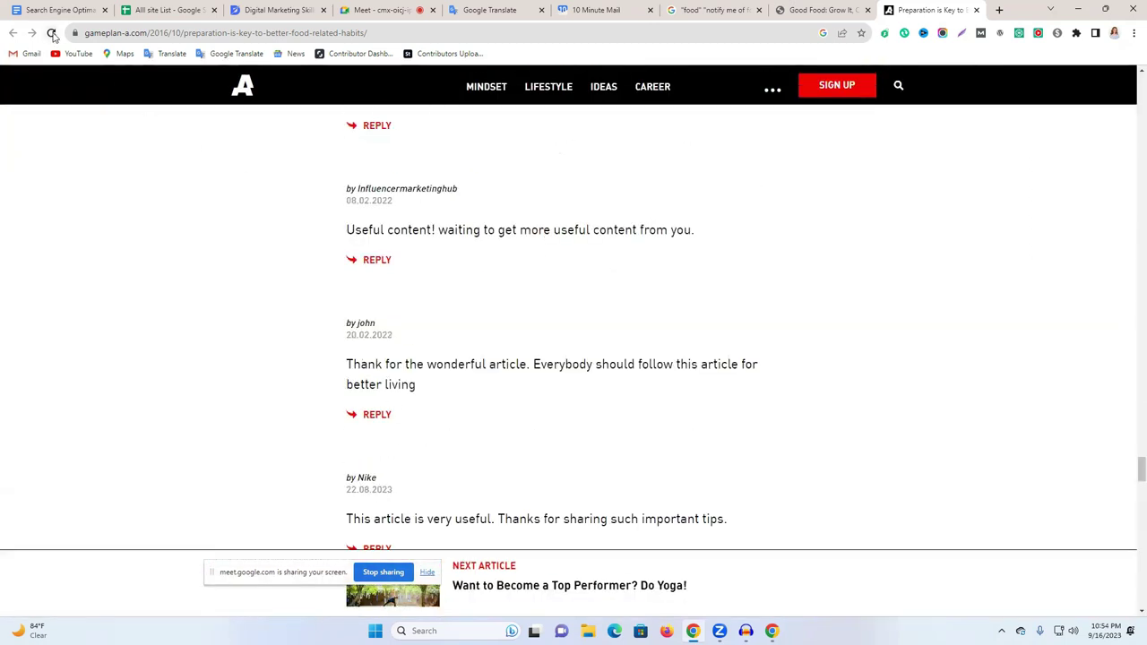
pyautogui.click(52, 33)
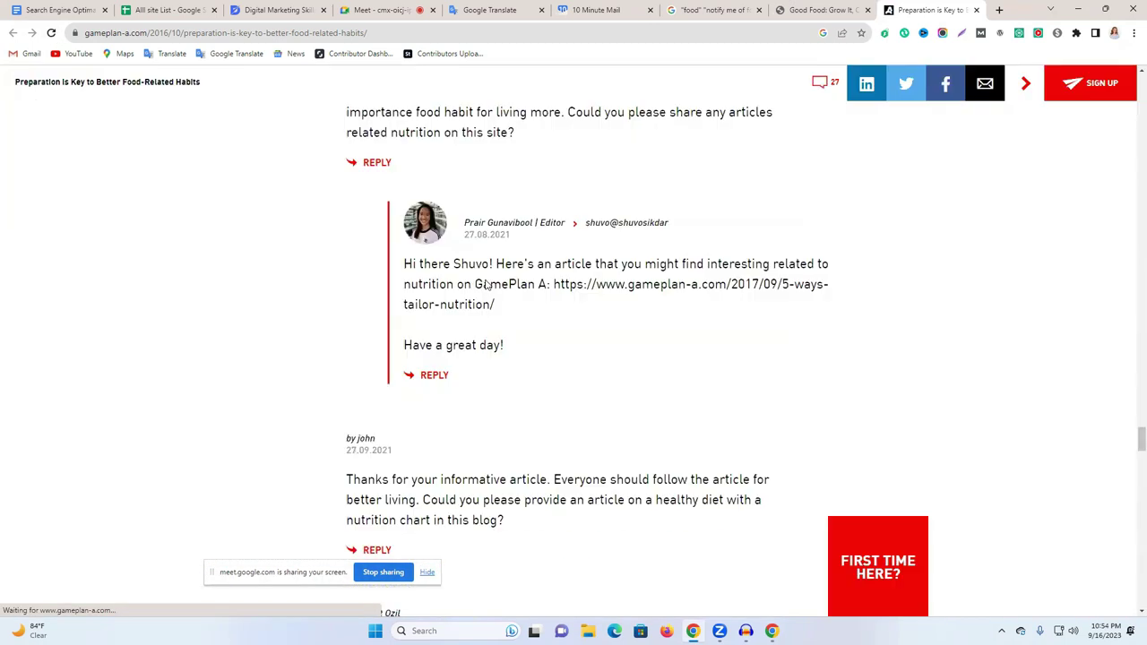
pyautogui.scroll(10, 484, 287)
pyautogui.scroll(15, 484, 287)
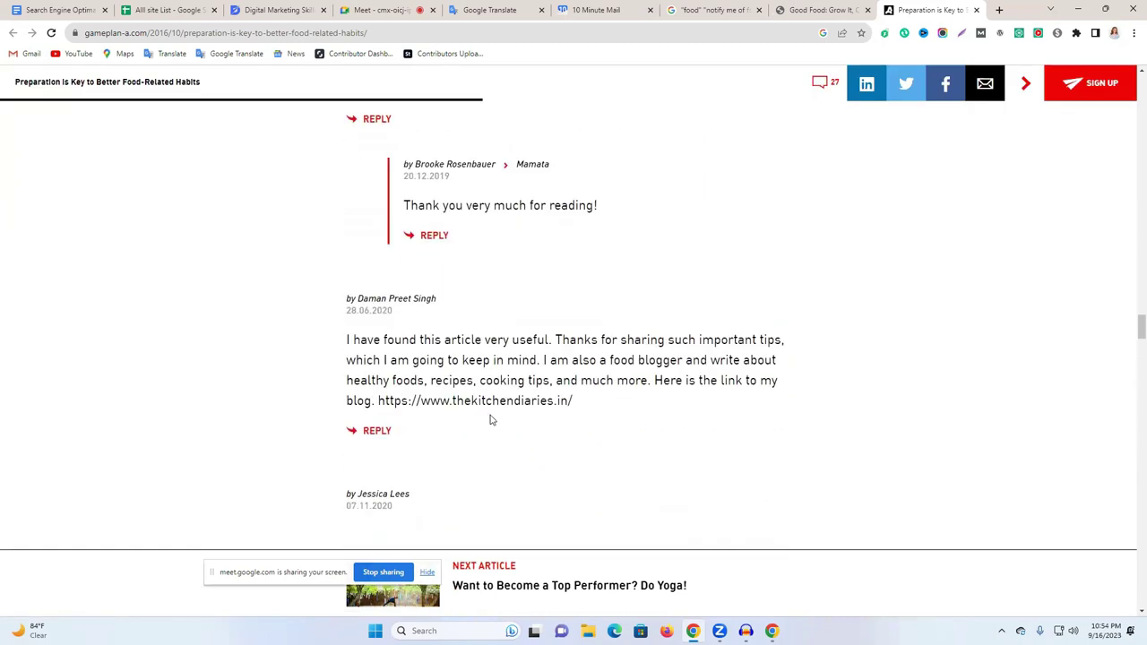
pyautogui.scroll(15, 475, 399)
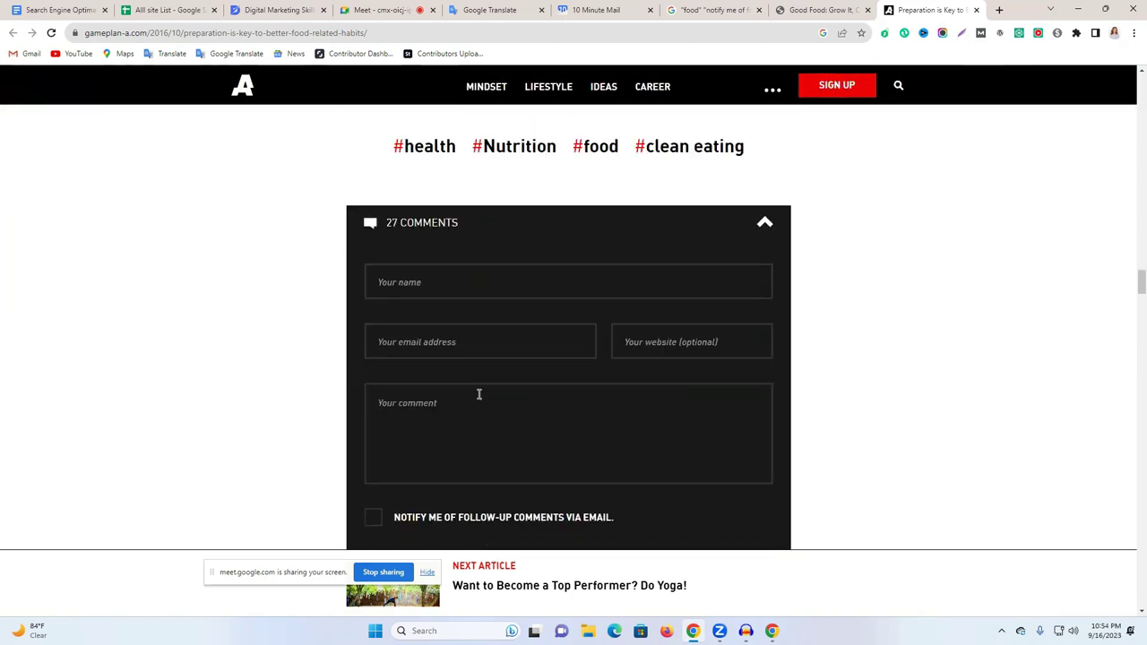
pyautogui.scroll(5, 479, 392)
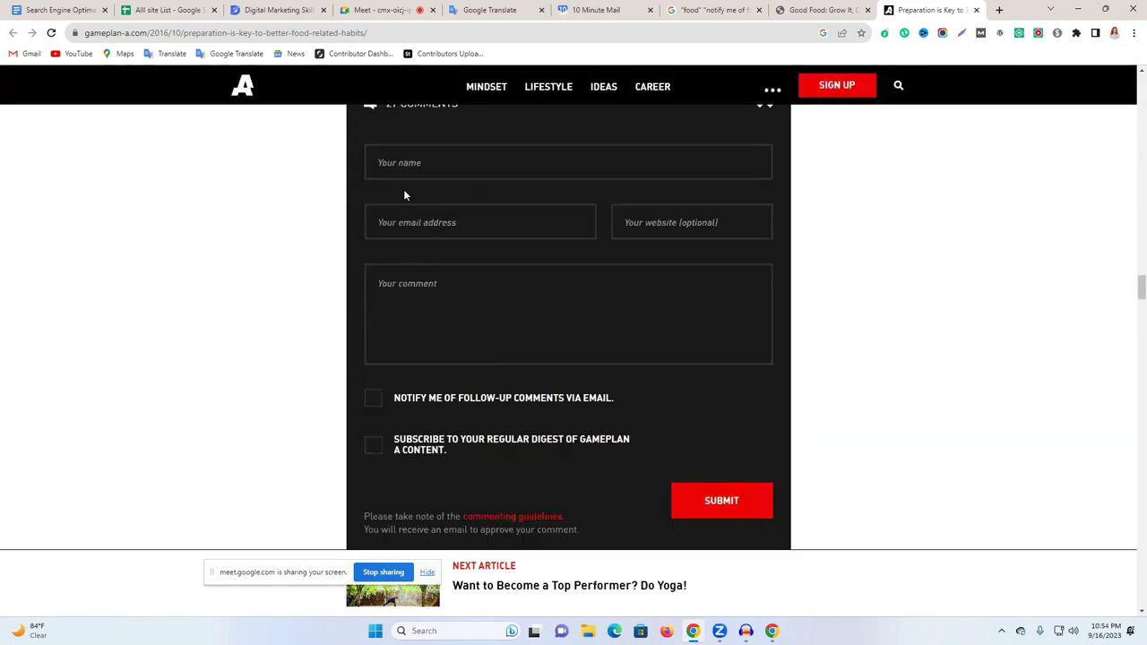
pyautogui.click(425, 223)
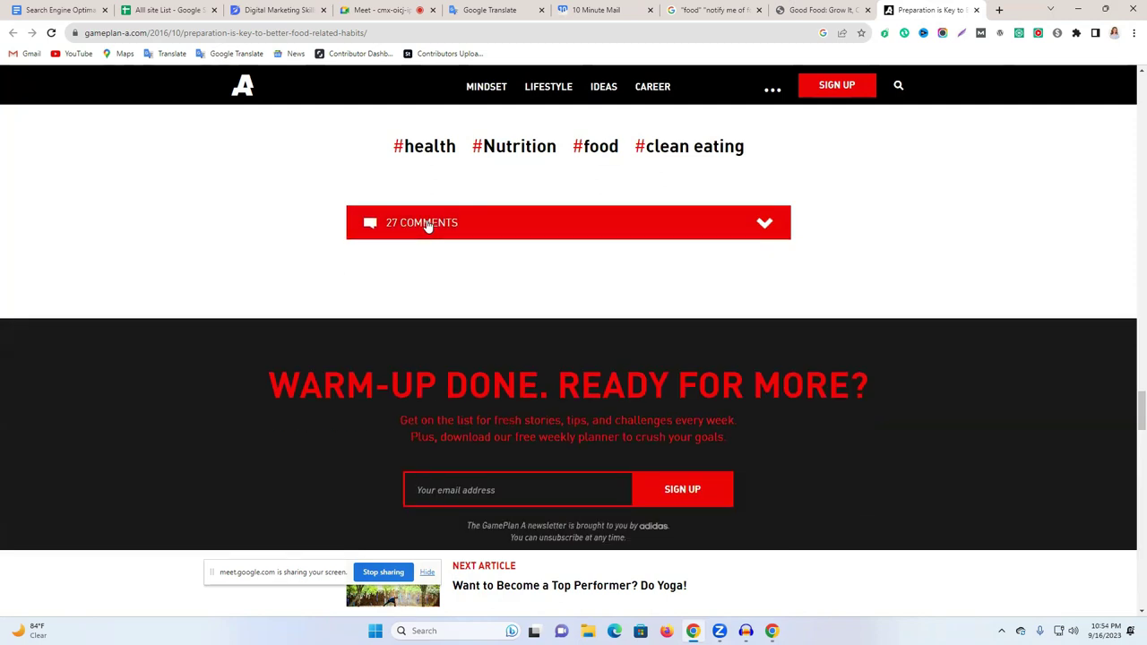
pyautogui.click(427, 223)
# Scroll through the comments, then move to the USF Blogs 'Good Food' post.
pyautogui.scroll(-5, 525, 302)
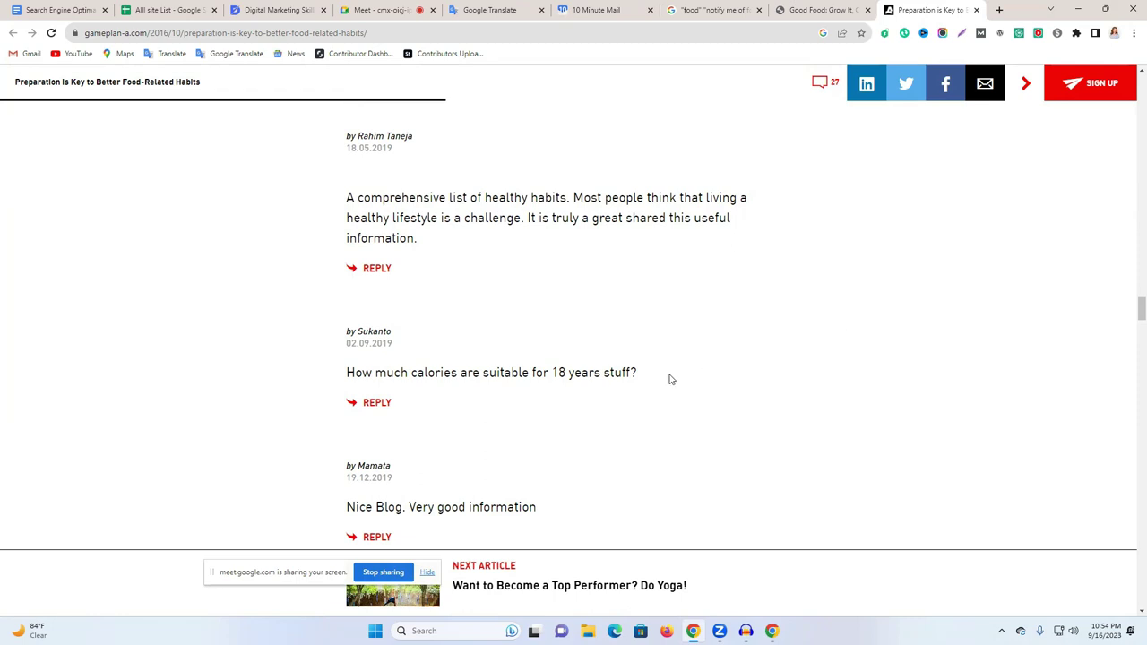
pyautogui.scroll(-6, 669, 380)
pyautogui.moveTo(1130, 313); pyautogui.dragTo(1132, 481)
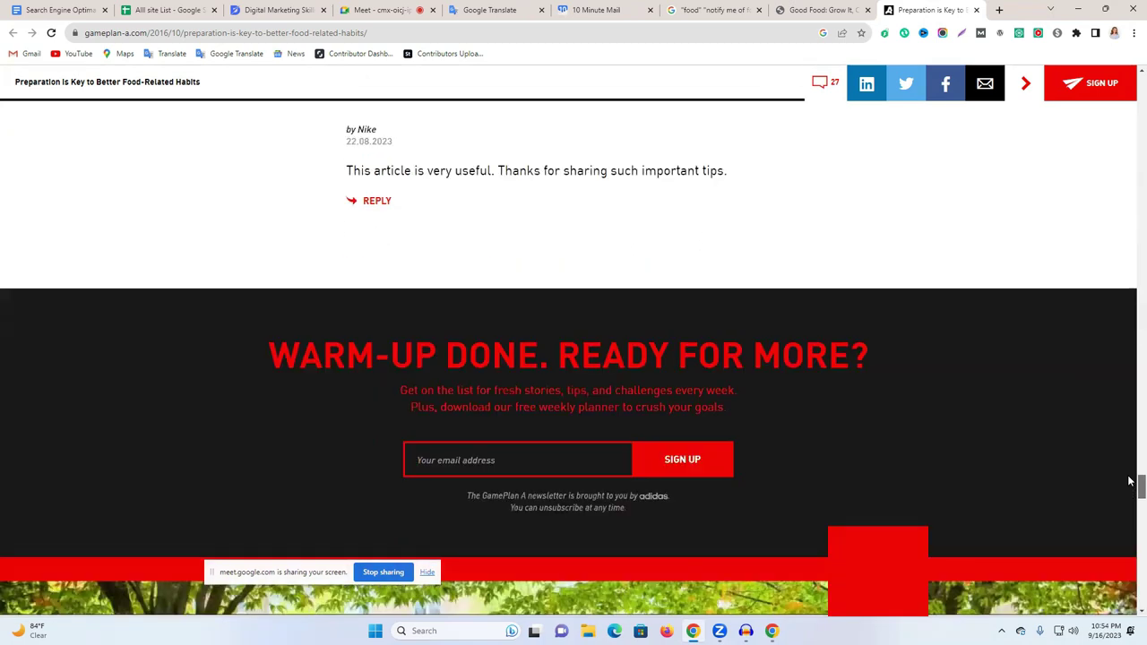
pyautogui.scroll(6, 663, 296)
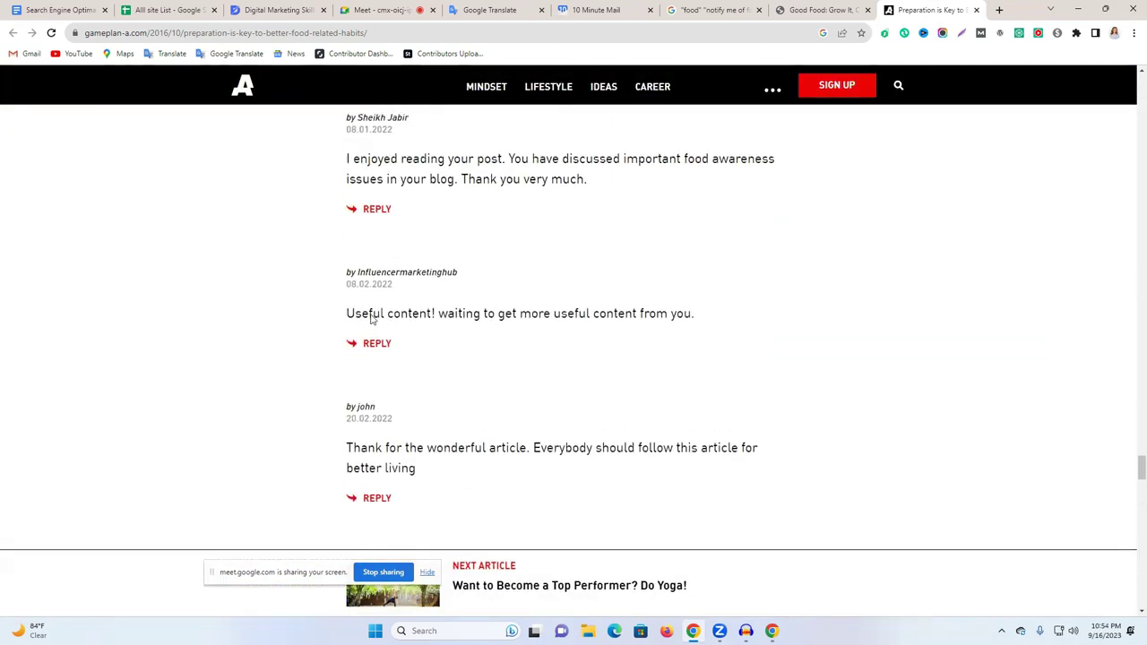
pyautogui.scroll(1, 380, 312)
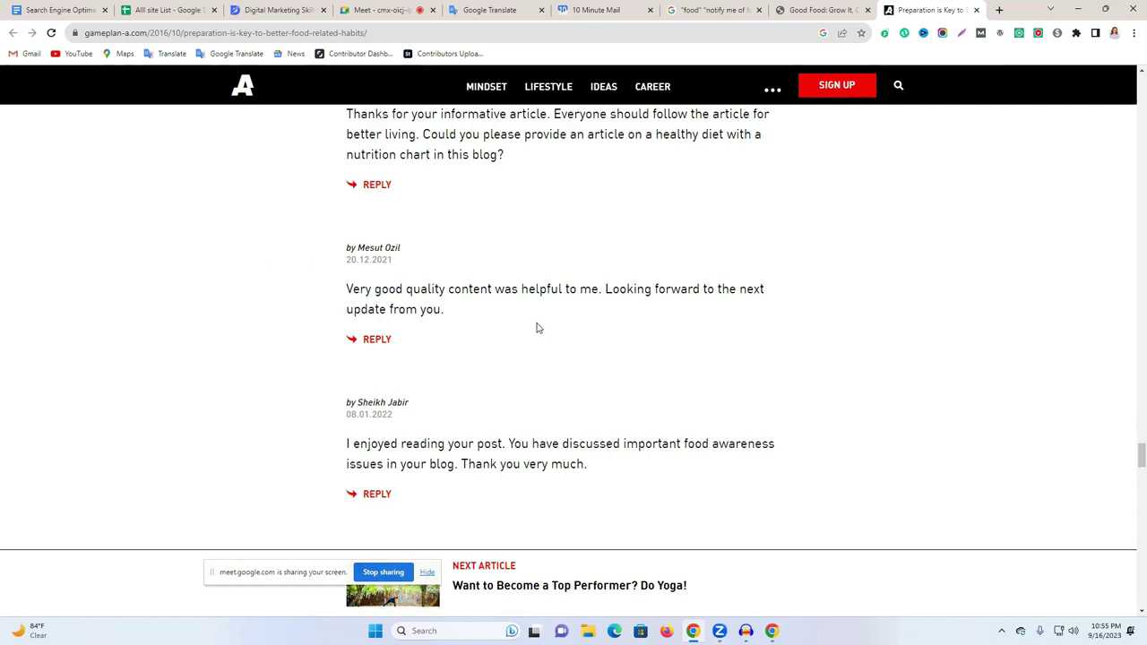
pyautogui.scroll(5, 537, 328)
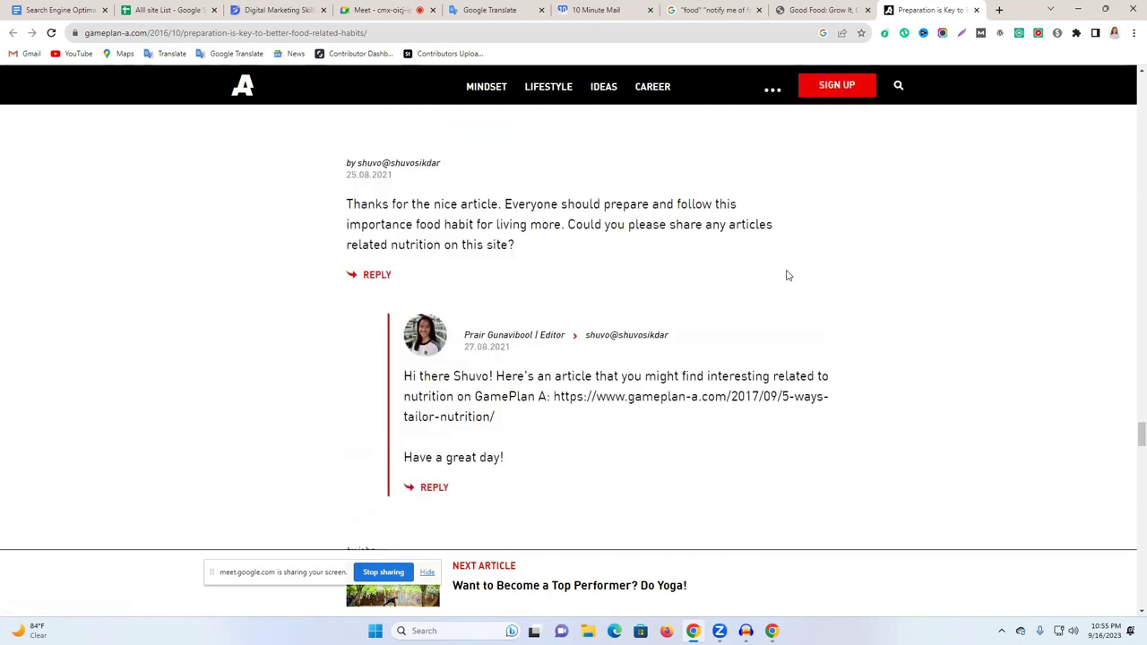
pyautogui.click(812, 10)
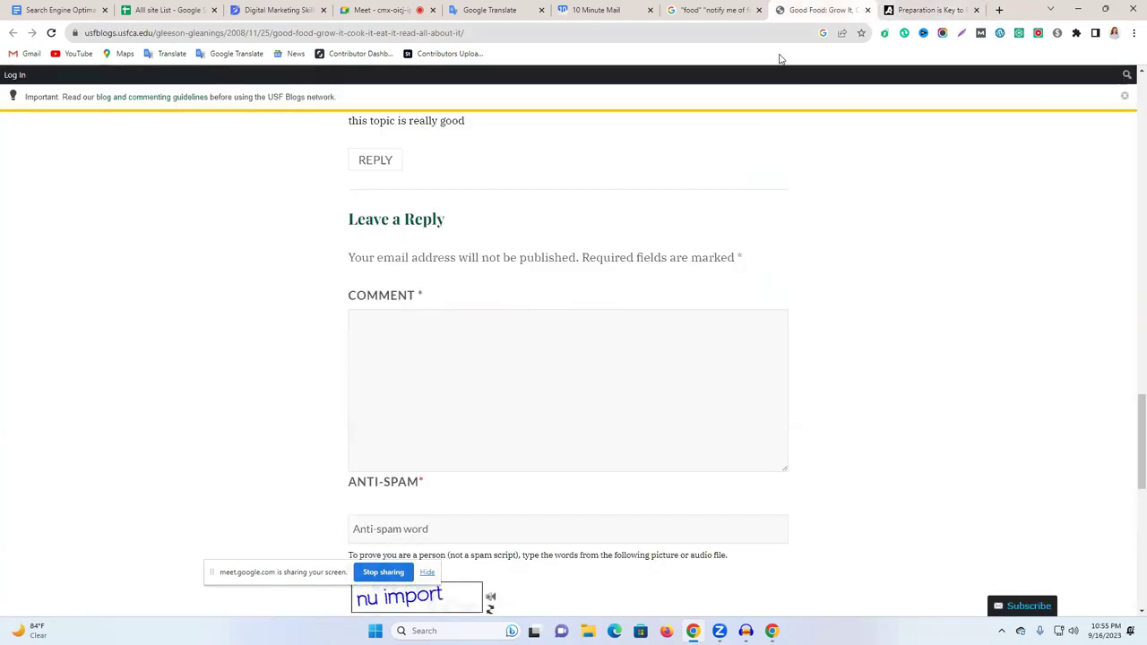
# Paste the prepared comment into the USF Blogs reply box.
pyautogui.scroll(2, 703, 278)
pyautogui.scroll(-3, 704, 274)
pyautogui.scroll(2, 690, 285)
pyautogui.scroll(-1, 686, 287)
pyautogui.click(410, 328)
pyautogui.write('I have found this article very useful. Thanks for sharing such important tips. which I am going to keep in mind.I am also a food blogger and write about healthy foods, recipes, cooking tips, and much more. Here is the link to my blog: thafoodnews.co')
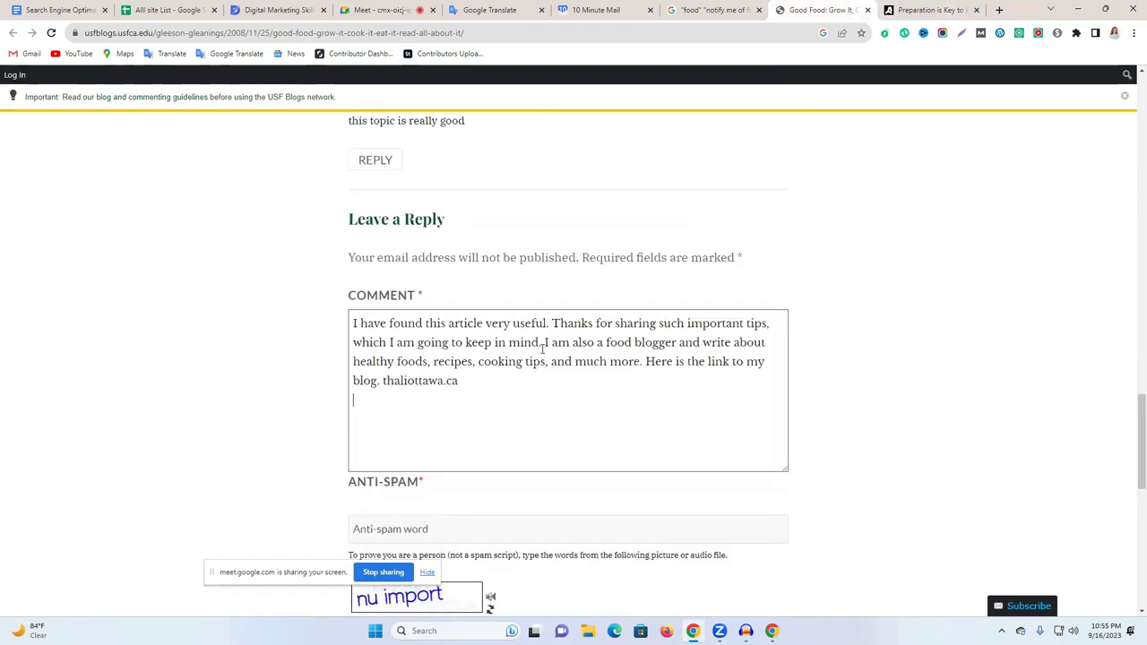
pyautogui.scroll(-3, 420, 372)
# Copy the word ANTI-SPAM from its label into the anti-spam word field.
pyautogui.click(385, 230)
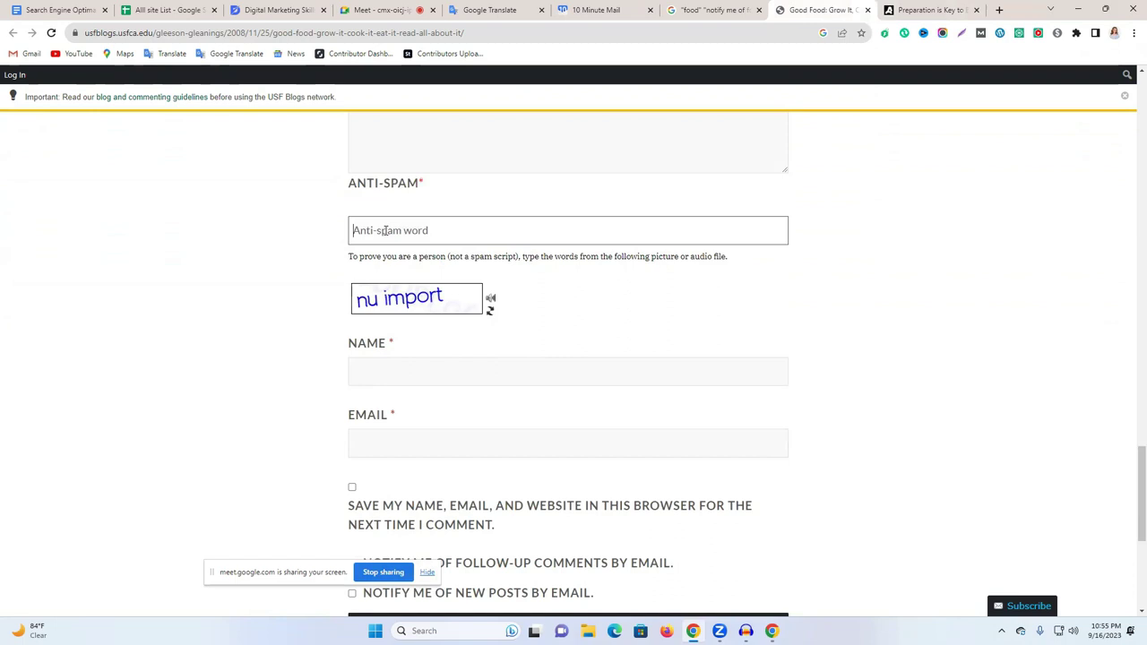
pyautogui.click(382, 187)
pyautogui.tripleClick(386, 189)
pyautogui.click(387, 193)
pyautogui.moveTo(352, 188); pyautogui.dragTo(415, 189)
pyautogui.hotkey('ctrl', 'c')
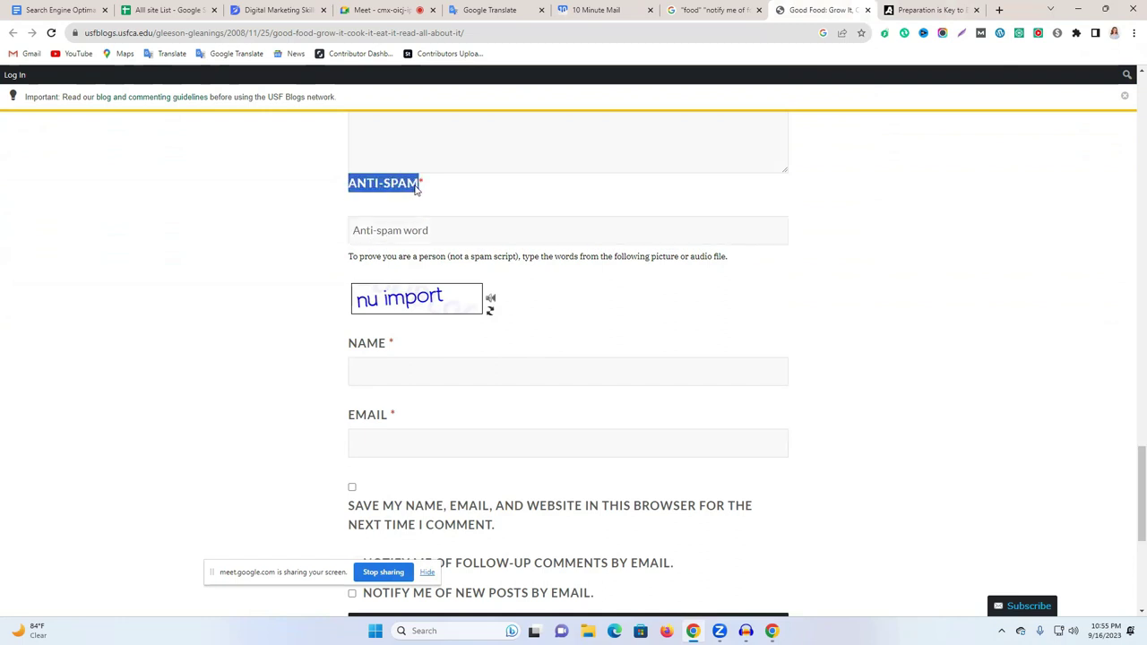
pyautogui.click(407, 231)
pyautogui.hotkey('ctrl', 'v')
pyautogui.scroll(-1, 750, 304)
# Fill in the saved name and paste the temporary email into the Email field.
pyautogui.click(408, 315)
pyautogui.click(448, 350)
pyautogui.click(397, 380)
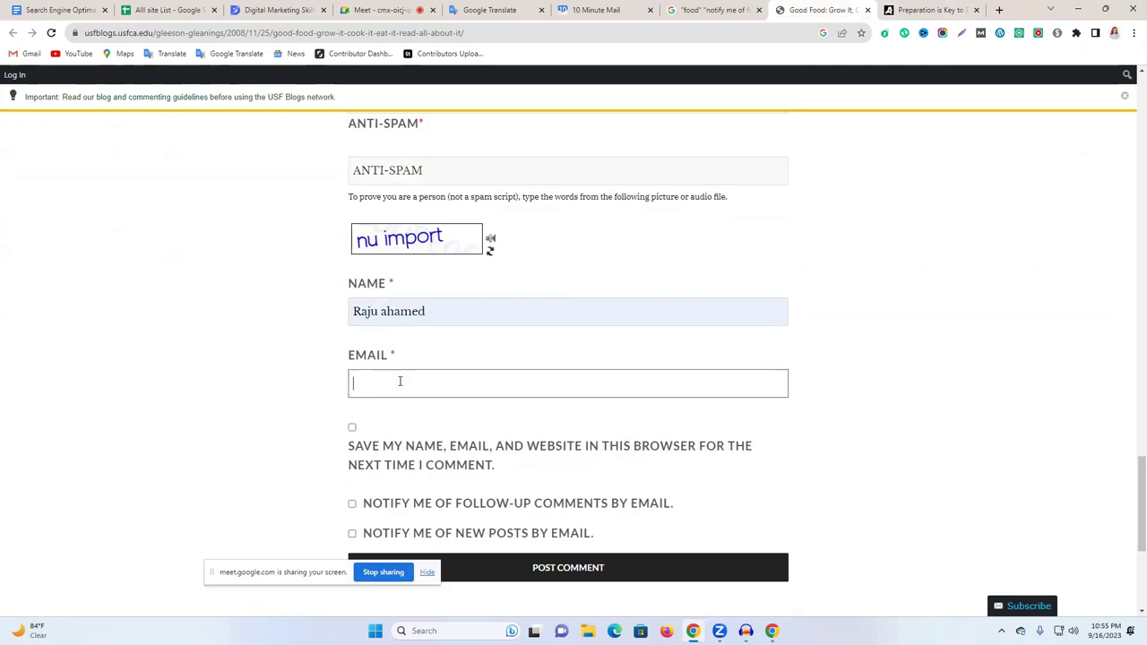
pyautogui.click(596, 10)
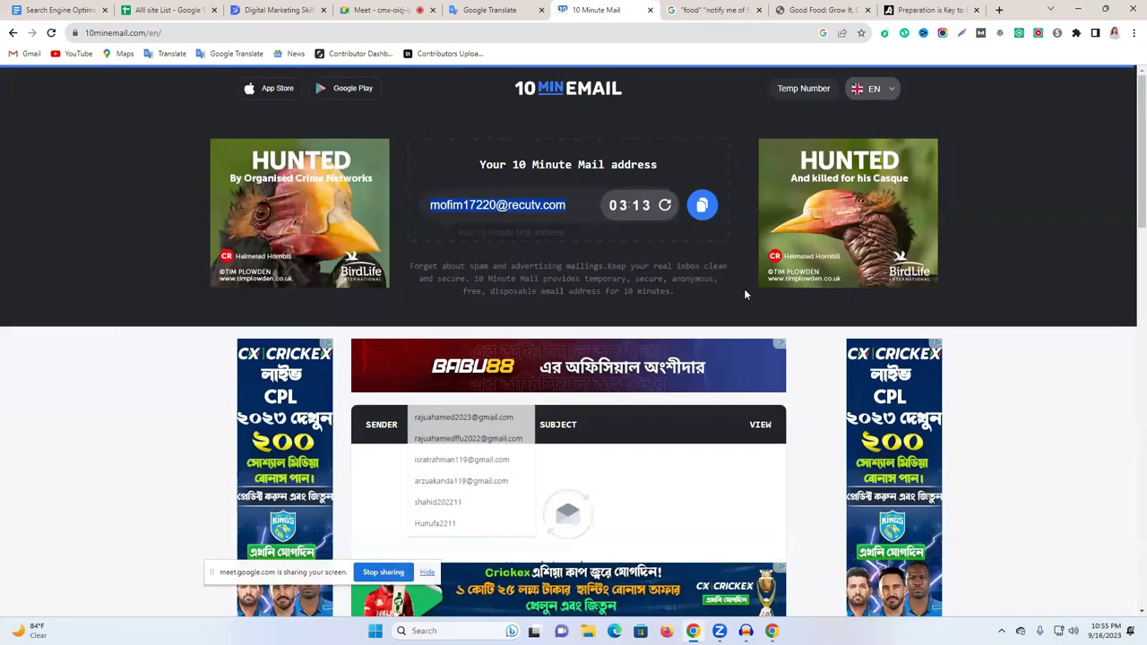
pyautogui.click(701, 206)
pyautogui.click(713, 10)
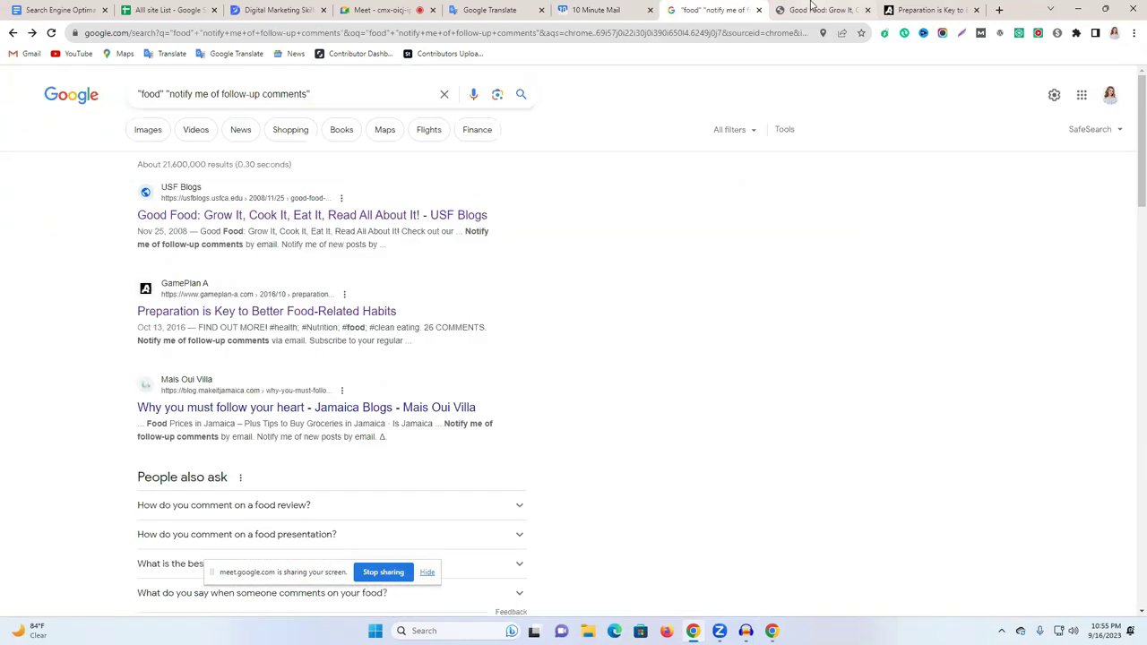
pyautogui.click(823, 9)
pyautogui.hotkey('ctrl', 'v')
pyautogui.scroll(-1, 345, 393)
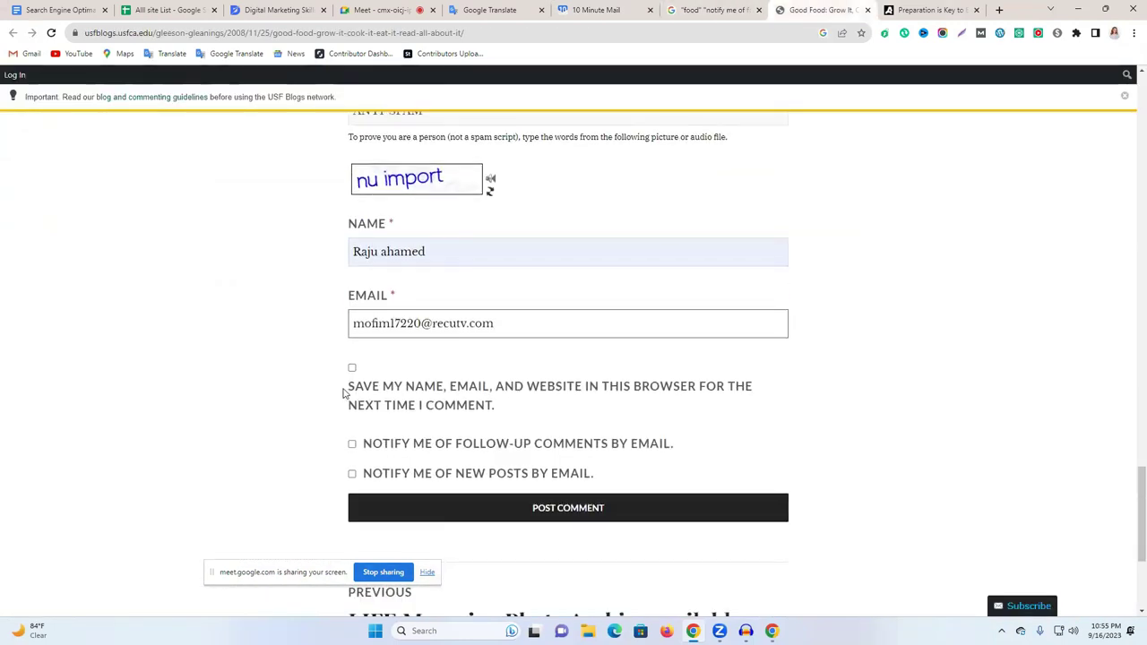
# Tick save details, follow-up comment and new post notifications, then post the comment.
pyautogui.click(351, 369)
pyautogui.click(352, 444)
pyautogui.click(352, 473)
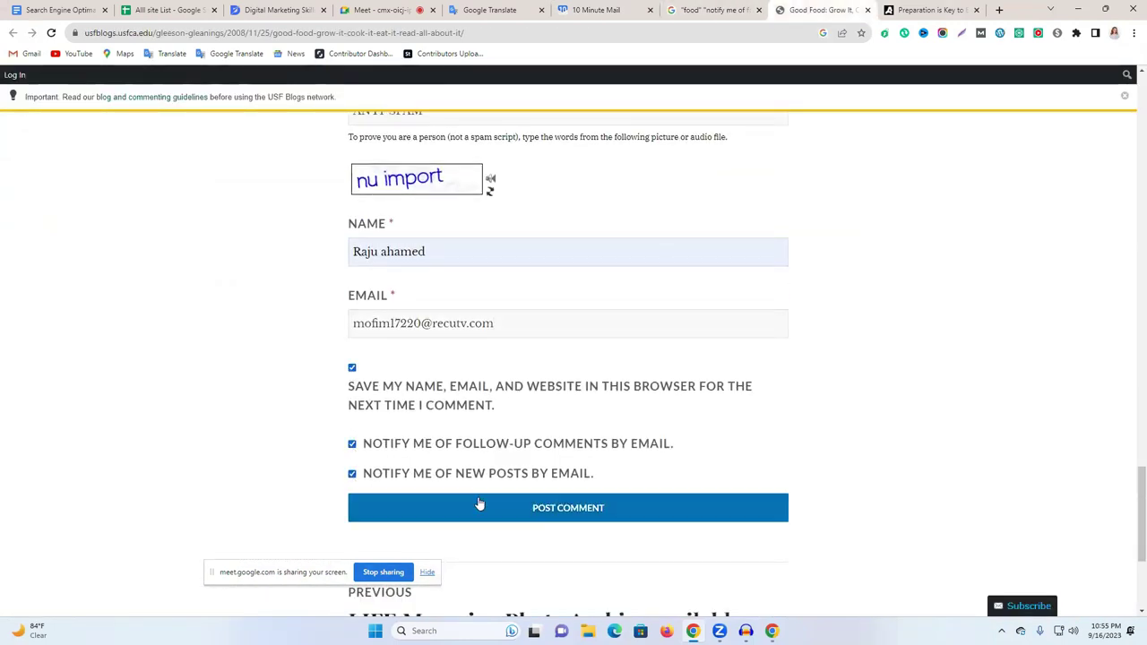
pyautogui.scroll(-3, 543, 471)
pyautogui.scroll(8, 544, 471)
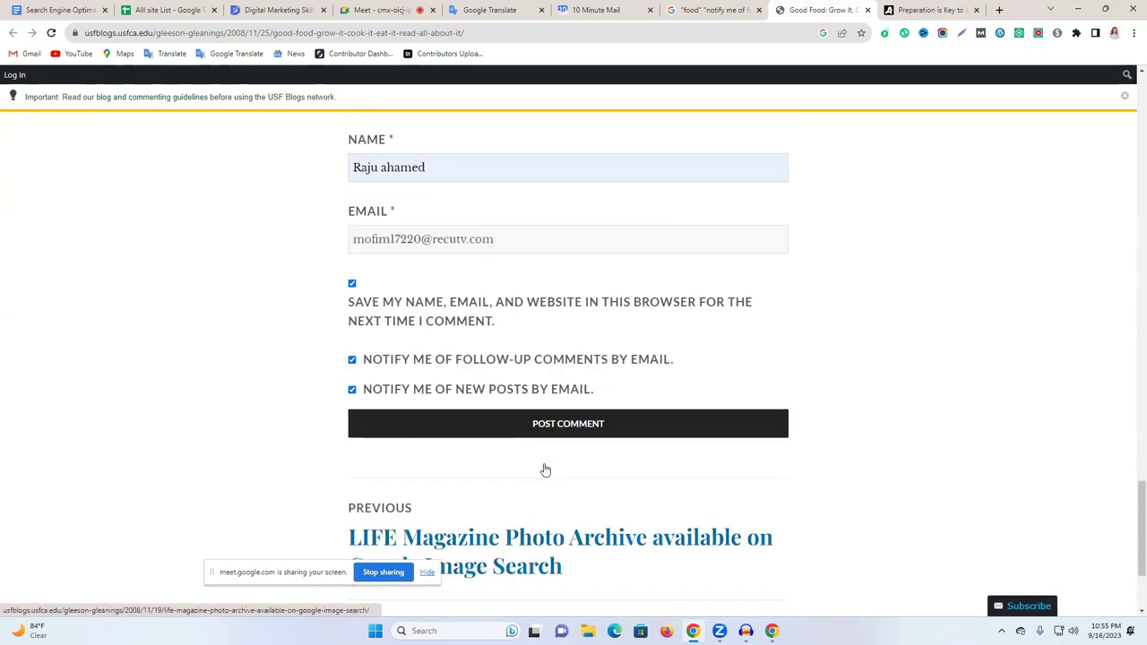
pyautogui.scroll(9, 545, 468)
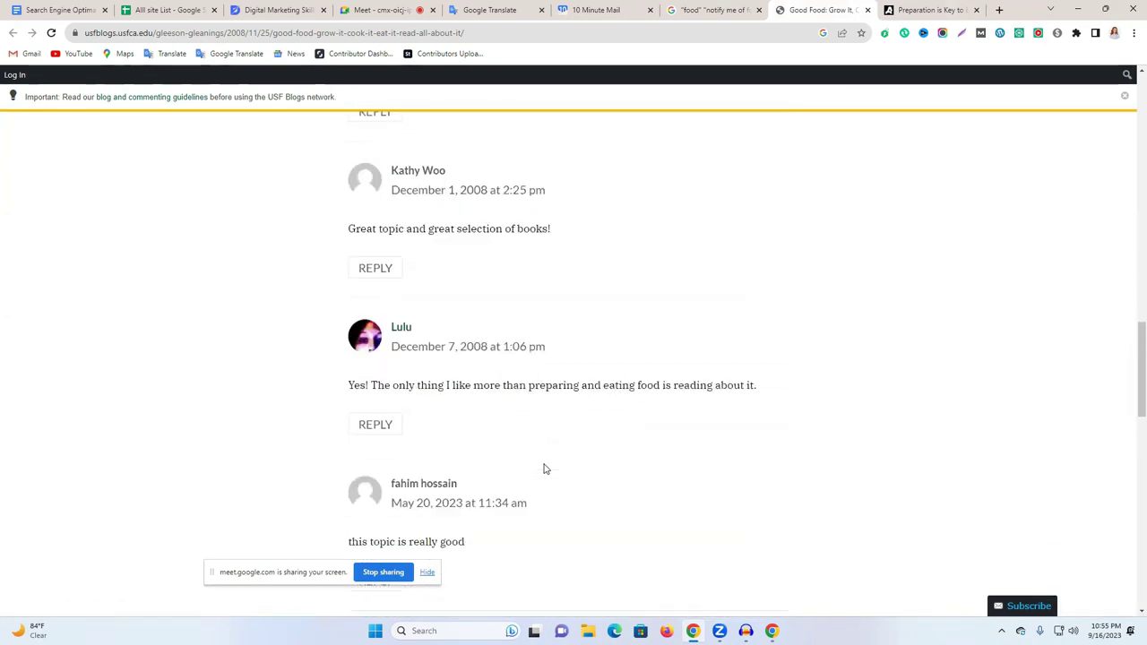
pyautogui.scroll(6, 544, 468)
pyautogui.scroll(-4, 543, 468)
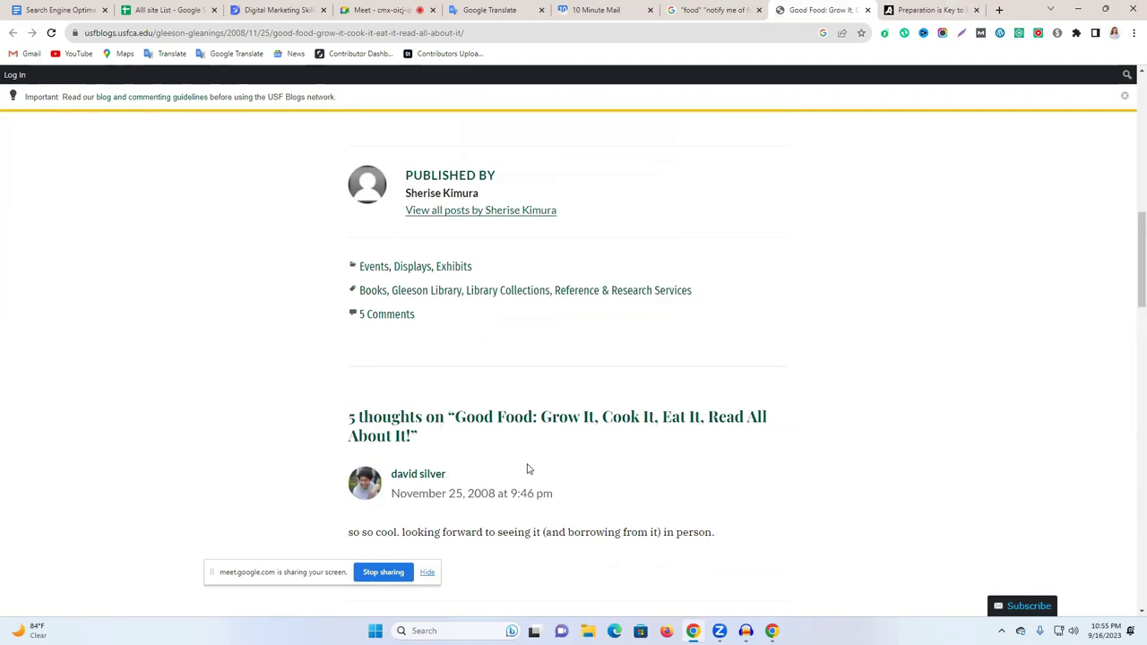
pyautogui.scroll(2, 527, 468)
pyautogui.scroll(5, 527, 467)
pyautogui.scroll(2, 527, 467)
pyautogui.scroll(-13, 526, 464)
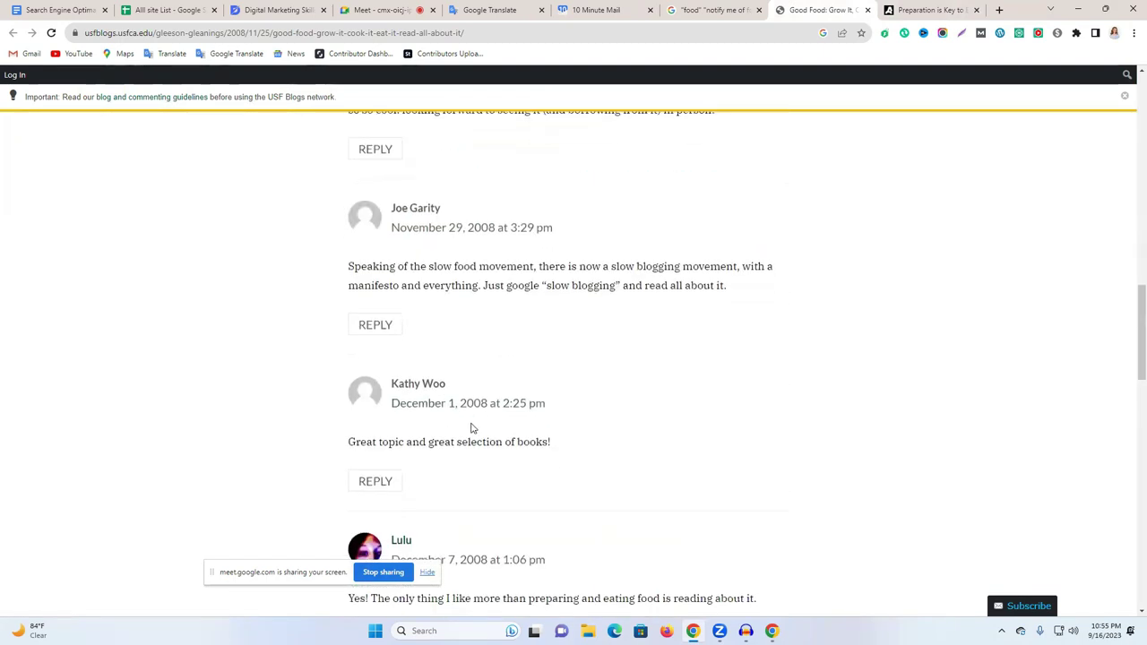
pyautogui.scroll(-12, 472, 429)
pyautogui.click(488, 495)
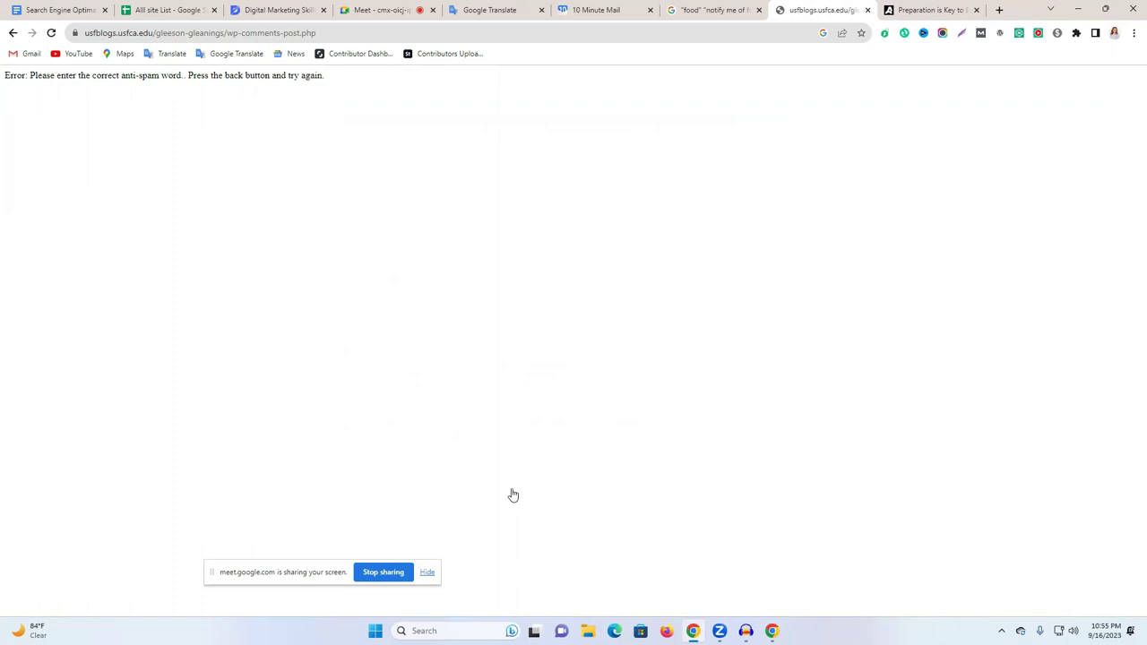
# Return to the comment form and clear the email pasted into the comment box by mistake.
pyautogui.click(13, 33)
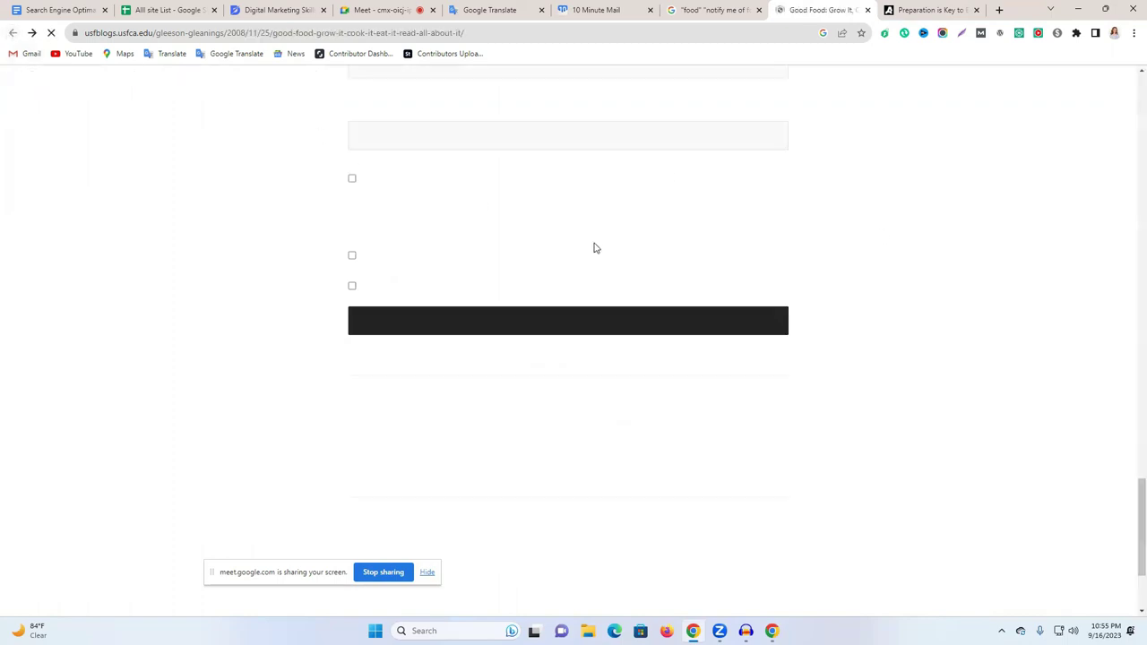
pyautogui.scroll(-1, 535, 357)
pyautogui.scroll(7, 535, 362)
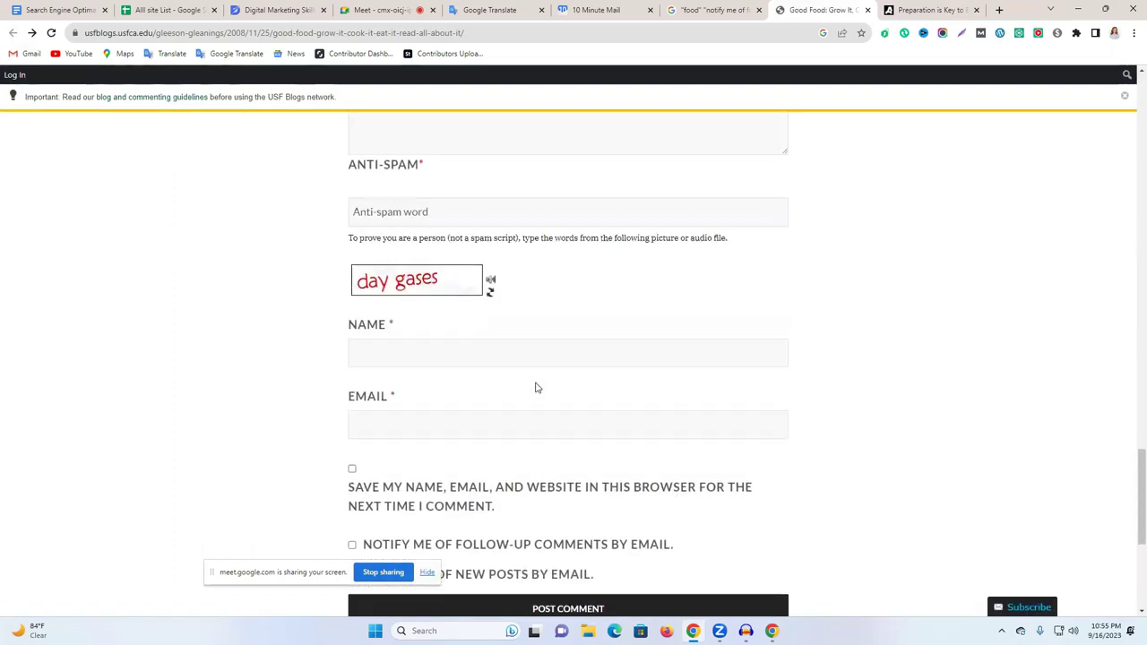
pyautogui.click(455, 348)
pyautogui.hotkey('ctrl', 'v')
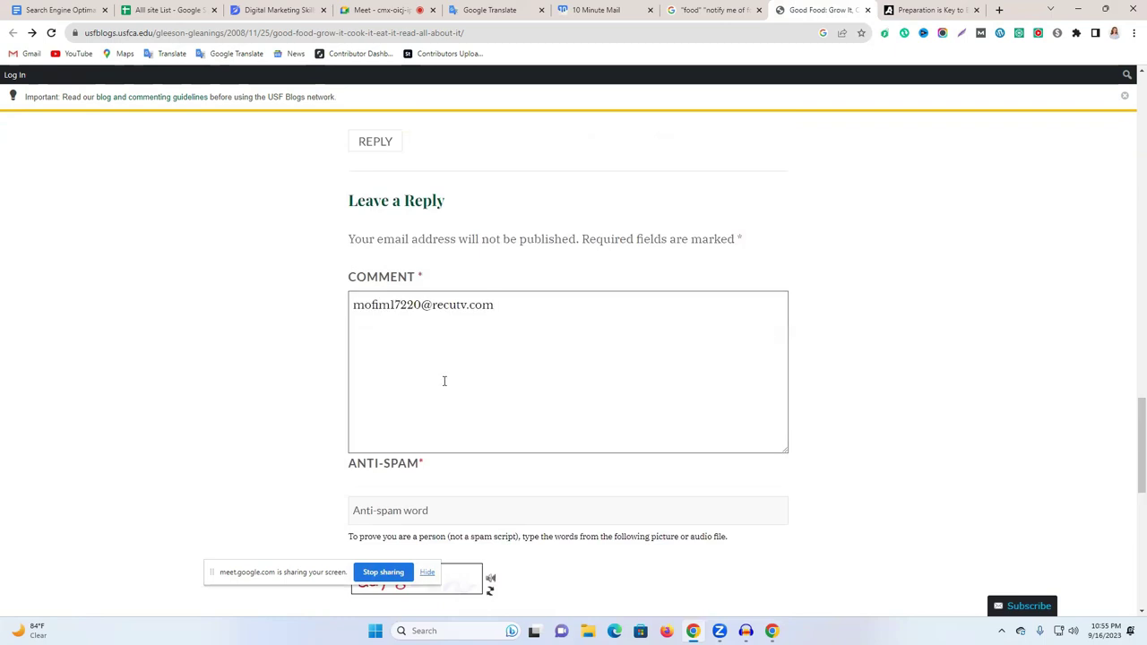
pyautogui.hotkey('ctrl', 'a')
pyautogui.press('BackSpace')
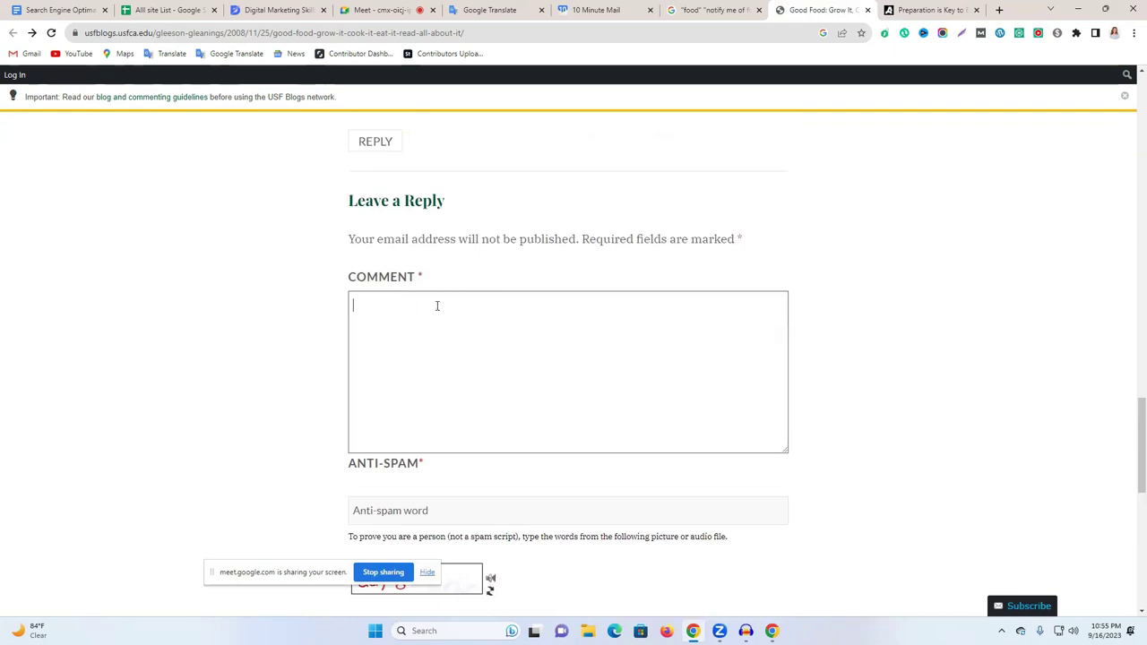
# Paste the temporary email address into the Email field.
pyautogui.scroll(-1, 520, 348)
pyautogui.scroll(-3, 520, 348)
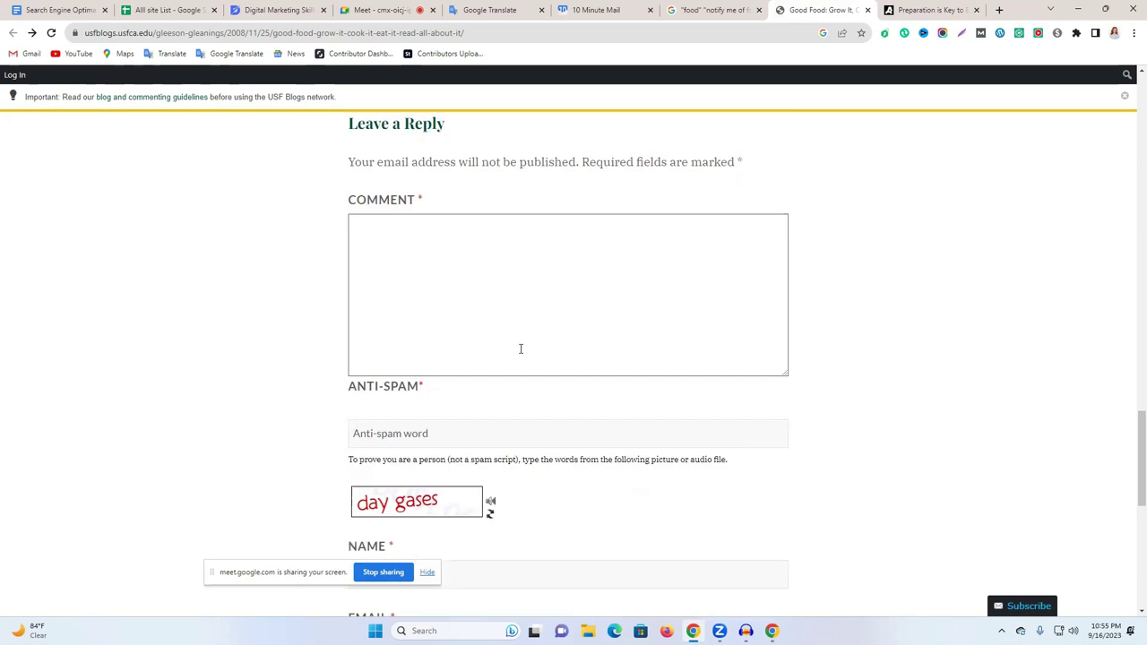
pyautogui.click(391, 362)
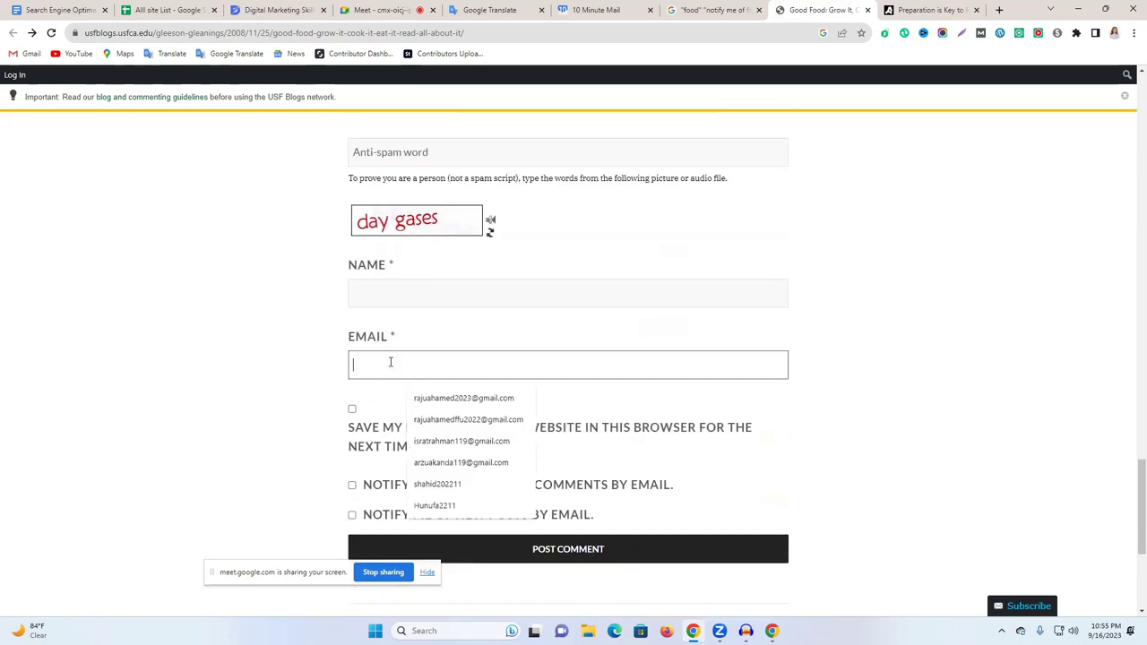
pyautogui.hotkey('ctrl', 'v')
# Paste the food-blogger comment from the Google Doc into the comment box.
pyautogui.scroll(2, 391, 362)
pyautogui.click(69, 8)
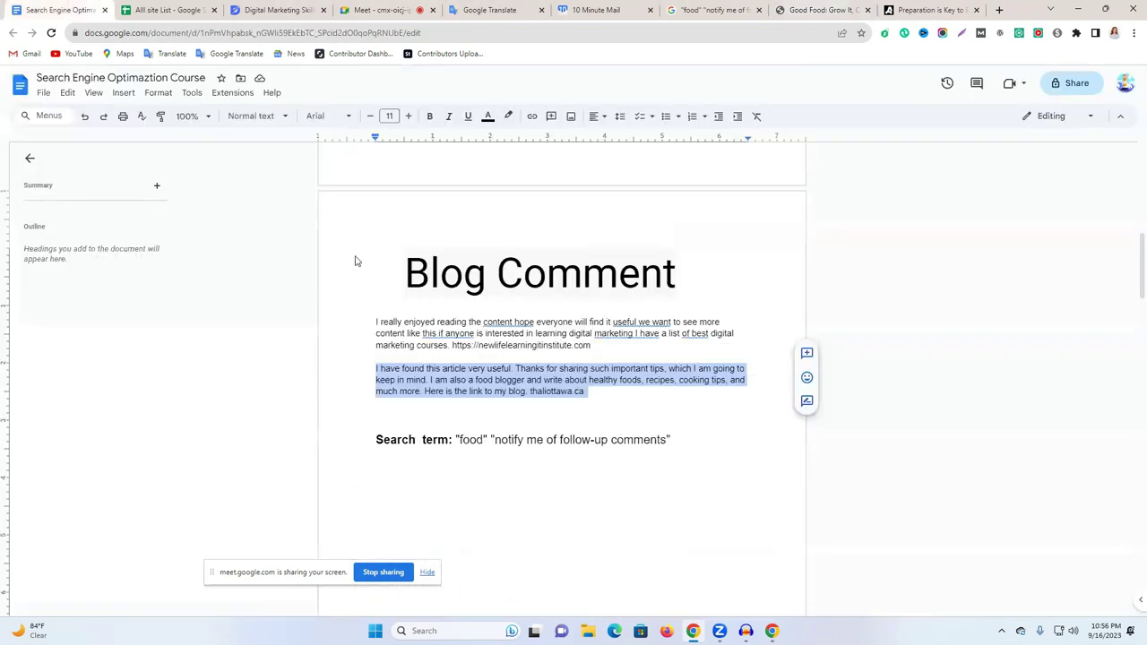
pyautogui.click(820, 10)
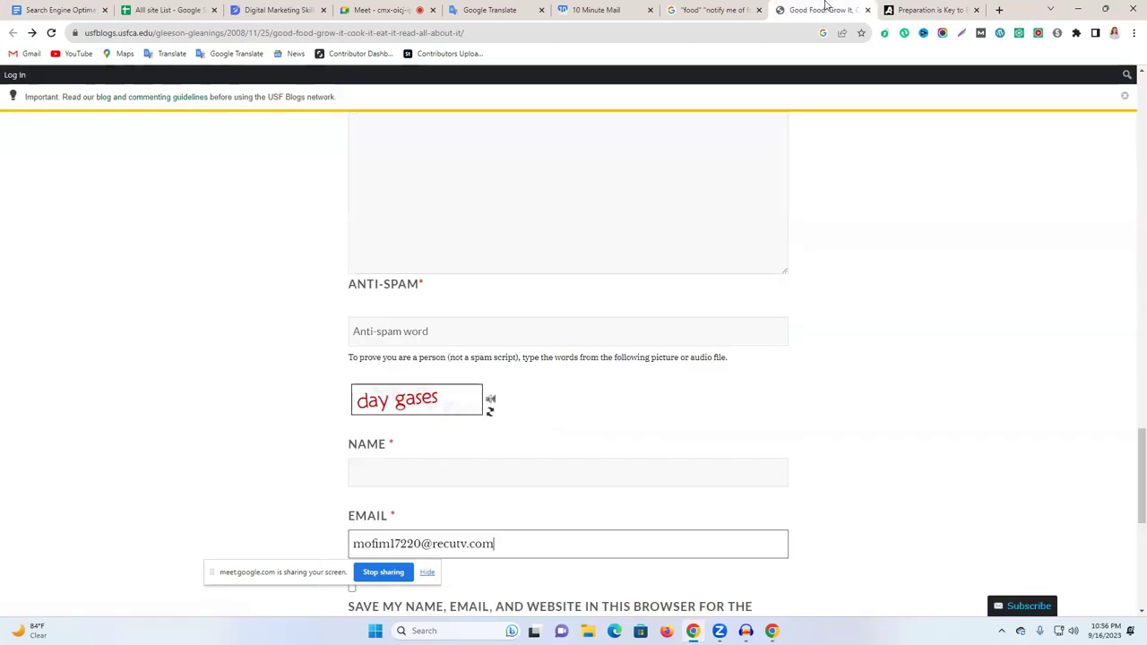
pyautogui.scroll(2, 432, 491)
pyautogui.click(442, 299)
pyautogui.hotkey('ctrl', 'v')
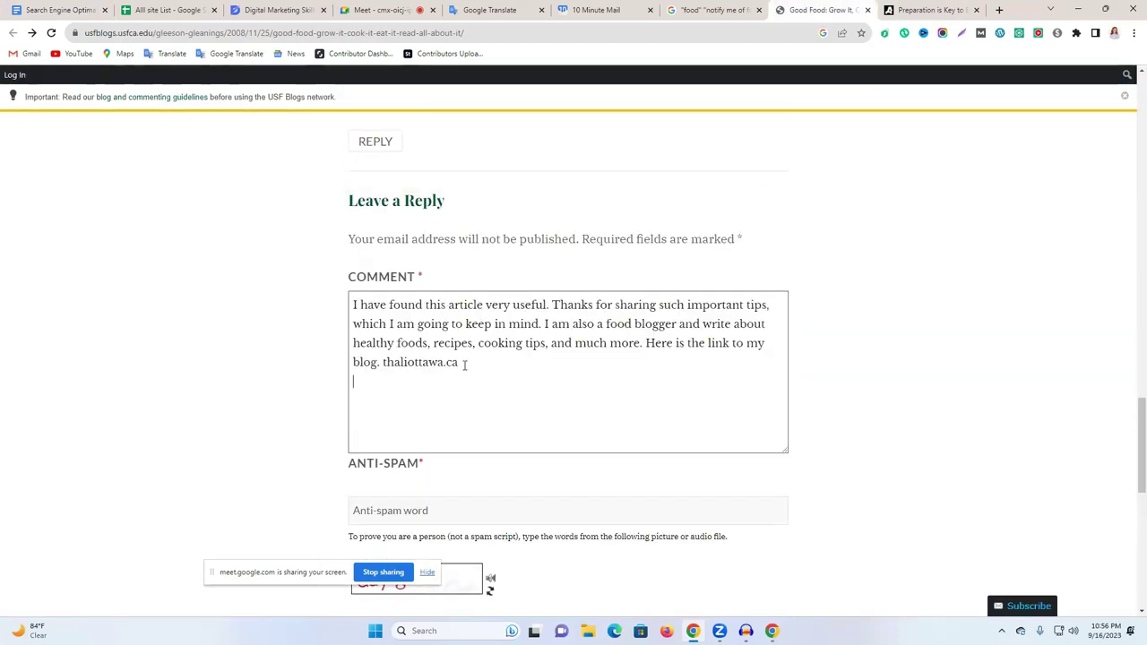
pyautogui.scroll(-1, 431, 405)
pyautogui.scroll(-2, 430, 406)
# Fill in the saved name and enter the anti-spam words 'day gases'.
pyautogui.click(391, 406)
pyautogui.click(434, 446)
pyautogui.click(434, 277)
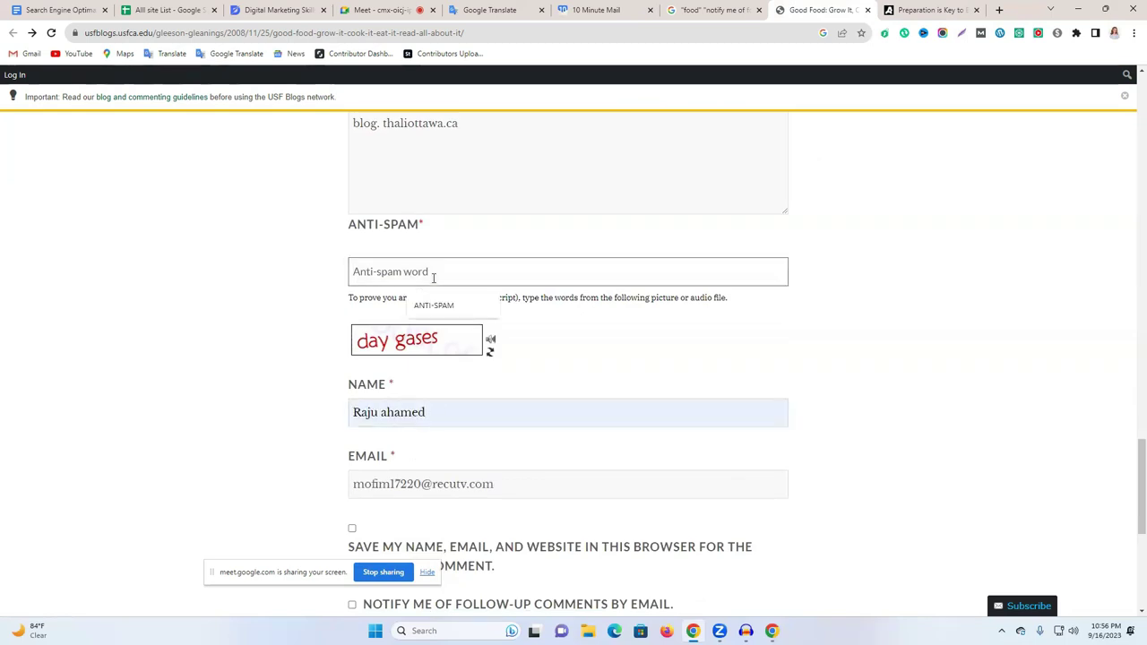
pyautogui.write('Anti-spam')
pyautogui.hotkey('ctrl', 'a')
pyautogui.press('BackSpace')
pyautogui.write('da')
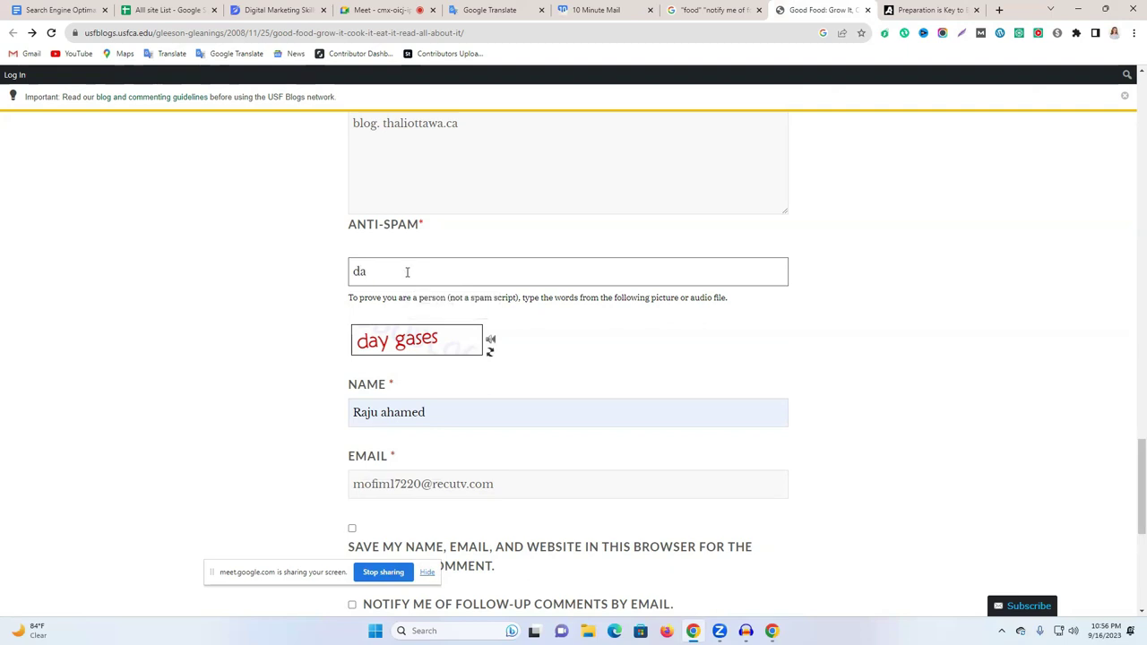
pyautogui.write('y gases')
# Tick all three save and notification options and post the comment.
pyautogui.scroll(-3, 510, 333)
pyautogui.click(352, 231)
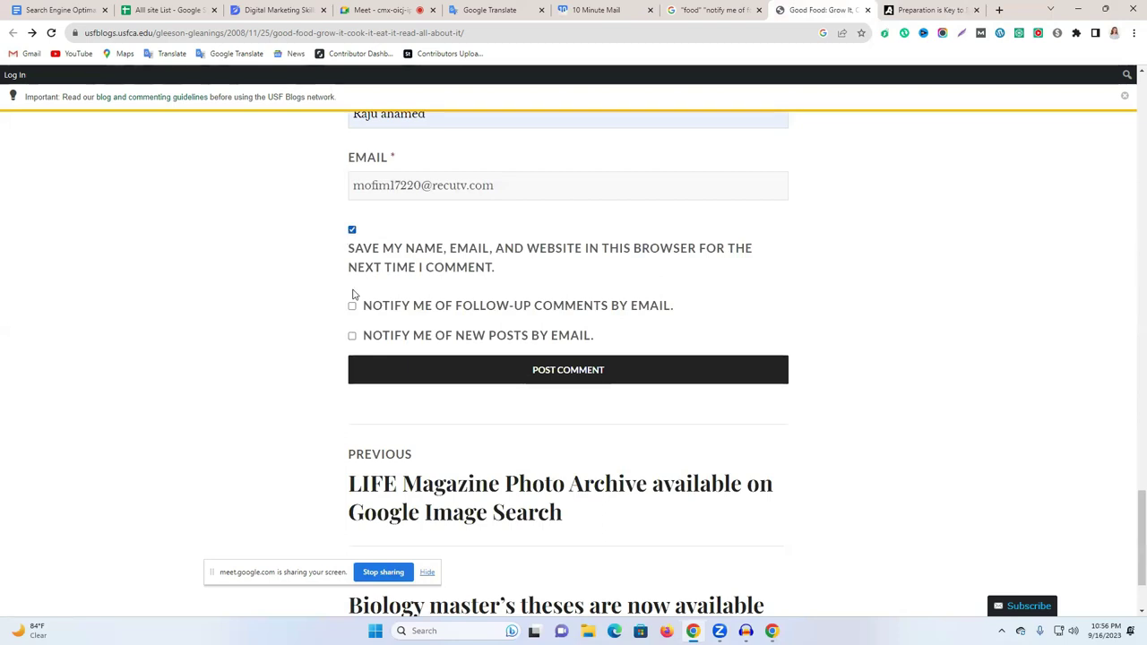
pyautogui.click(352, 305)
pyautogui.click(353, 336)
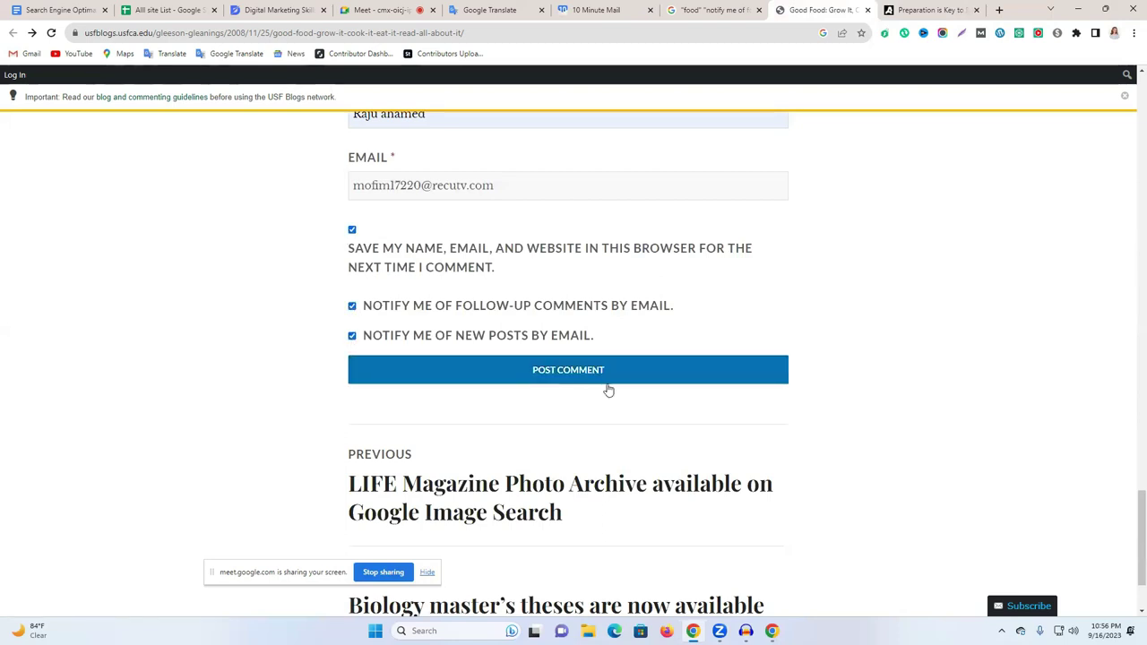
pyautogui.click(618, 380)
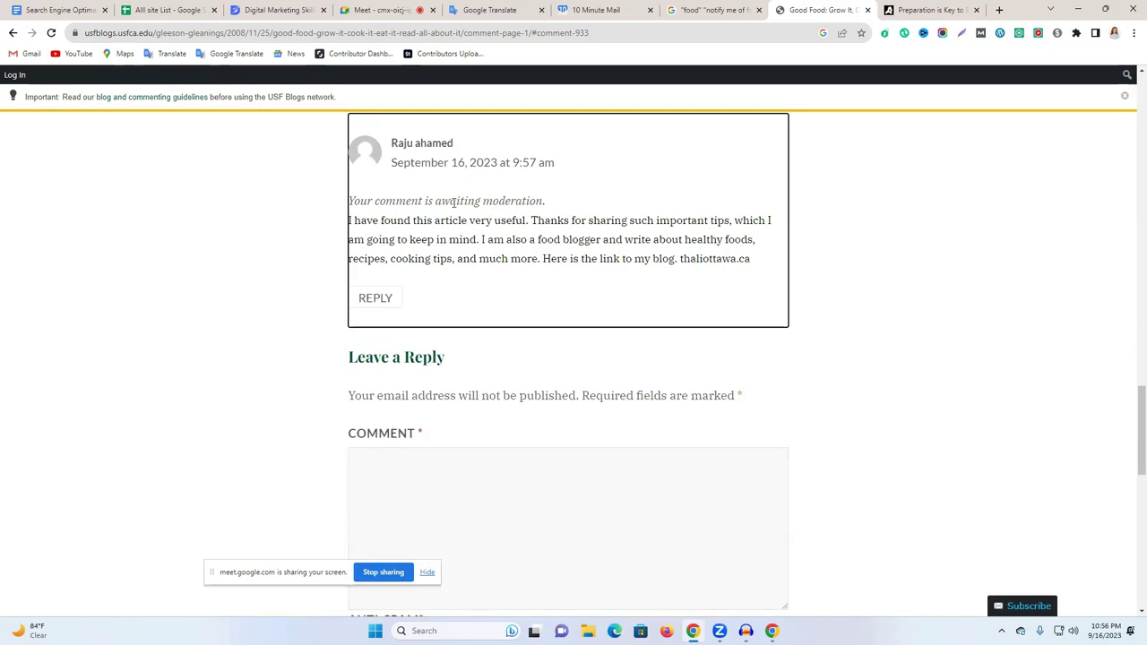
# Copy the USF Blogs comment page's address.
pyautogui.moveTo(444, 199); pyautogui.dragTo(548, 202)
pyautogui.scroll(2, 940, 313)
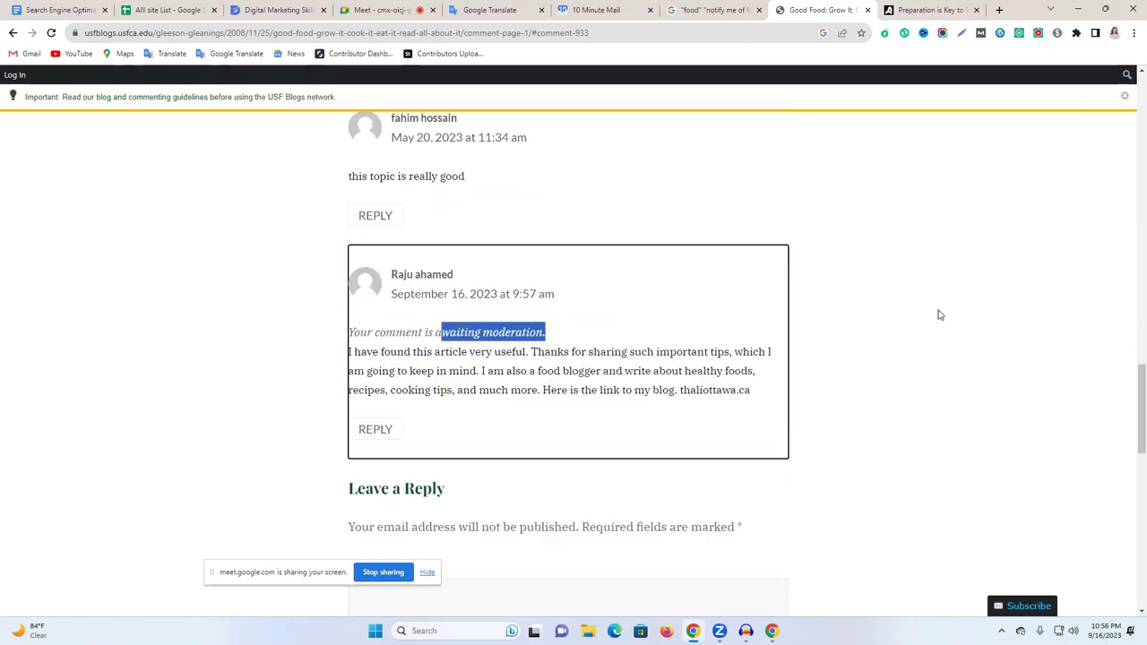
pyautogui.scroll(-1, 828, 321)
pyautogui.click(236, 32)
pyautogui.rightClick(242, 34)
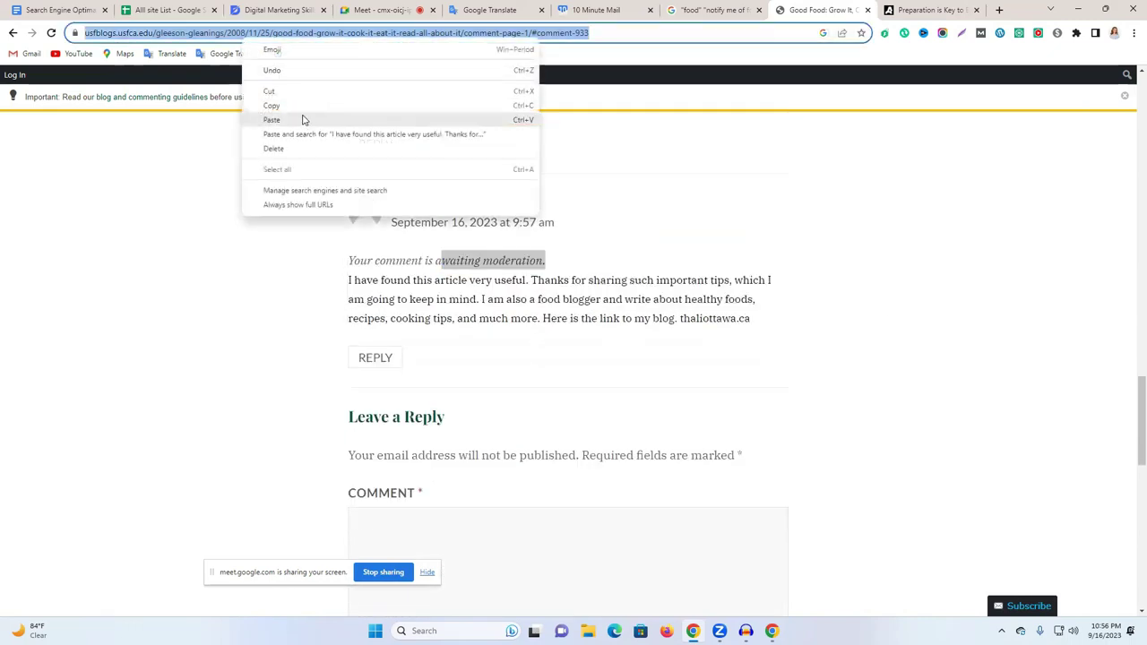
pyautogui.click(308, 109)
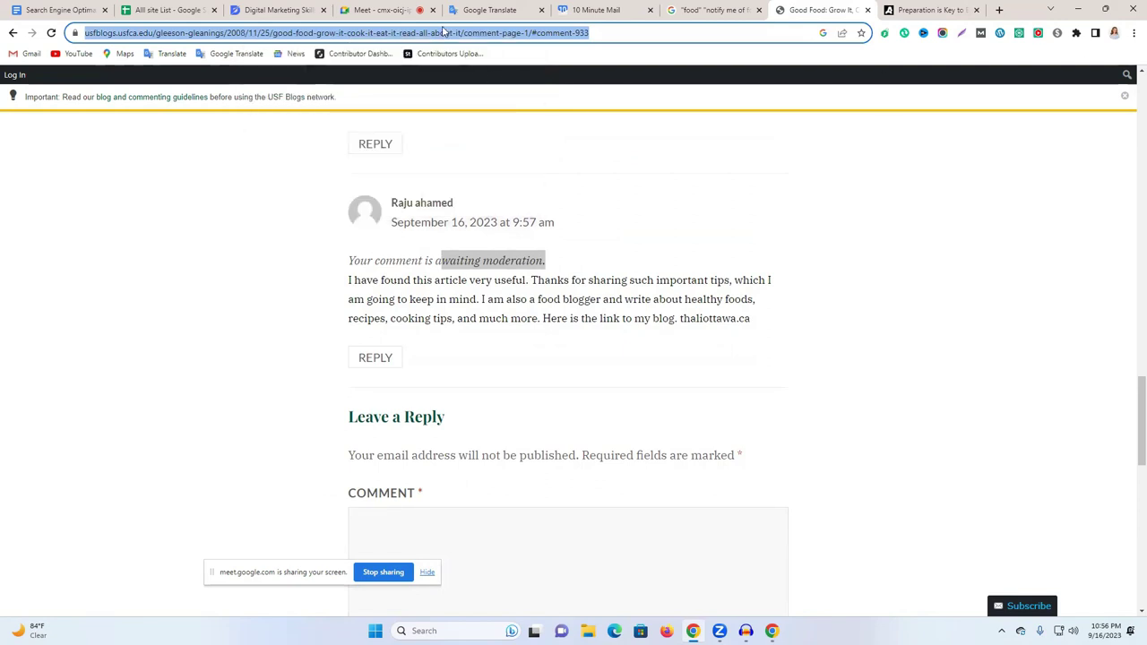
pyautogui.rightClick(443, 31)
pyautogui.click(499, 102)
# Load the comment page in a new incognito window to check the posted comment.
pyautogui.click(1134, 32)
pyautogui.click(1004, 80)
pyautogui.hotkey('ctrl', 'v')
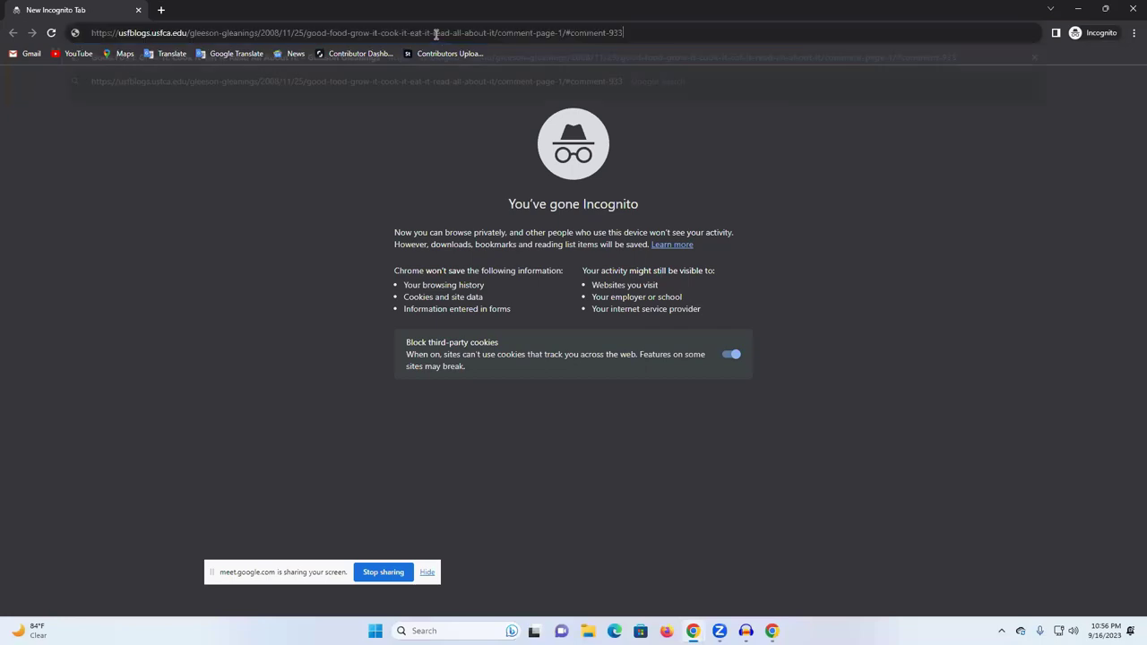
pyautogui.press('Return')
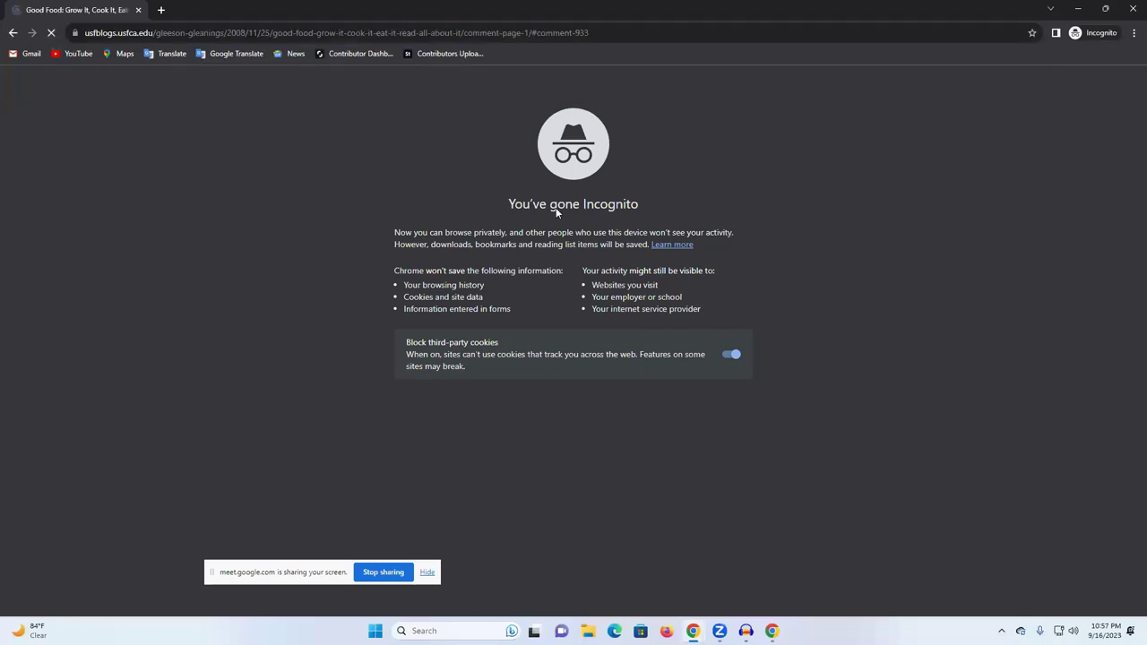
pyautogui.scroll(-5, 556, 215)
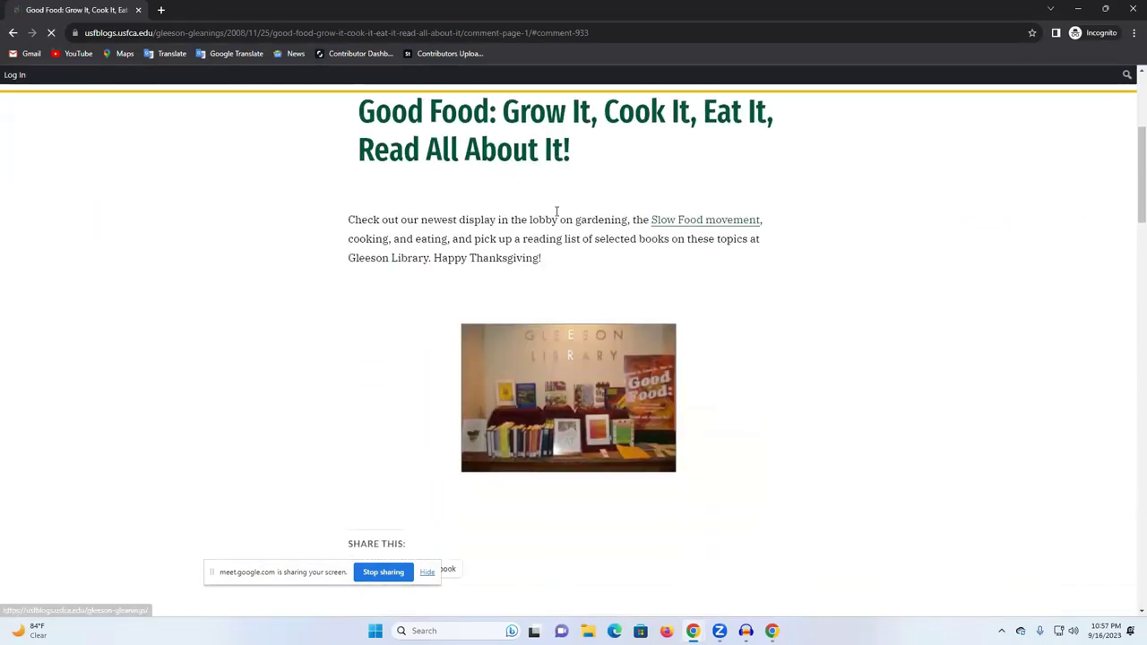
pyautogui.scroll(-5, 565, 220)
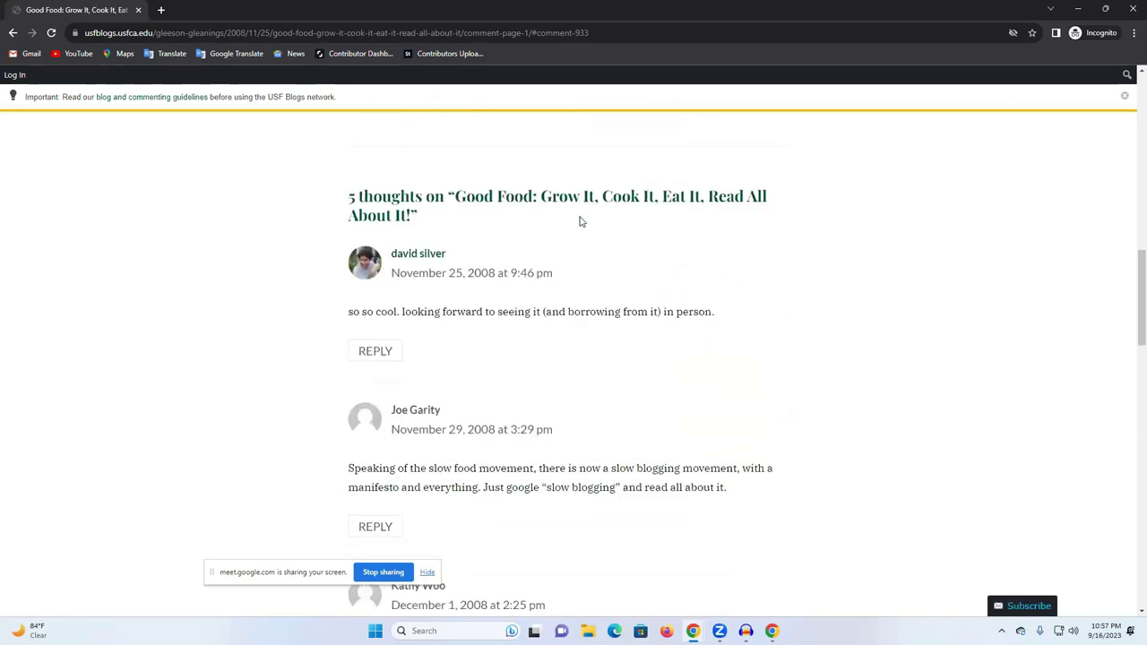
pyautogui.scroll(-8, 579, 222)
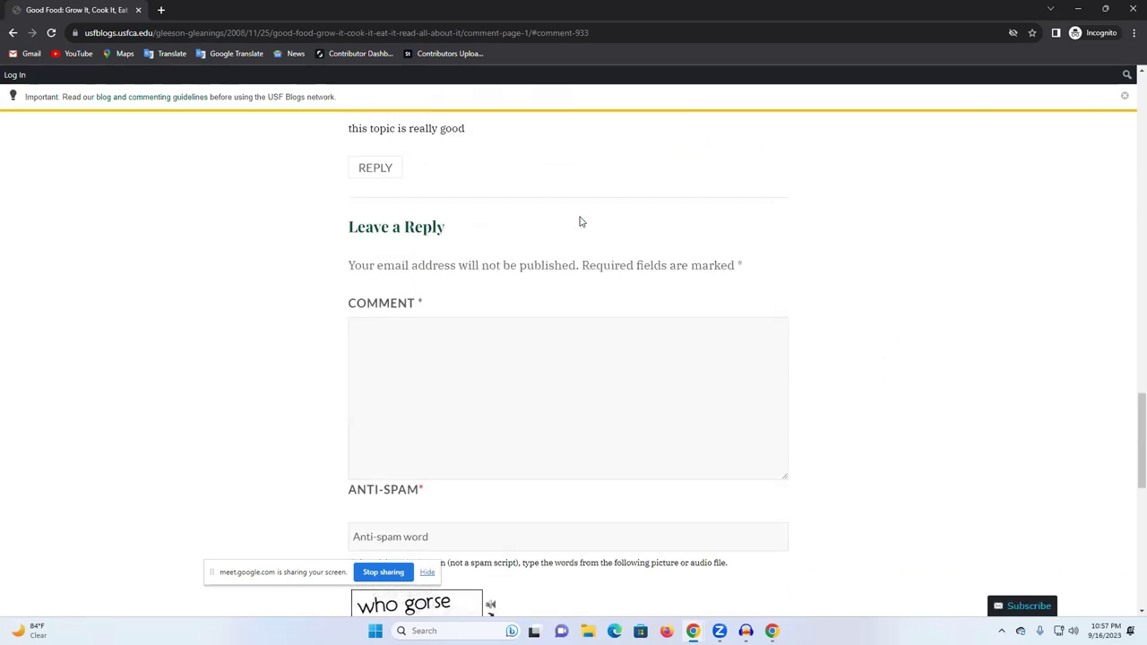
pyautogui.scroll(8, 496, 335)
pyautogui.scroll(3, 529, 325)
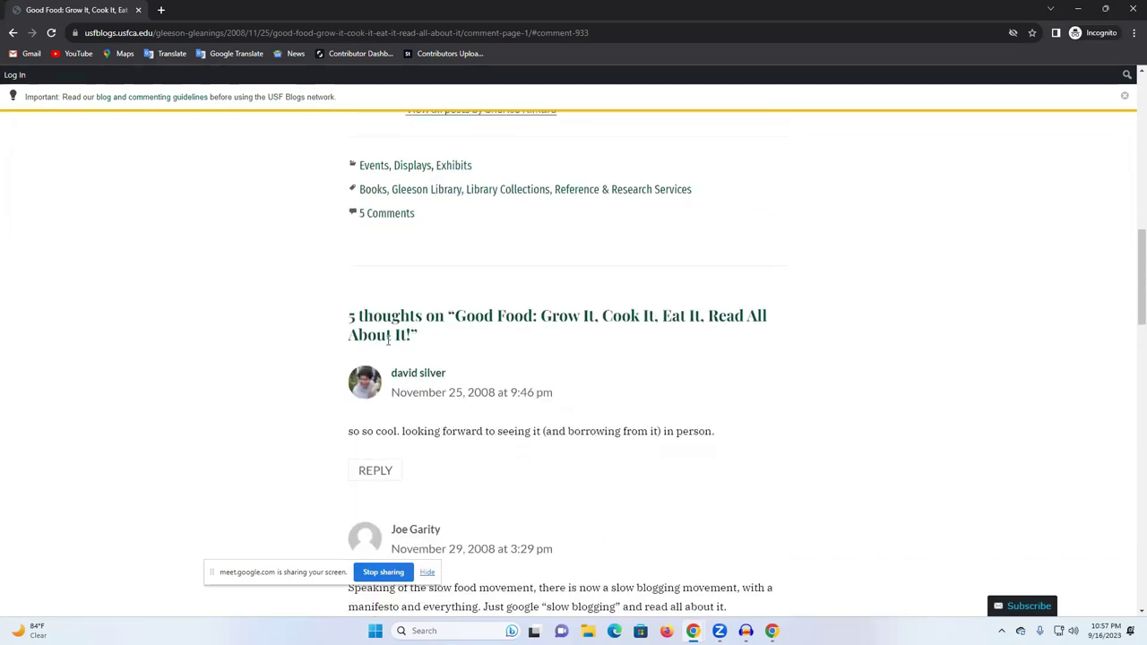
pyautogui.scroll(-4, 519, 373)
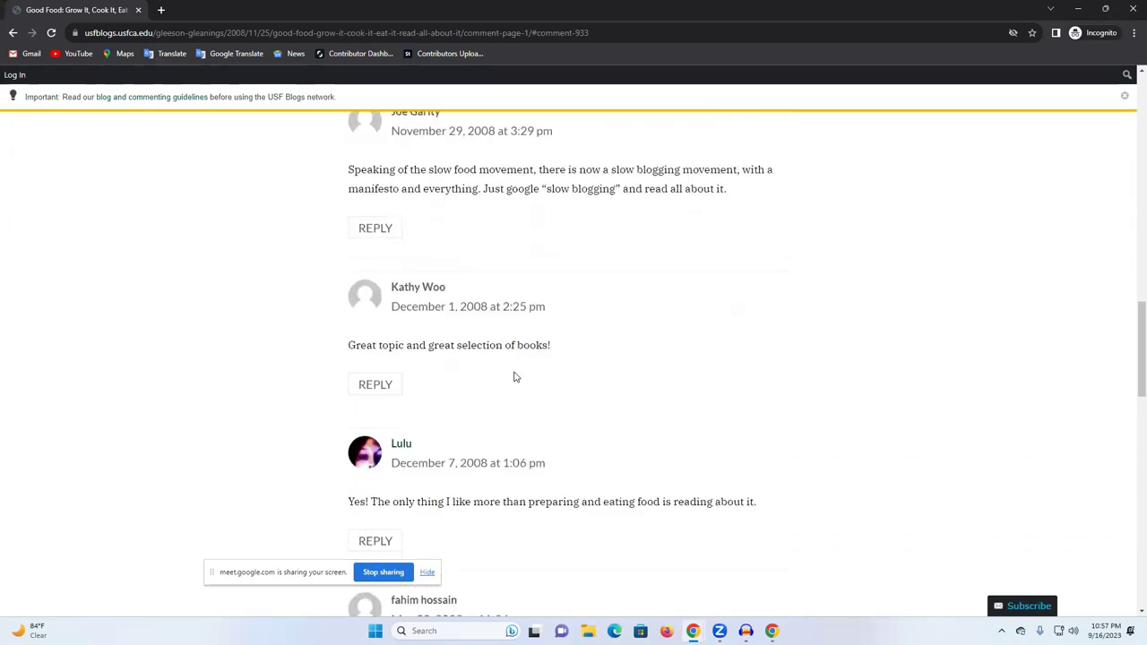
pyautogui.scroll(-6, 514, 374)
# Close the incognito window and view the comment awaiting moderation in the main window.
pyautogui.click(1131, 7)
pyautogui.tripleClick(372, 259)
pyautogui.click(197, 296)
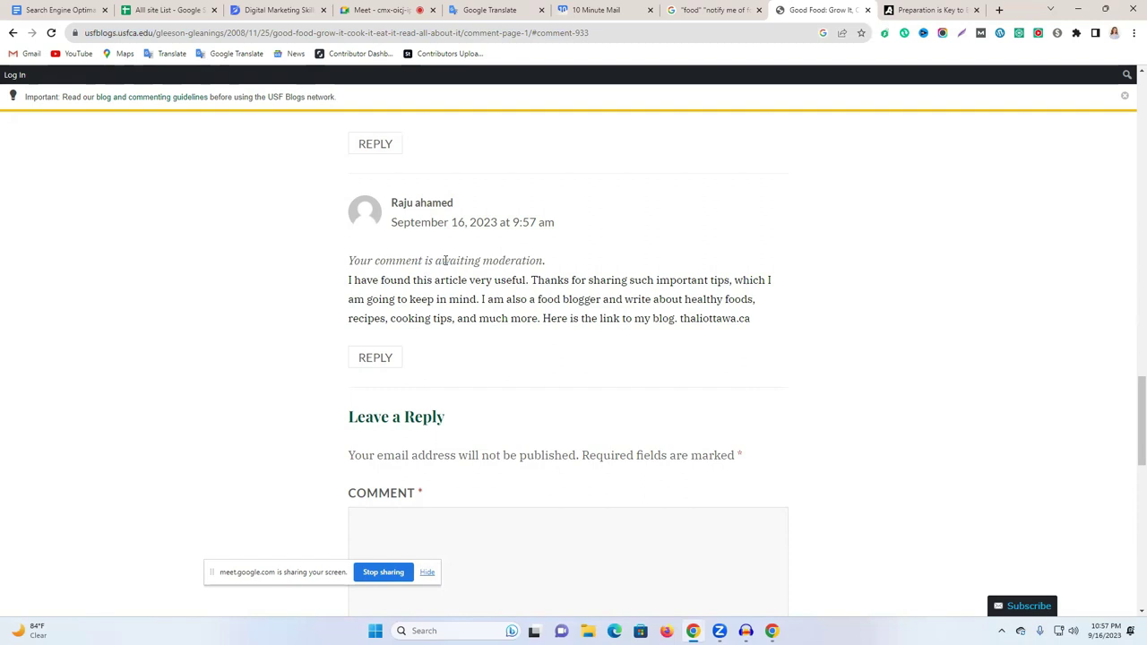
pyautogui.moveTo(562, 267); pyautogui.dragTo(323, 267)
pyautogui.click(298, 271)
pyautogui.scroll(2, 953, 361)
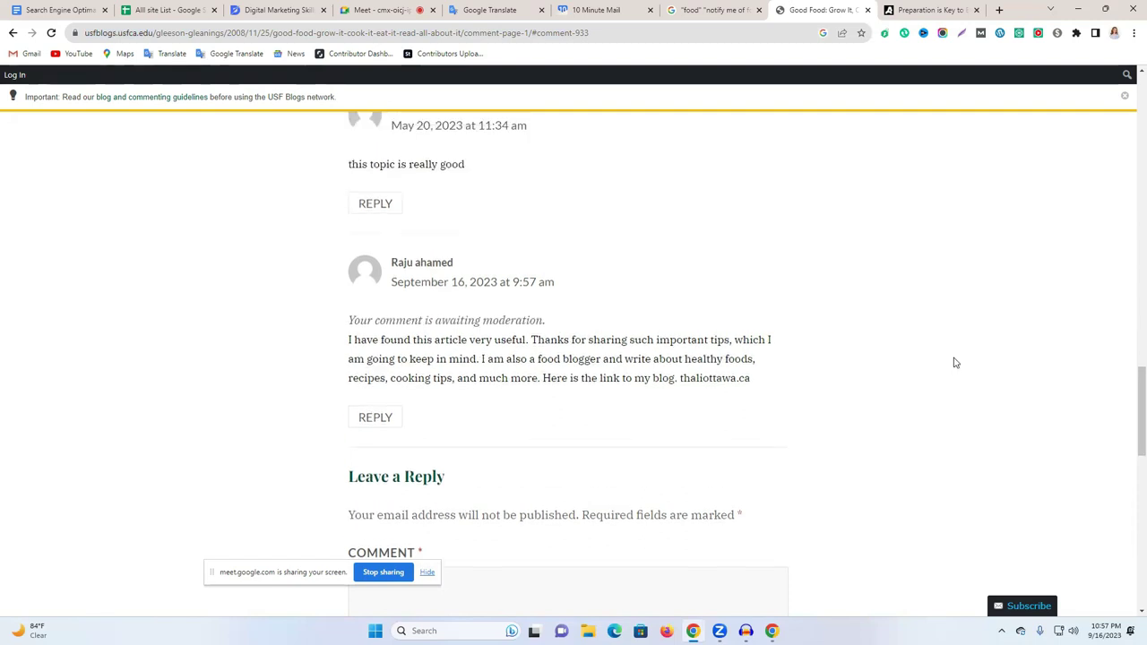
pyautogui.scroll(-2, 953, 361)
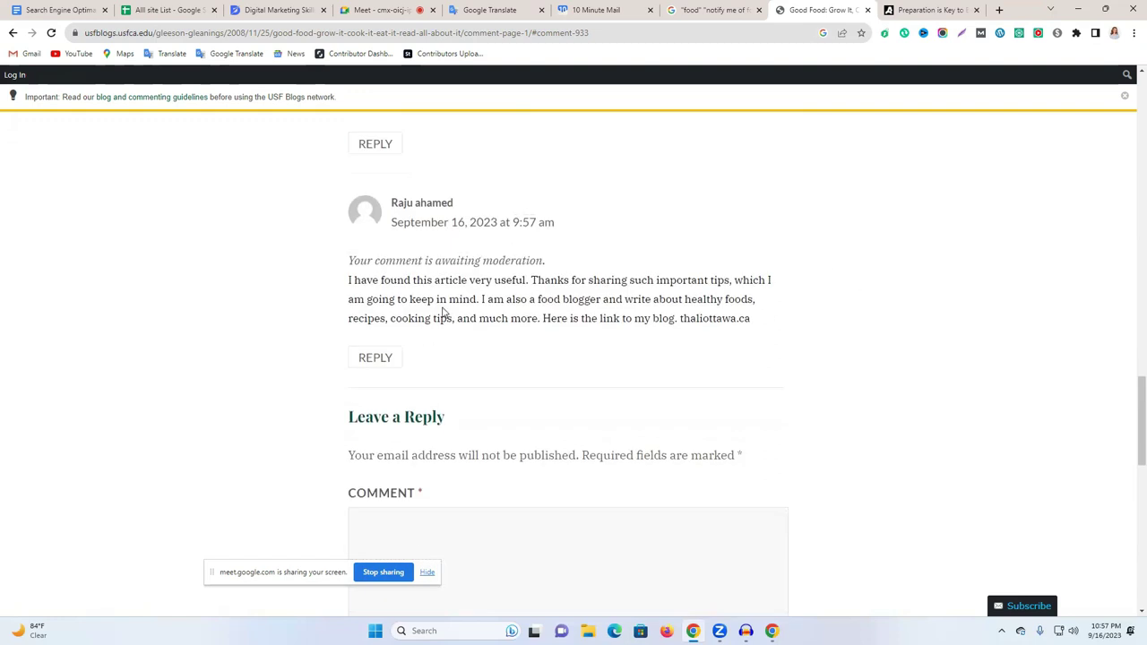
pyautogui.scroll(1, 442, 311)
pyautogui.scroll(1, 635, 350)
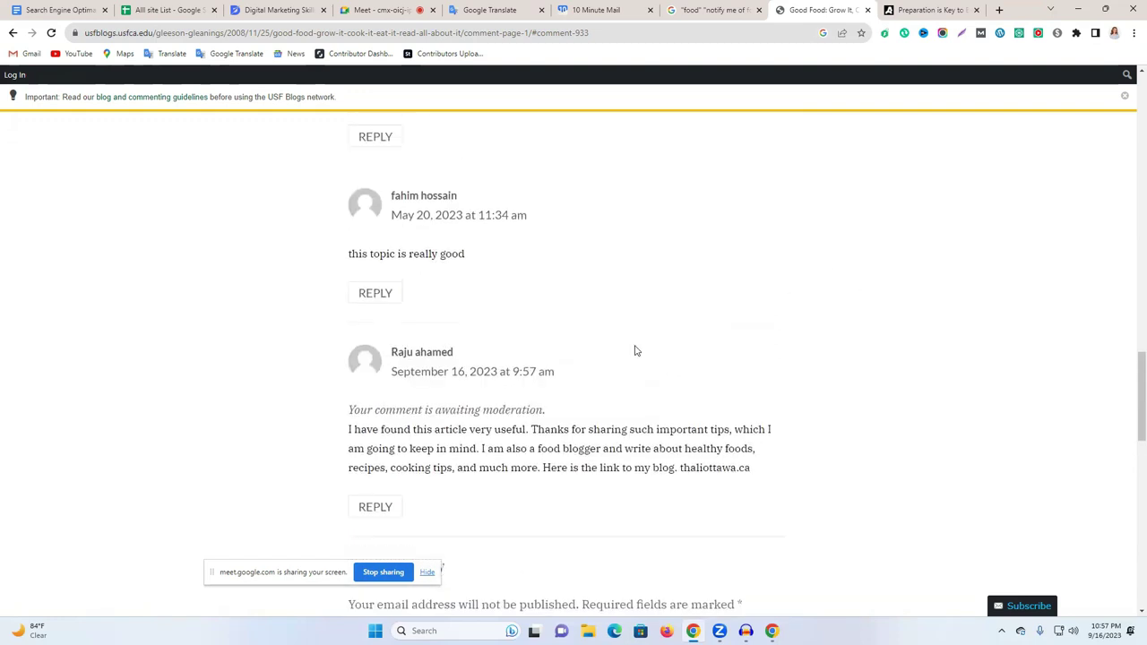
pyautogui.click(936, 7)
pyautogui.click(856, 9)
pyautogui.click(921, 7)
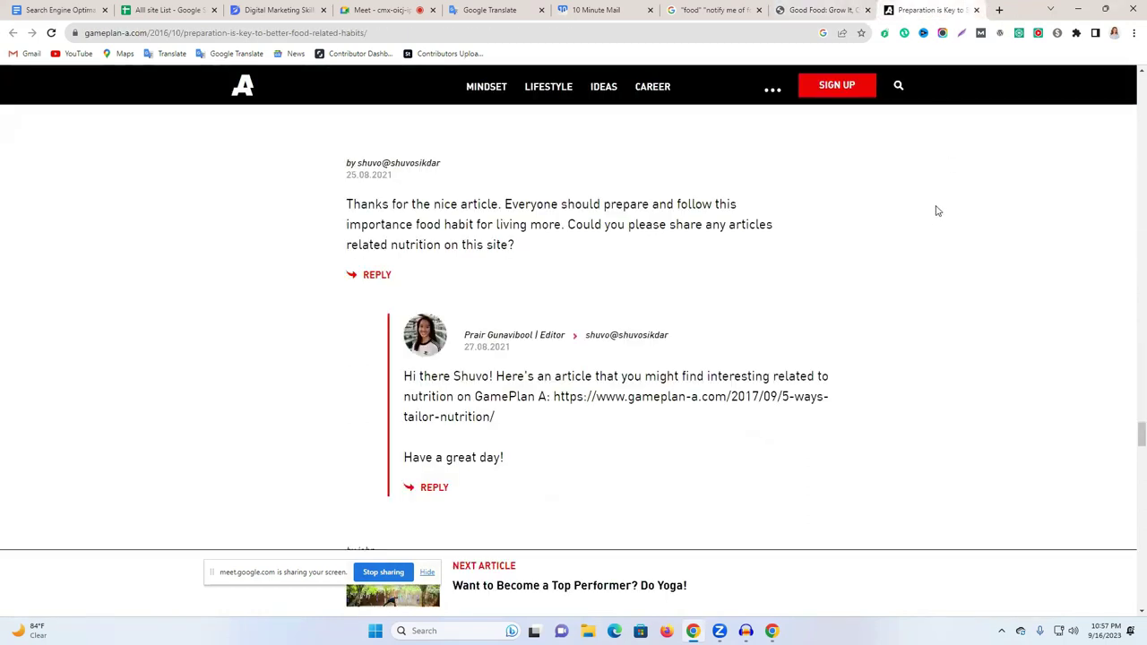
pyautogui.click(796, 5)
pyautogui.scroll(-2, 699, 372)
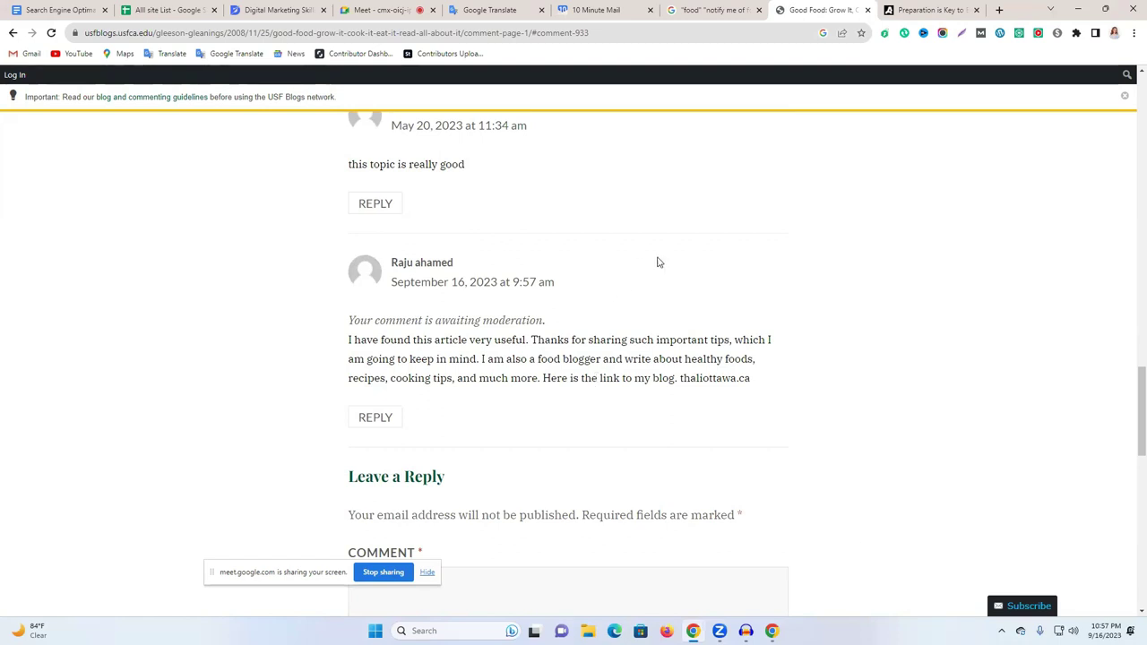
# Launch Google Drive from the apps grid in a new tab.
pyautogui.click(1000, 10)
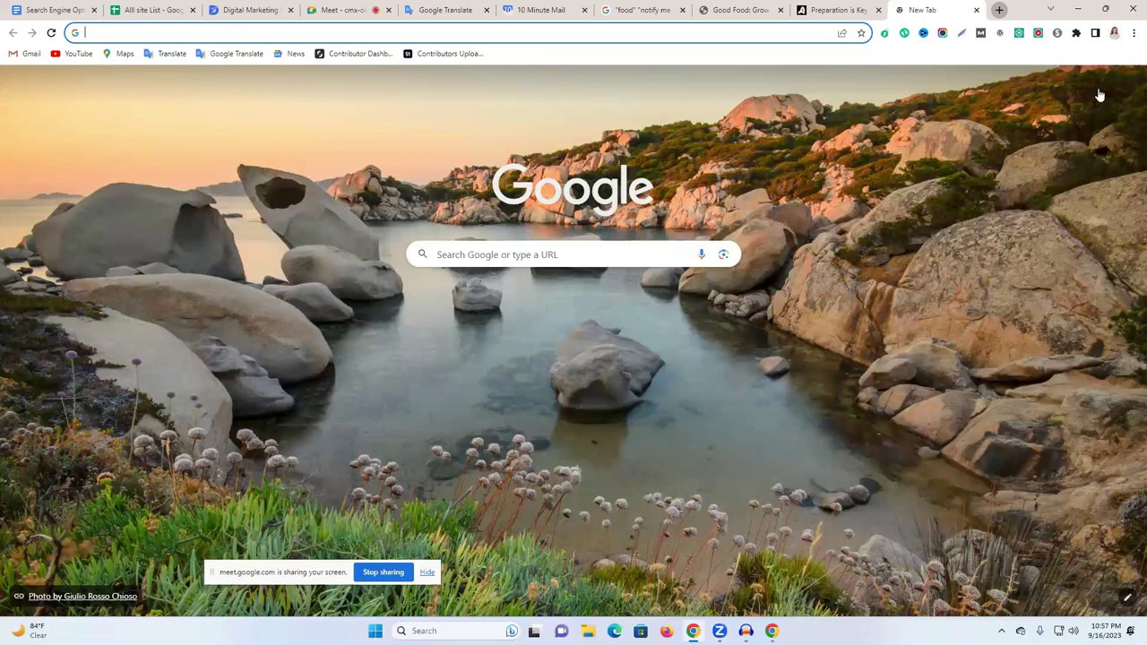
pyautogui.click(1098, 84)
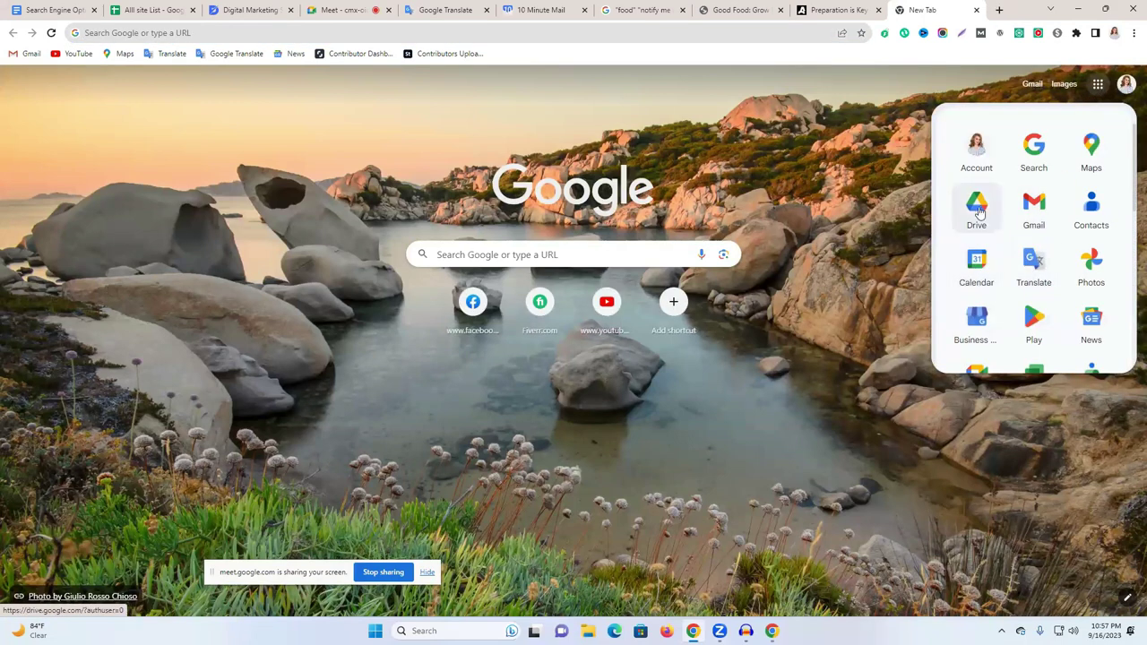
pyautogui.click(1045, 219)
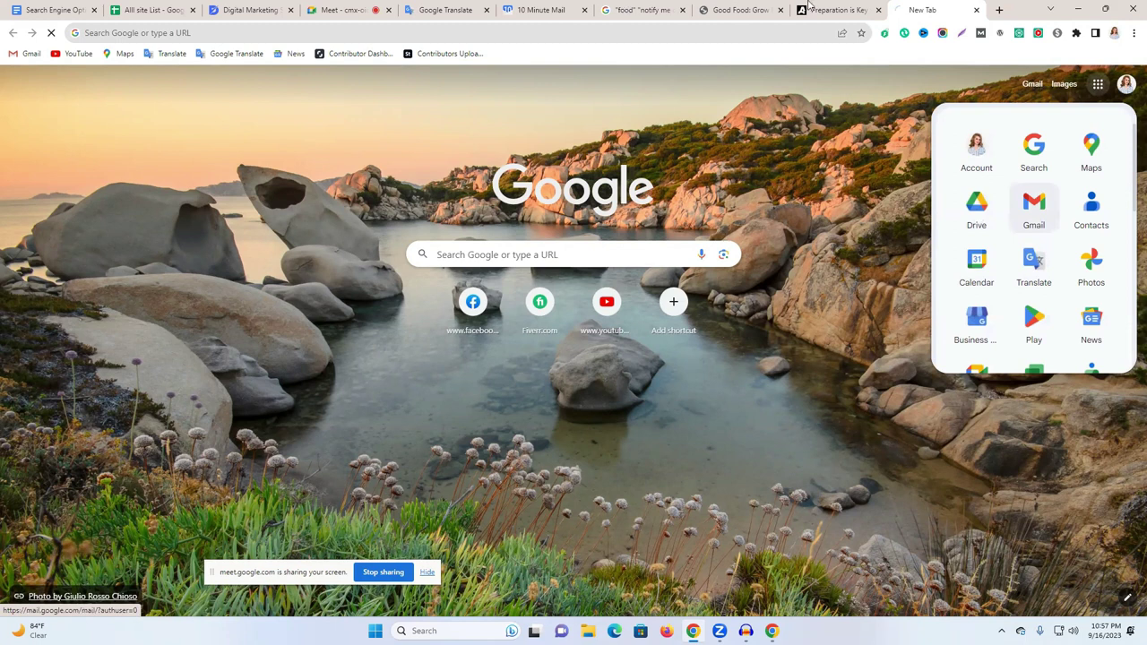
# Open the Kane's Kitchen Affair search result in a new tab.
pyautogui.click(641, 10)
pyautogui.scroll(-1, 276, 332)
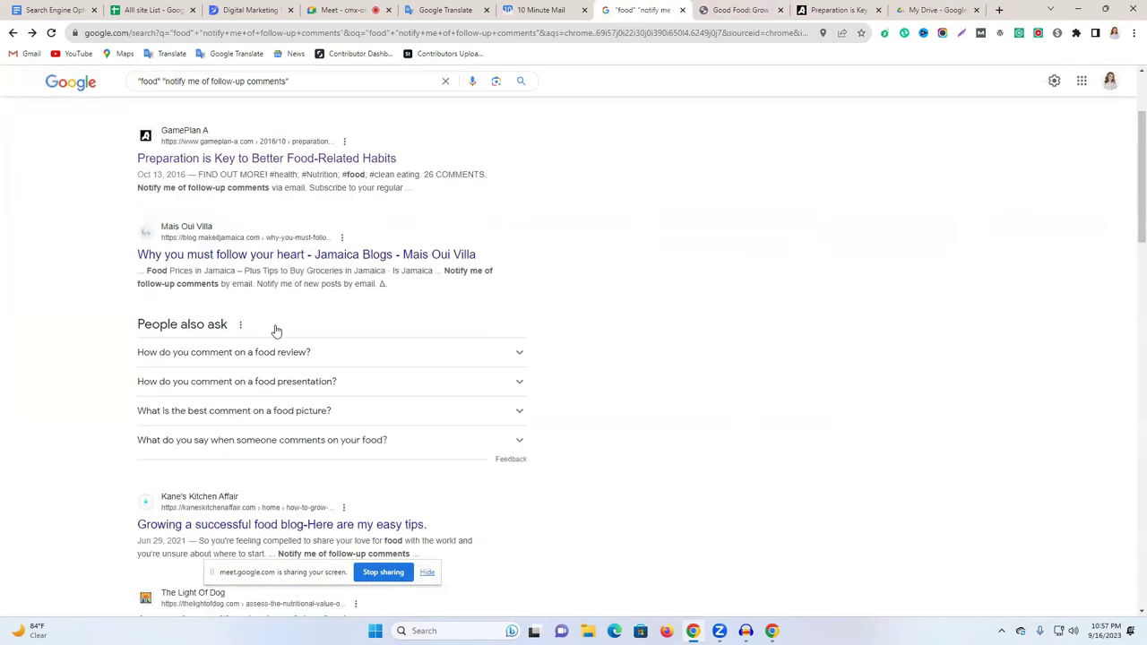
pyautogui.scroll(-2, 276, 332)
pyautogui.rightClick(272, 319)
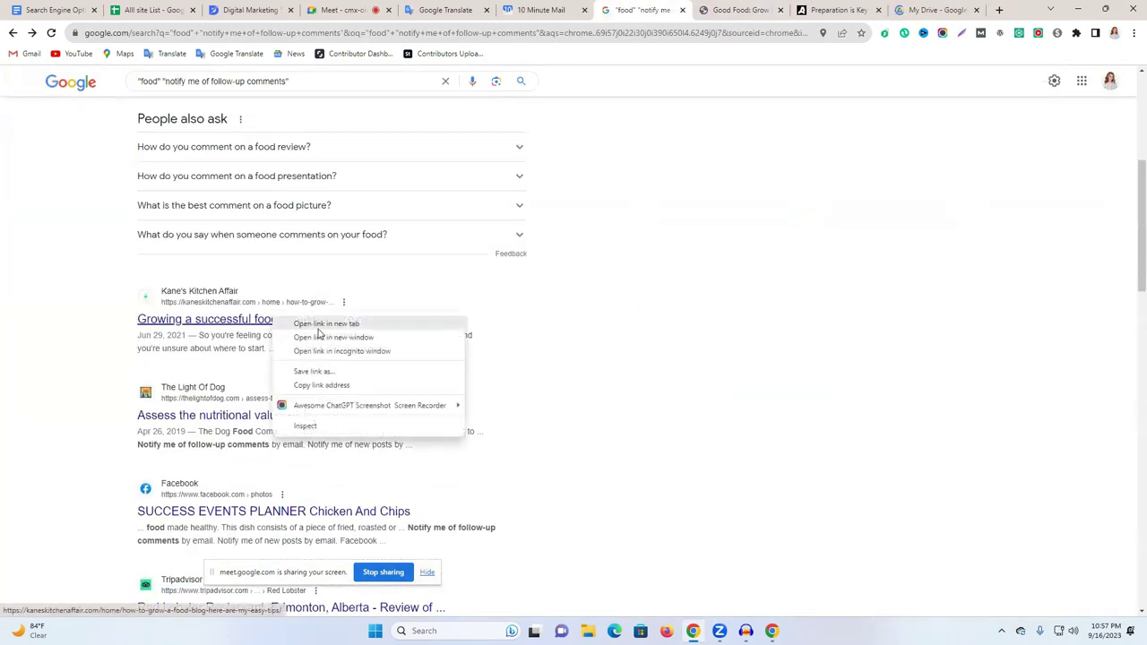
pyautogui.click(318, 327)
# Look over the Kane's Kitchen Affair post, then return to the site list spreadsheet.
pyautogui.click(670, 10)
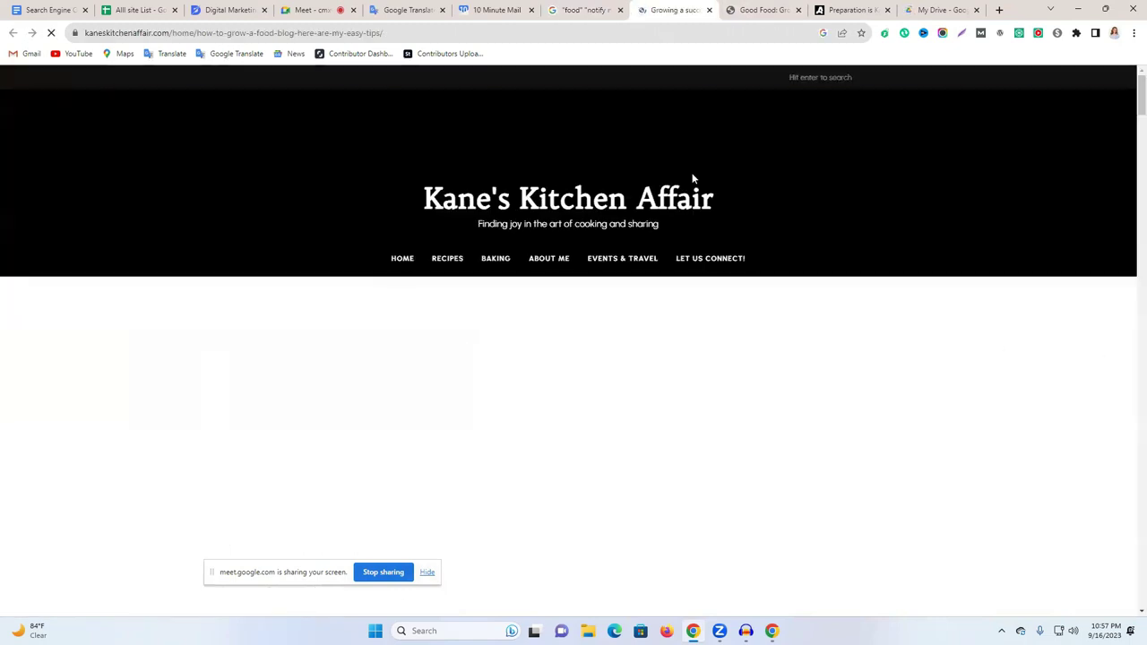
pyautogui.scroll(-10, 654, 335)
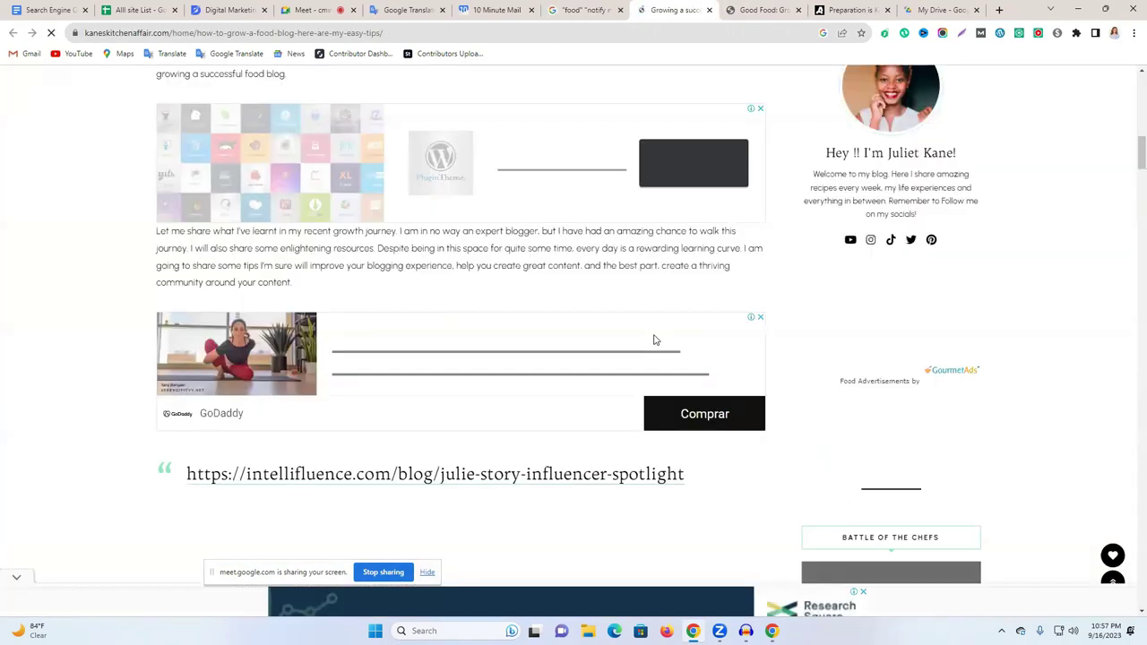
pyautogui.scroll(-10, 654, 339)
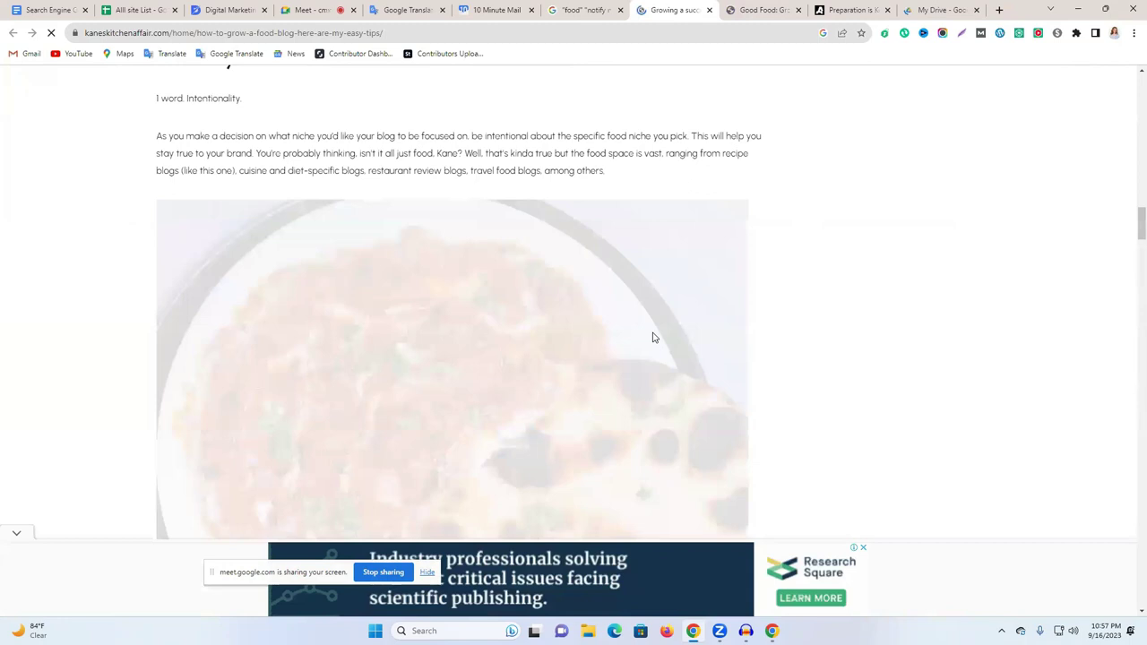
pyautogui.scroll(-3, 654, 338)
pyautogui.scroll(-7, 1127, 308)
pyautogui.moveTo(1130, 356); pyautogui.dragTo(1133, 582)
pyautogui.scroll(-3, 674, 315)
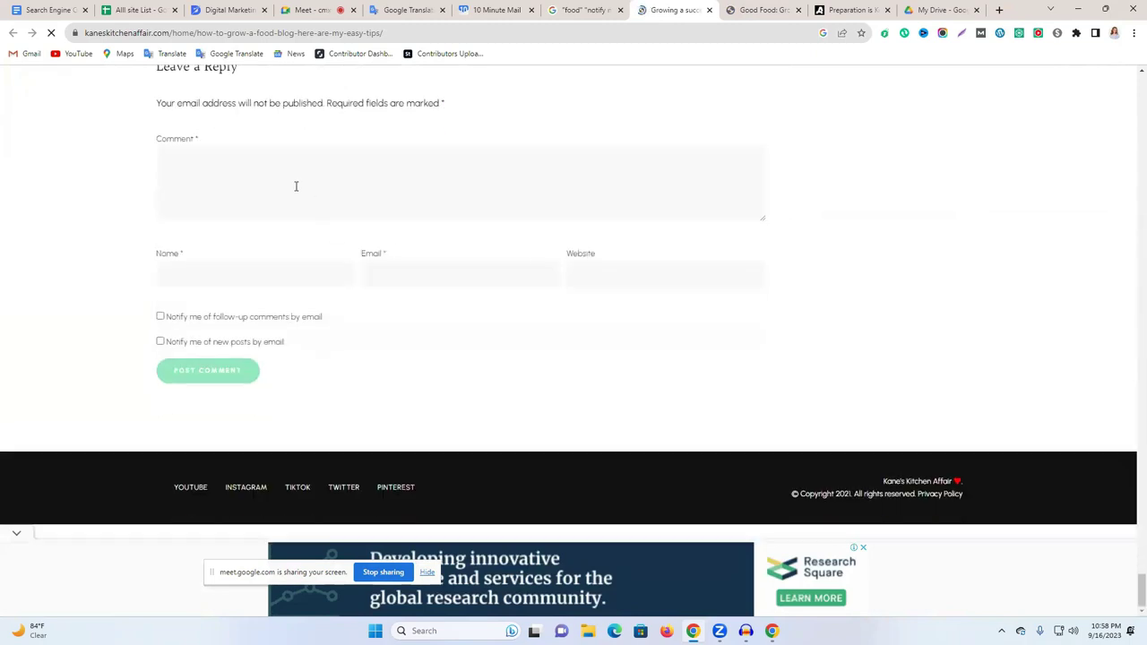
pyautogui.click(144, 10)
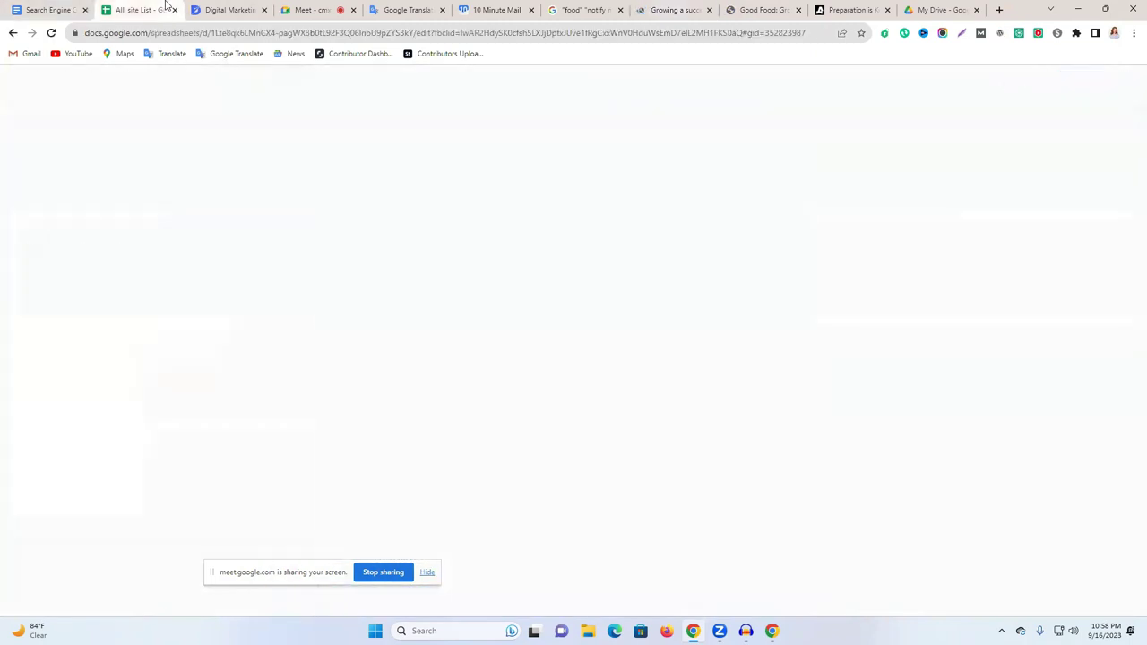
# Copy the prepared comment from Google Translate into the Kane's Kitchen Affair comment box.
pyautogui.click(199, 7)
pyautogui.click(408, 10)
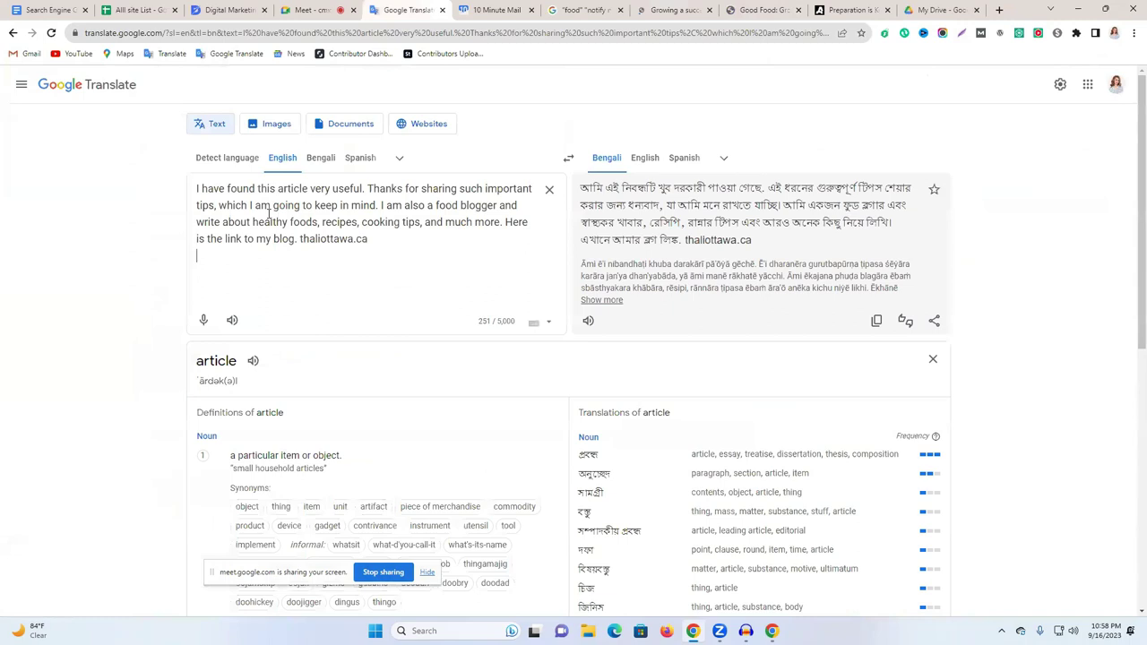
pyautogui.tripleClick(269, 215)
pyautogui.hotkey('ctrl', 'c')
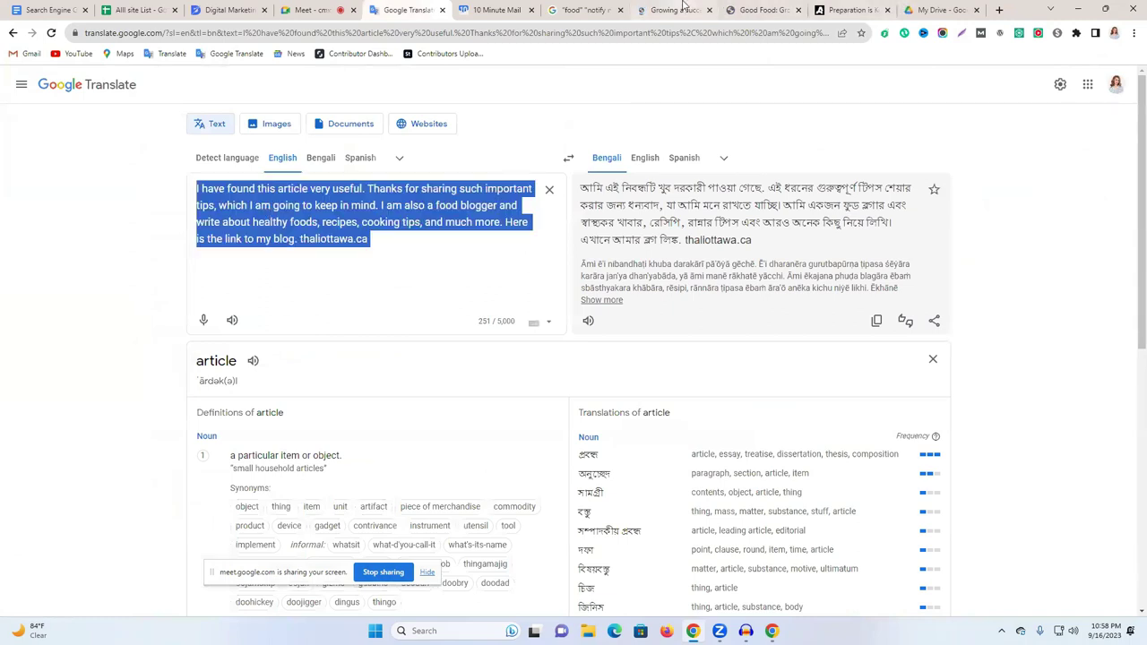
pyautogui.click(674, 10)
pyautogui.hotkey('ctrl', 'v')
# Autofill the saved name and email, and put thaliottawa.ca in the Website field.
pyautogui.click(234, 273)
pyautogui.click(246, 306)
pyautogui.click(427, 277)
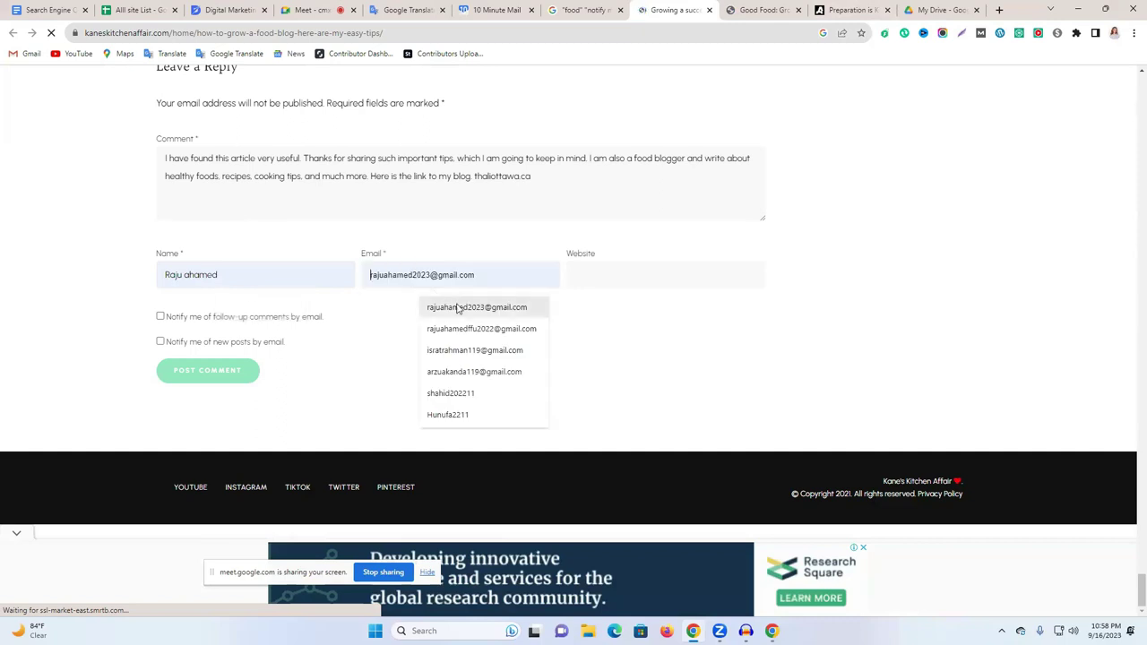
pyautogui.click(428, 305)
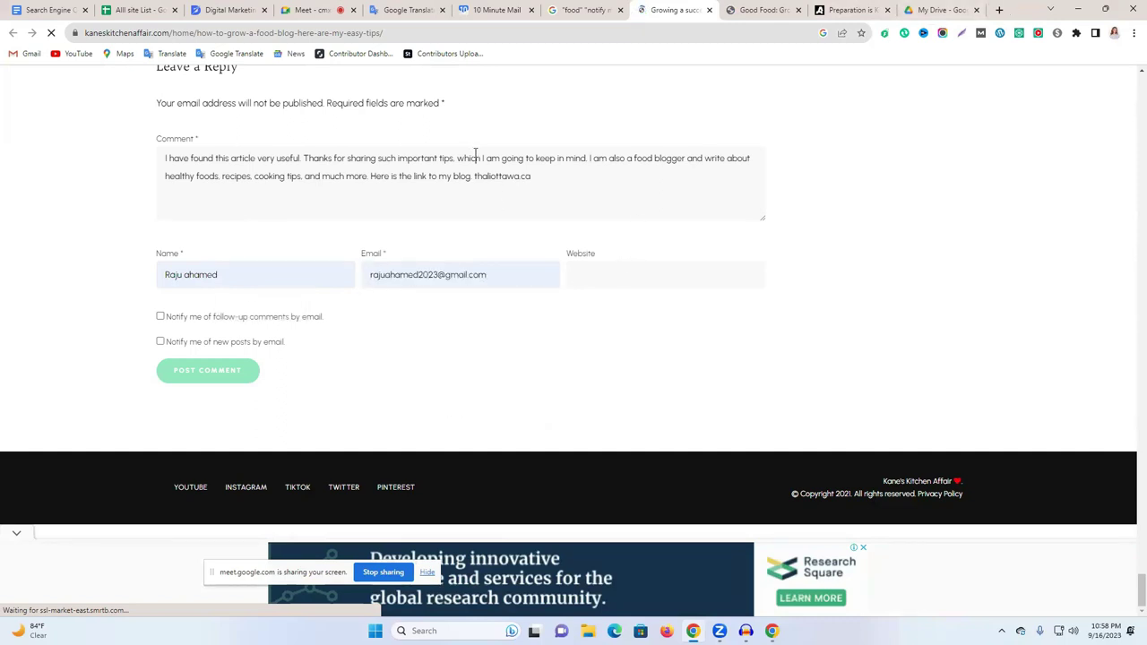
pyautogui.moveTo(537, 174); pyautogui.dragTo(470, 170)
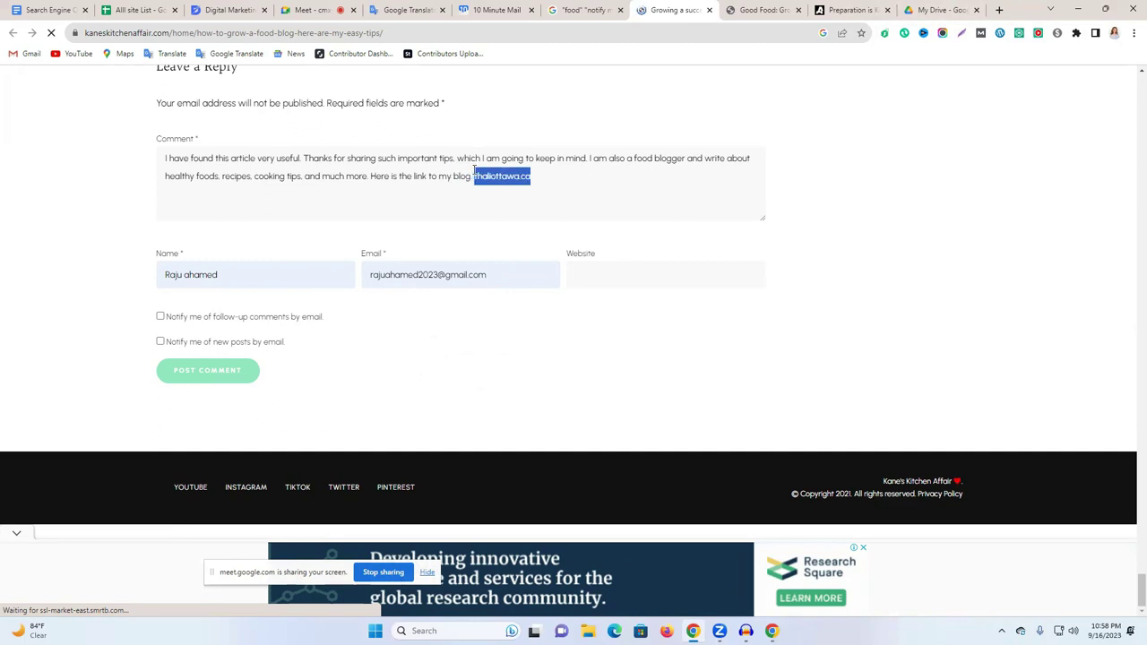
pyautogui.click(590, 270)
pyautogui.write('thaliottawa.ca')
# Enable follow-up and new-post notifications, submit, and go back after the duplicate-comment rejection.
pyautogui.click(161, 316)
pyautogui.click(160, 343)
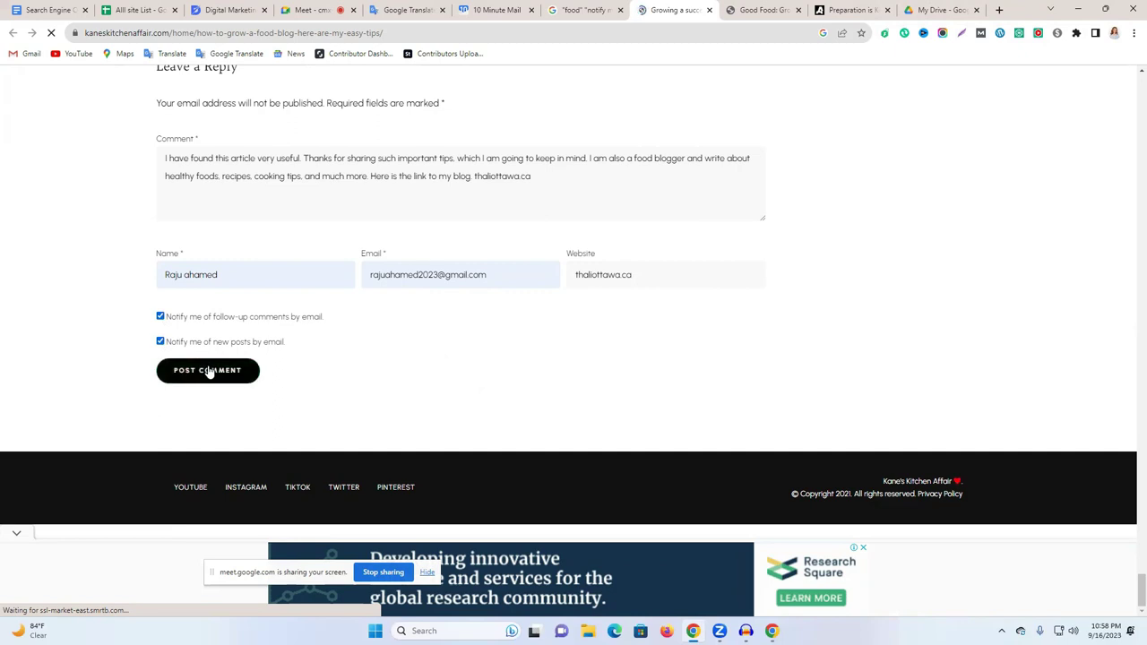
pyautogui.scroll(3, 475, 366)
pyautogui.scroll(-4, 233, 389)
pyautogui.scroll(3, 234, 387)
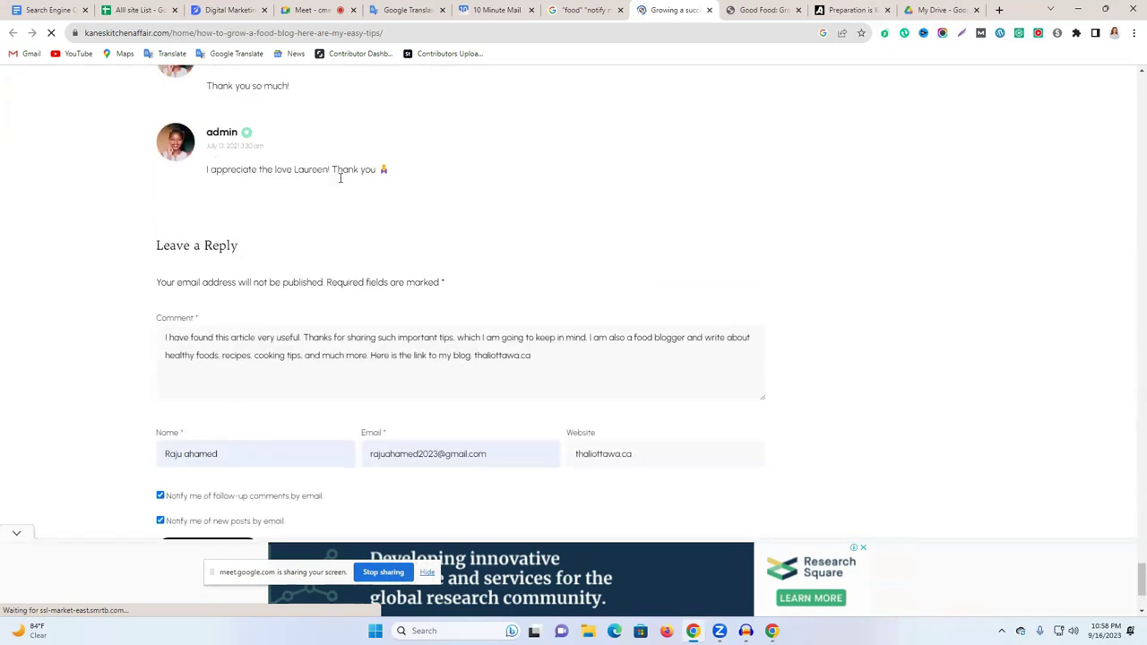
pyautogui.scroll(-2, 340, 180)
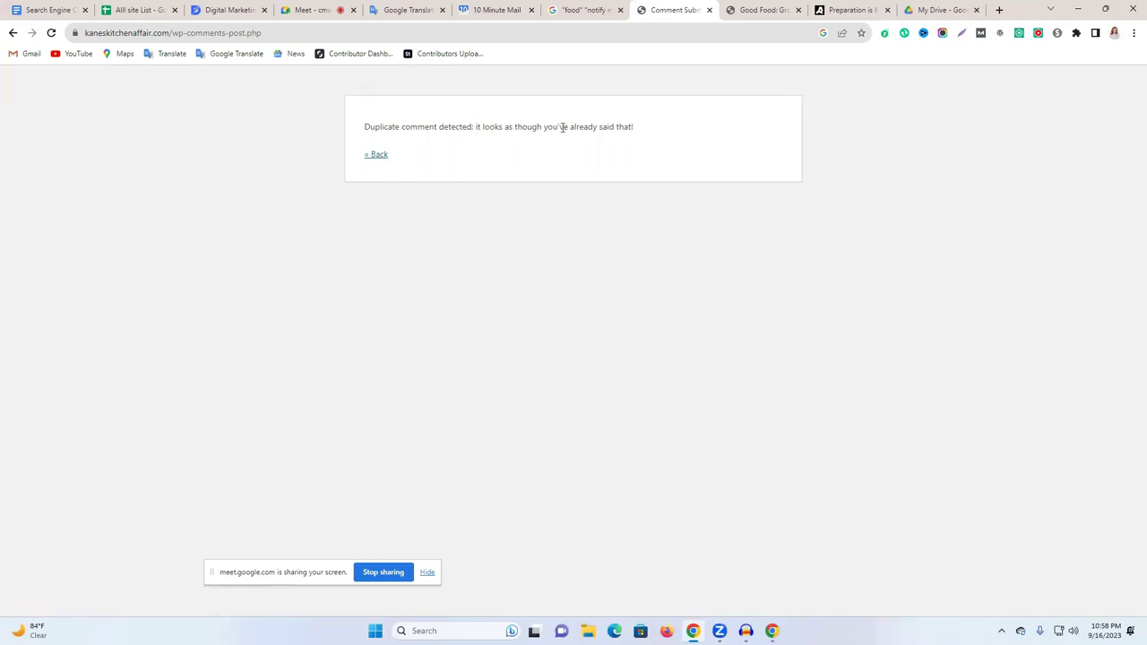
pyautogui.click(379, 157)
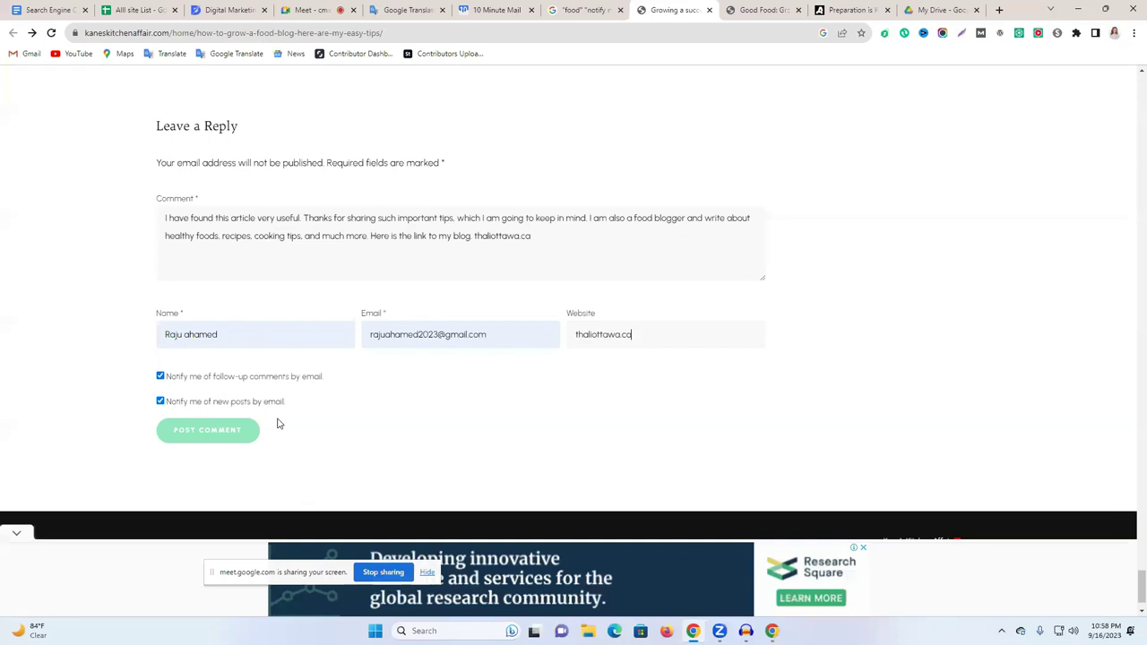
# Submit the comment, return from the duplicate-comment warning, and reload the article page.
pyautogui.scroll(2, 280, 424)
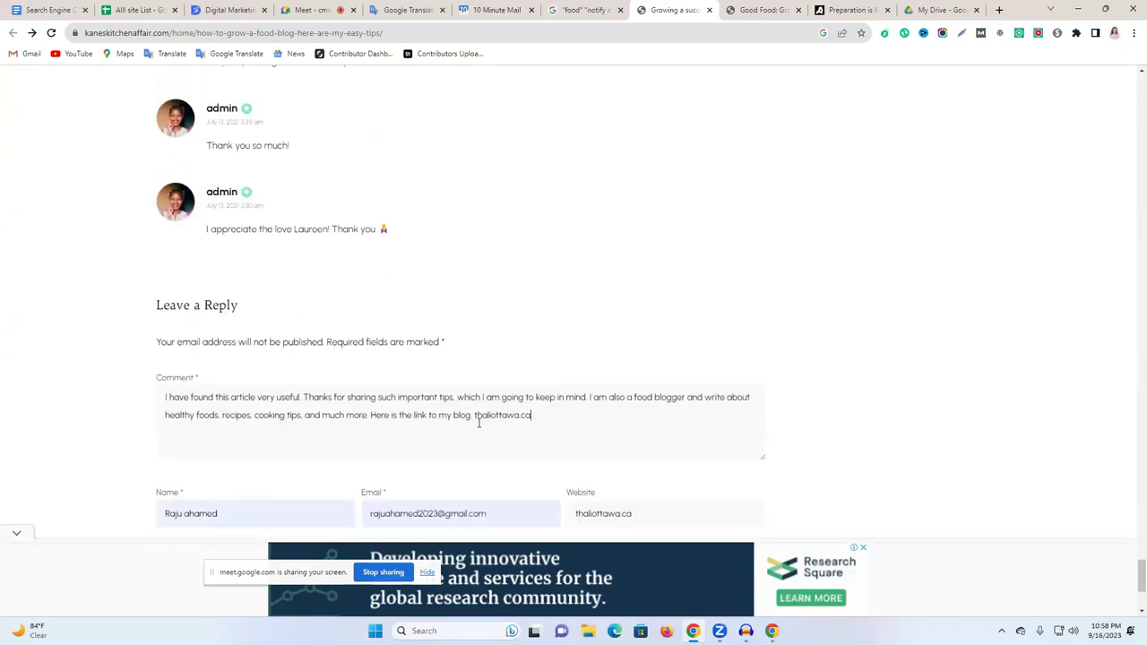
pyautogui.scroll(-2, 613, 427)
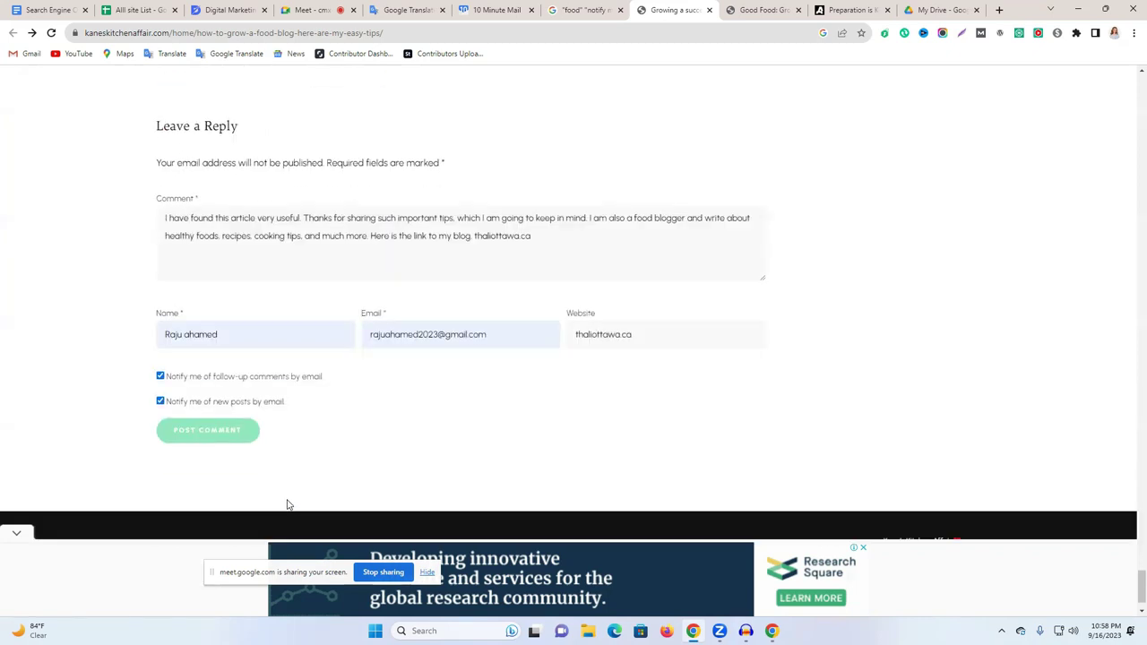
pyautogui.click(228, 436)
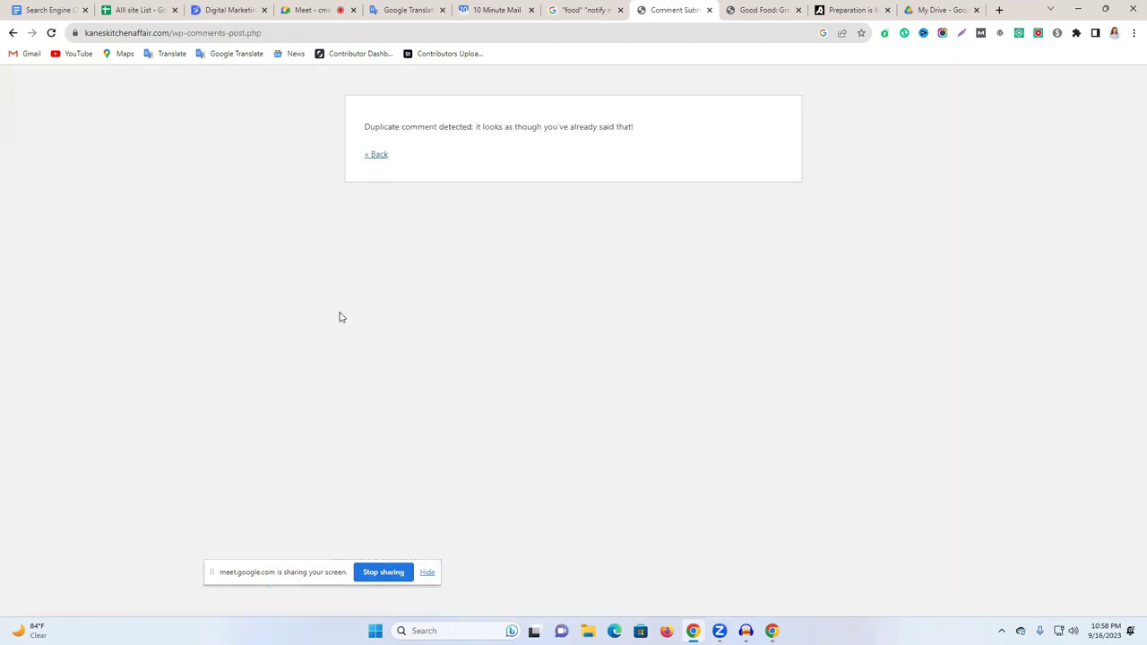
pyautogui.click(380, 159)
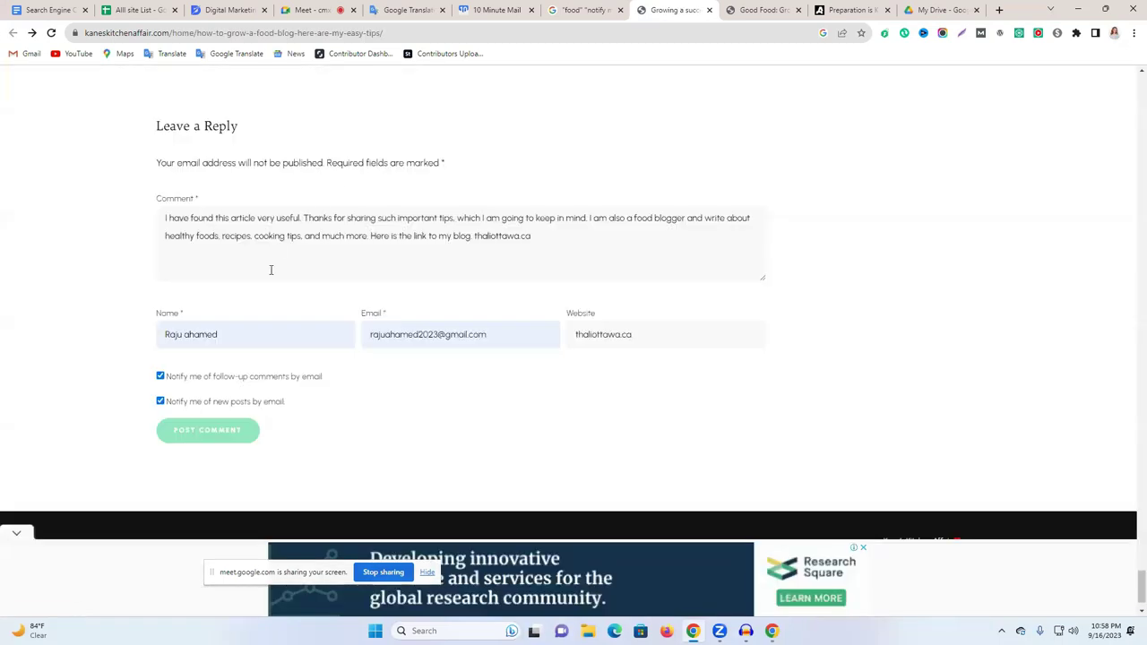
pyautogui.scroll(2, 299, 289)
pyautogui.click(51, 33)
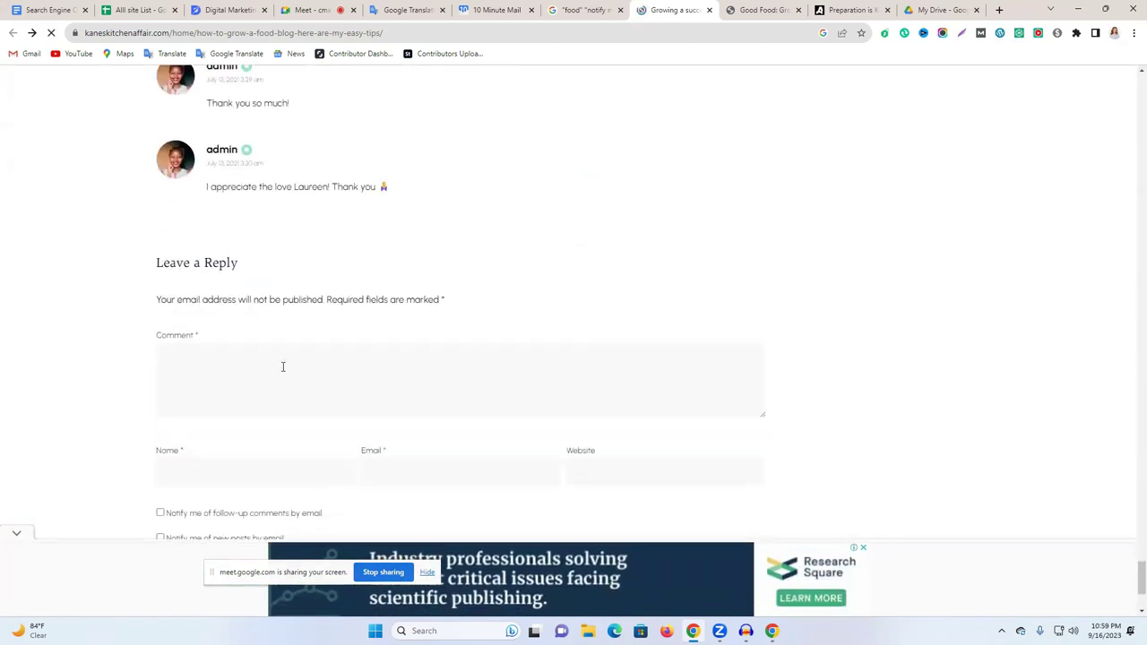
# Fill the Comment box with the translated paragraph from Google Translate, without the blog address.
pyautogui.write('thaliottawa.co')
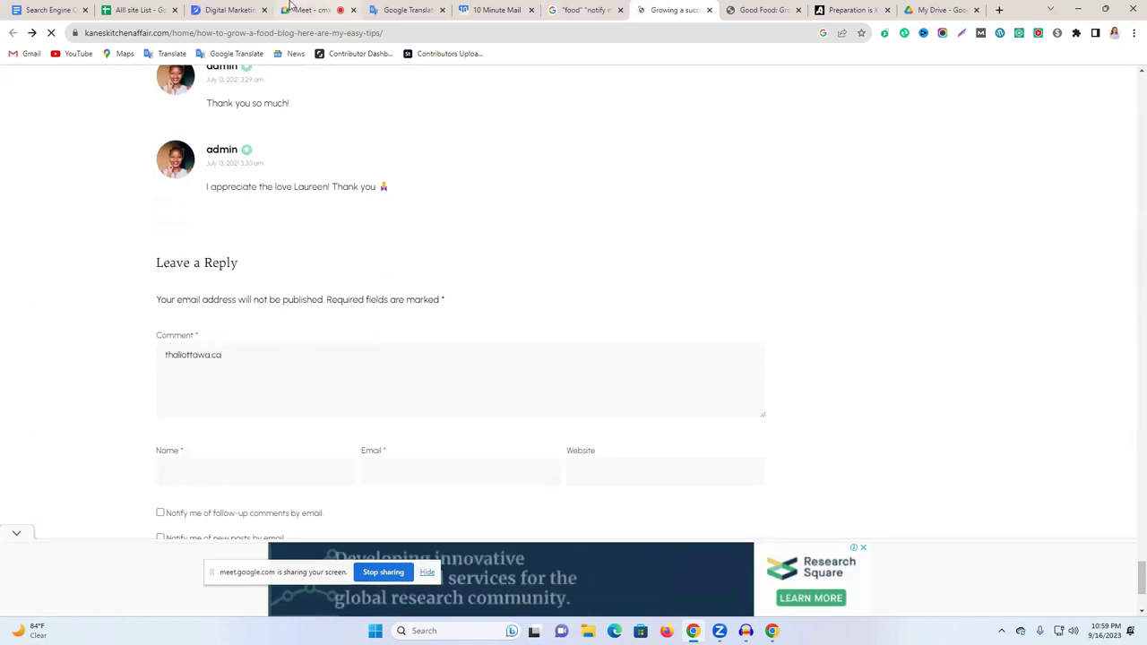
pyautogui.click(412, 9)
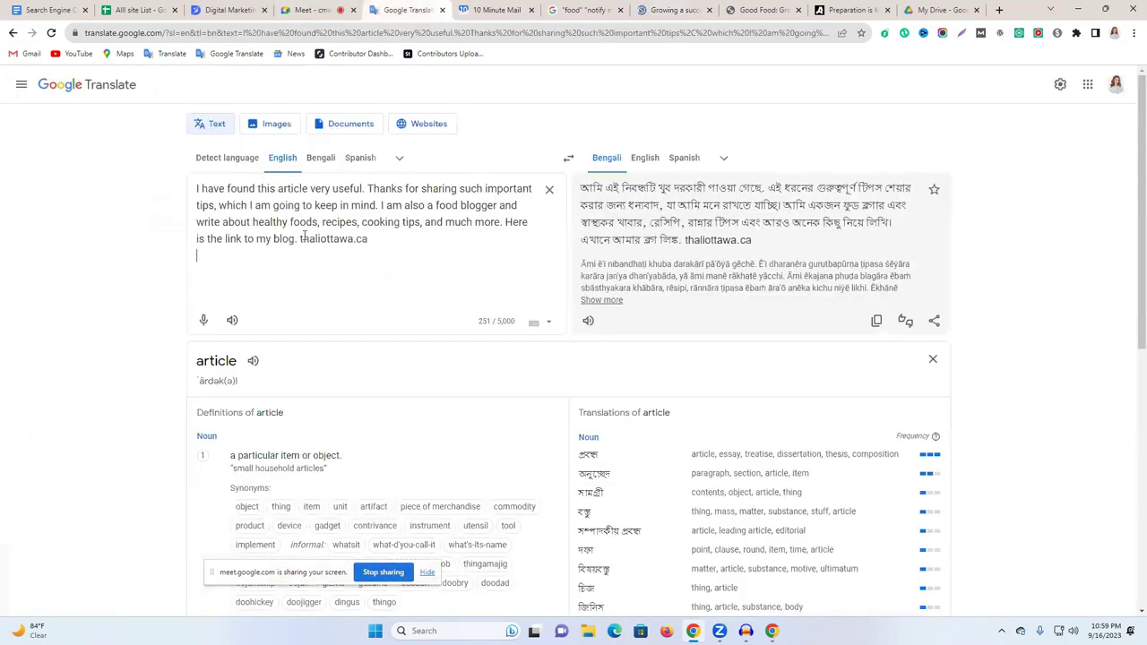
pyautogui.moveTo(296, 239); pyautogui.dragTo(192, 197)
pyautogui.hotkey('ctrl', 'c')
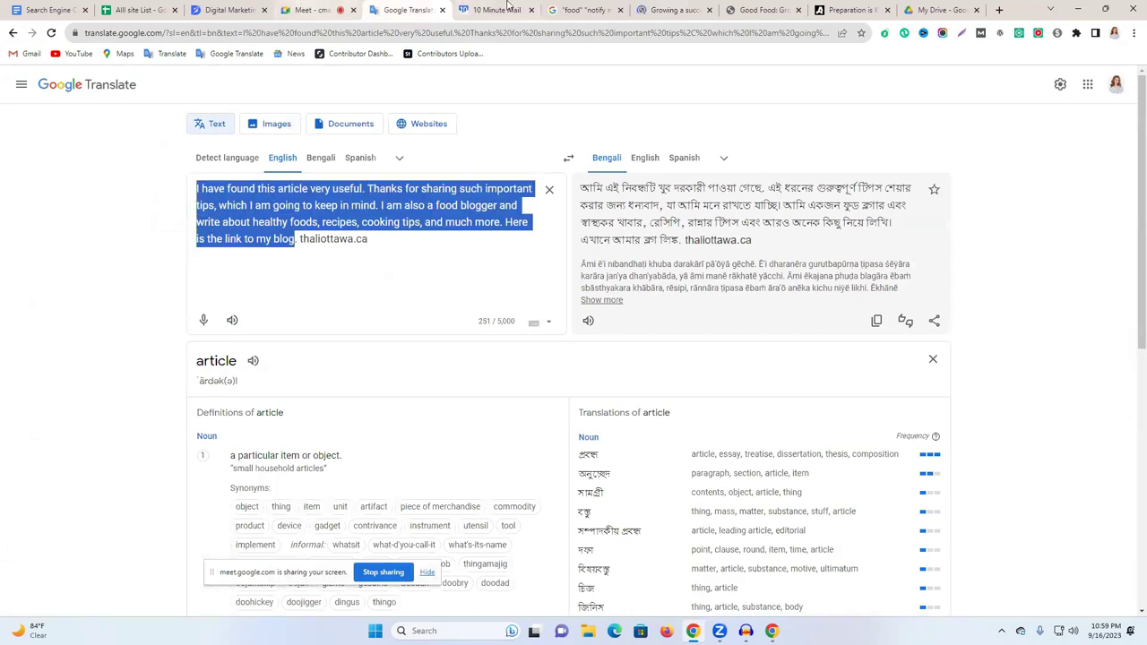
pyautogui.click(851, 9)
pyautogui.click(682, 9)
pyautogui.tripleClick(292, 351)
pyautogui.hotkey('ctrl', 'v')
# Fill in the saved name and choose a different saved e-mail address.
pyautogui.click(227, 474)
pyautogui.press('Down')
pyautogui.press('Return')
pyautogui.click(378, 480)
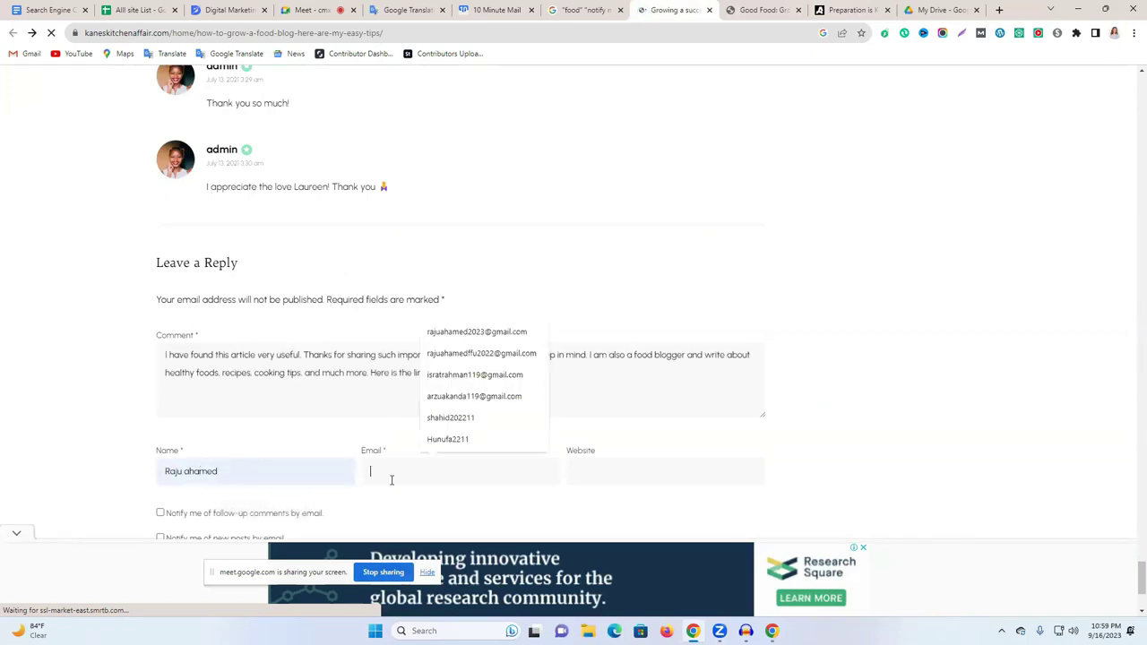
pyautogui.click(523, 350)
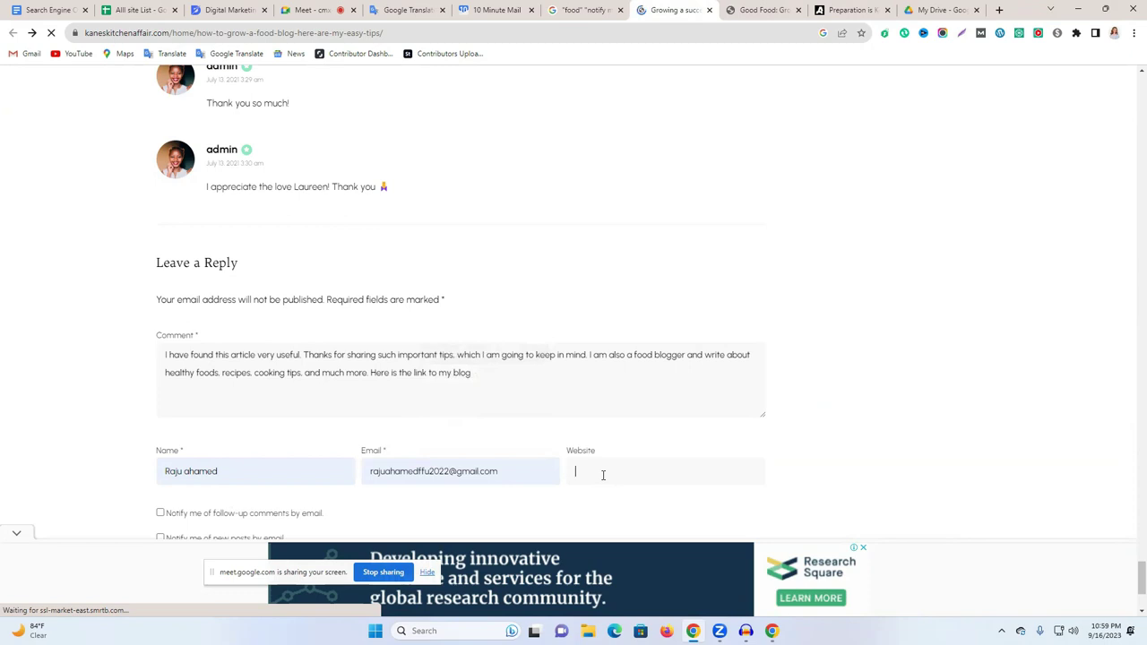
pyautogui.scroll(-1, 538, 460)
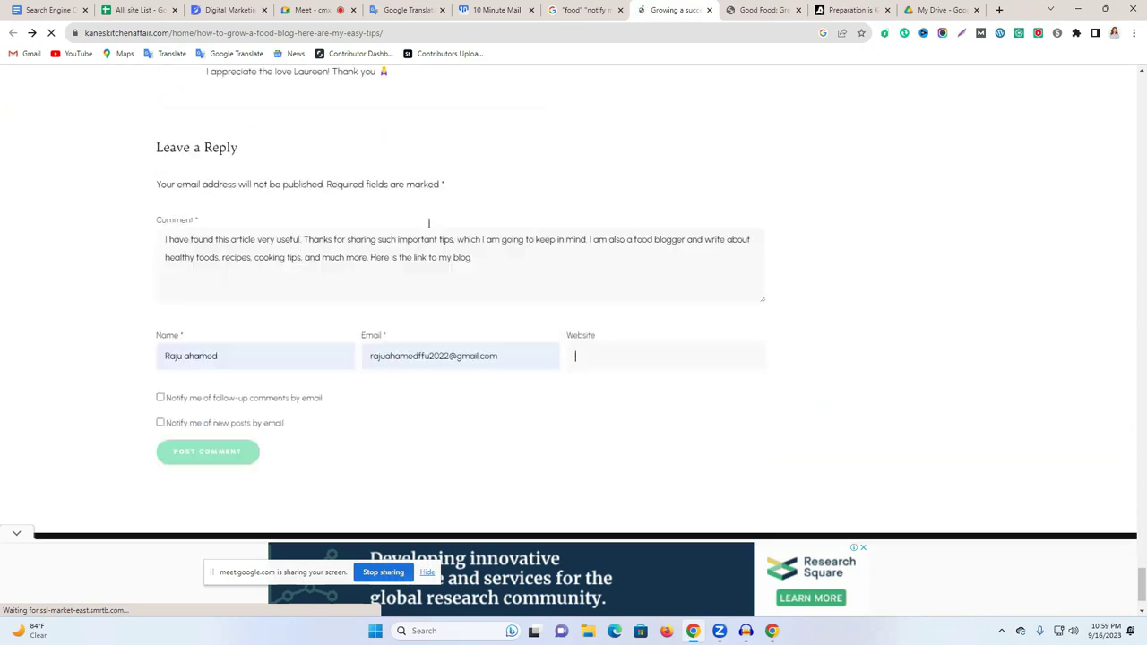
# Paste thaliottawa.ca from Google Translate into the Website field.
pyautogui.click(408, 9)
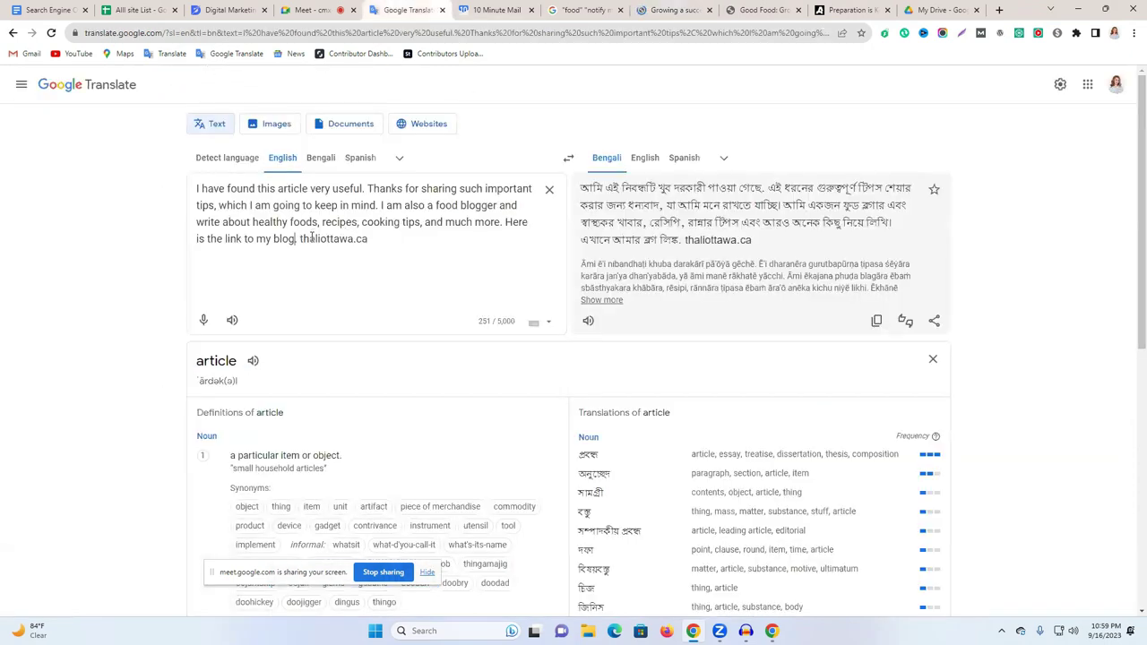
pyautogui.moveTo(300, 239); pyautogui.dragTo(373, 245)
pyautogui.hotkey('ctrl', 'c')
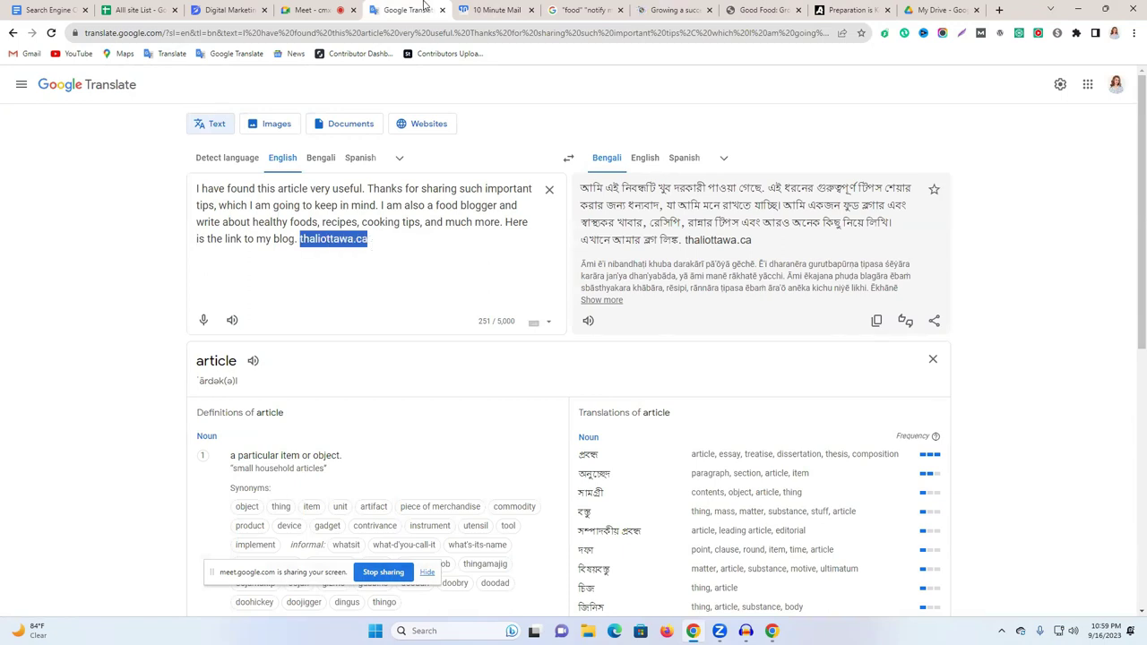
pyautogui.click(674, 10)
pyautogui.click(613, 341)
pyautogui.hotkey('ctrl', 'v')
# Enable follow-up comment and new-post e-mail notifications, then post the comment.
pyautogui.doubleClick(177, 395)
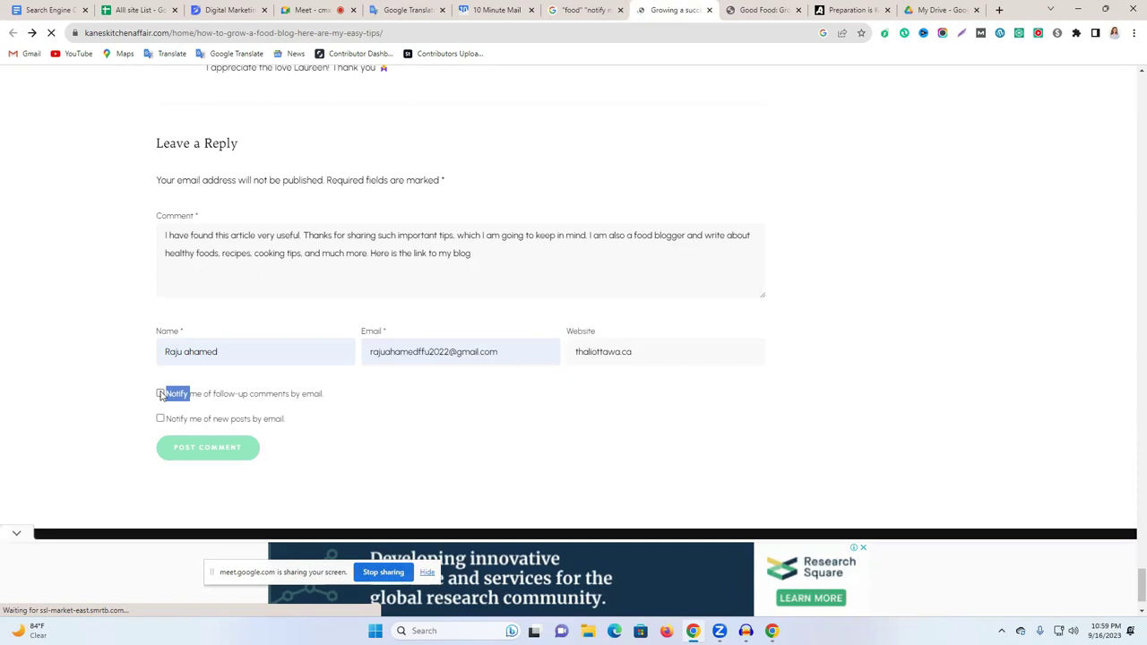
pyautogui.click(160, 394)
pyautogui.click(161, 420)
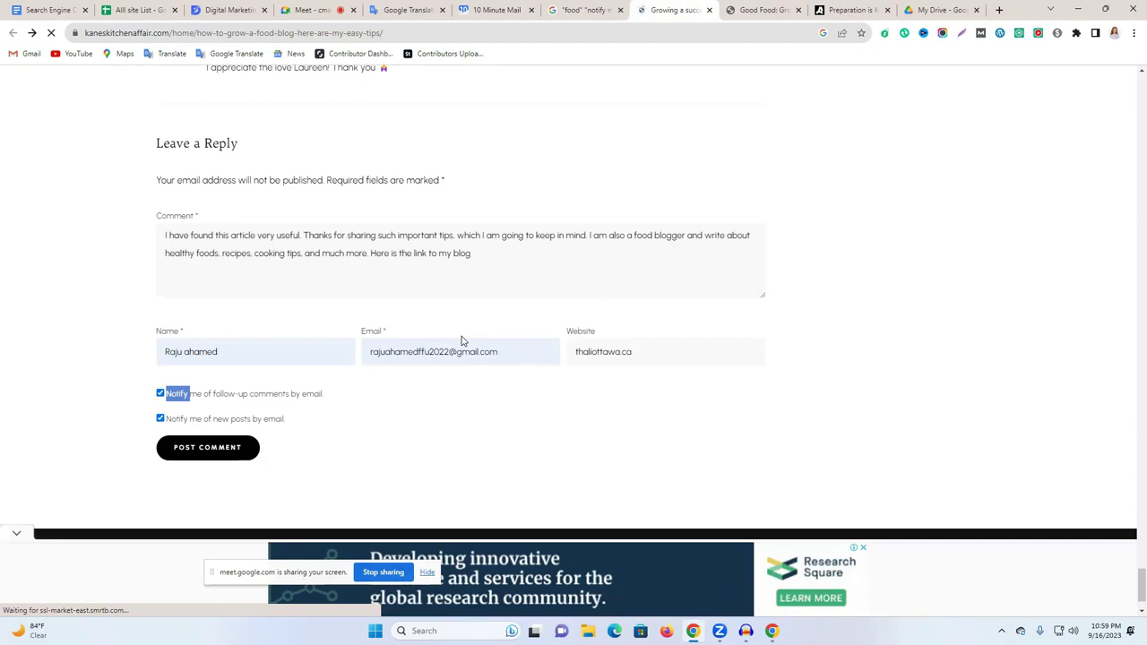
pyautogui.click(223, 448)
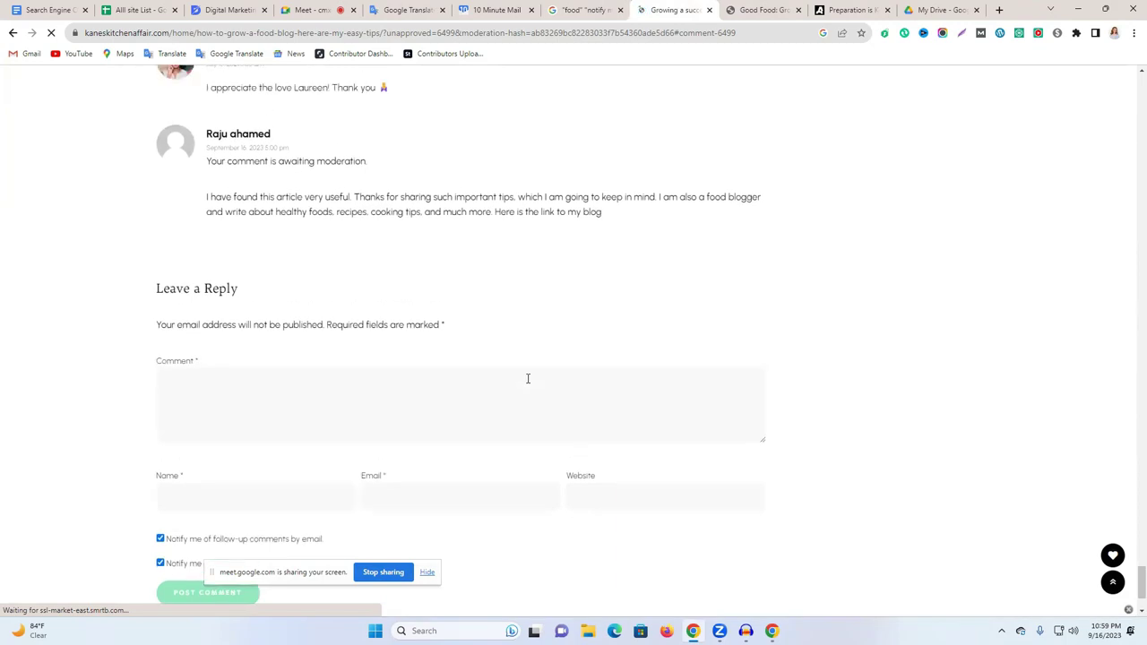
# Highlight the awaiting-moderation notice and the posted comment paragraph on the page.
pyautogui.doubleClick(294, 164)
pyautogui.click(294, 163)
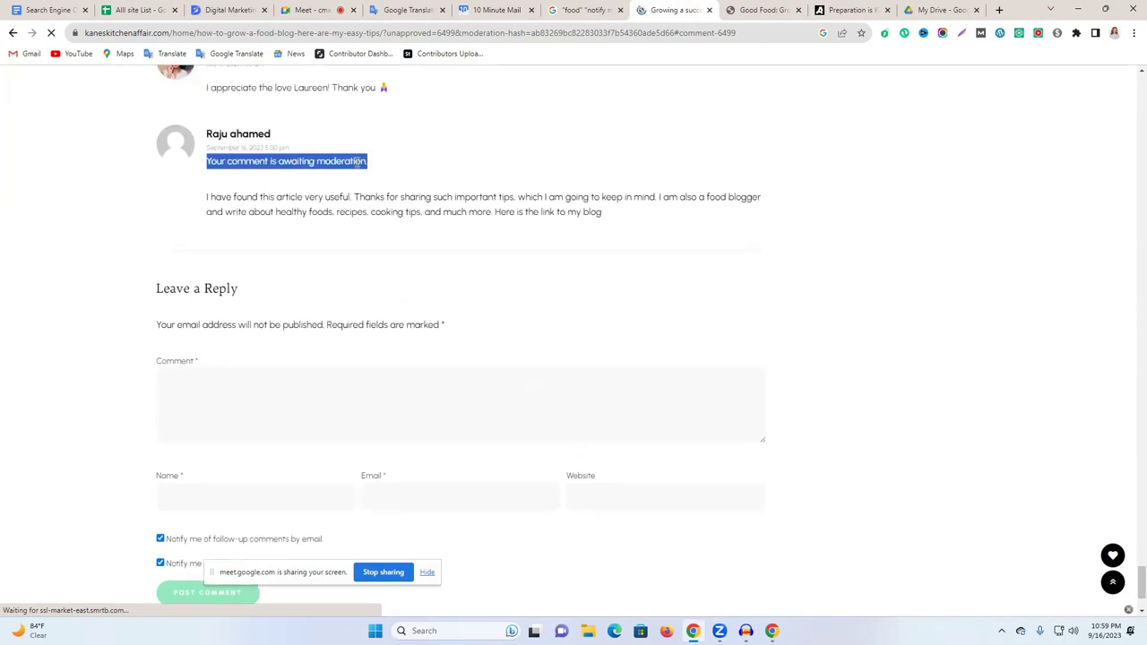
pyautogui.click(334, 191)
pyautogui.tripleClick(474, 199)
pyautogui.scroll(2, 494, 223)
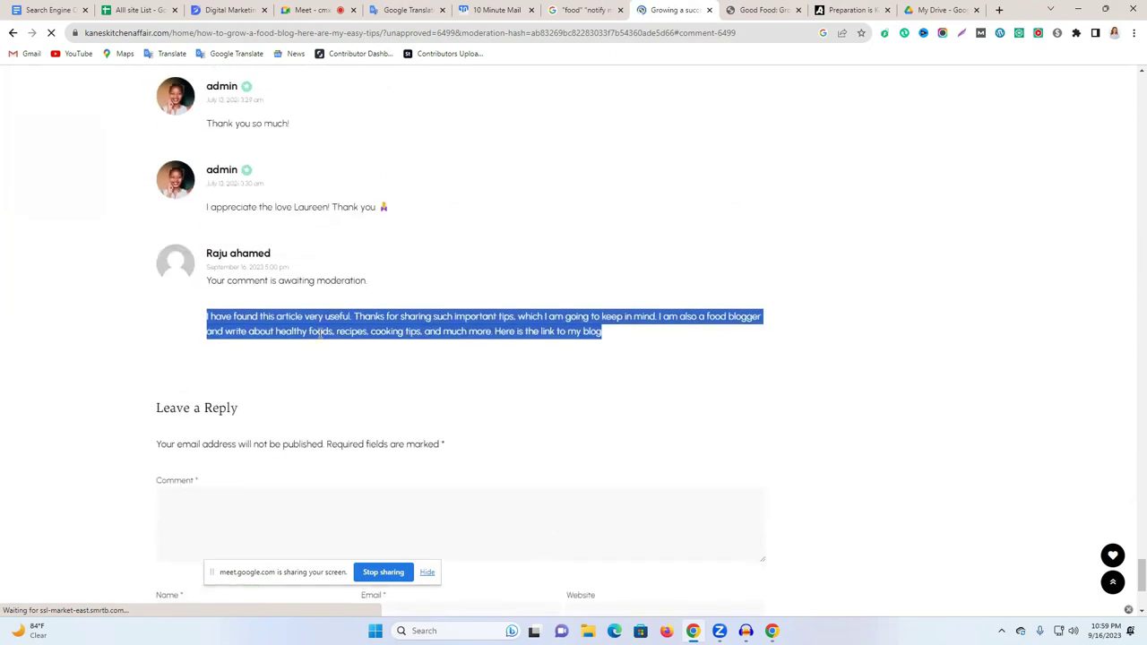
pyautogui.moveTo(241, 281); pyautogui.dragTo(400, 289)
# Copy the comment page URL and load it in a new incognito window.
pyautogui.click(267, 39)
pyautogui.hotkey('ctrl', 'c')
pyautogui.rightClick(267, 38)
pyautogui.click(320, 106)
pyautogui.click(1131, 34)
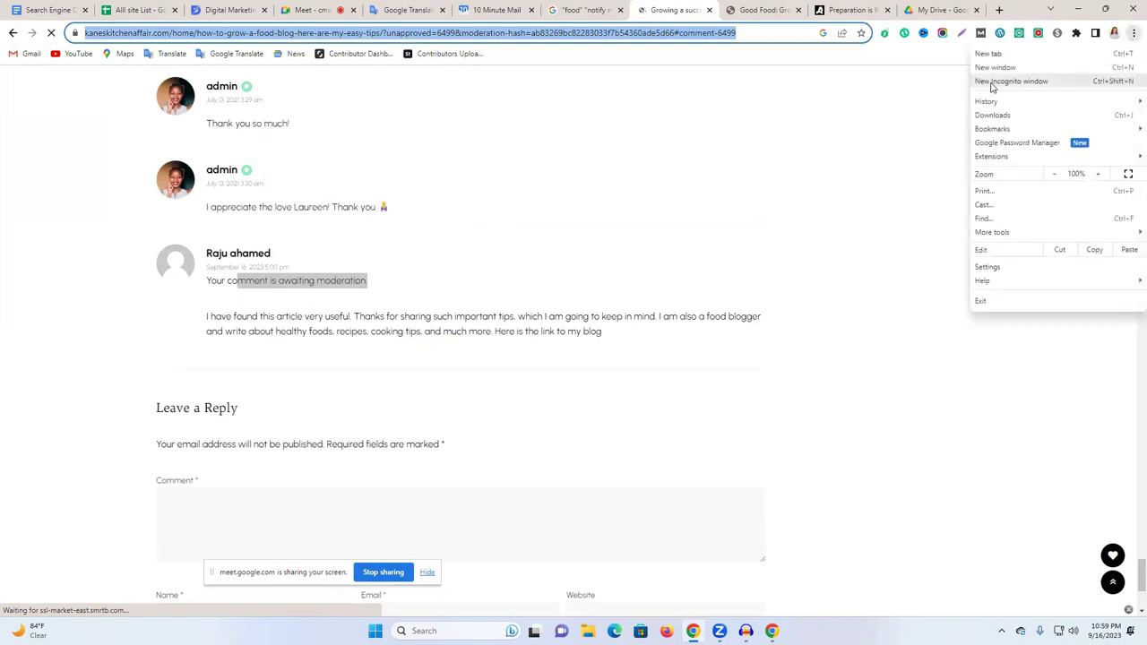
pyautogui.click(1004, 81)
pyautogui.click(672, 33)
pyautogui.hotkey('ctrl', 'v')
pyautogui.press('Return')
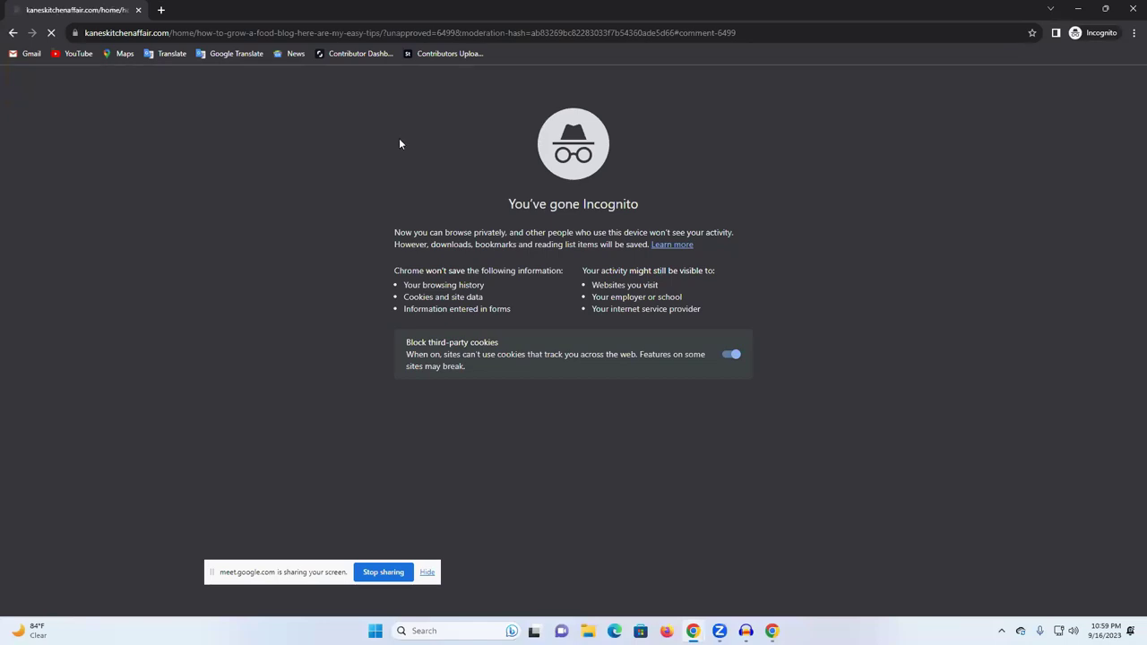
# Verify the awaiting-moderation notice and comment text in incognito, then return to the main window.
pyautogui.scroll(3, 557, 311)
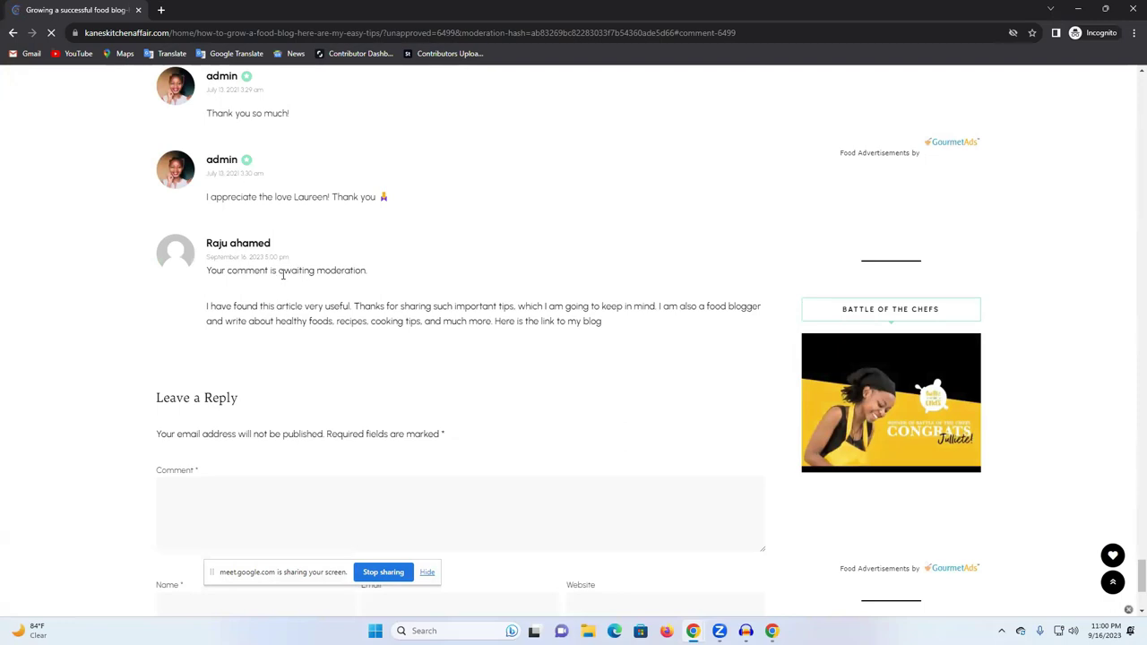
pyautogui.moveTo(281, 270); pyautogui.dragTo(459, 277)
pyautogui.click(527, 276)
pyautogui.moveTo(203, 310); pyautogui.dragTo(607, 307)
pyautogui.click(656, 341)
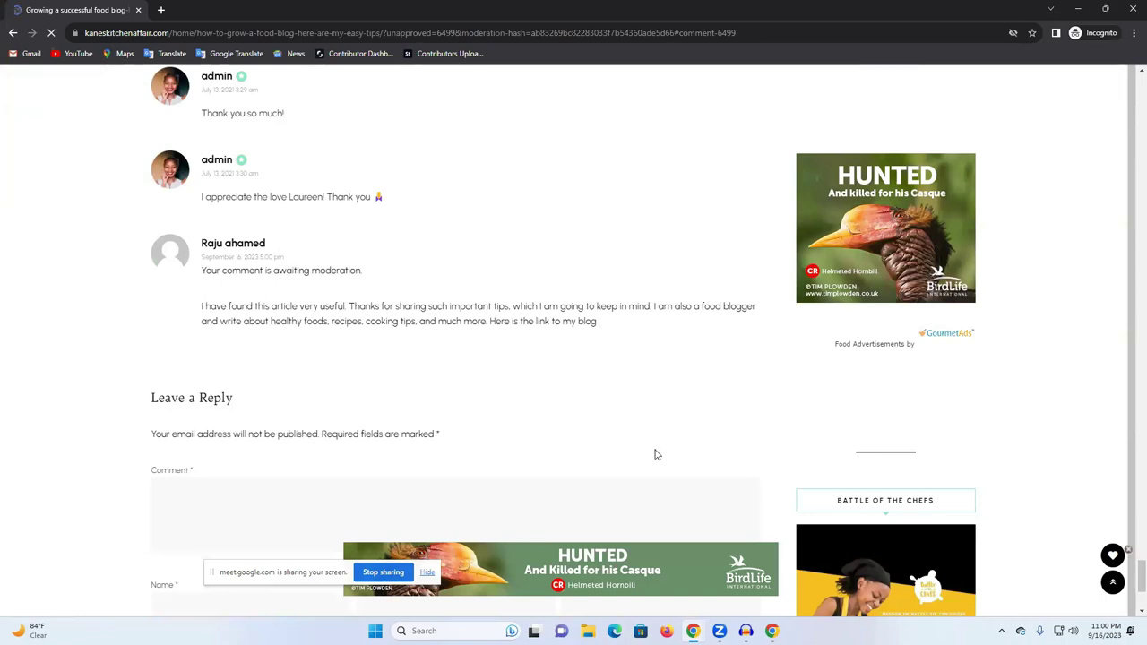
pyautogui.moveTo(692, 631)
pyautogui.click(663, 573)
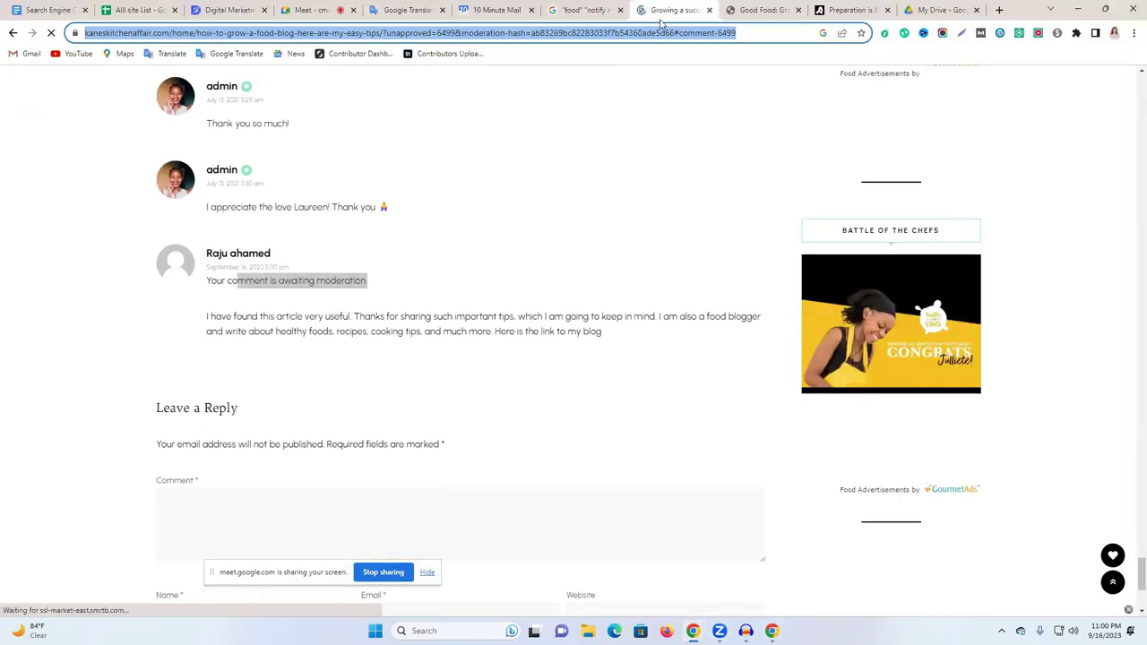
# In Google Translate, edit the blog address in the source text and select all of it.
pyautogui.click(399, 10)
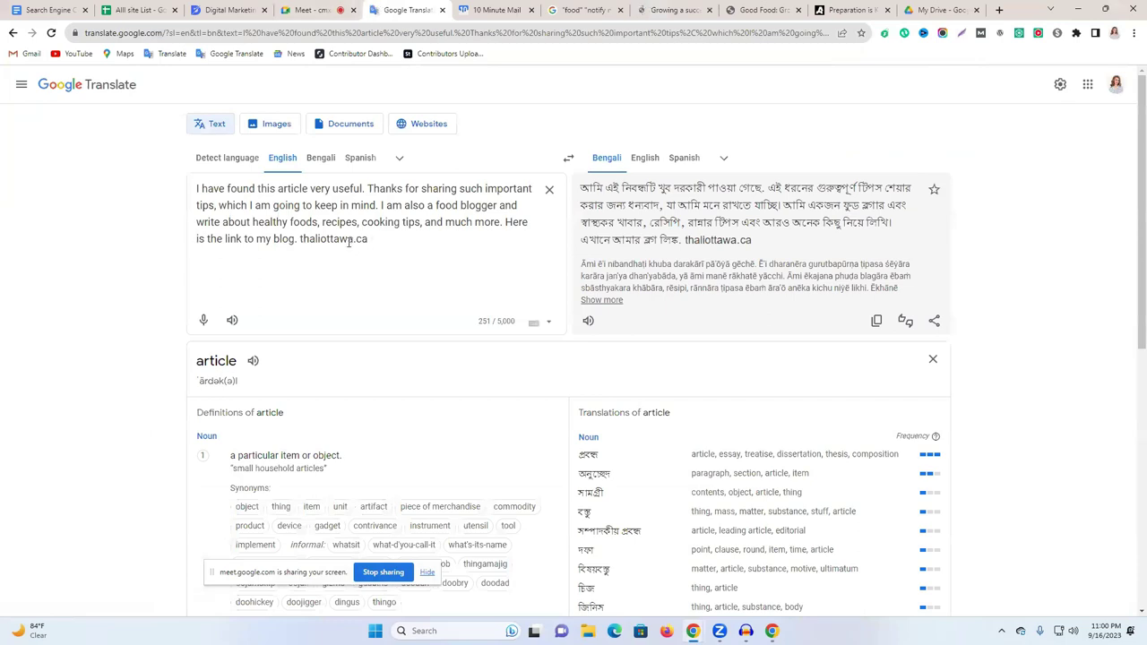
pyautogui.click(356, 240)
pyautogui.press('Right')
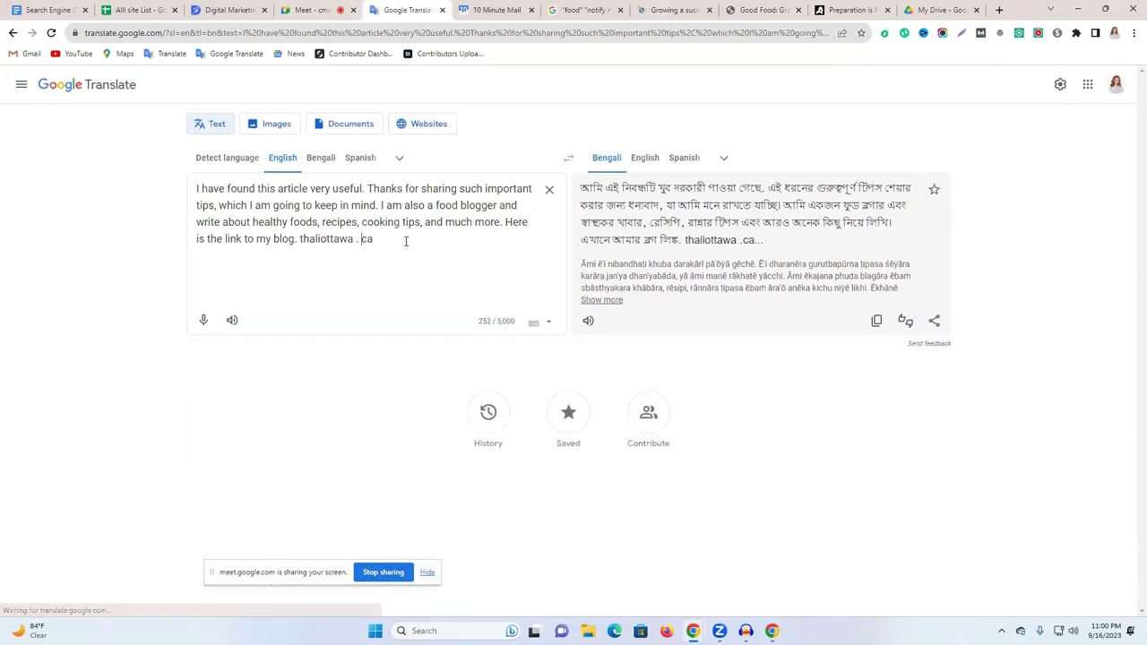
pyautogui.moveTo(404, 239); pyautogui.dragTo(199, 176)
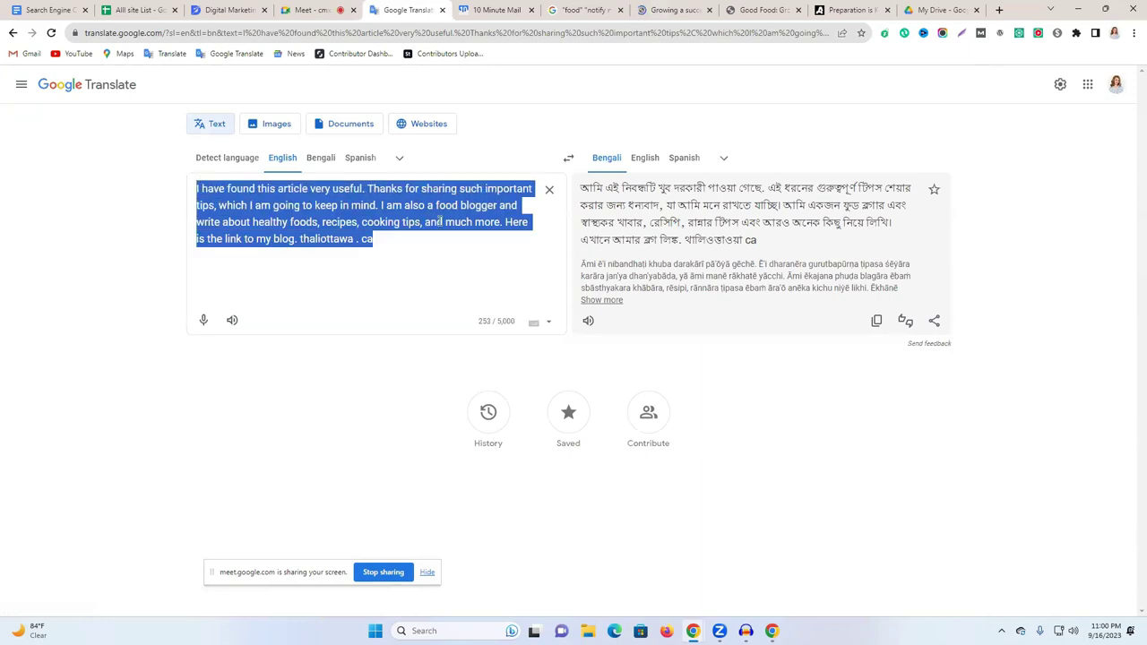
# Create a blank Google Sheets file from Drive's New menu and close the Drive tab.
pyautogui.click(942, 10)
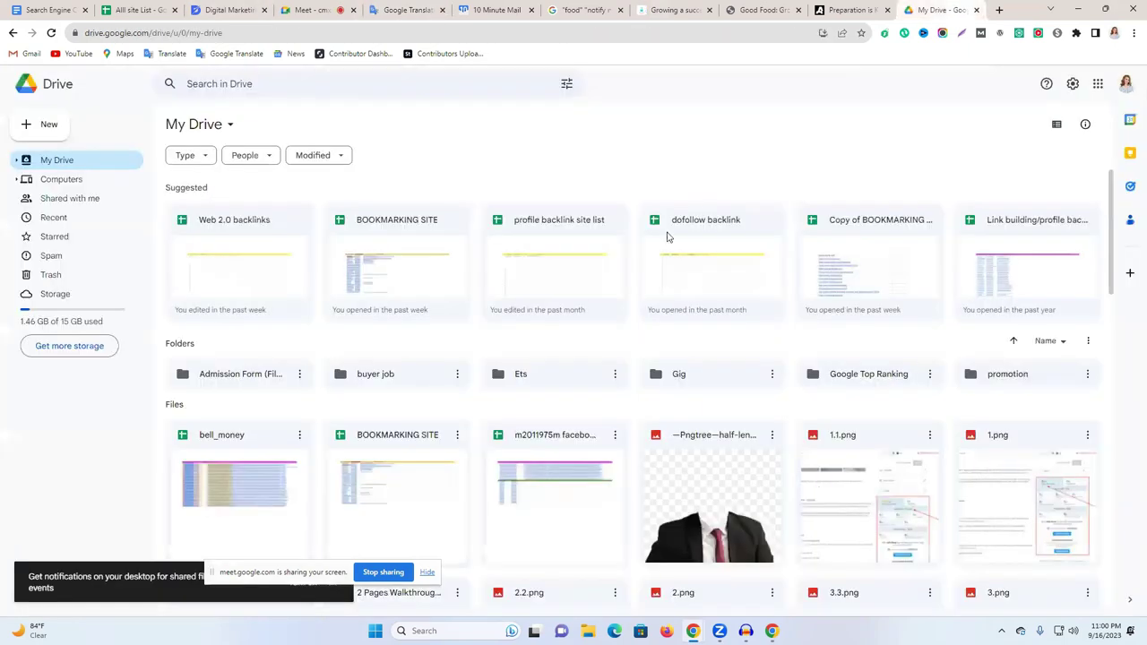
pyautogui.click(46, 123)
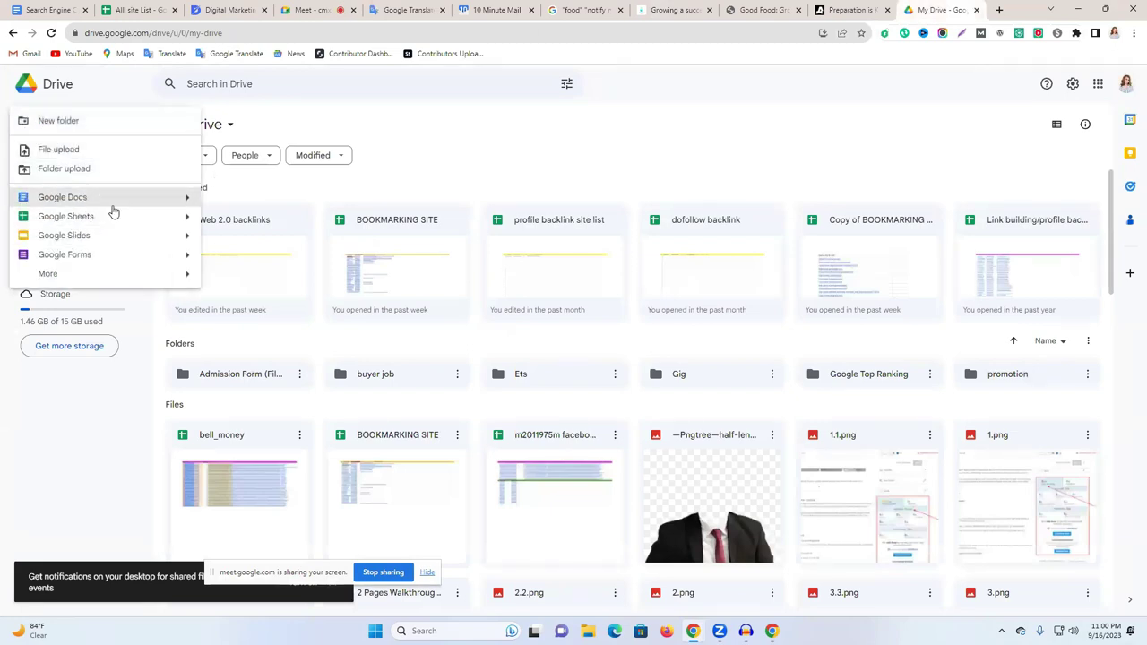
pyautogui.click(116, 217)
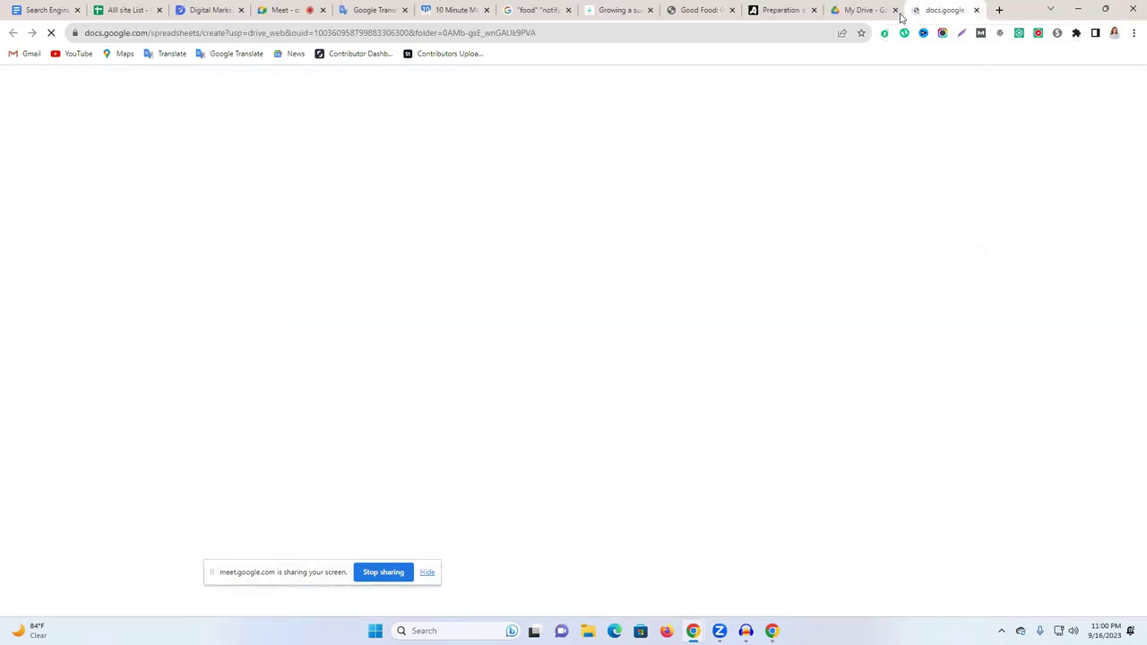
pyautogui.click(888, 11)
pyautogui.click(896, 10)
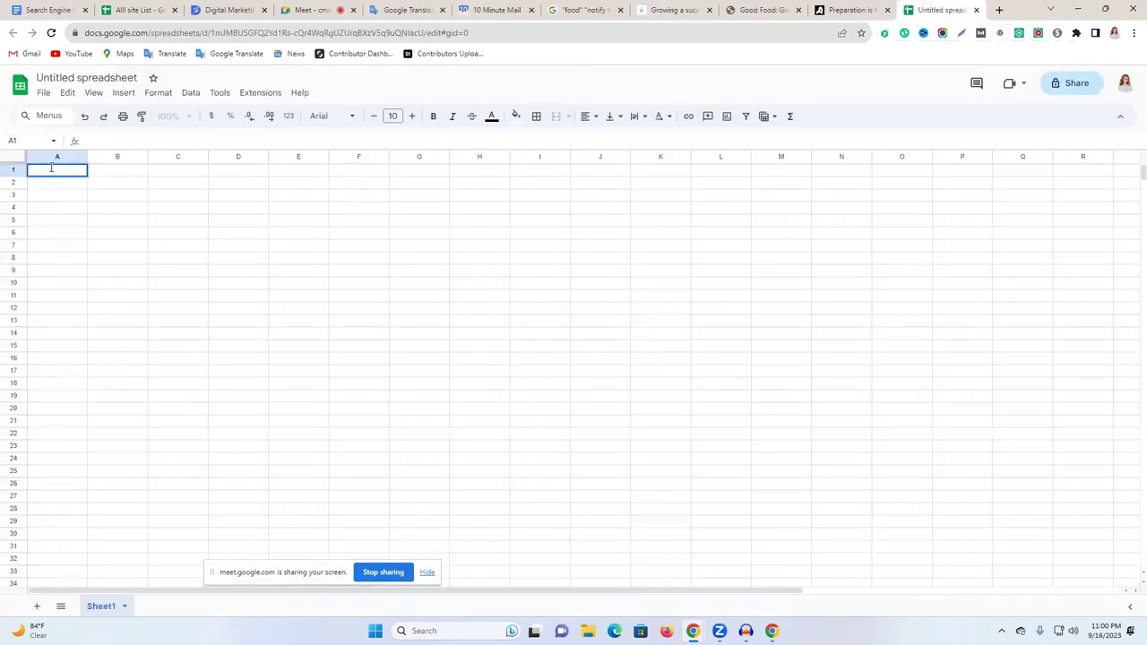
# Enter headers NO, Blog Commenting Site and Screenshort Link in A1–C1, widening columns B and C.
pyautogui.write('NO')
pyautogui.click(127, 171)
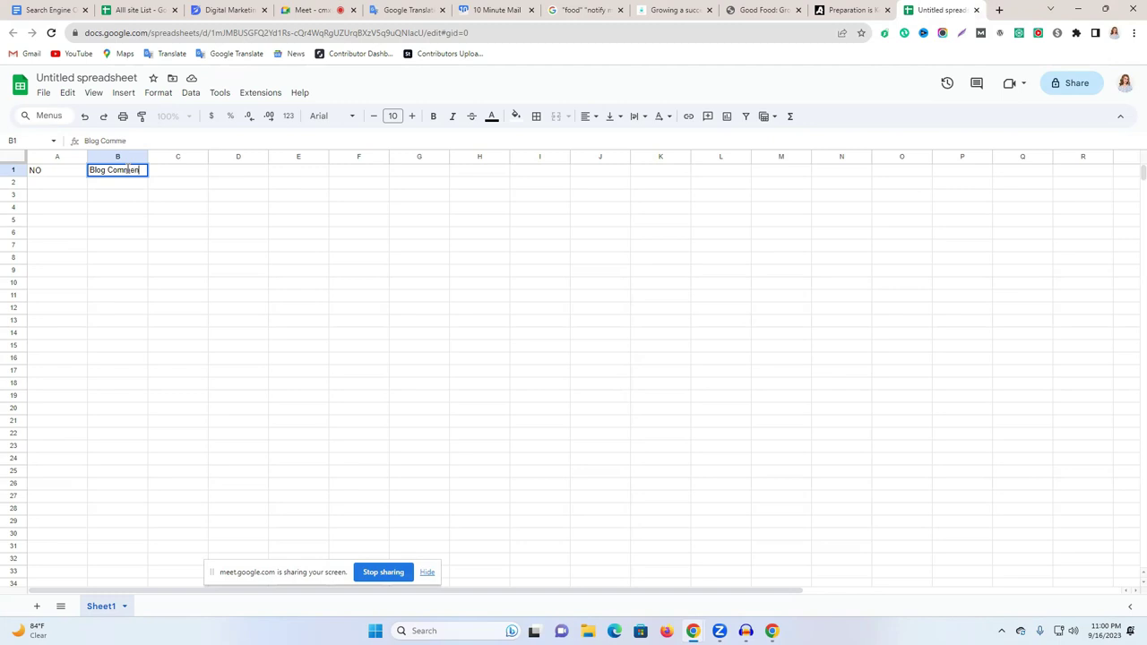
pyautogui.write('g Site')
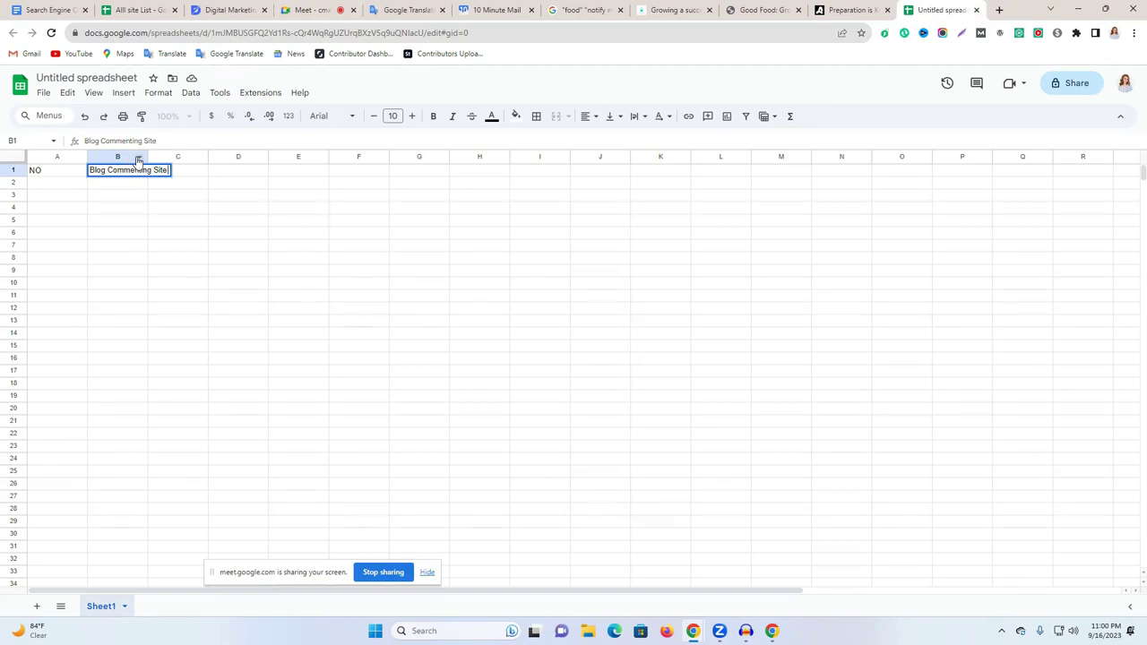
pyautogui.moveTo(149, 155); pyautogui.dragTo(209, 156)
pyautogui.click(241, 168)
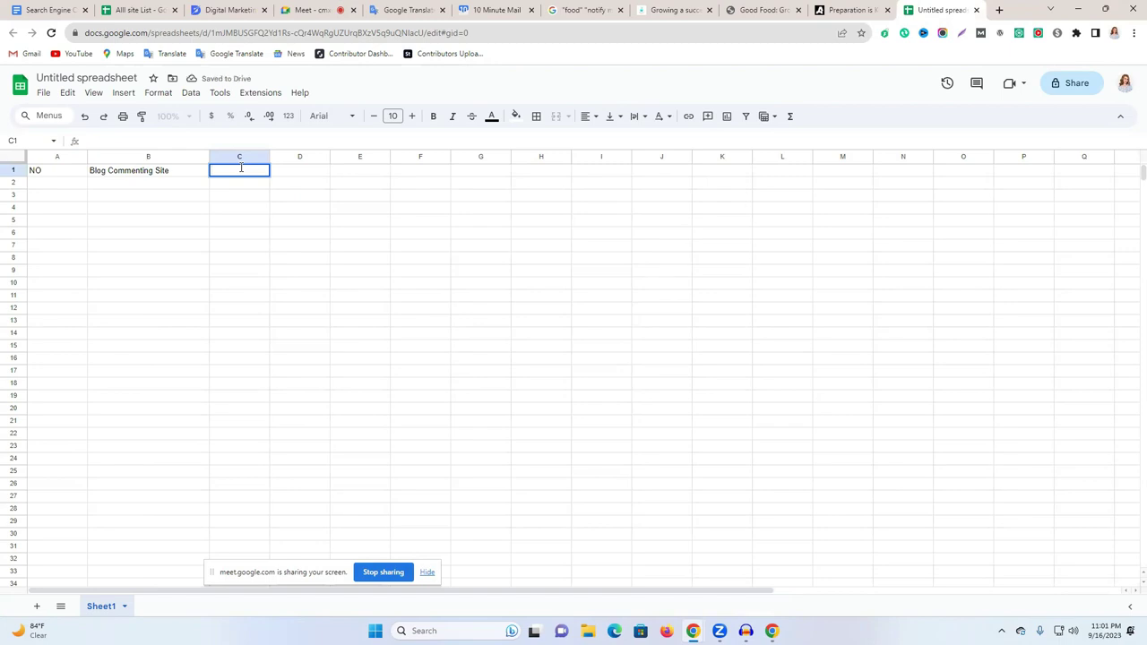
pyautogui.write('Screenshort Link')
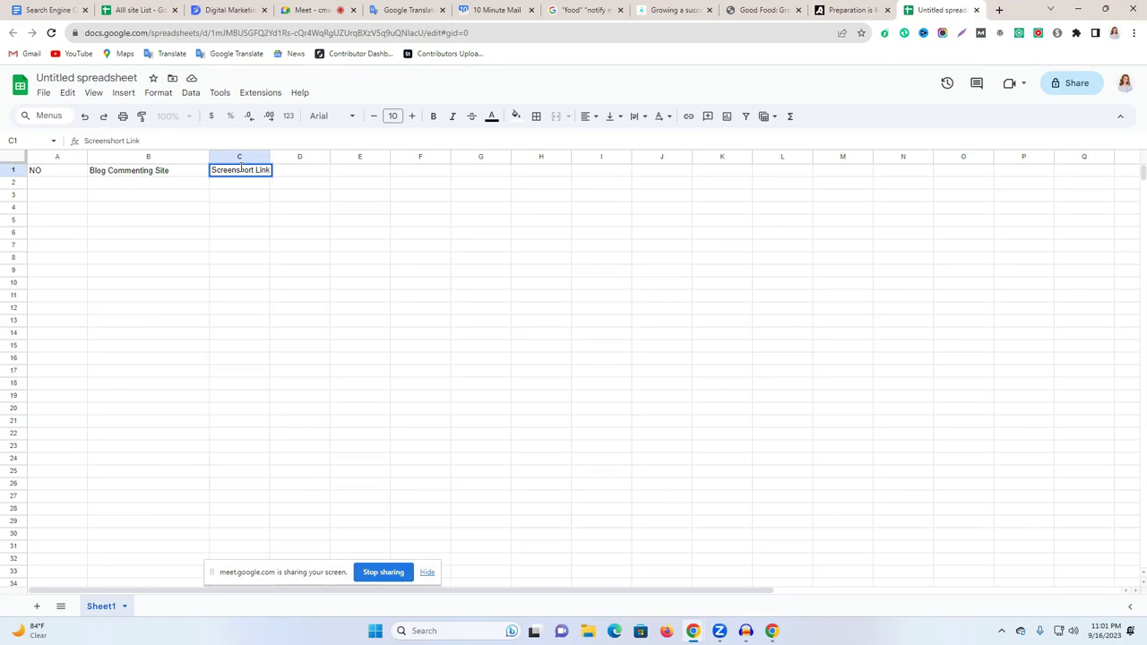
pyautogui.moveTo(269, 157); pyautogui.dragTo(294, 157)
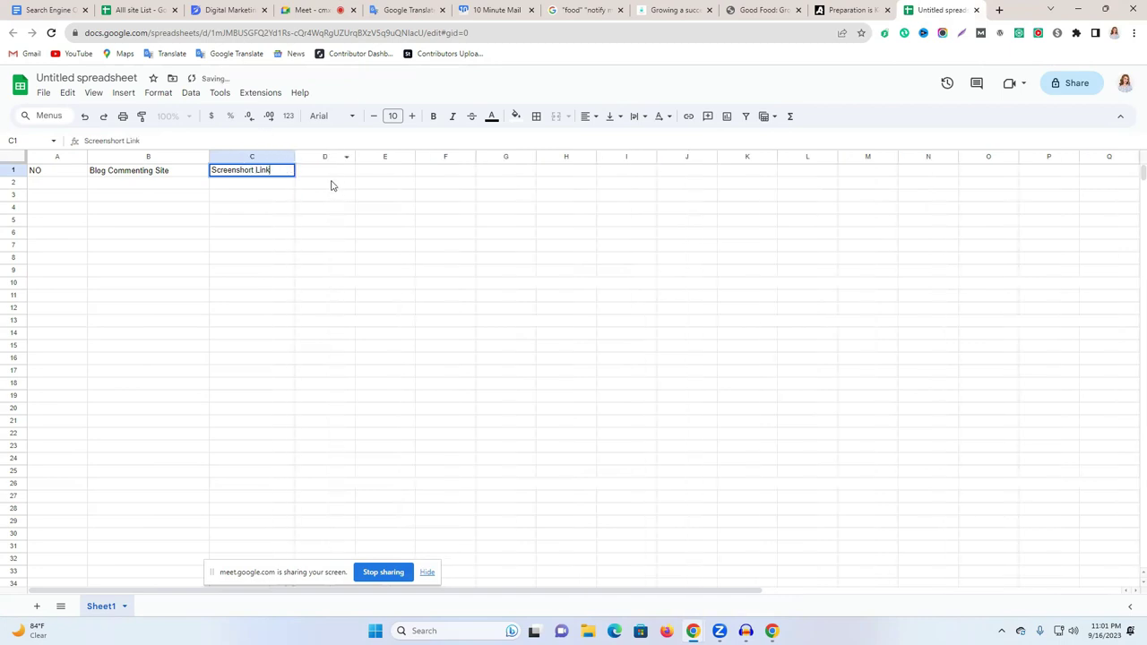
pyautogui.click(329, 178)
# Enter headers DA and PA in D1 and E1 and widen column F.
pyautogui.doubleClick(329, 170)
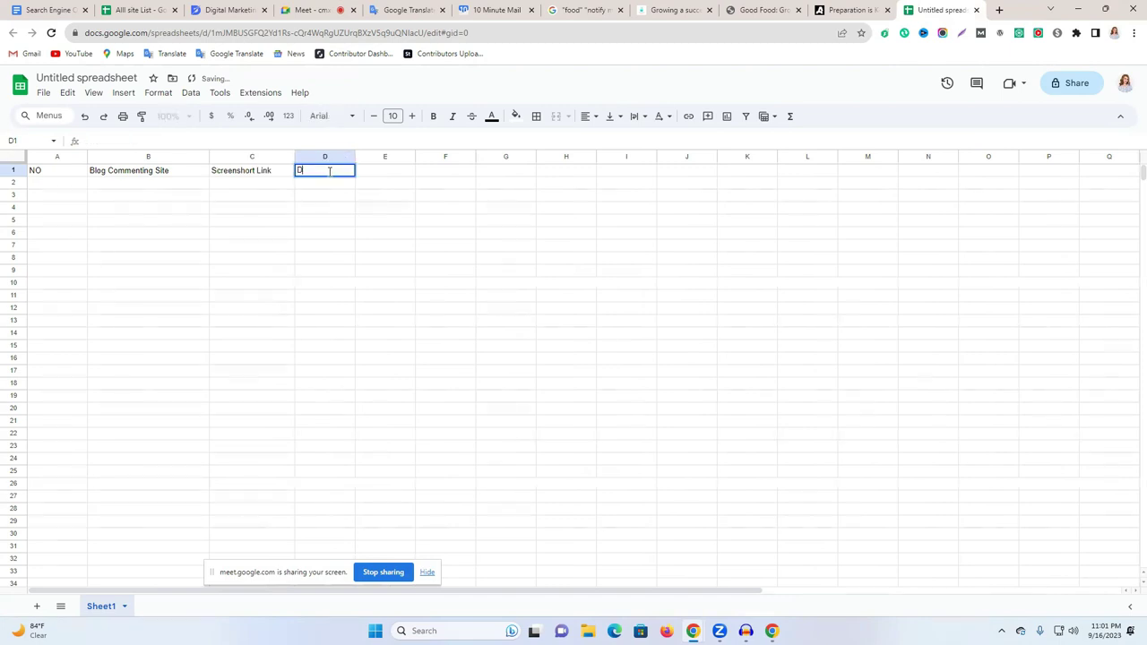
pyautogui.click(376, 178)
pyautogui.doubleClick(377, 170)
pyautogui.write('P')
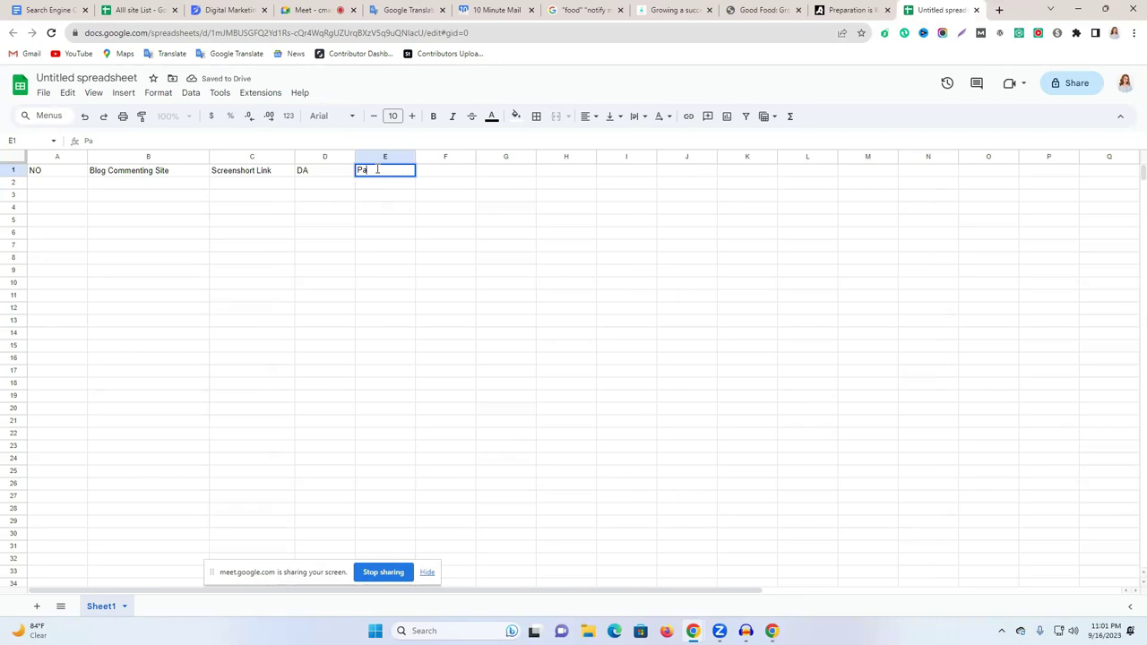
pyautogui.write('A')
pyautogui.moveTo(476, 157); pyautogui.dragTo(652, 157)
pyautogui.click(451, 170)
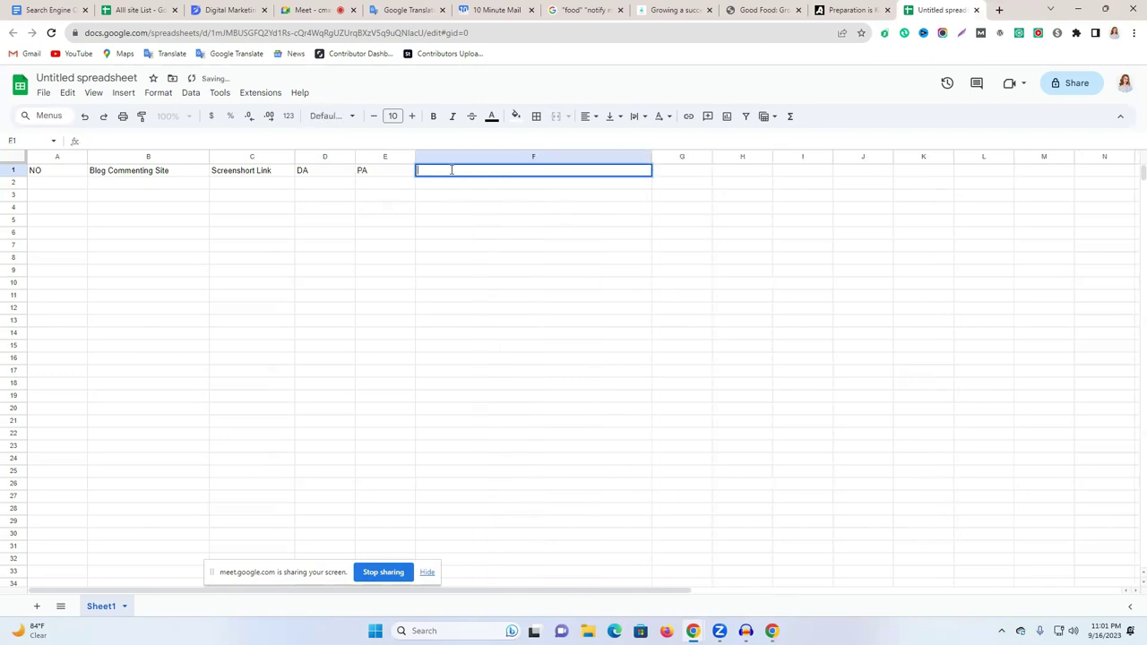
# Enter Mail in F1, widen column G, and type Live Link in G1.
pyautogui.write('E')
pyautogui.press('BackSpace')
pyautogui.press('Delete')
pyautogui.click(543, 196)
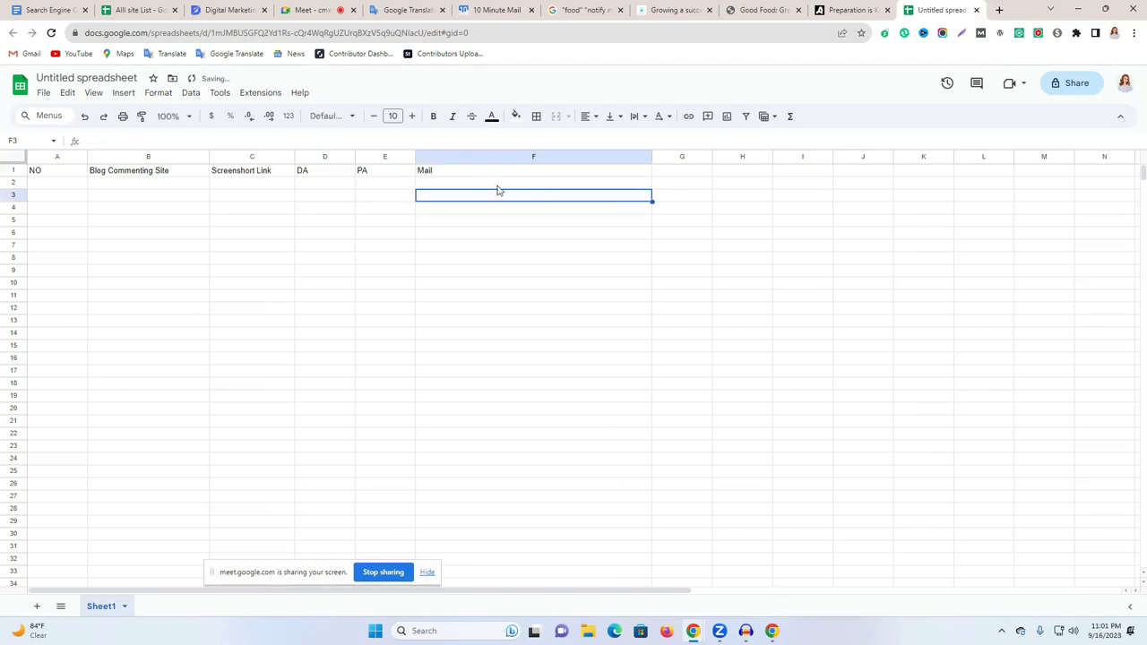
pyautogui.moveTo(707, 160); pyautogui.dragTo(1062, 160)
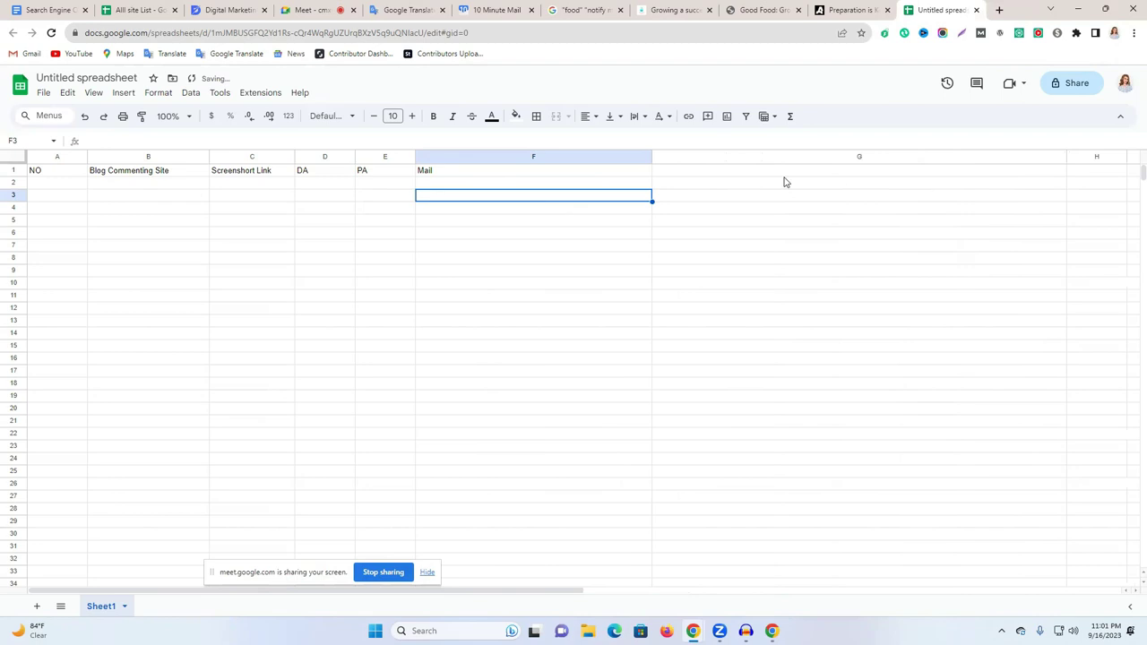
pyautogui.click(752, 172)
pyautogui.doubleClick(750, 170)
pyautogui.write('Li')
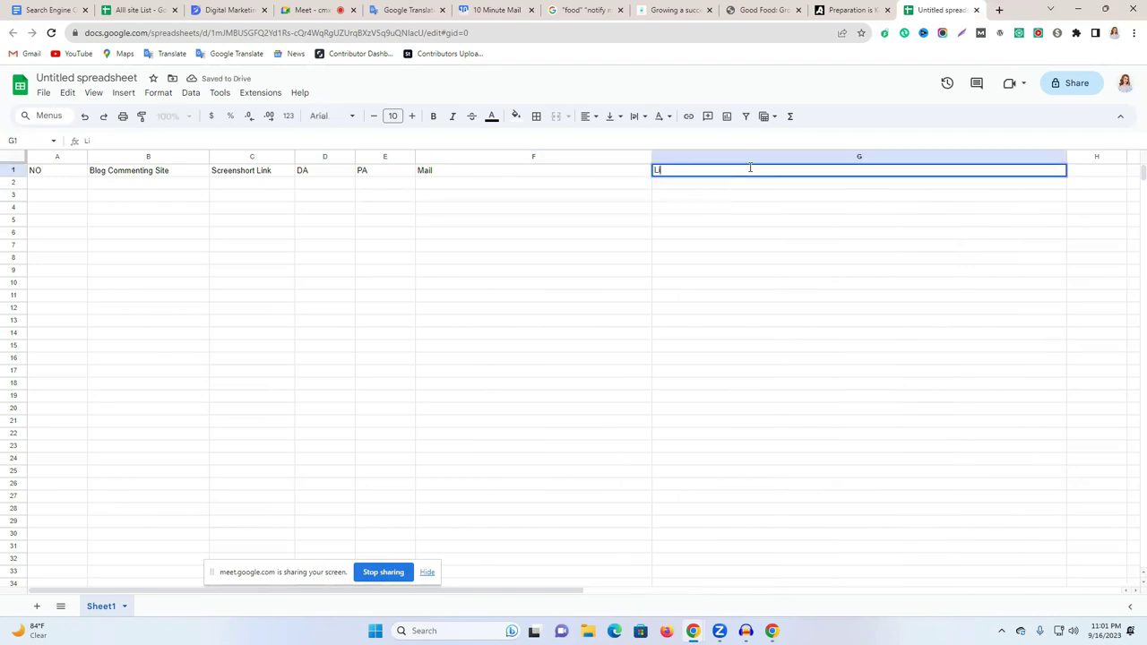
pyautogui.write('ve Link')
# Centre-align row 1 and increase its font size.
pyautogui.click(14, 170)
pyautogui.click(588, 116)
pyautogui.click(611, 139)
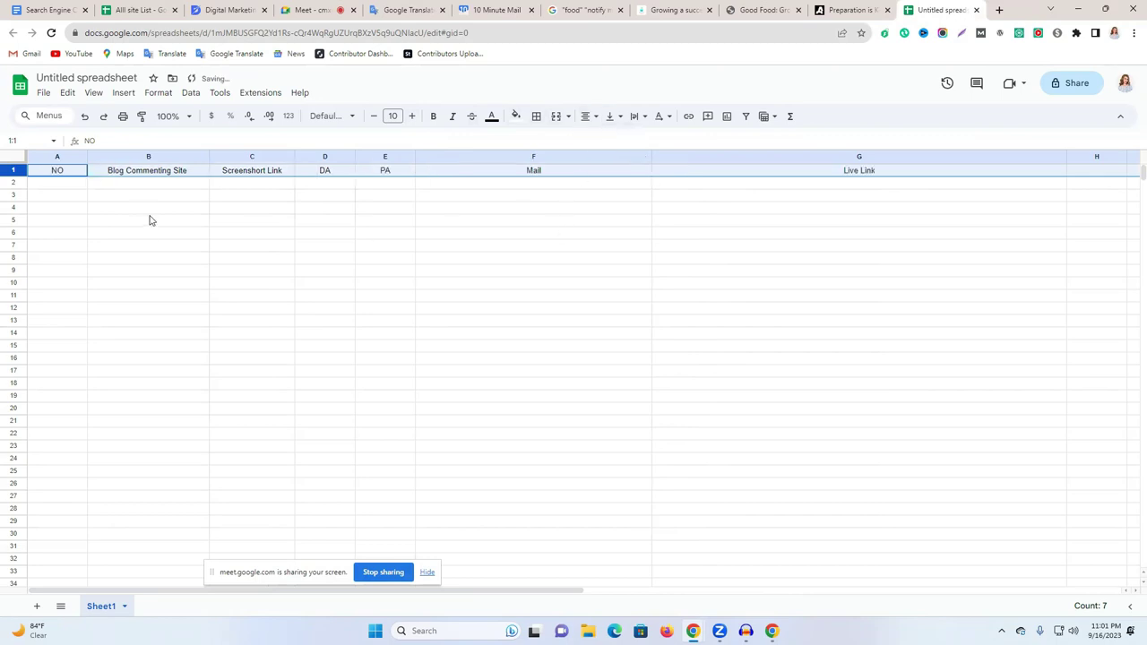
pyautogui.click(415, 117)
pyautogui.click(414, 117)
pyautogui.click(414, 116)
pyautogui.click(414, 116)
pyautogui.click(414, 116)
# Widen columns B and C and set the header font size to 18.
pyautogui.moveTo(295, 157); pyautogui.dragTo(436, 157)
pyautogui.moveTo(209, 157); pyautogui.dragTo(341, 157)
pyautogui.click(373, 117)
pyautogui.click(373, 116)
pyautogui.click(373, 116)
pyautogui.click(373, 117)
pyautogui.click(373, 116)
pyautogui.click(412, 117)
pyautogui.click(412, 117)
pyautogui.click(356, 257)
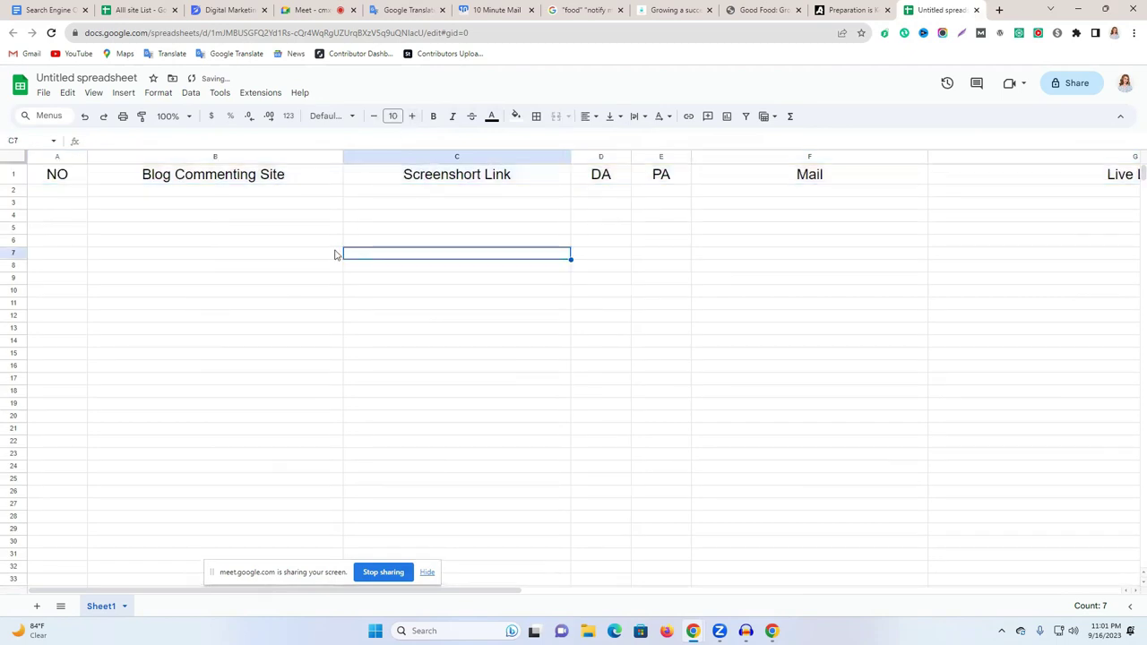
# Fill header row 1 with orange.
pyautogui.click(9, 172)
pyautogui.click(517, 117)
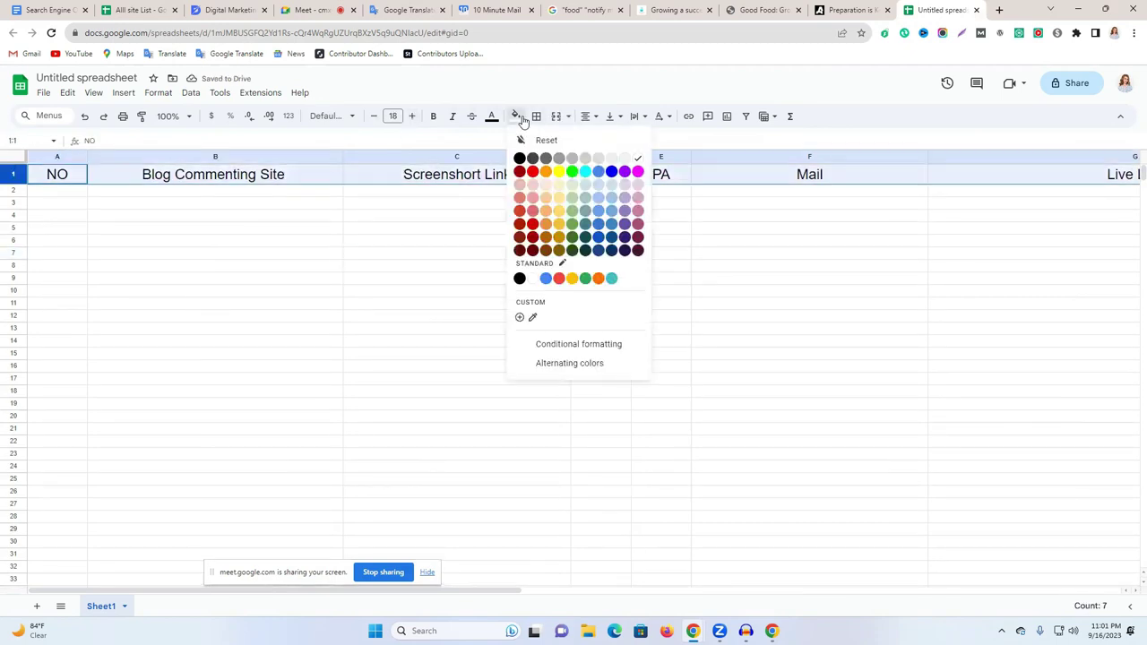
pyautogui.click(542, 172)
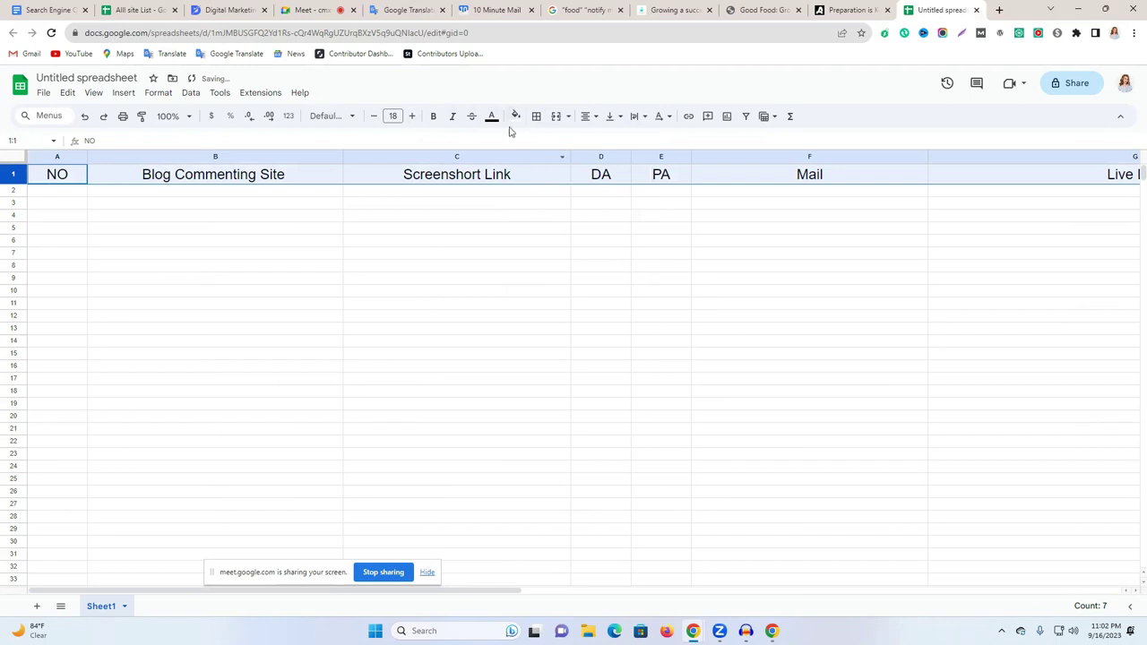
pyautogui.click(515, 119)
pyautogui.click(546, 171)
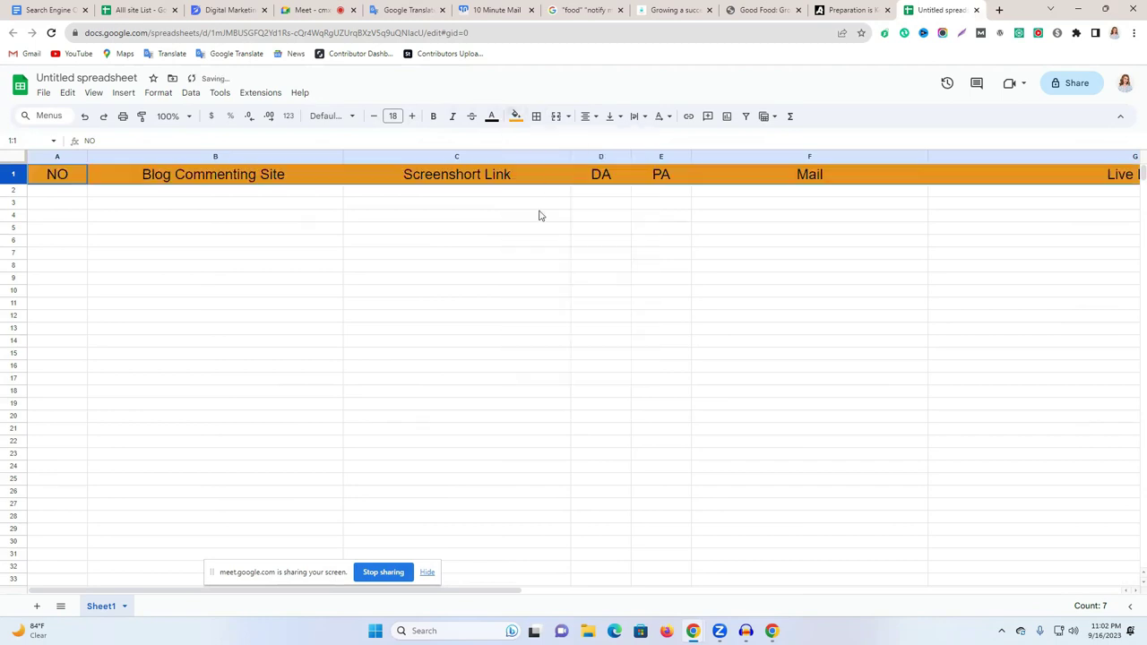
pyautogui.click(524, 244)
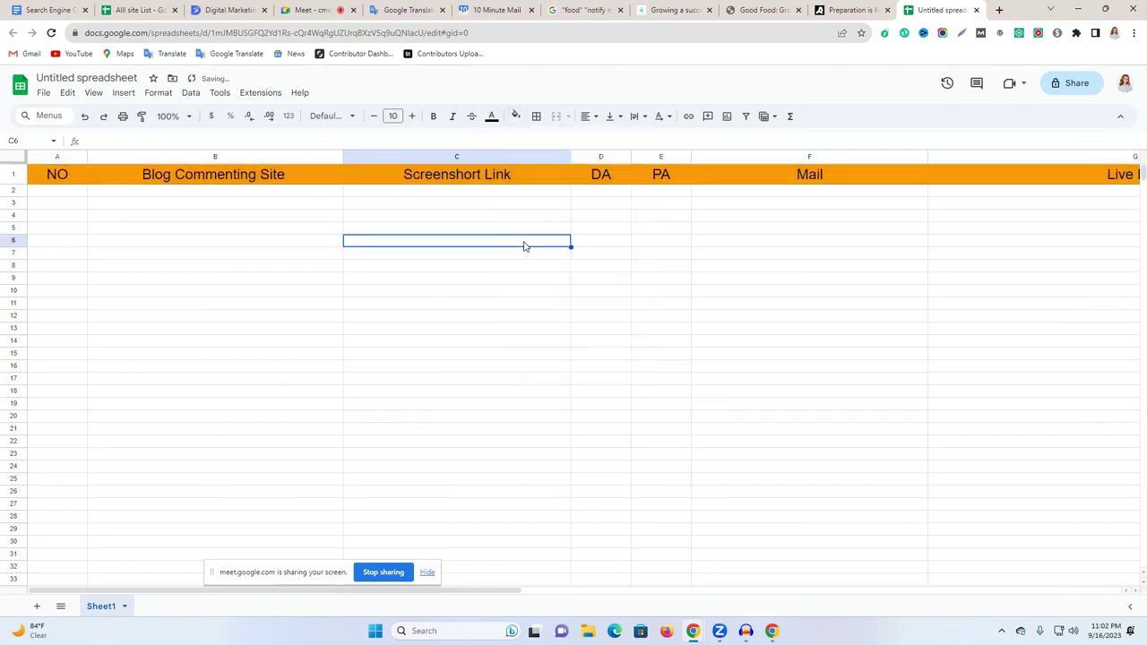
pyautogui.click(844, 10)
pyautogui.click(752, 10)
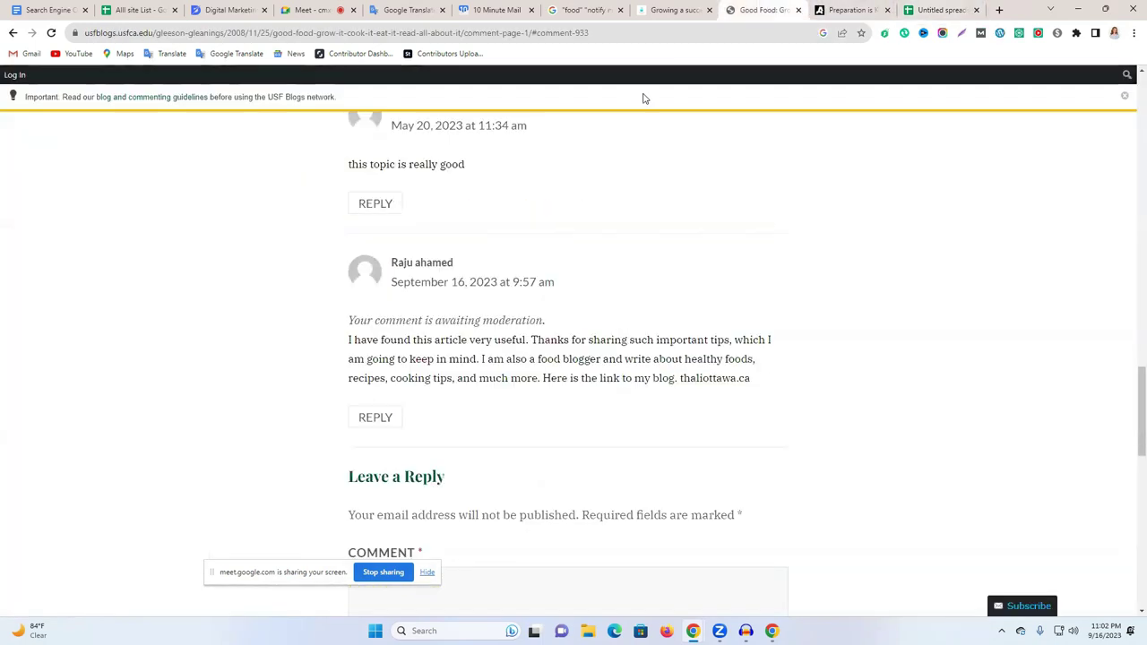
pyautogui.click(229, 9)
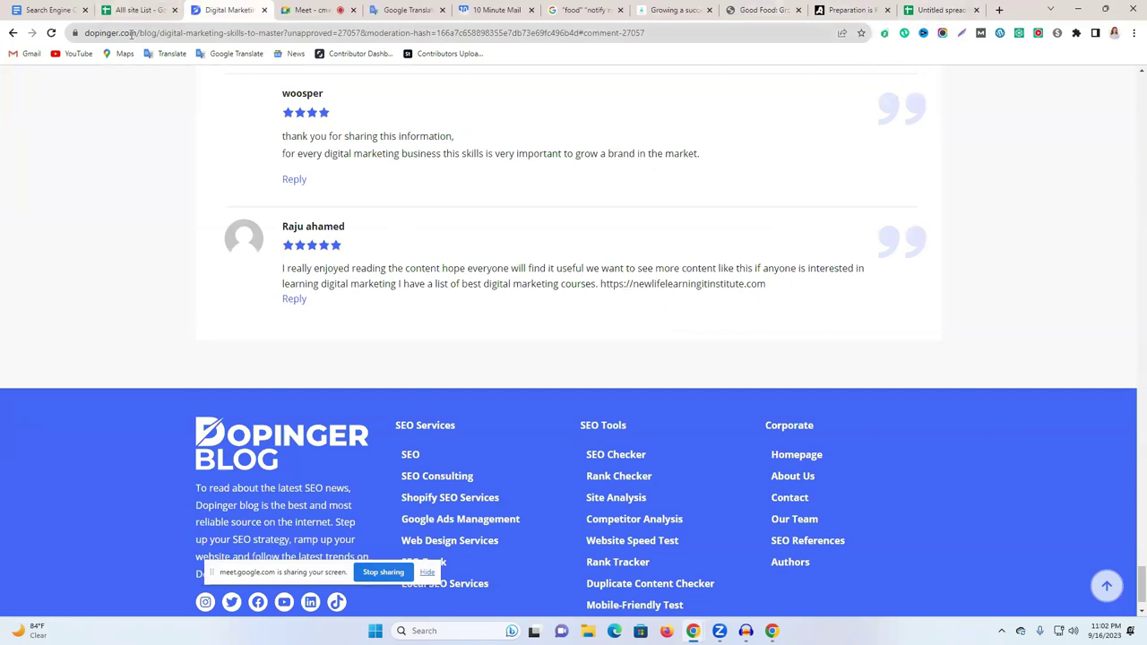
pyautogui.moveTo(134, 33); pyautogui.dragTo(70, 32)
pyautogui.hotkey('ctrl', 'c')
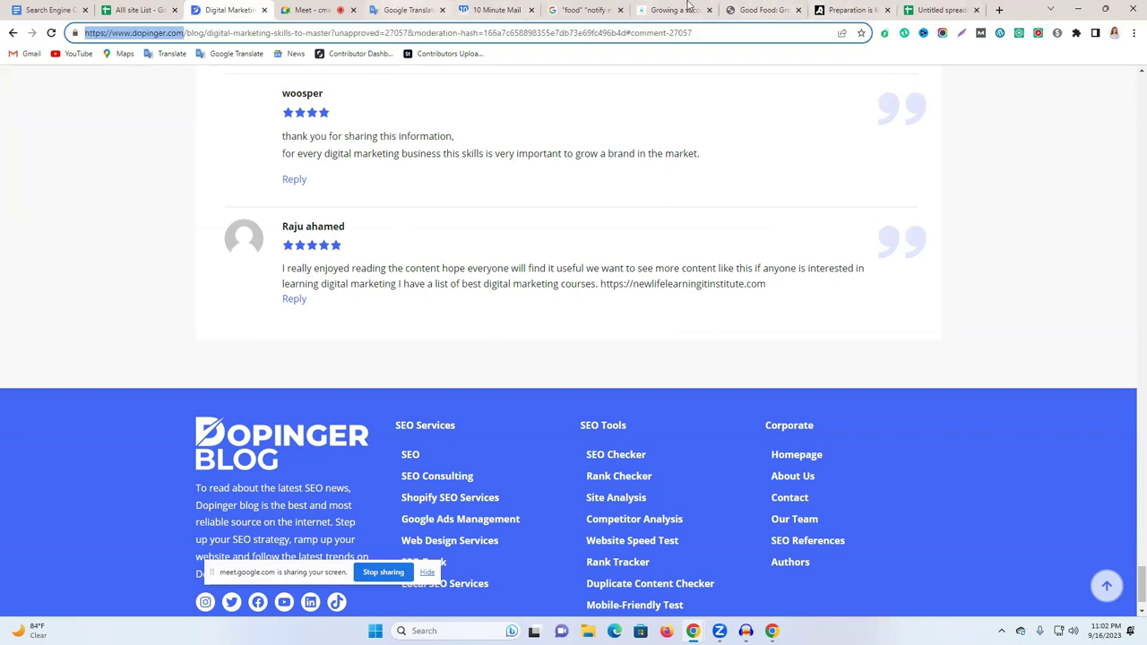
pyautogui.click(936, 10)
pyautogui.click(138, 196)
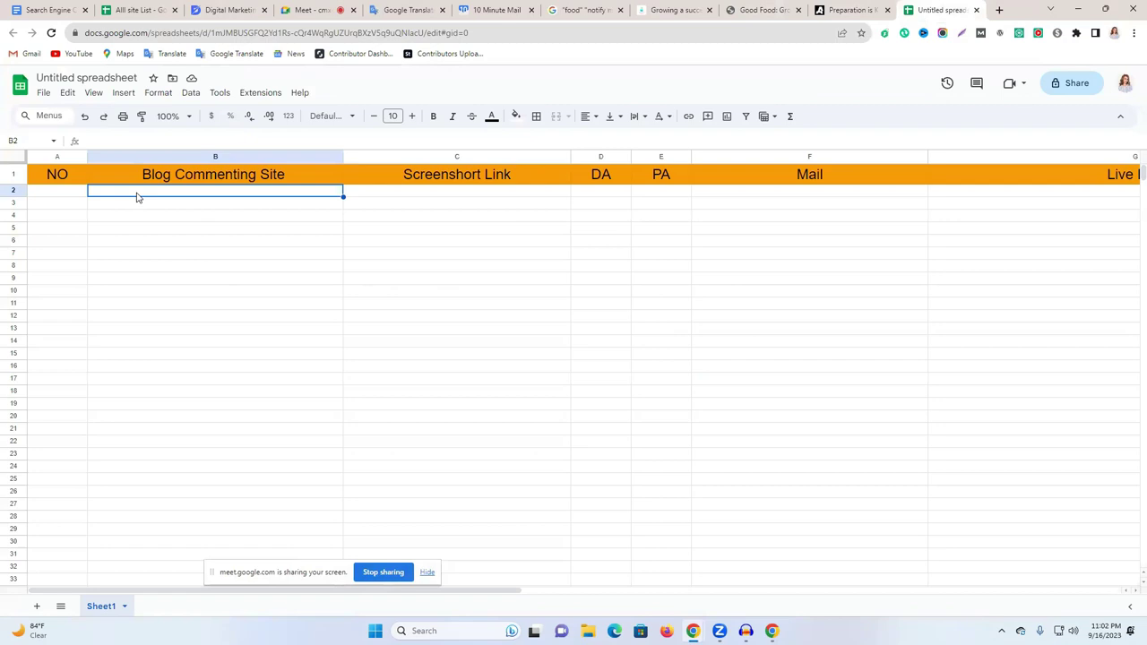
pyautogui.hotkey('ctrl', 'v')
# Enter 1 and 2 in A2:A3, fill the numbering down column A, and narrow column B.
pyautogui.click(55, 195)
pyautogui.write('1')
pyautogui.click(89, 226)
pyautogui.doubleClick(61, 202)
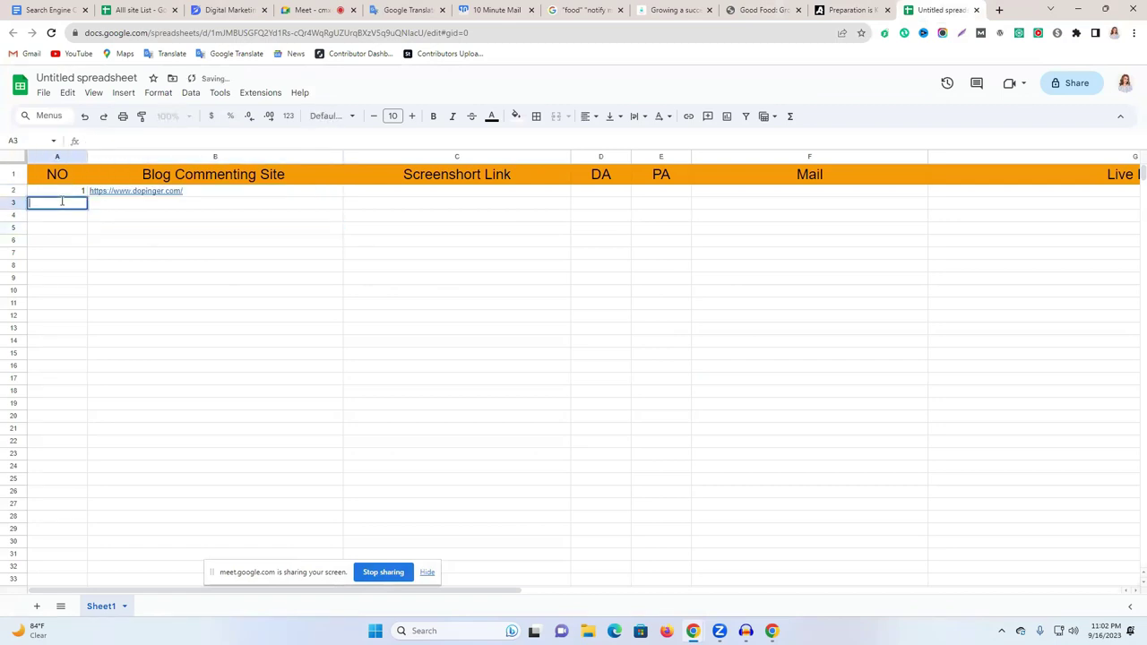
pyautogui.write('2')
pyautogui.click(90, 257)
pyautogui.moveTo(72, 192); pyautogui.dragTo(87, 376)
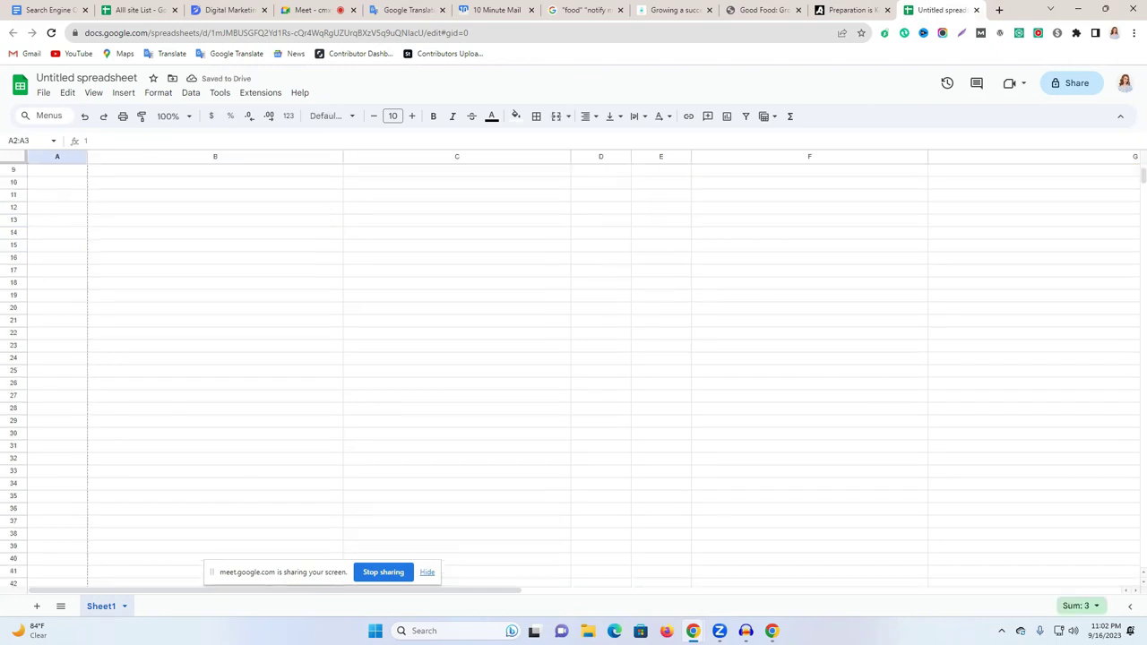
pyautogui.click(313, 333)
pyautogui.scroll(5, 316, 390)
pyautogui.click(371, 297)
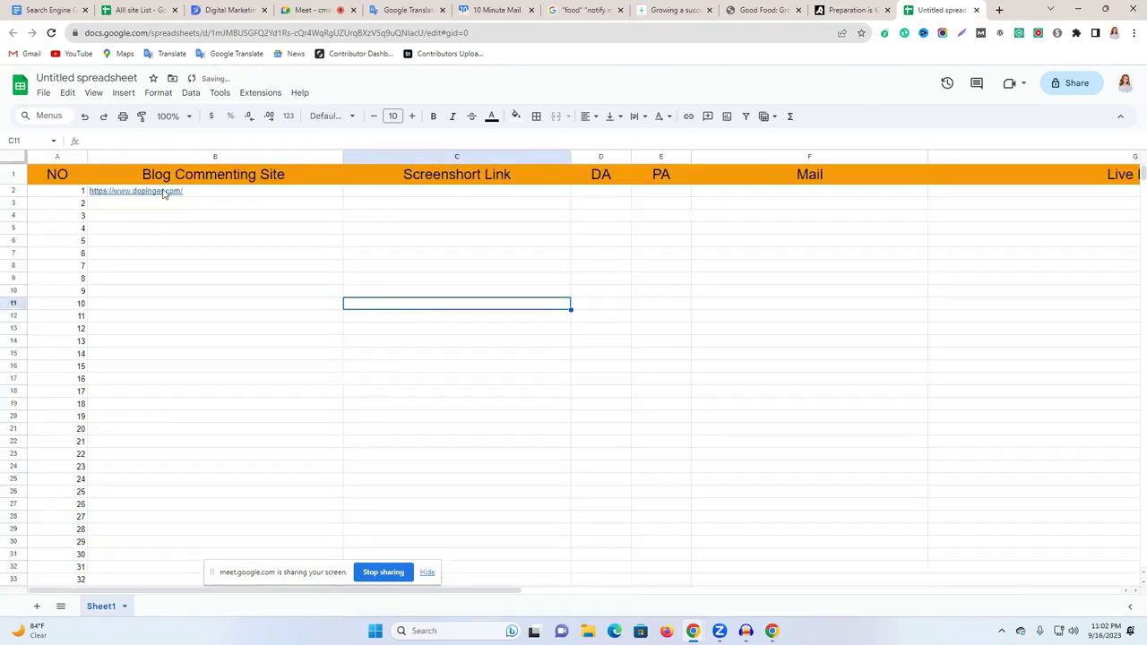
pyautogui.moveTo(343, 157); pyautogui.dragTo(309, 157)
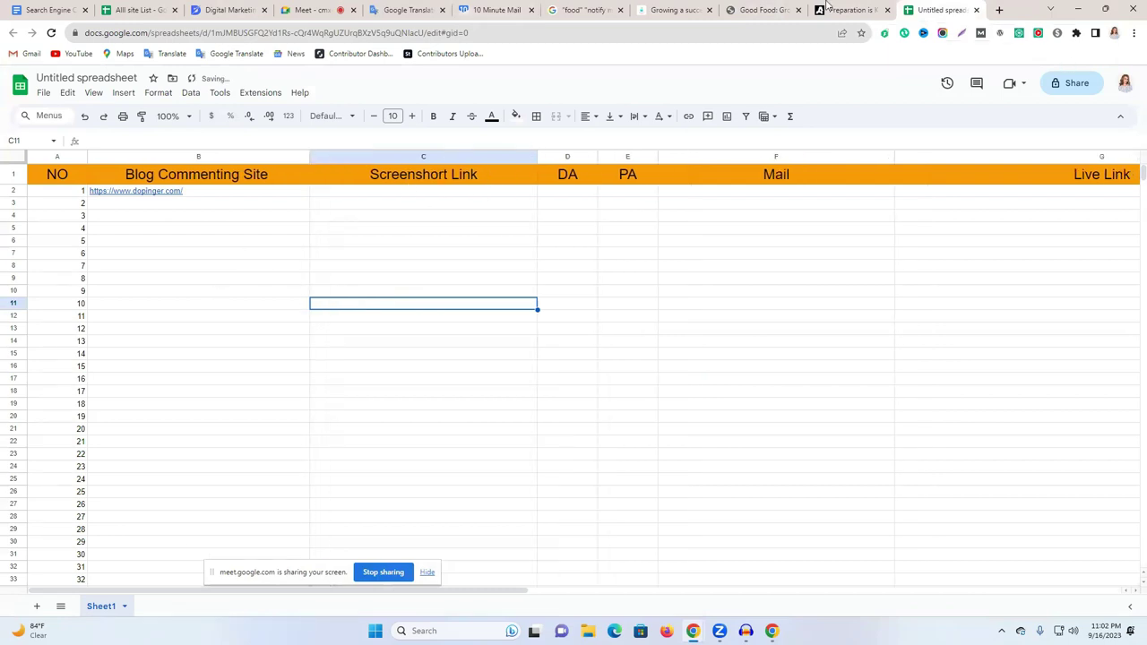
# Search 'light' for the Lightshot extension in a new tab, then go to the Dopinger comments page.
pyautogui.click(1000, 10)
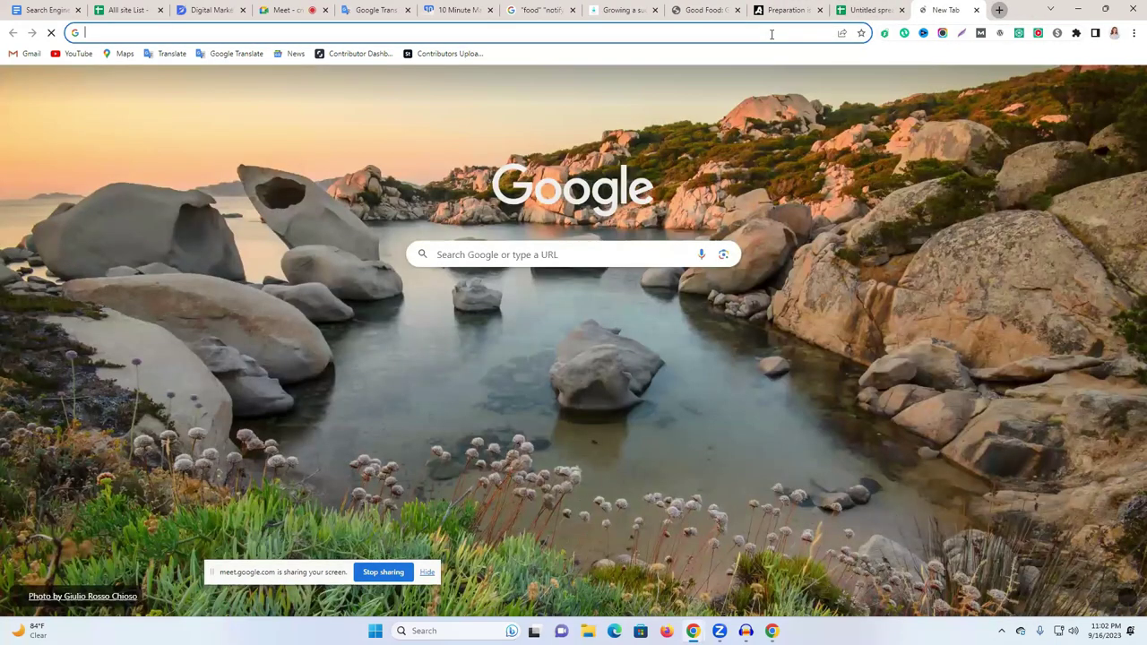
pyautogui.write('light')
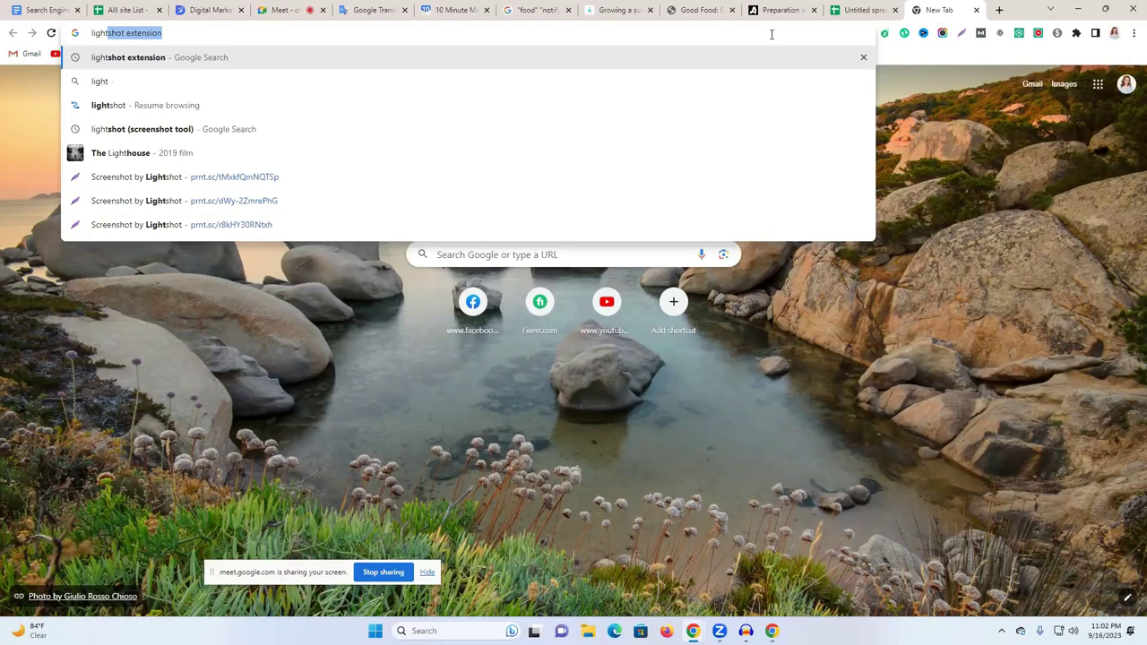
pyautogui.press('Return')
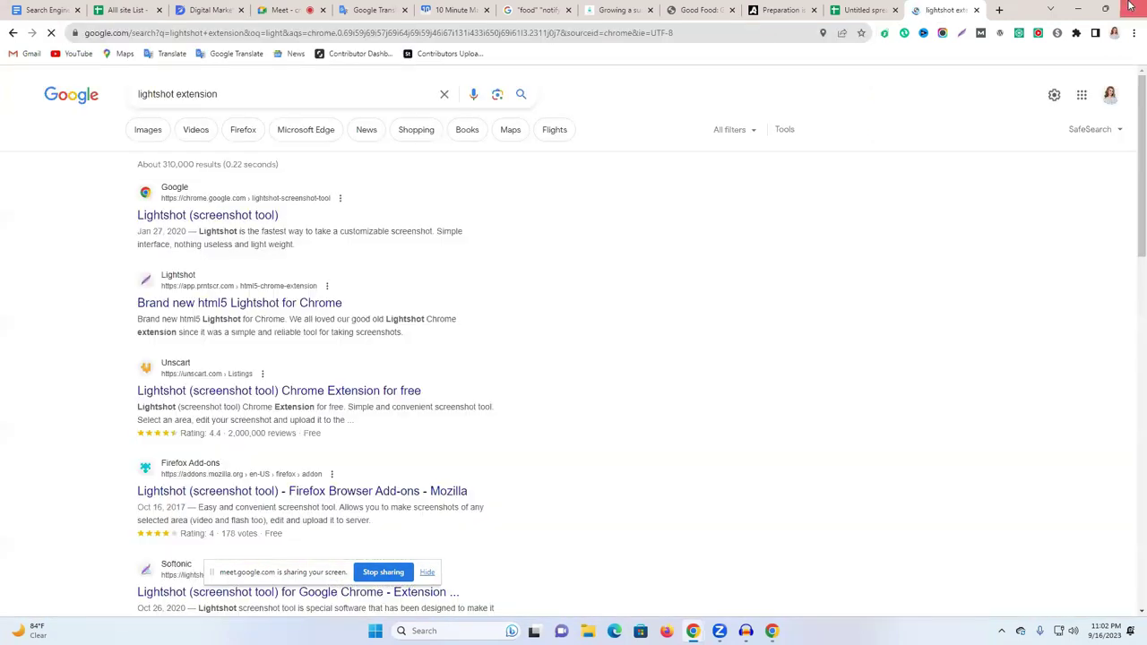
pyautogui.click(976, 9)
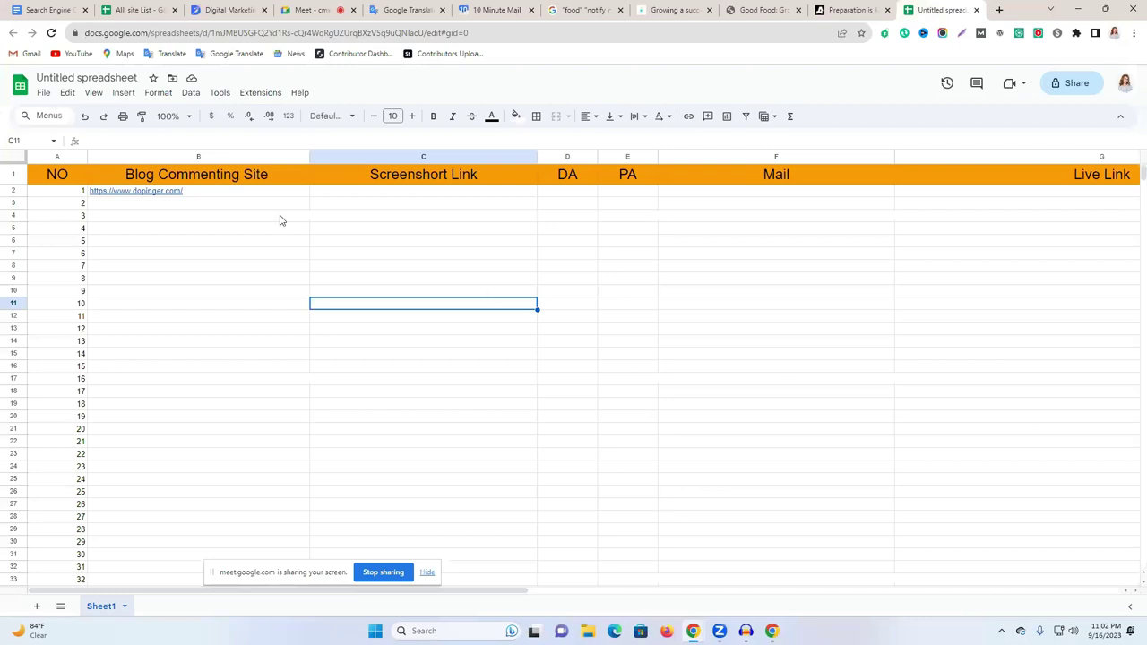
pyautogui.click(224, 10)
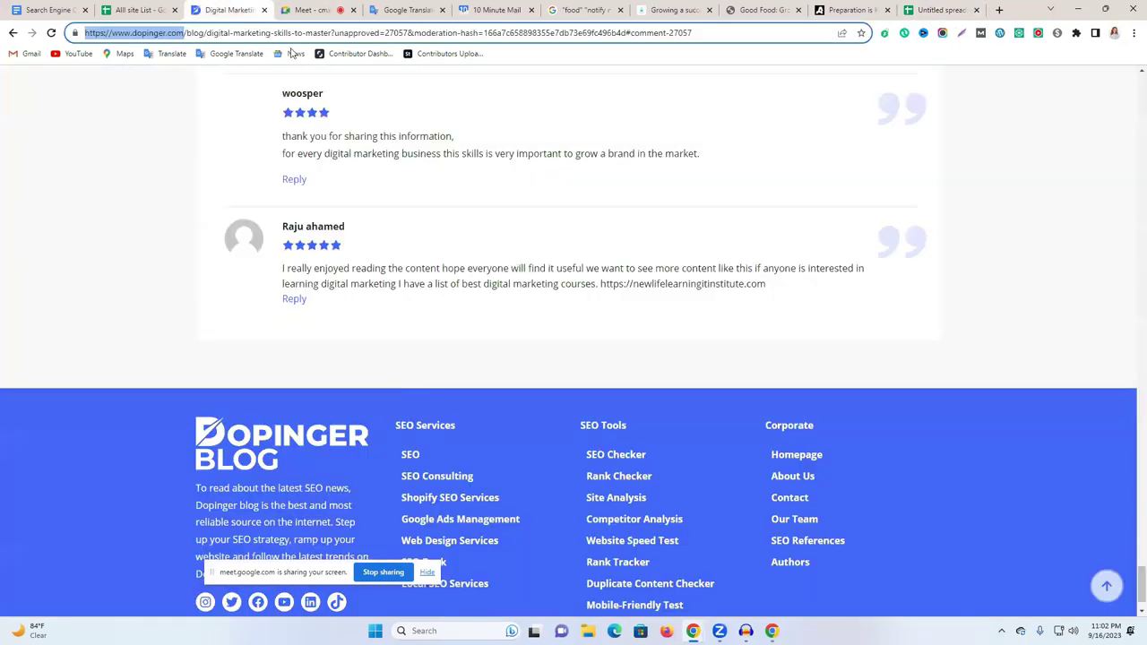
# Screenshot the Dopinger page with Lightshot, box the last comment in red, upload, and copy the link.
pyautogui.click(962, 35)
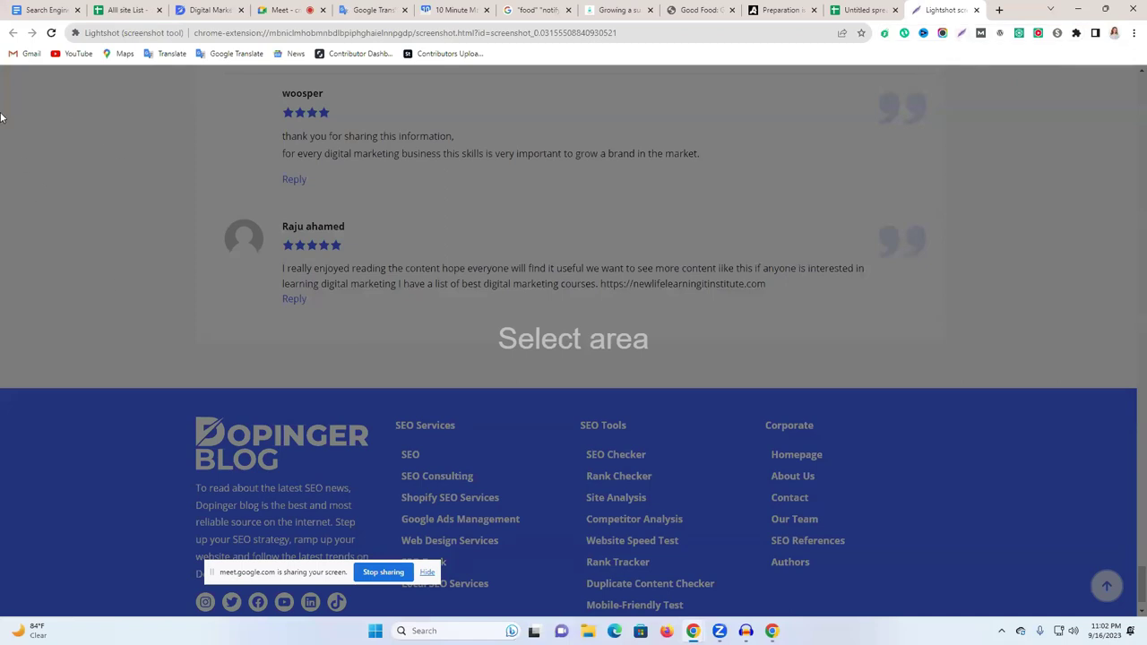
pyautogui.moveTo(0, 67); pyautogui.dragTo(1130, 605)
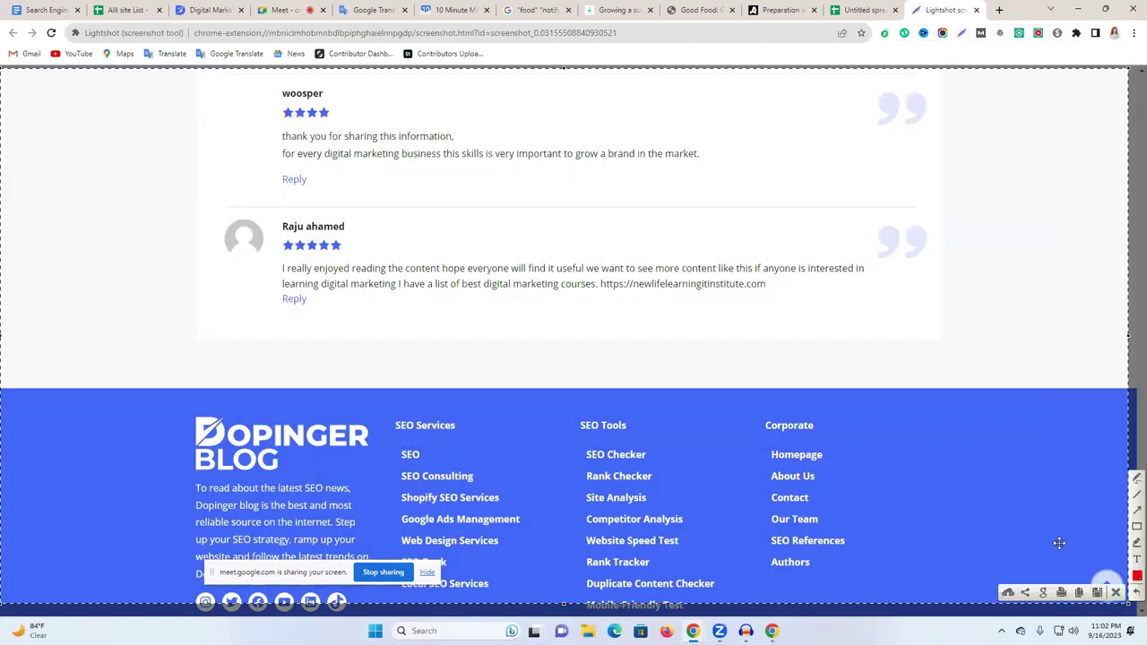
pyautogui.moveTo(203, 207); pyautogui.dragTo(946, 335)
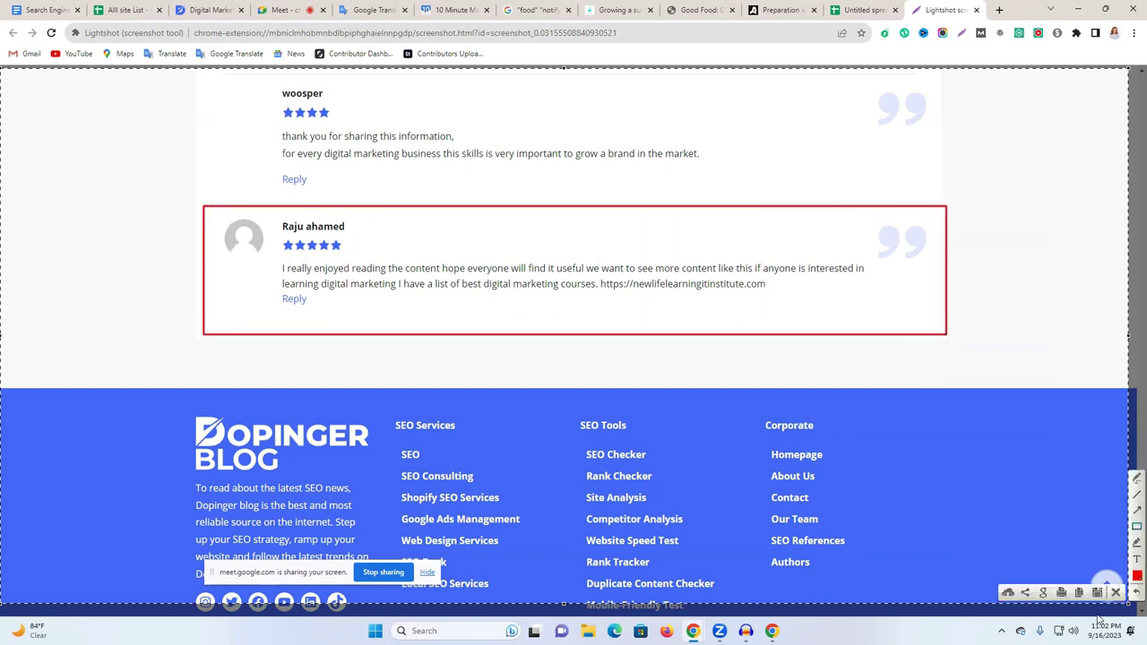
pyautogui.click(1010, 595)
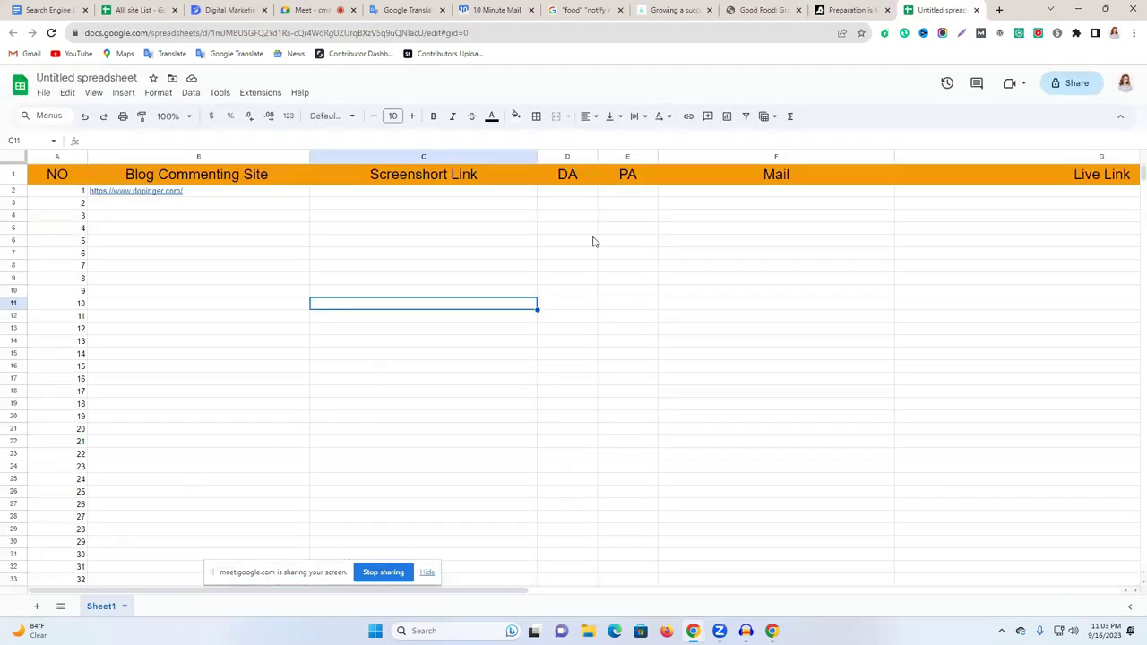
pyautogui.click(743, 33)
pyautogui.hotkey('ctrl', 'c')
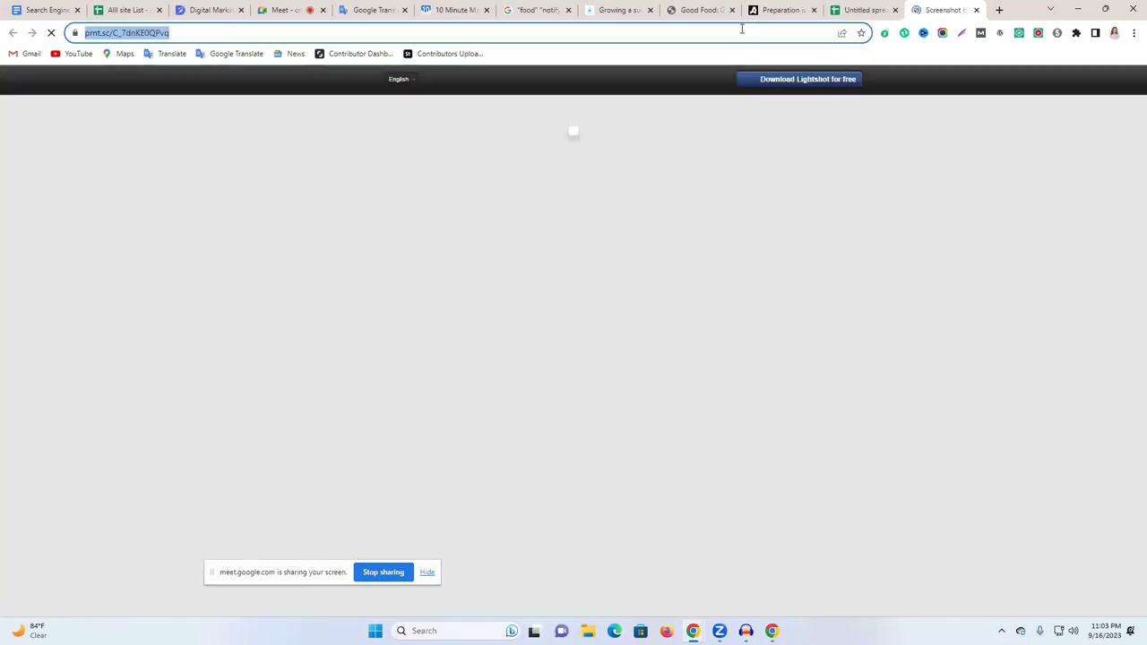
pyautogui.rightClick(743, 33)
pyautogui.click(874, 7)
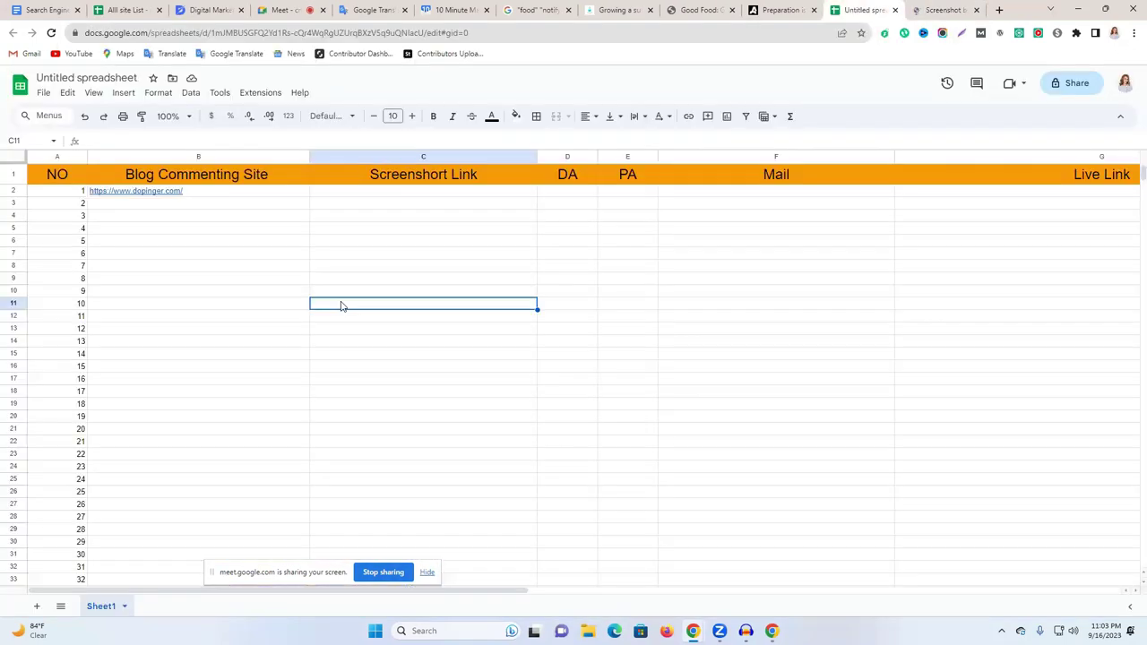
pyautogui.click(398, 196)
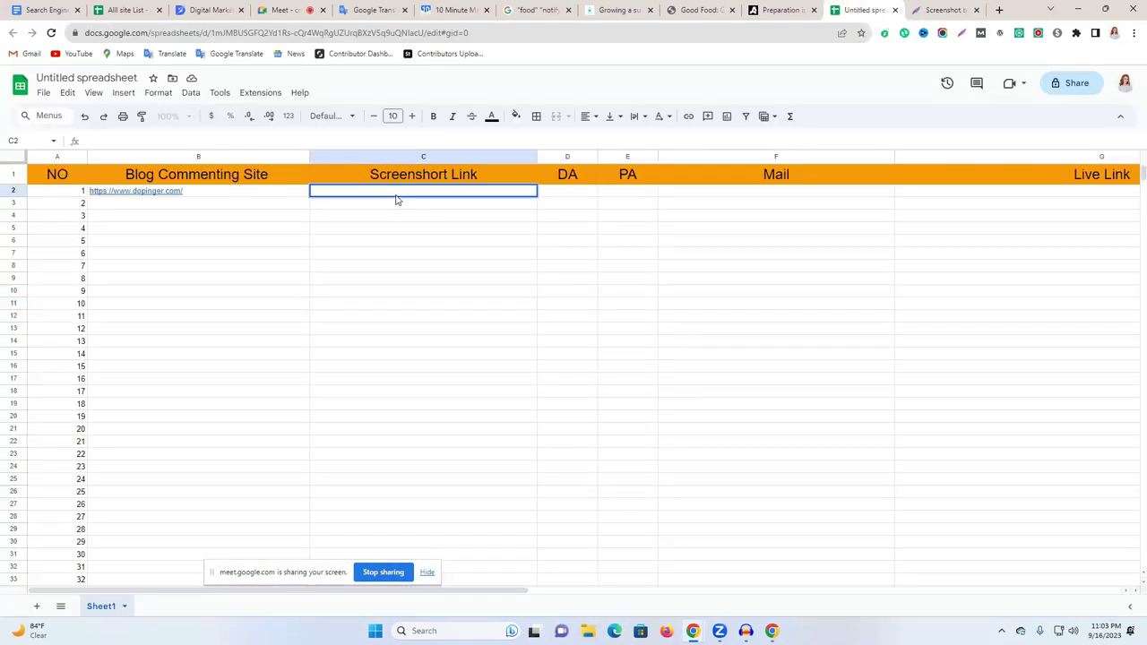
pyautogui.hotkey('ctrl', 'v')
pyautogui.click(692, 268)
pyautogui.click(430, 200)
pyautogui.click(434, 193)
pyautogui.hotkey('ctrl', 'v')
pyautogui.click(498, 242)
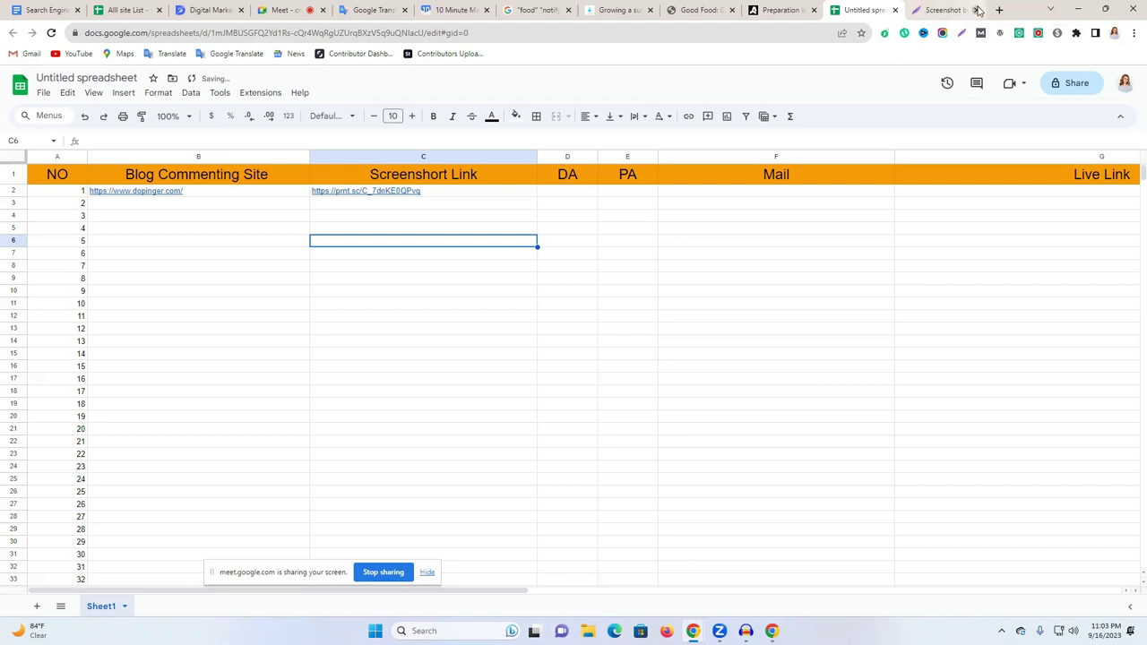
pyautogui.click(978, 10)
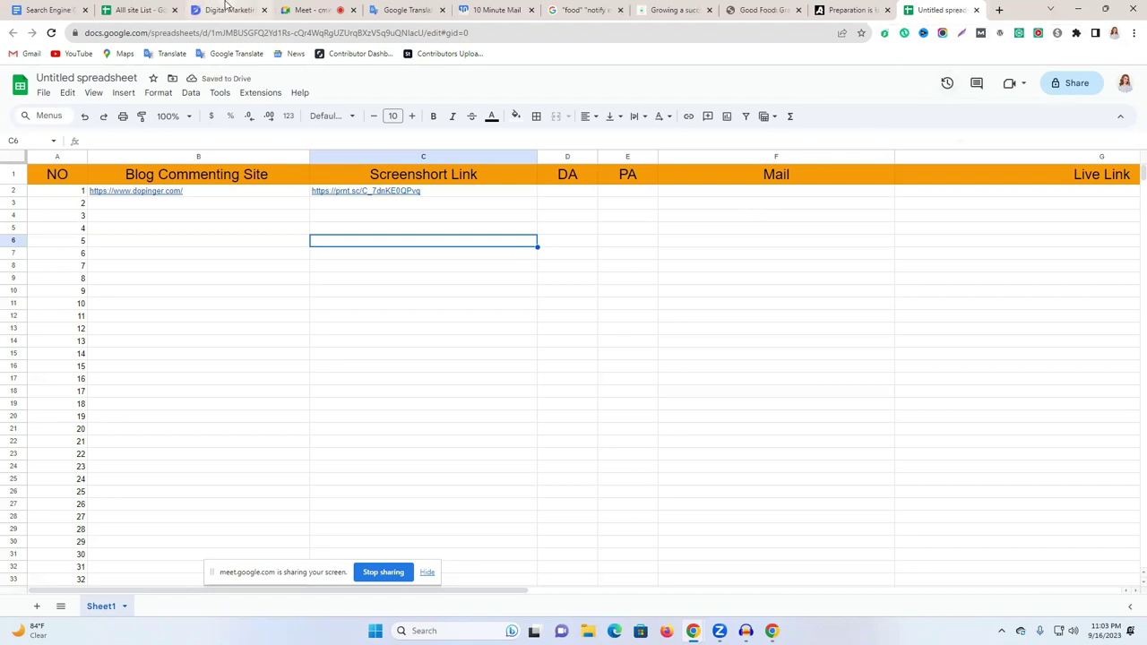
# Retype the 'Mail' header in F1 and paste a fresh 10 Minute Mail address into F2.
pyautogui.click(229, 10)
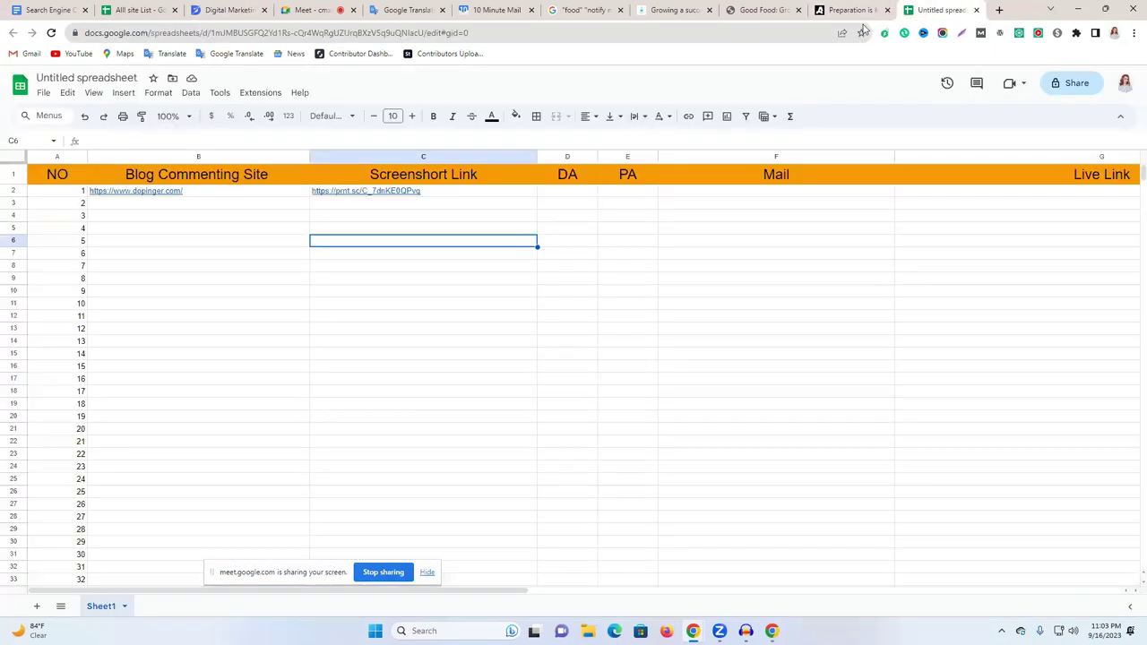
pyautogui.click(939, 9)
pyautogui.click(736, 157)
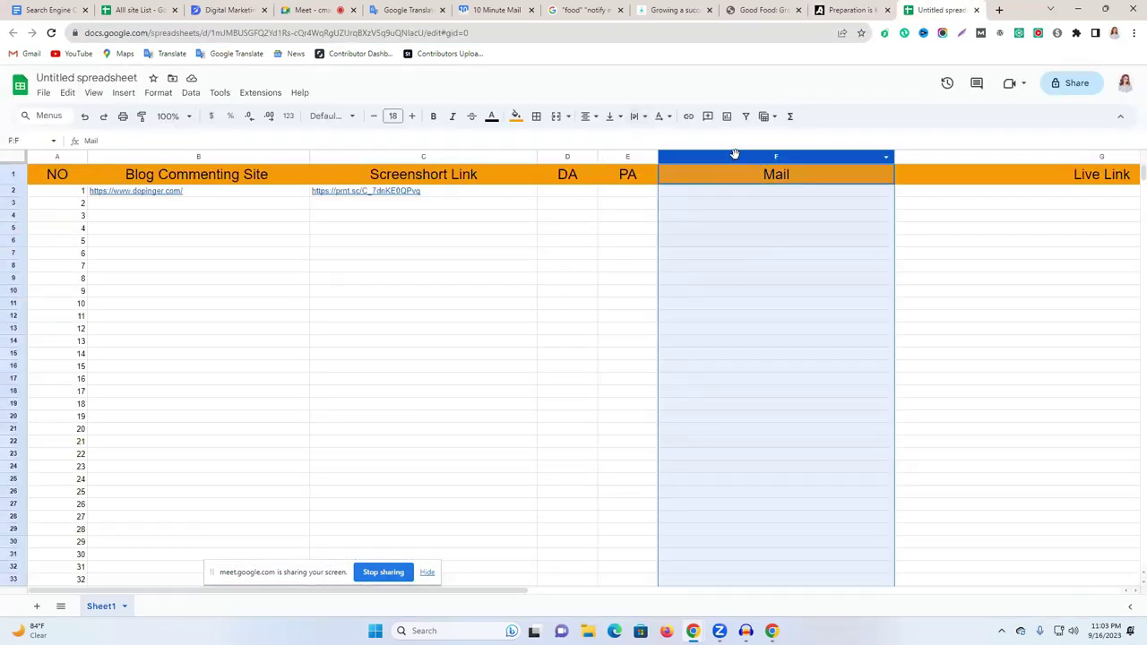
pyautogui.press('Delete')
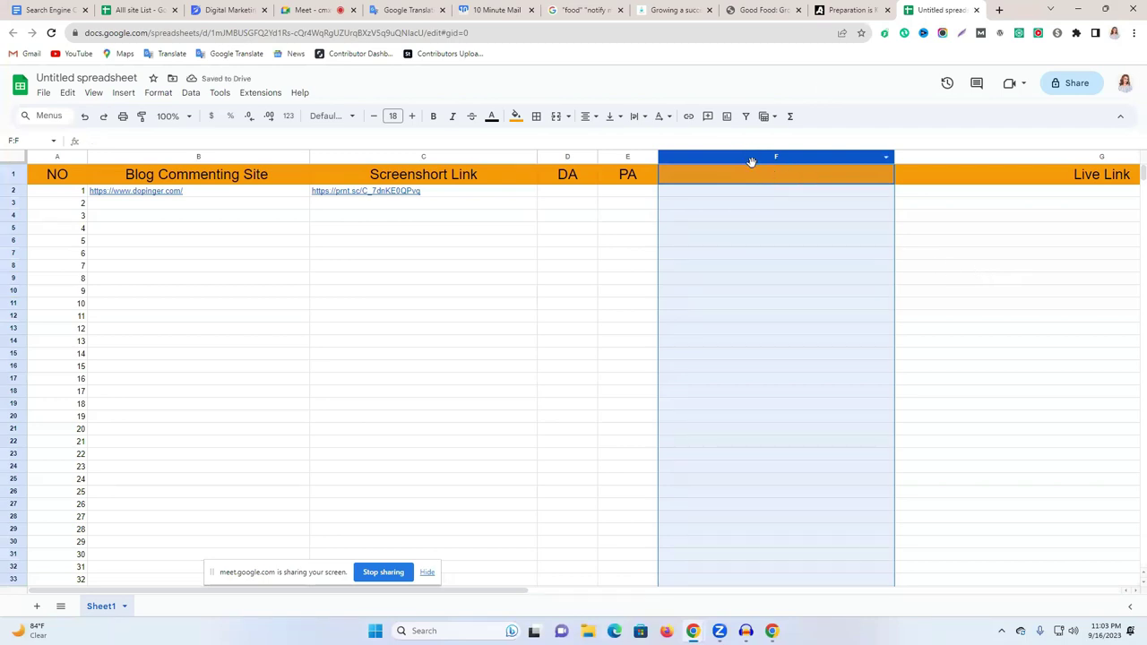
pyautogui.click(491, 10)
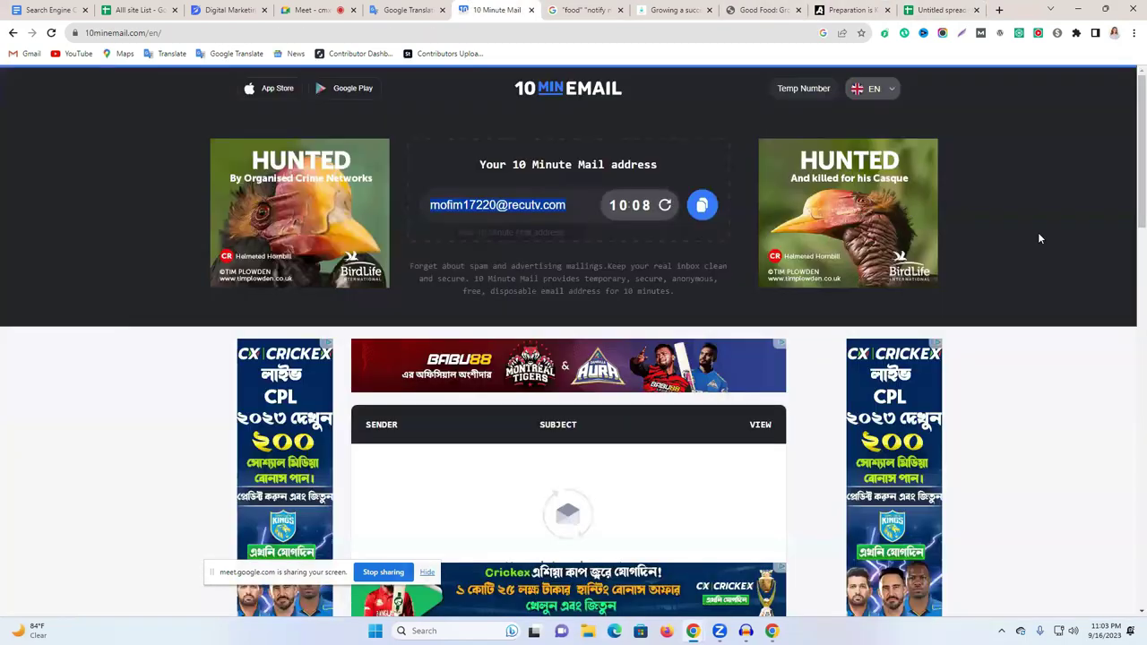
pyautogui.click(701, 203)
pyautogui.click(941, 10)
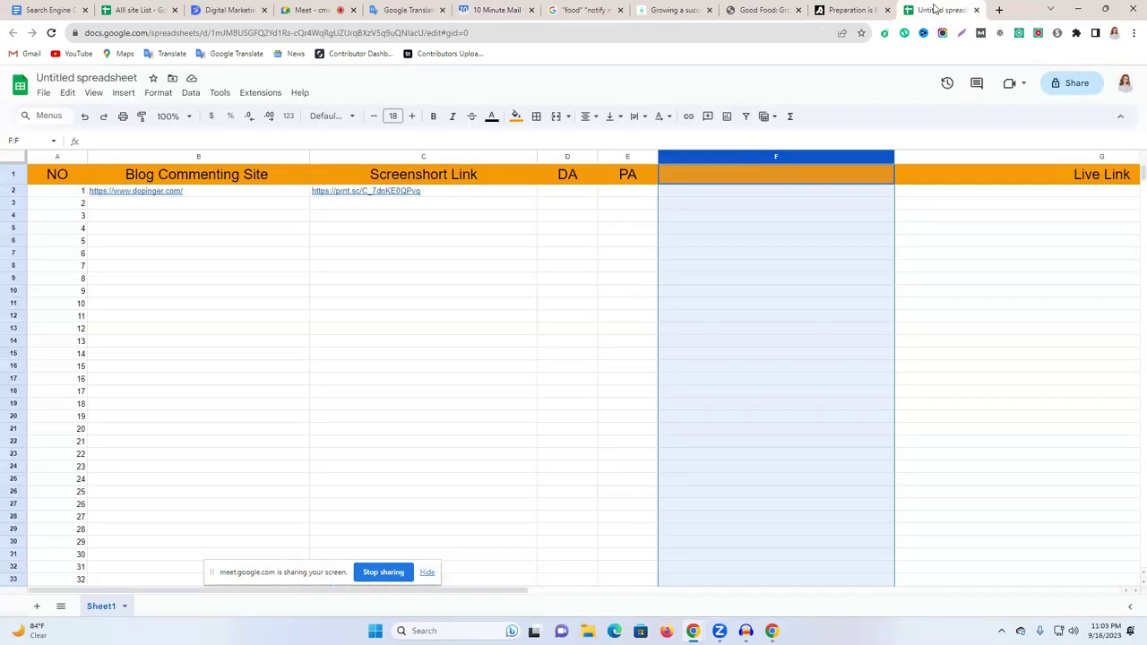
pyautogui.click(699, 177)
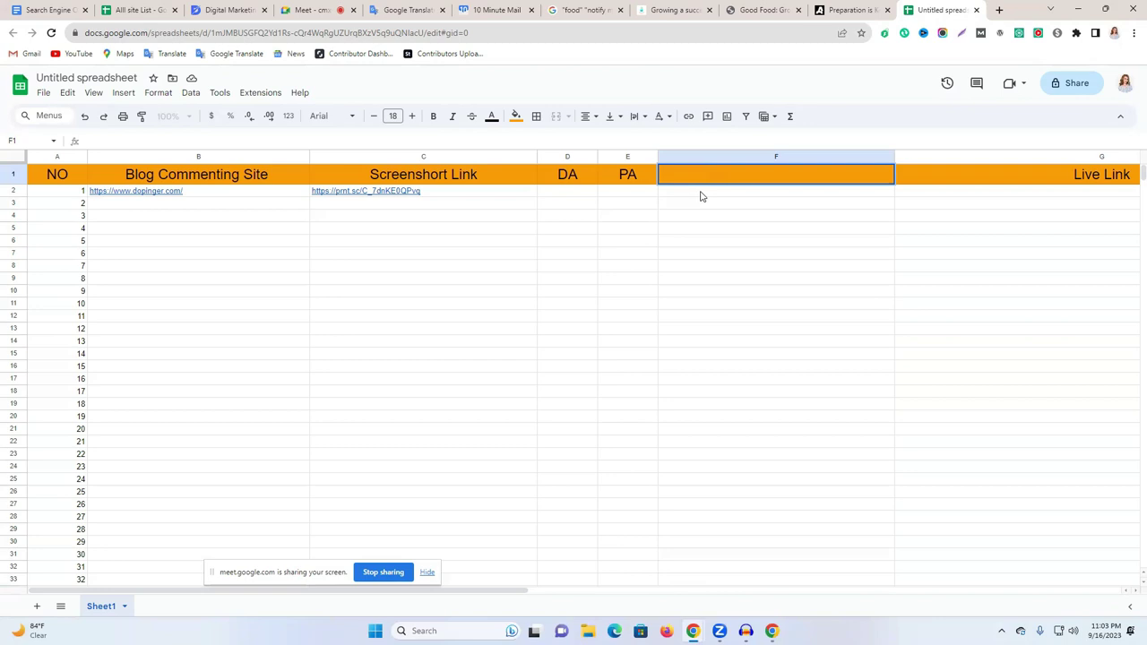
pyautogui.write('Mail')
pyautogui.click(725, 191)
pyautogui.hotkey('ctrl', 'v')
pyautogui.click(815, 224)
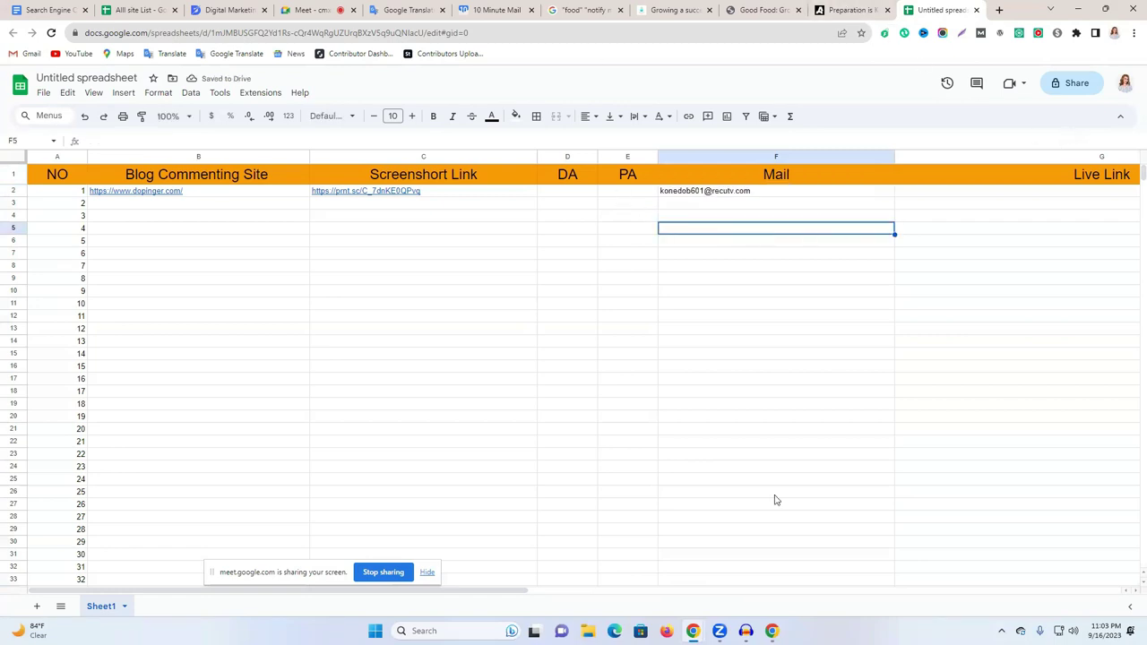
# Copy the Dopinger comment page URL into G2 under Live Link.
pyautogui.click(209, 7)
pyautogui.click(191, 31)
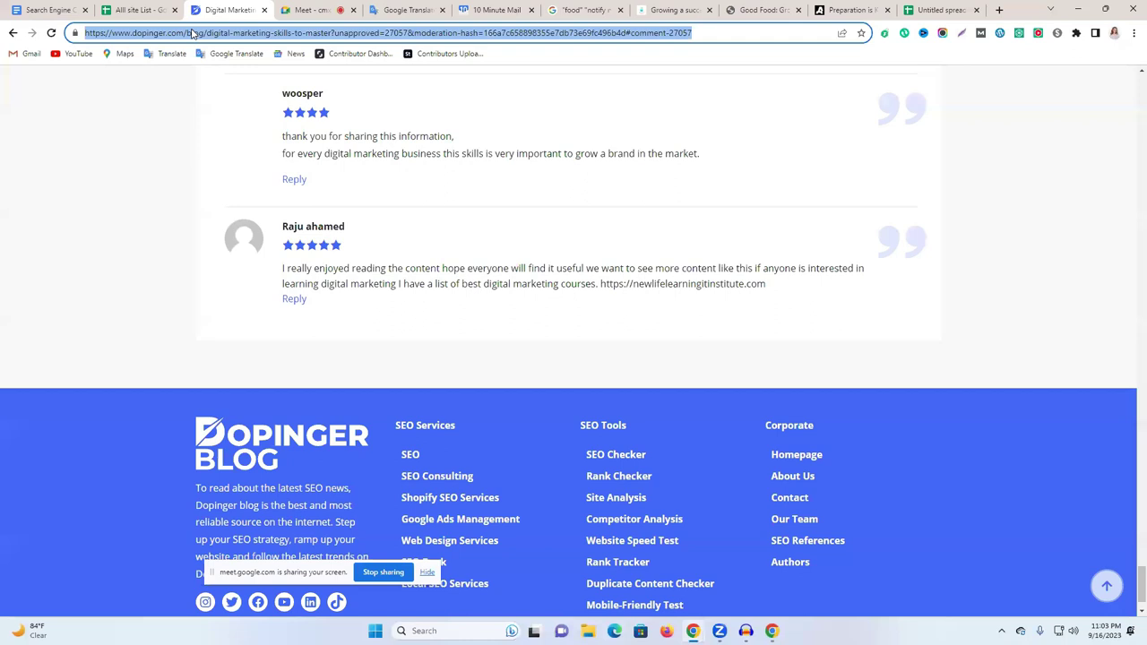
pyautogui.rightClick(191, 31)
pyautogui.click(268, 97)
pyautogui.click(924, 9)
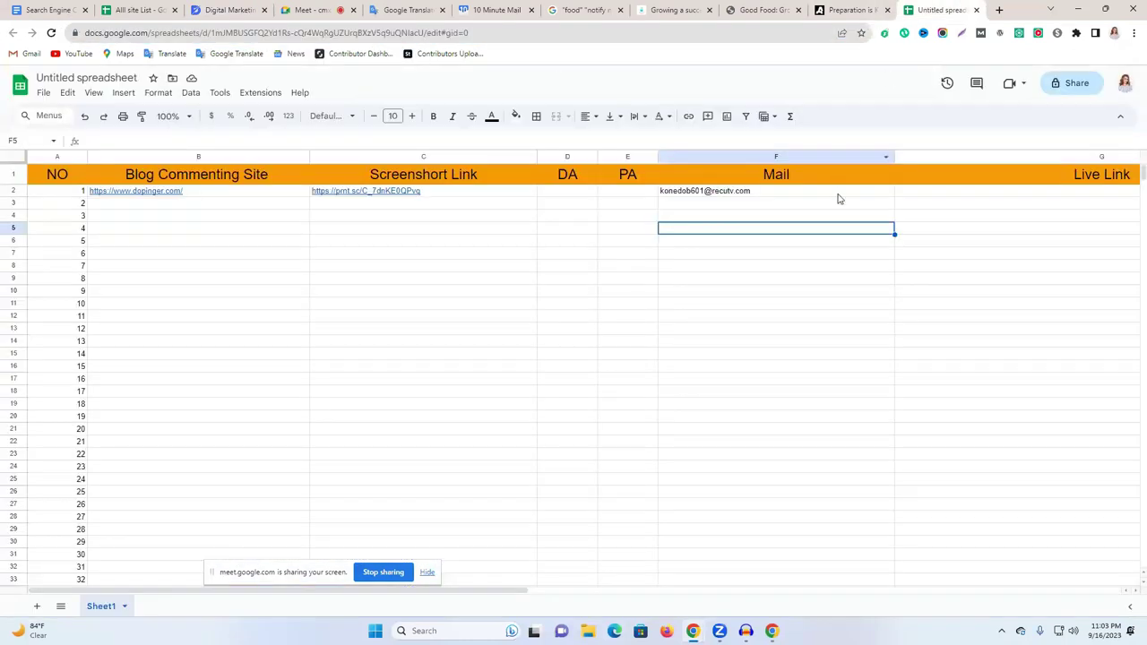
pyautogui.doubleClick(931, 191)
pyautogui.hotkey('ctrl', 'v')
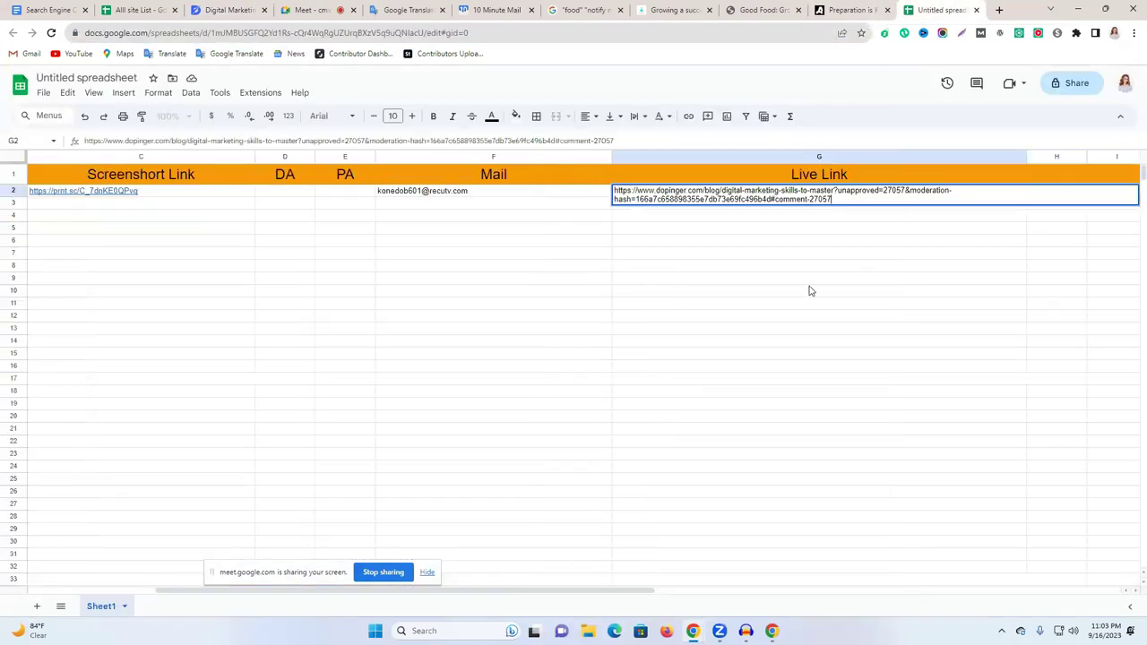
pyautogui.click(810, 290)
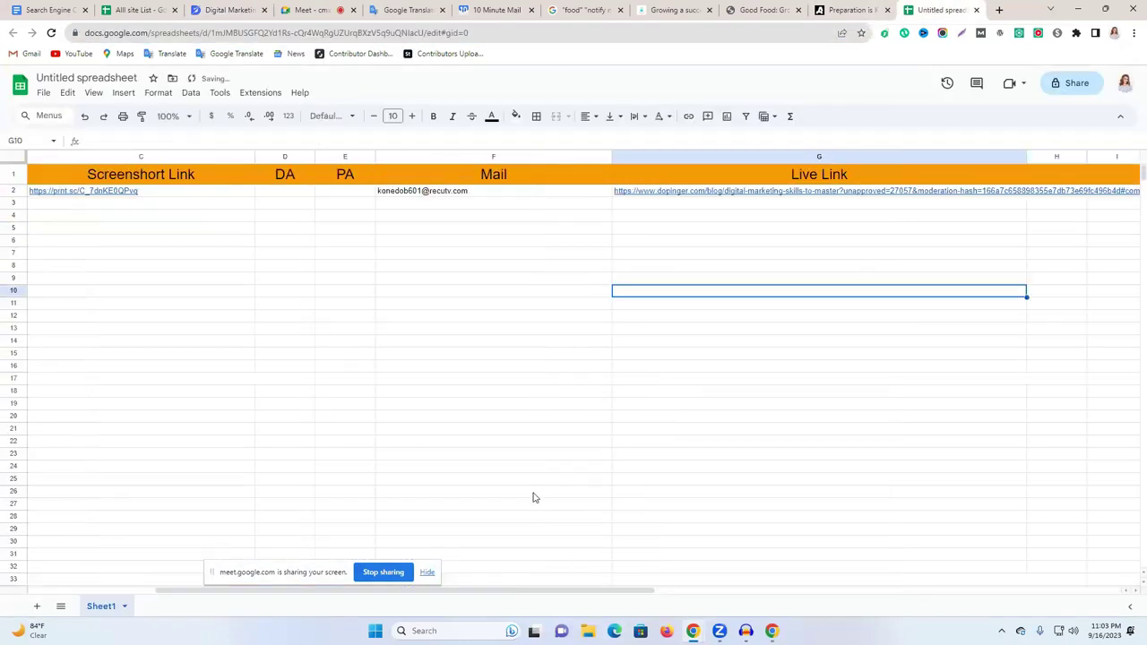
# Search for an online DA PA checker and open the websiteseochecker DA PA Checker MOZ result.
pyautogui.click(1000, 10)
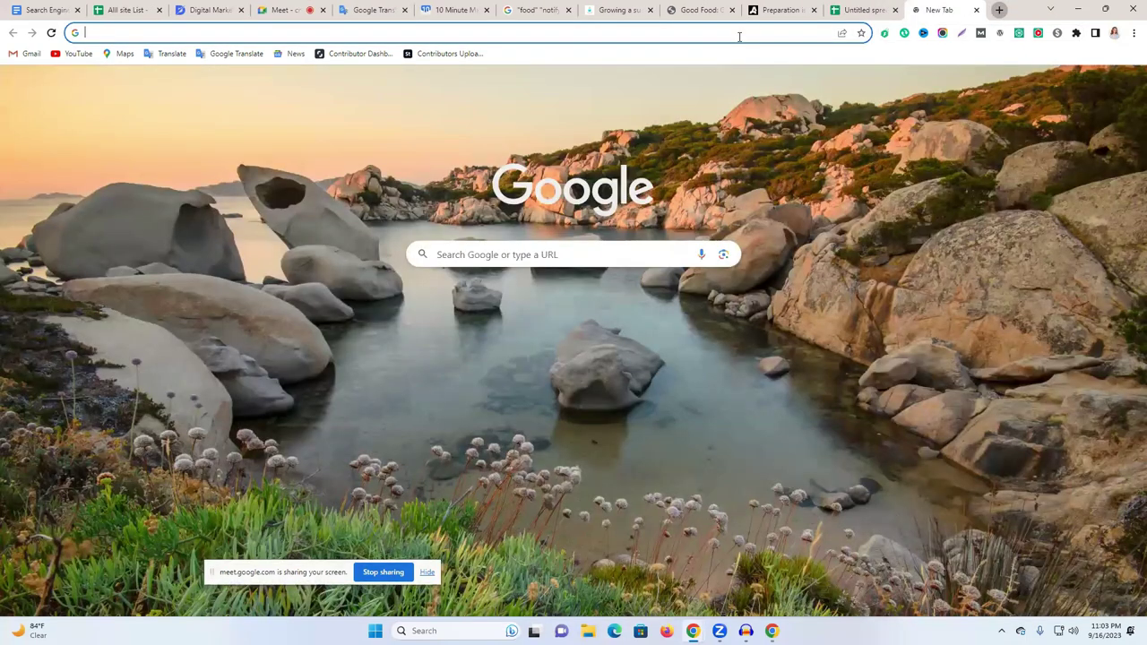
pyautogui.write('on')
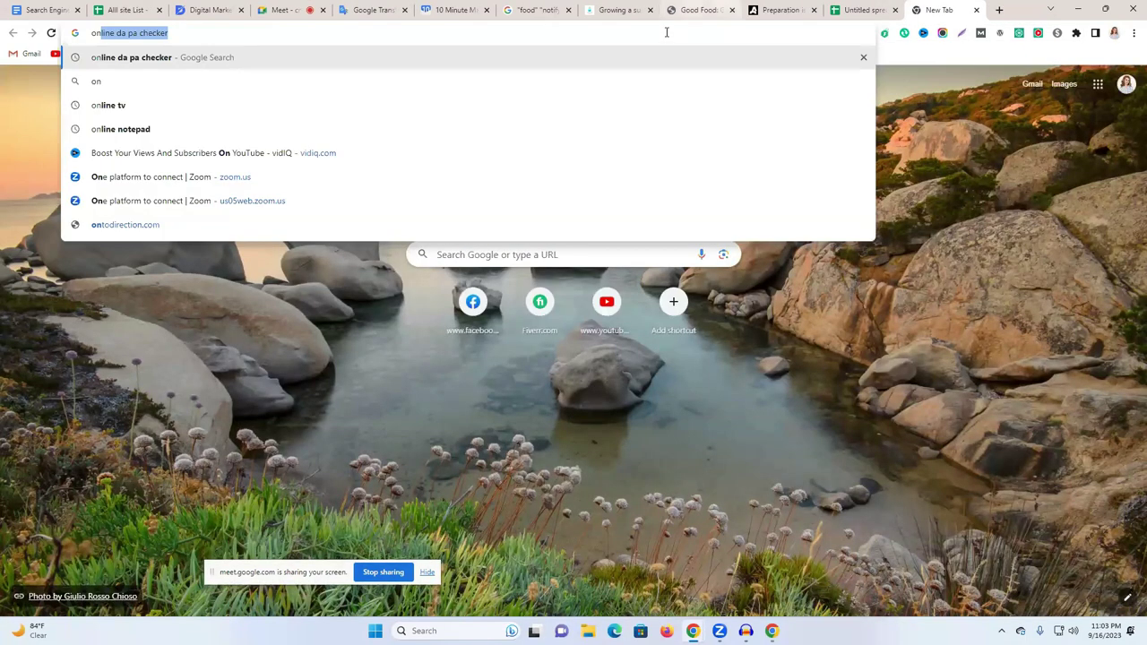
pyautogui.click(661, 57)
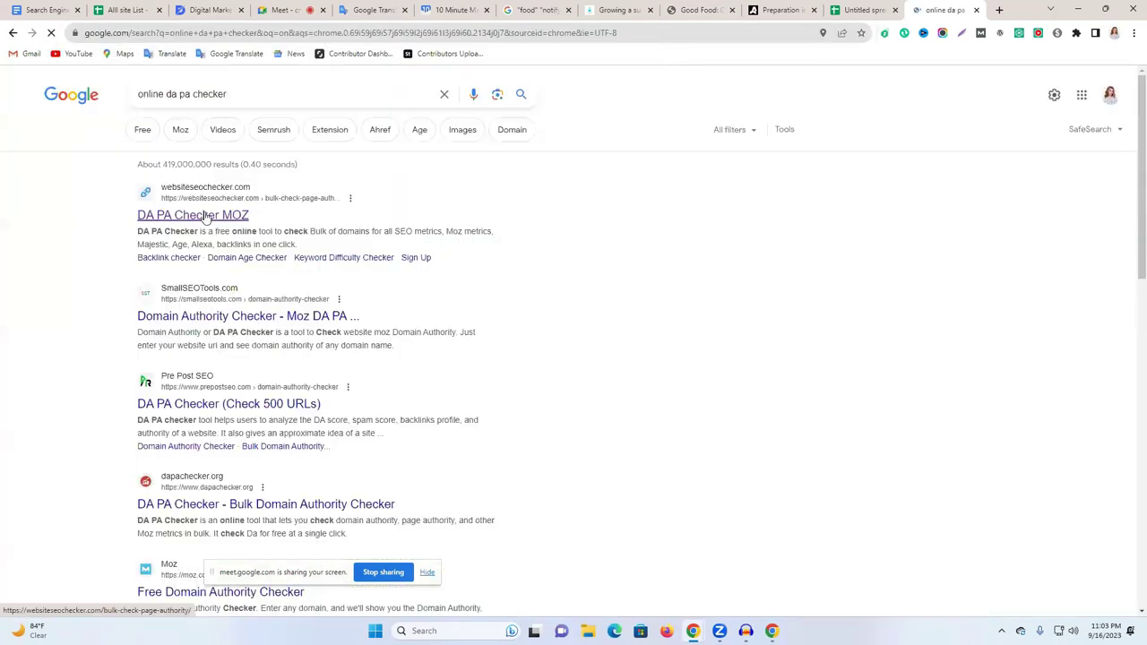
pyautogui.click(205, 218)
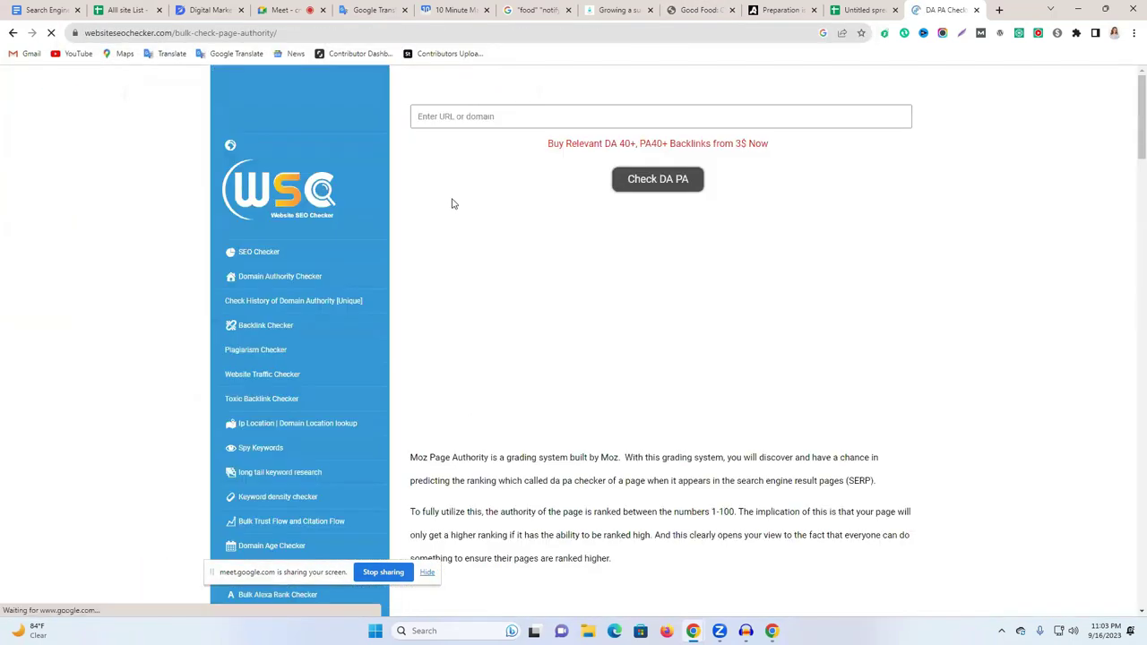
# Paste the dopinger.com domain into the checker, pass reCAPTCHA, and run Check DA PA.
pyautogui.click(207, 10)
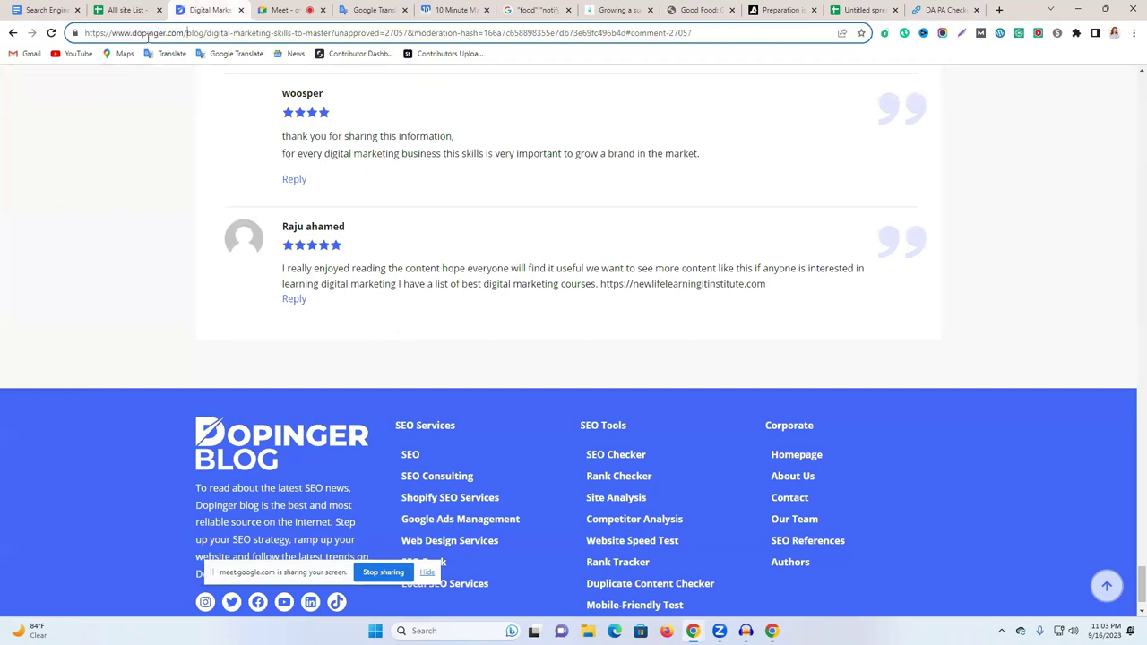
pyautogui.moveTo(183, 32); pyautogui.dragTo(85, 32)
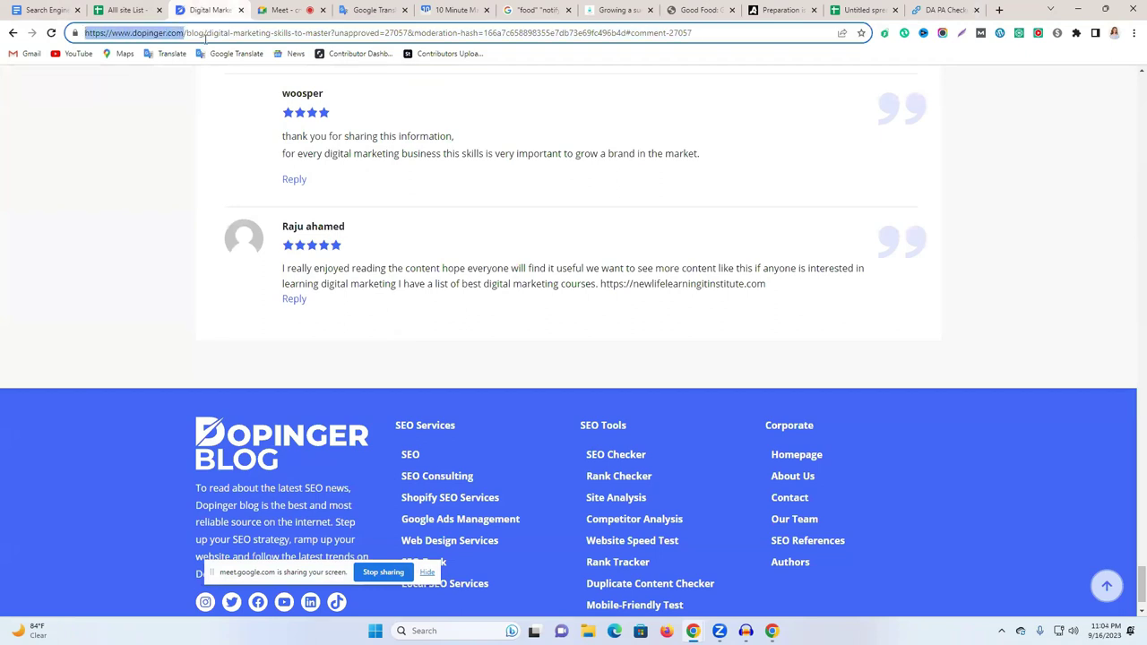
pyautogui.click(943, 10)
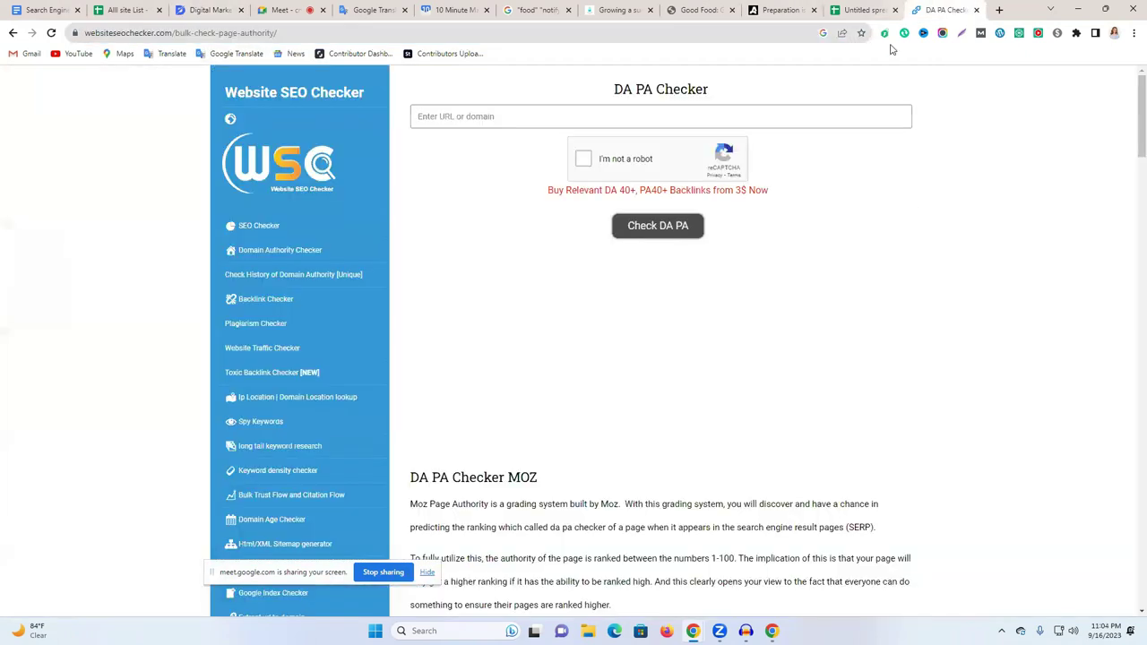
pyautogui.click(616, 117)
pyautogui.hotkey('ctrl', 'v')
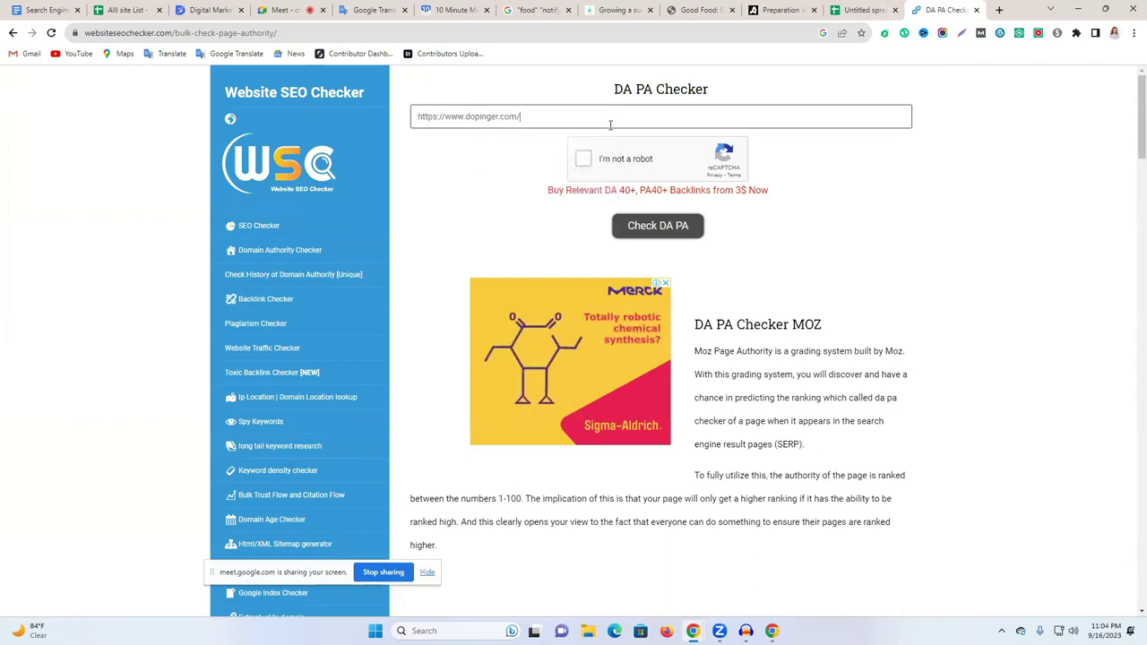
pyautogui.press('Return')
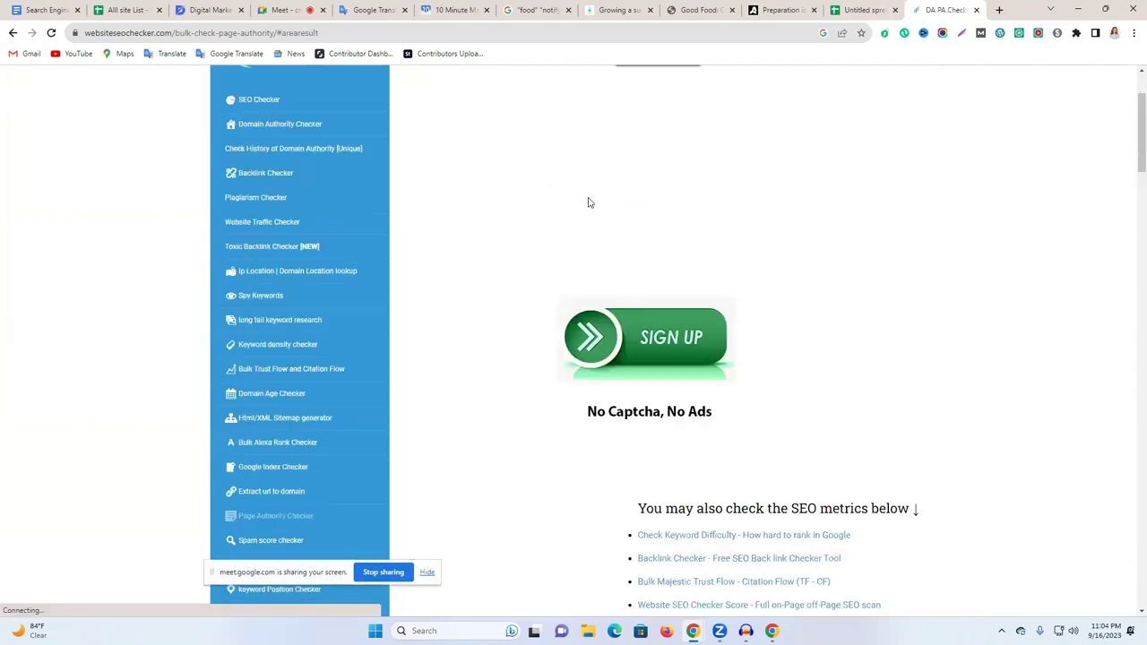
pyautogui.click(679, 101)
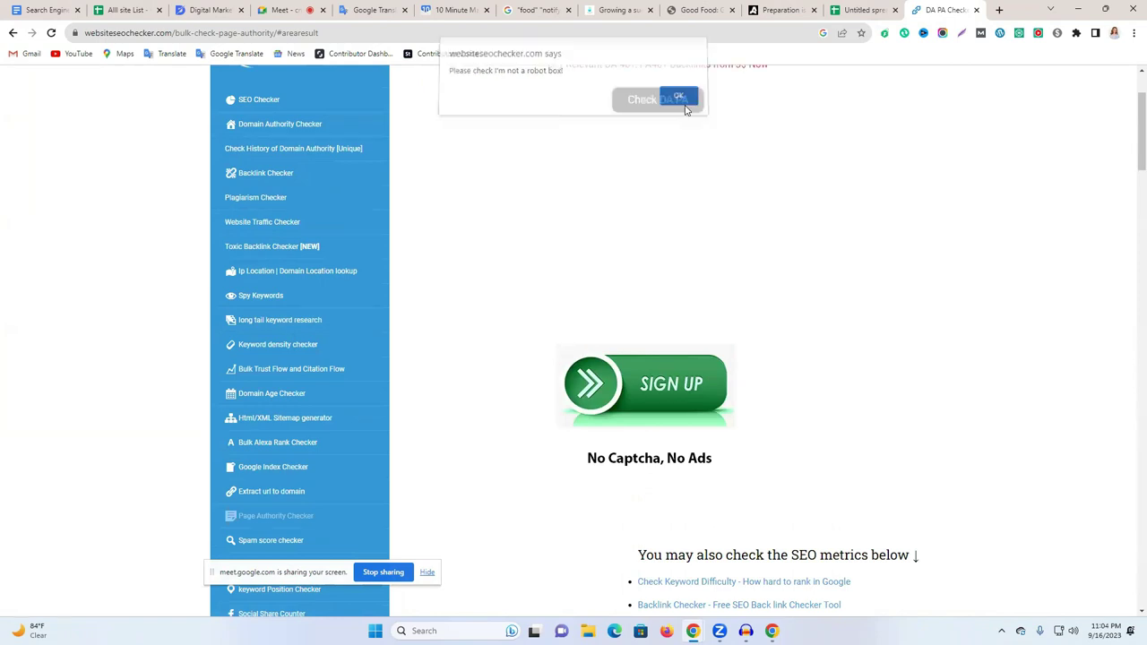
pyautogui.scroll(2, 654, 170)
pyautogui.click(585, 159)
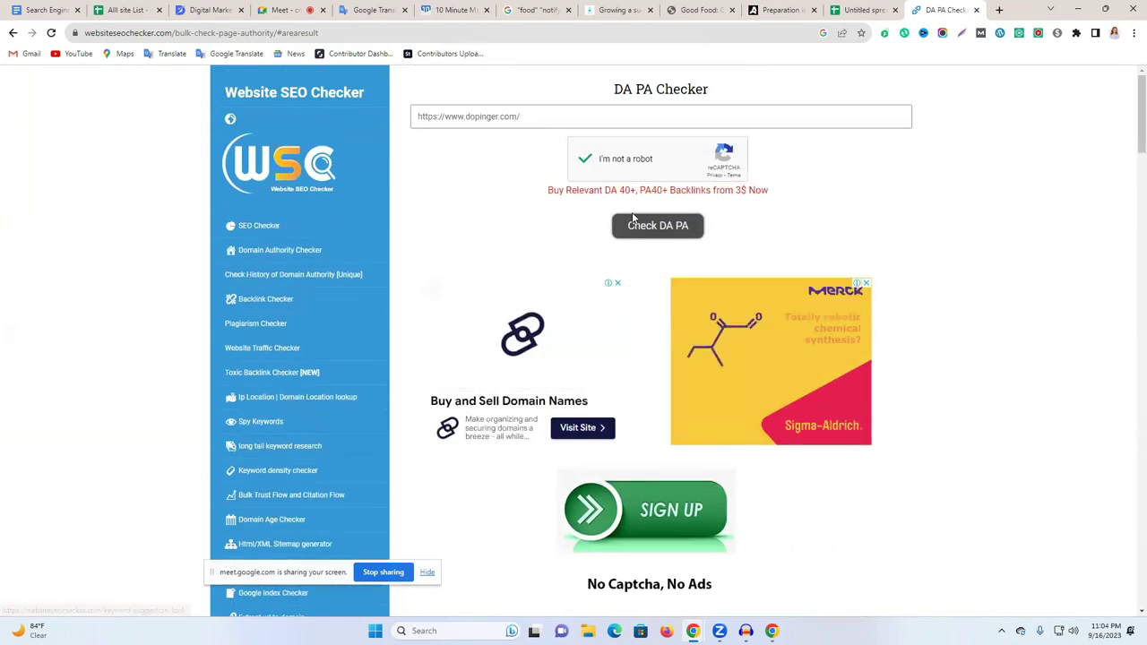
pyautogui.click(636, 224)
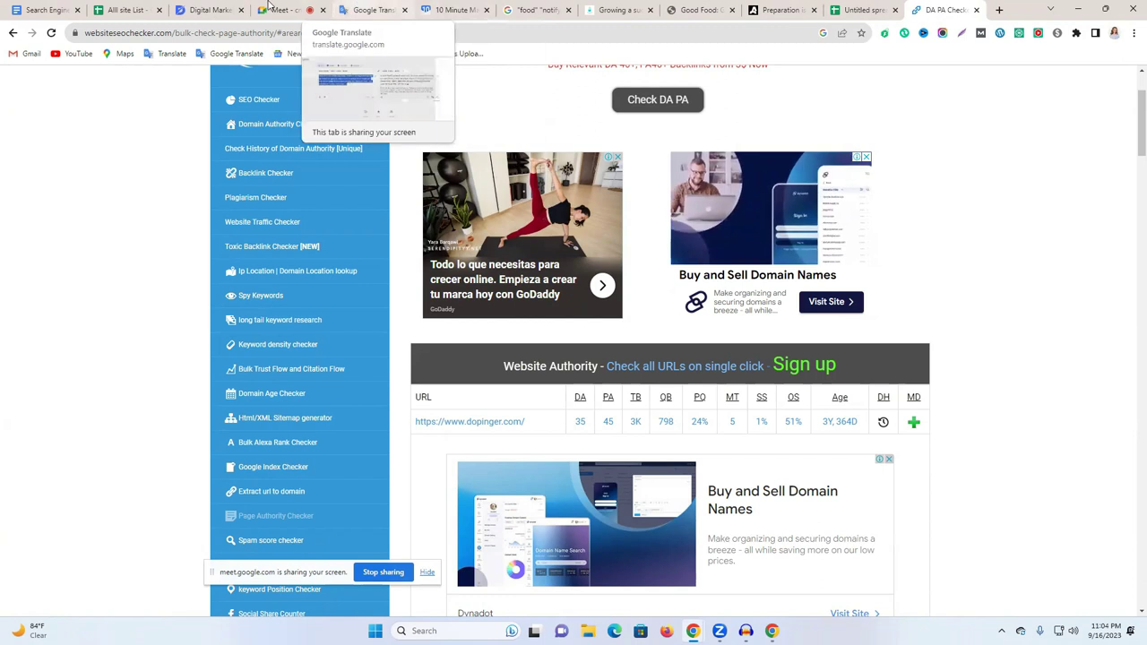
# Enter DA 35 in D2 and PA 45 in E2 of the tracker.
pyautogui.click(863, 10)
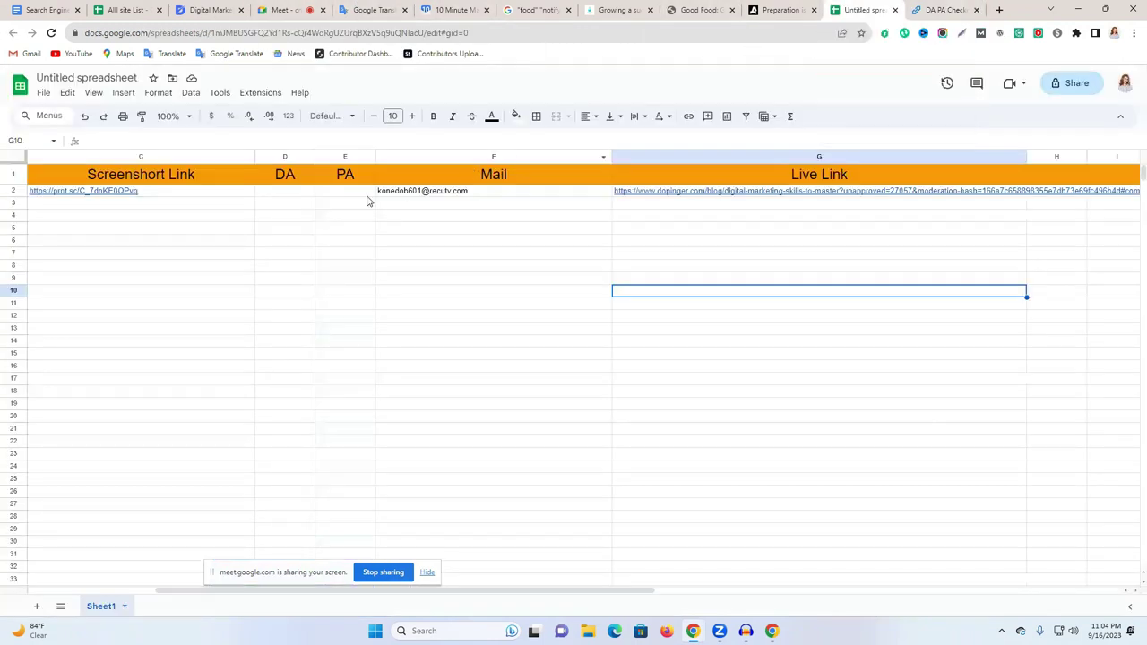
pyautogui.click(285, 191)
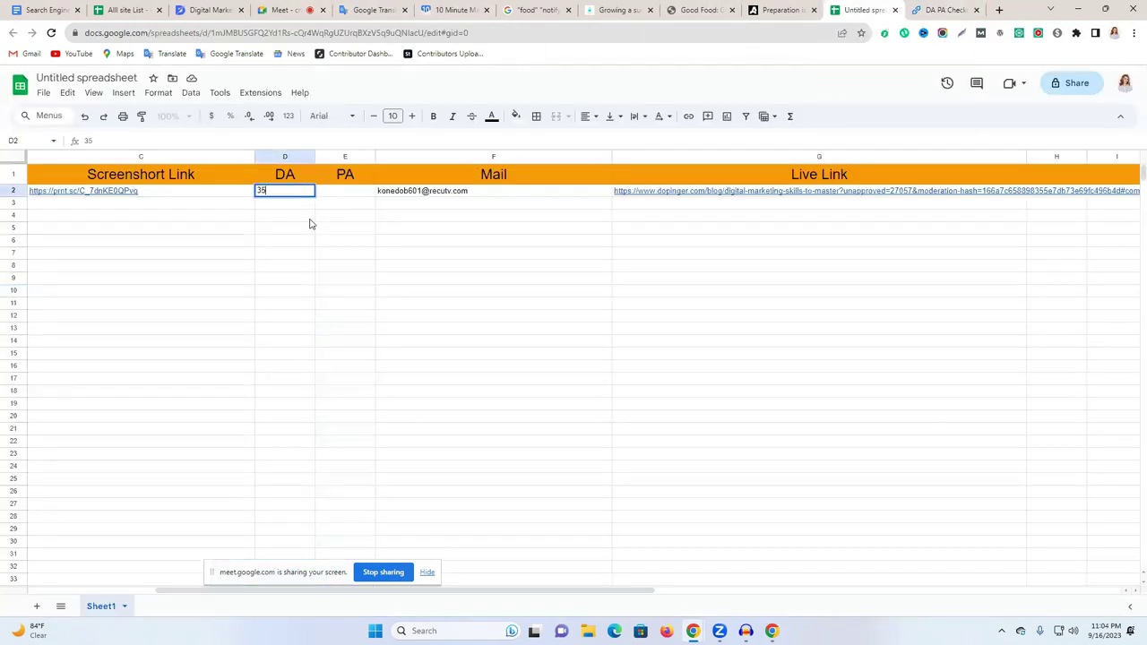
pyautogui.write('35')
pyautogui.doubleClick(347, 191)
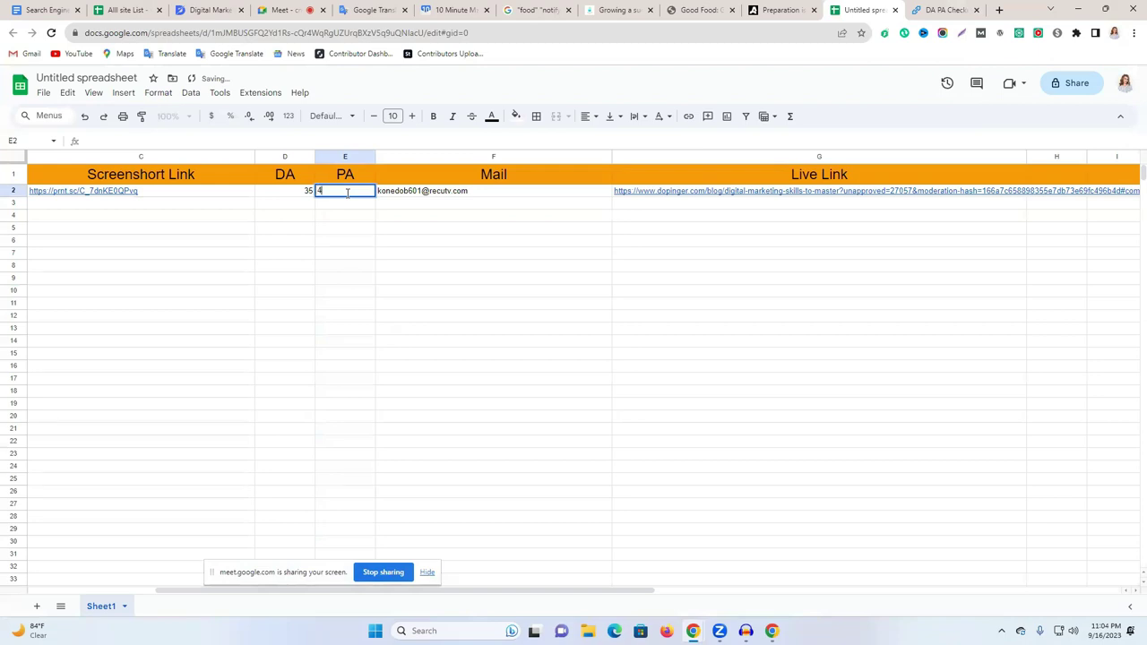
pyautogui.click(348, 261)
pyautogui.click(780, 10)
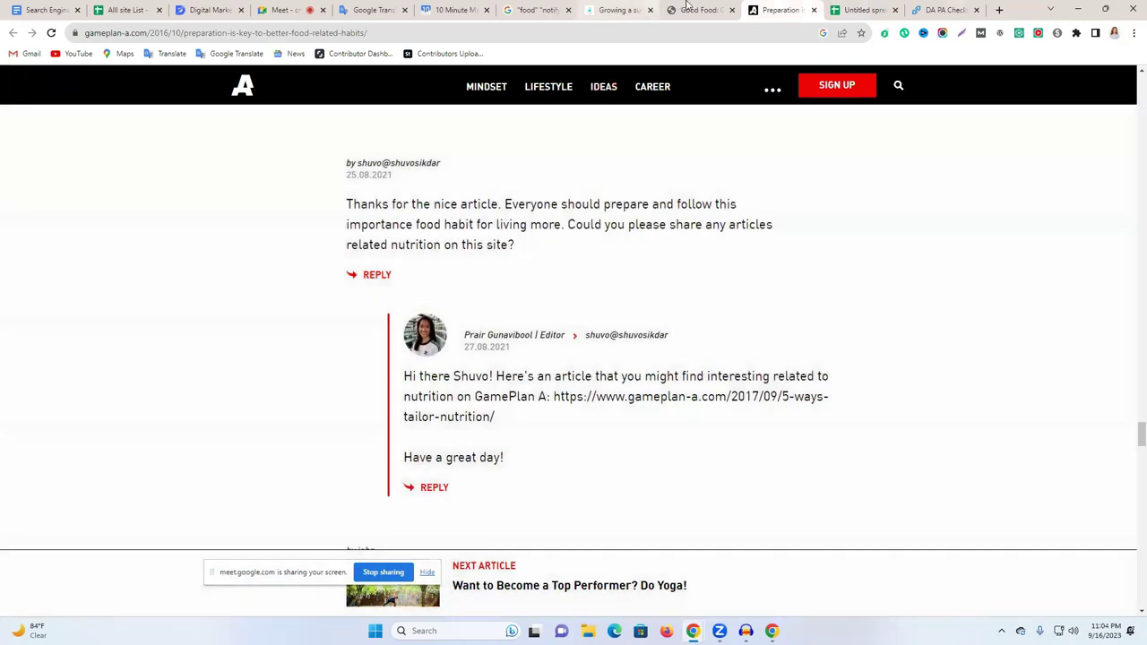
# Capture the Good Food blog page with Lightshot, box the pending comment in red, and upload it.
pyautogui.click(698, 10)
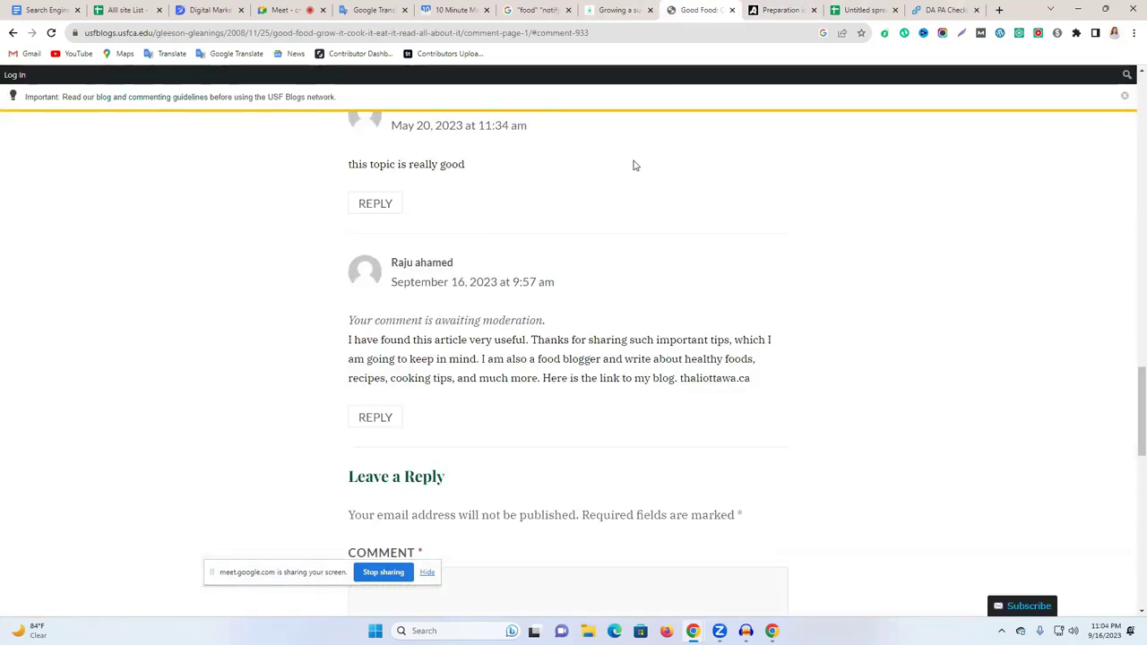
pyautogui.scroll(-1, 625, 199)
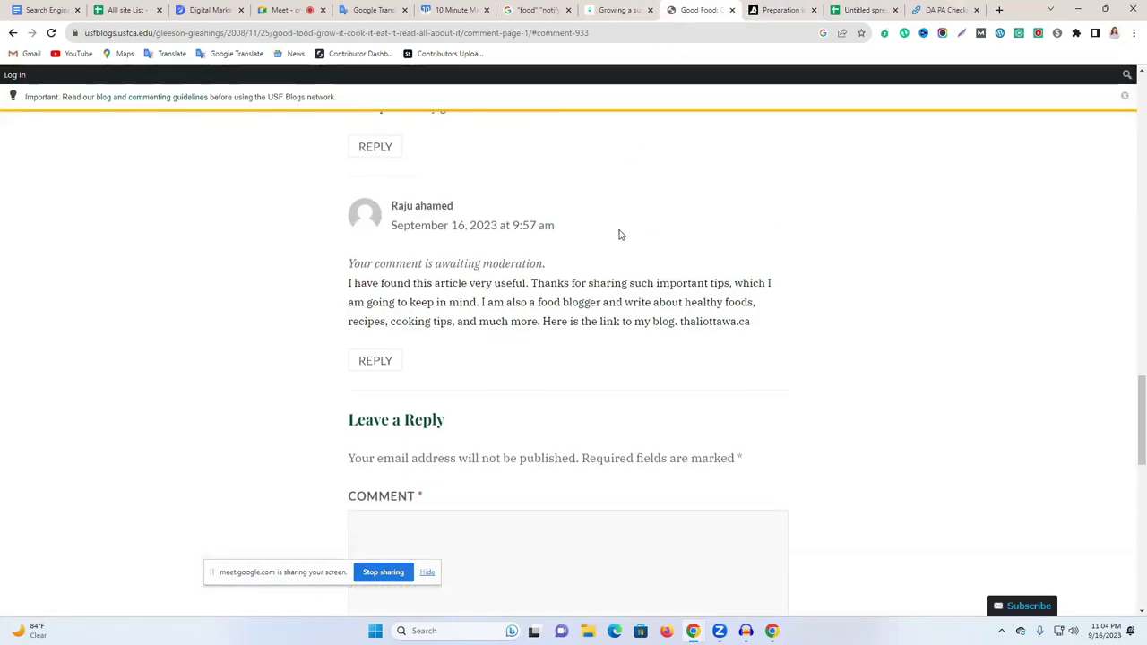
pyautogui.click(962, 33)
pyautogui.moveTo(3, 92); pyautogui.dragTo(1143, 612)
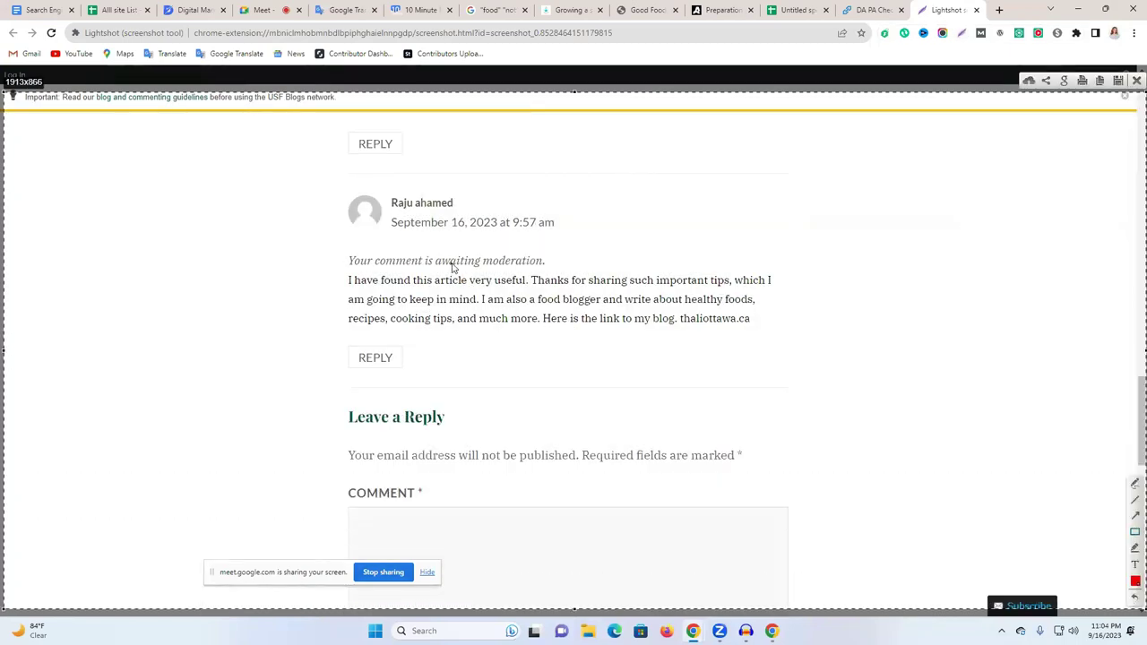
pyautogui.moveTo(315, 175)
pyautogui.mouseDown()
pyautogui.moveTo(418, 318)
pyautogui.moveTo(914, 391)
pyautogui.moveTo(949, 381)
pyautogui.moveTo(947, 370)
pyautogui.mouseUp()
pyautogui.hotkey('ctrl', 'c')
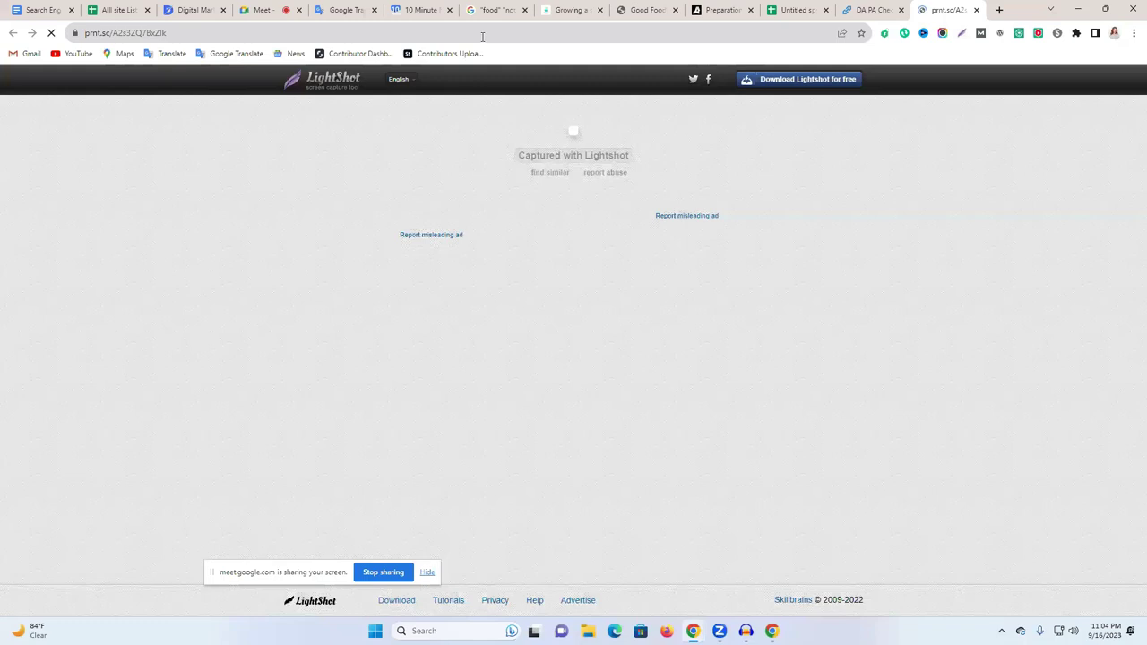
# Paste the prnt.sc screenshot link into cell C3 under Screenshort Link.
pyautogui.click(482, 36)
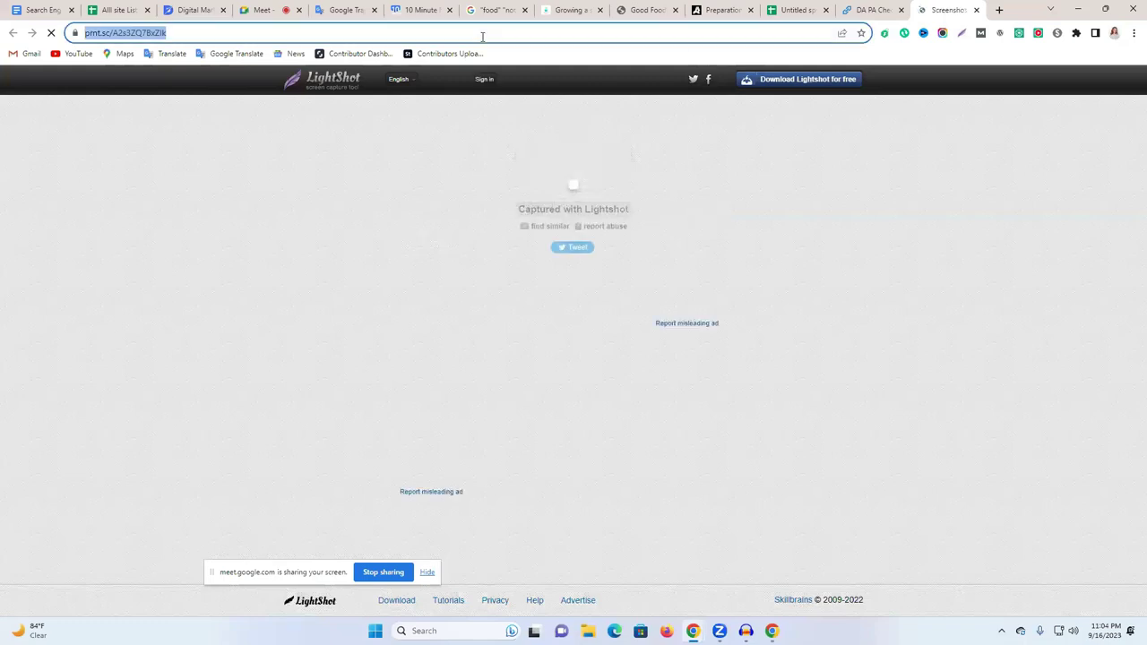
pyautogui.rightClick(484, 36)
pyautogui.click(530, 90)
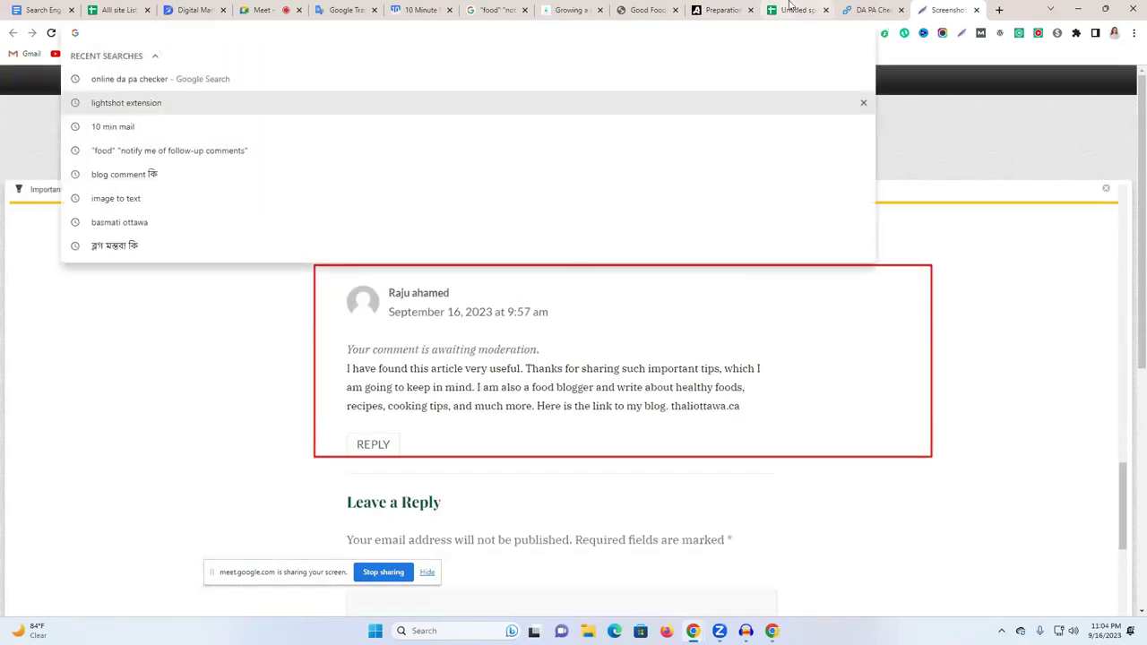
pyautogui.click(791, 9)
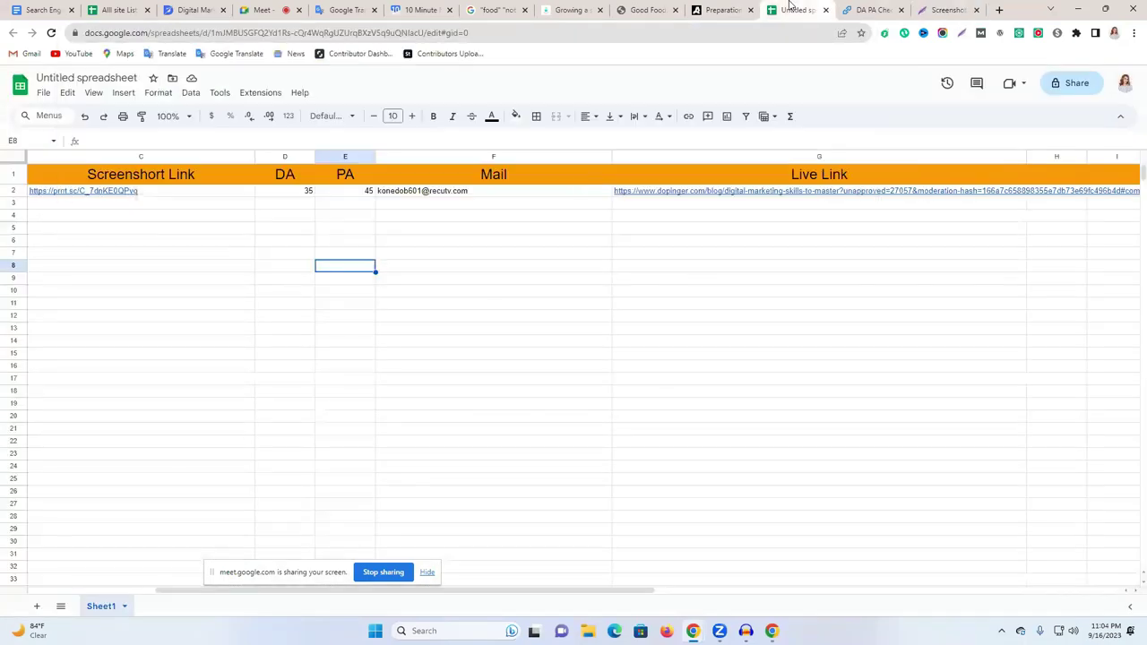
pyautogui.click(166, 215)
pyautogui.press('Down')
pyautogui.press('Down')
pyautogui.click(169, 202)
pyautogui.hotkey('ctrl', 'v')
pyautogui.click(177, 243)
# Copy the usfca.edu domain from the Good Food blog's address bar.
pyautogui.click(639, 9)
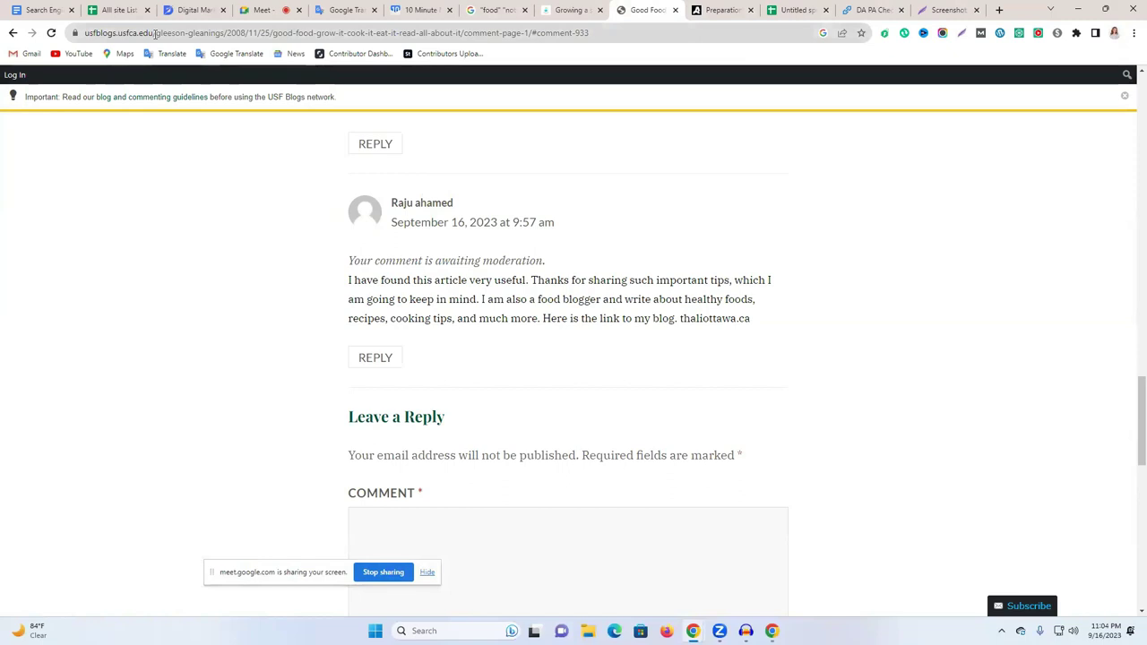
pyautogui.moveTo(152, 33); pyautogui.dragTo(85, 33)
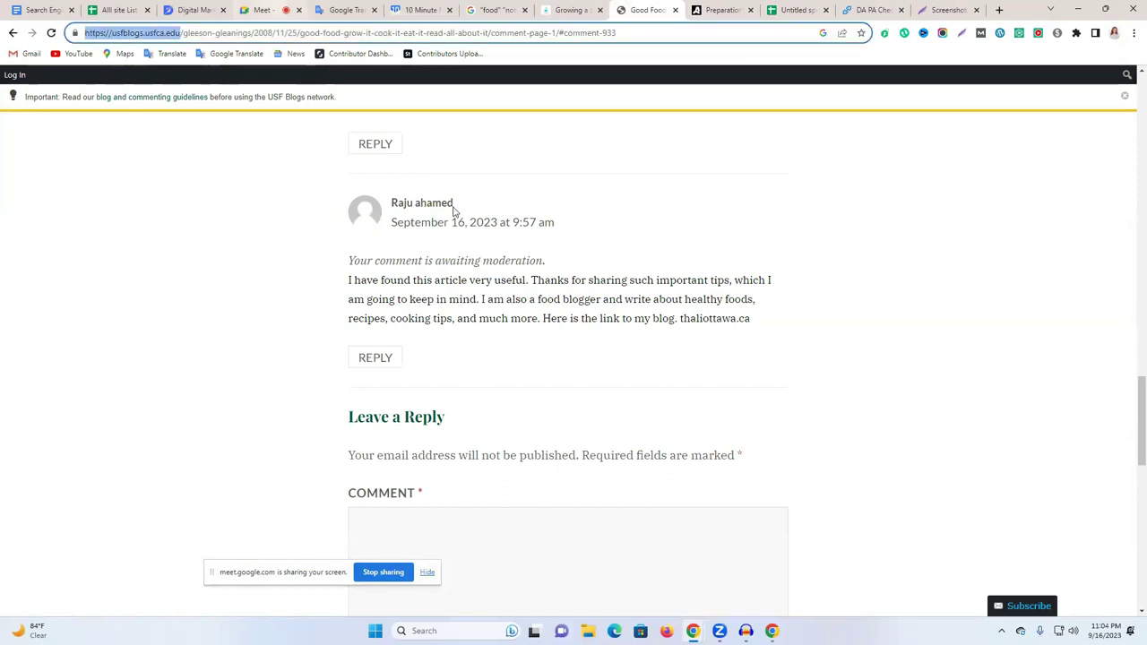
pyautogui.click(787, 9)
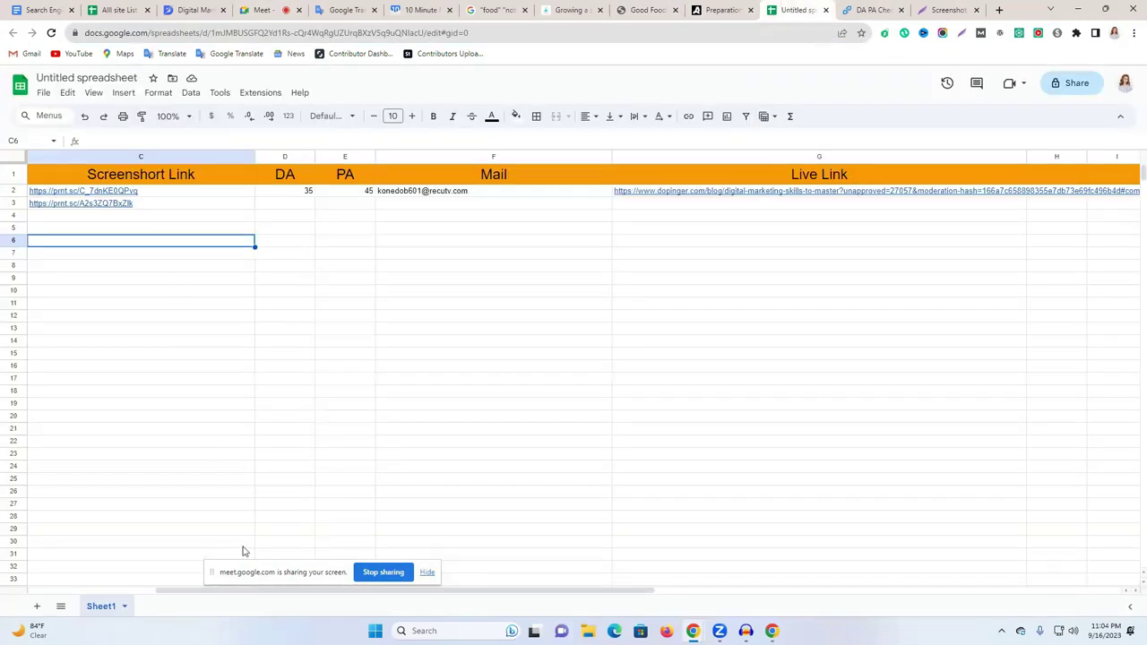
pyautogui.moveTo(249, 592); pyautogui.dragTo(56, 556)
# Paste the usfca.edu site address into cell B3.
pyautogui.click(111, 207)
pyautogui.hotkey('ctrl', 'v')
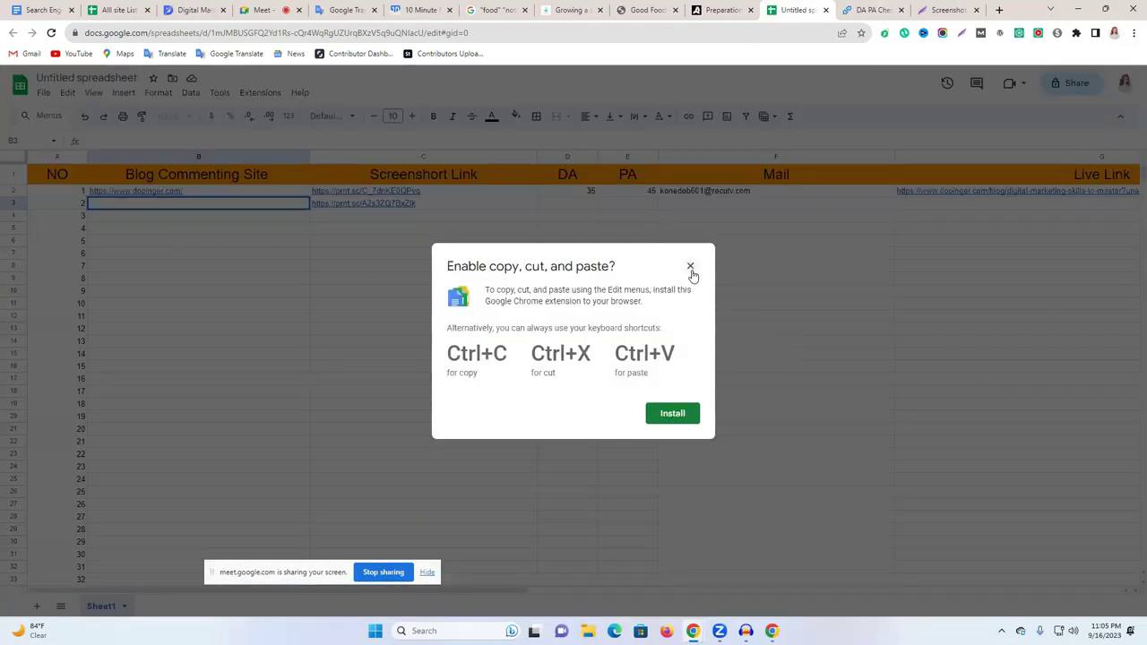
pyautogui.click(691, 267)
pyautogui.hotkey('ctrl', 'v')
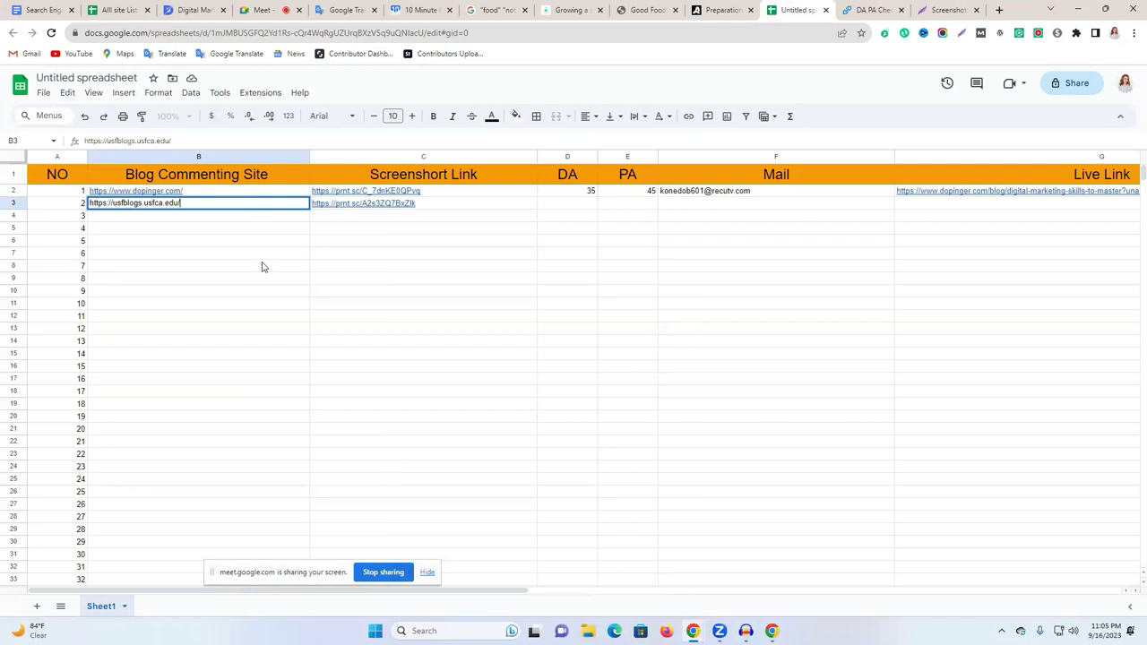
pyautogui.click(264, 267)
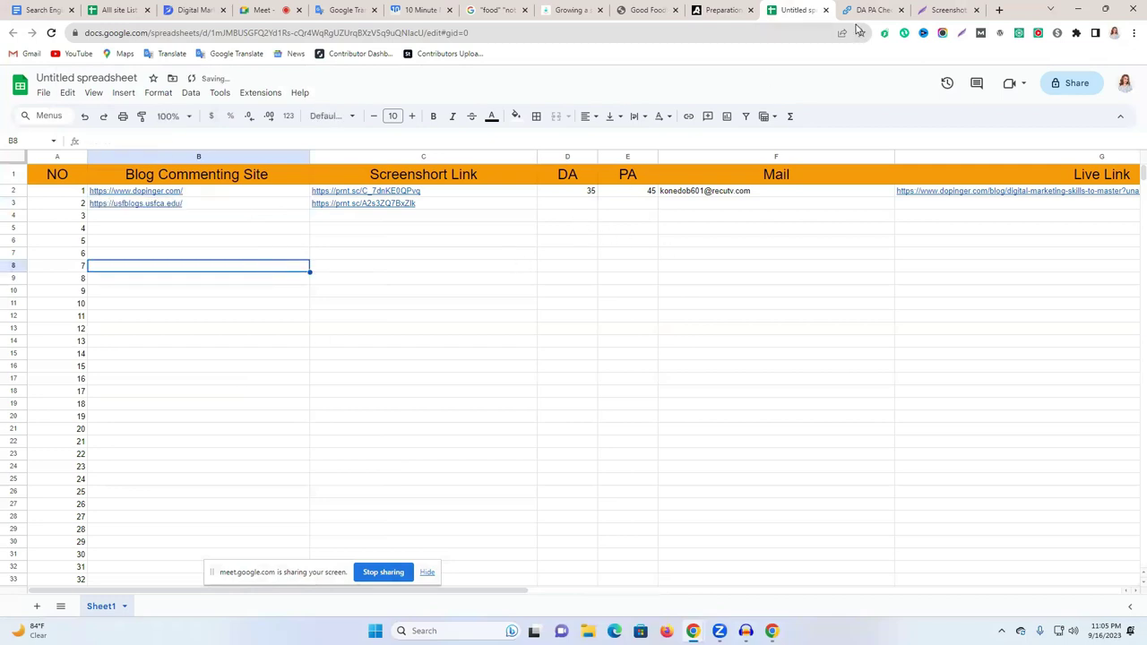
# Copy the usfblogs comment page's full URL into G3 under Live Link.
pyautogui.click(645, 9)
pyautogui.click(499, 33)
pyautogui.rightClick(498, 33)
pyautogui.tripleClick(437, 36)
pyautogui.rightClick(437, 36)
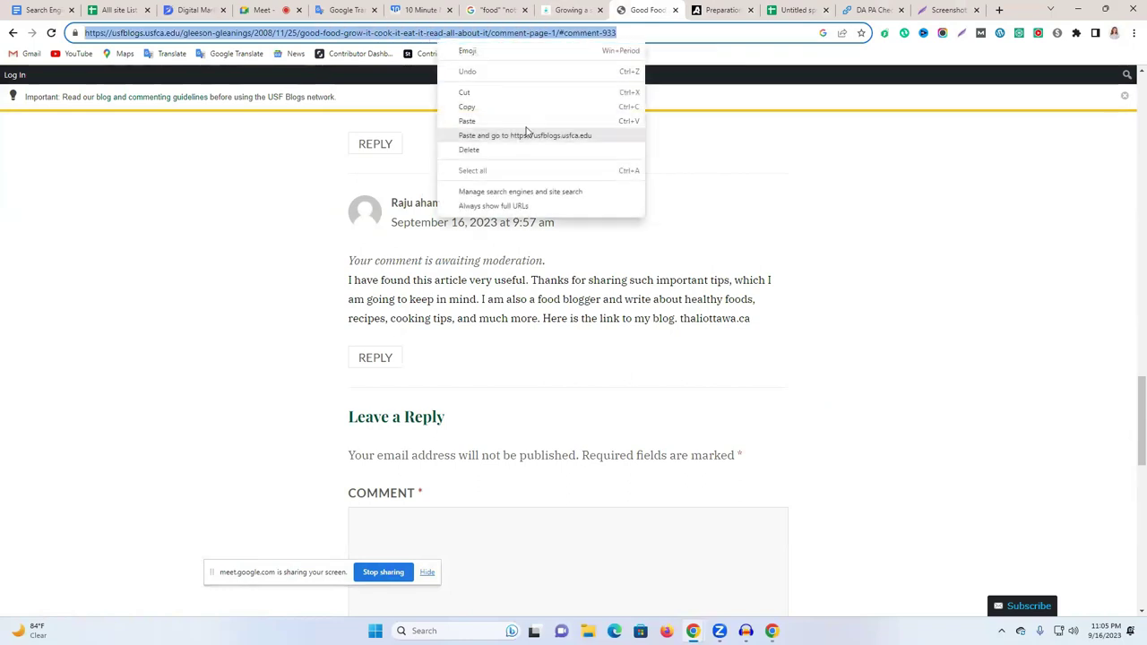
pyautogui.click(529, 108)
pyautogui.click(809, 10)
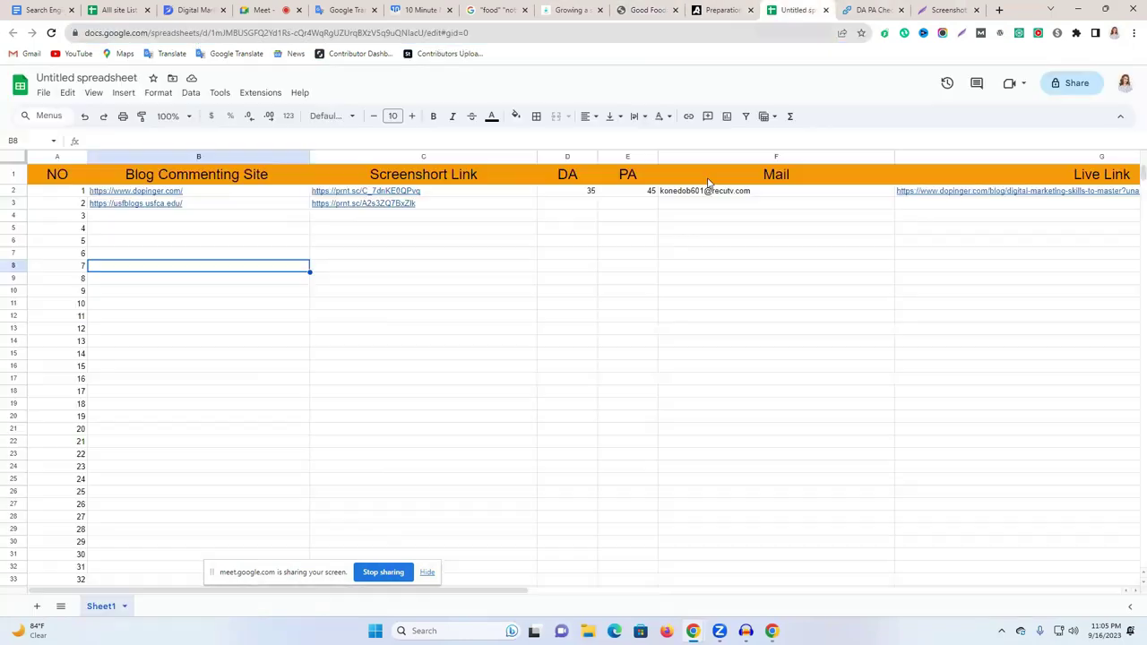
pyautogui.click(919, 204)
pyautogui.hotkey('ctrl', 'v')
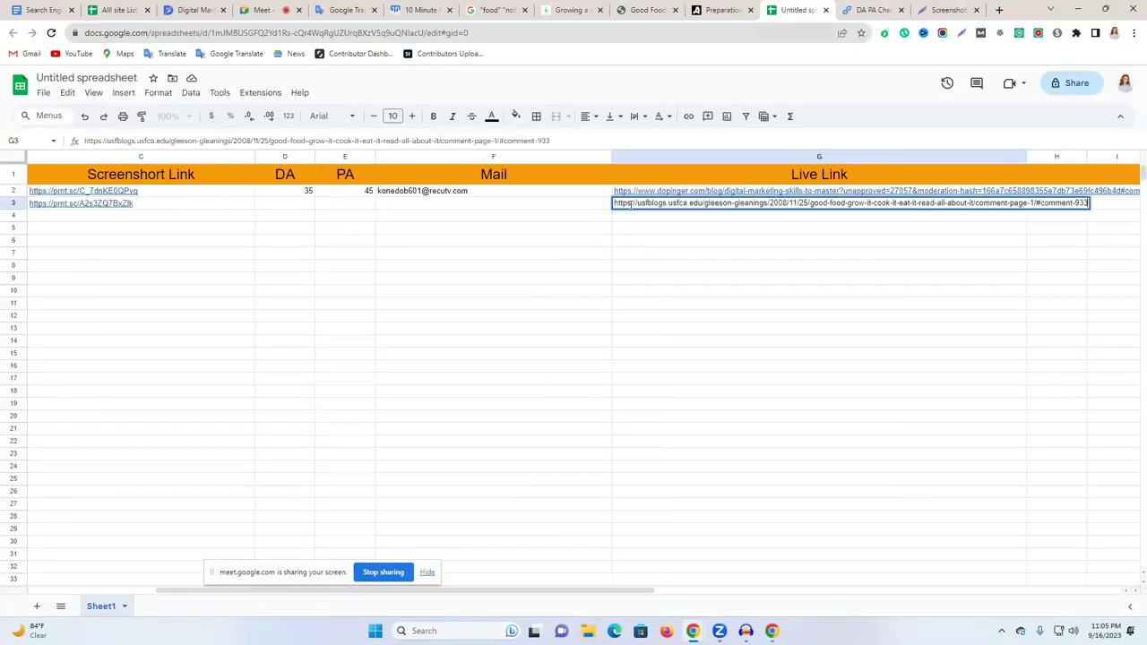
# Fill F2's e-mail down into F3 and close the DA PA Checker tab.
pyautogui.click(489, 194)
pyautogui.moveTo(614, 196); pyautogui.dragTo(615, 208)
pyautogui.click(643, 242)
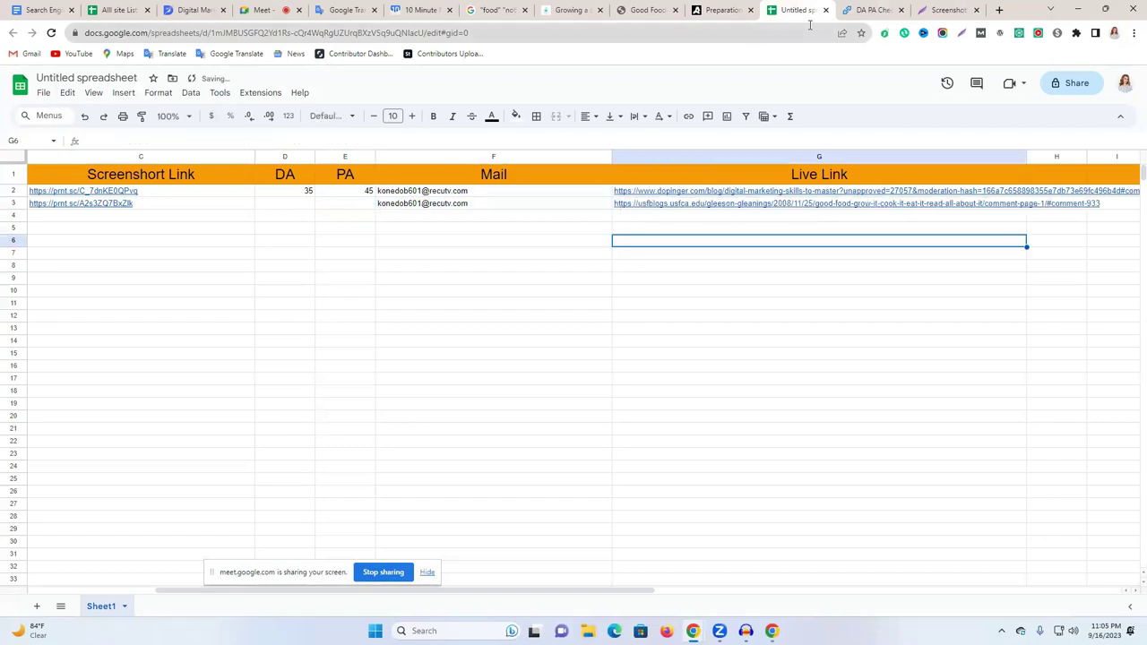
pyautogui.click(879, 9)
pyautogui.click(901, 10)
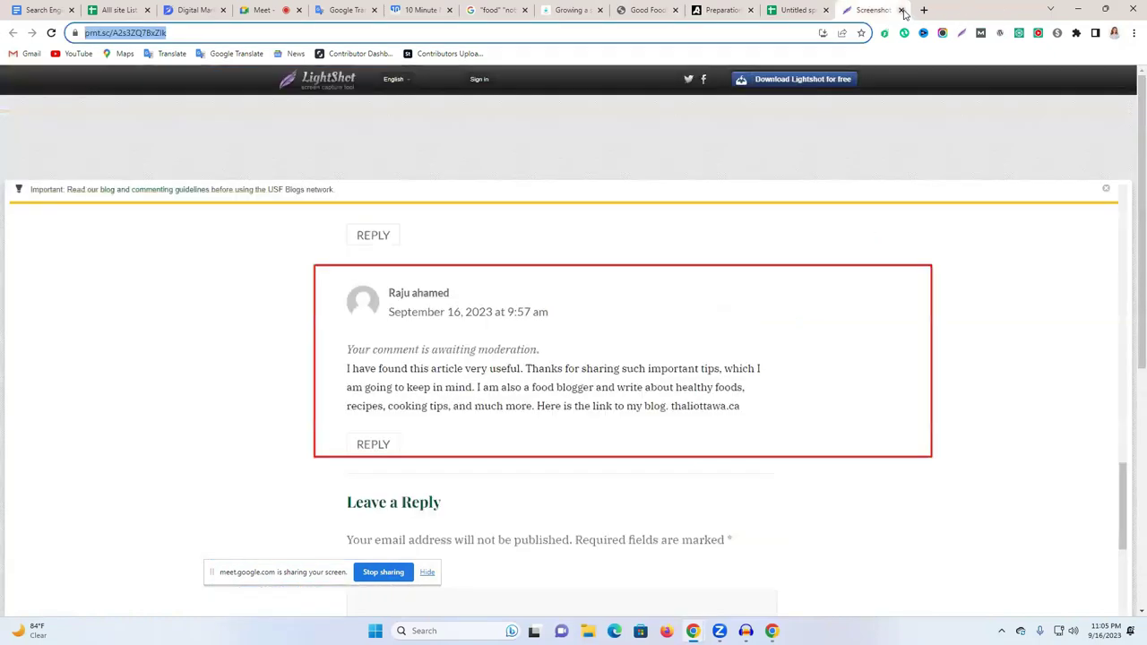
# Close the screenshot tab and search for an online DA PA checker in a new tab.
pyautogui.click(902, 10)
pyautogui.click(762, 10)
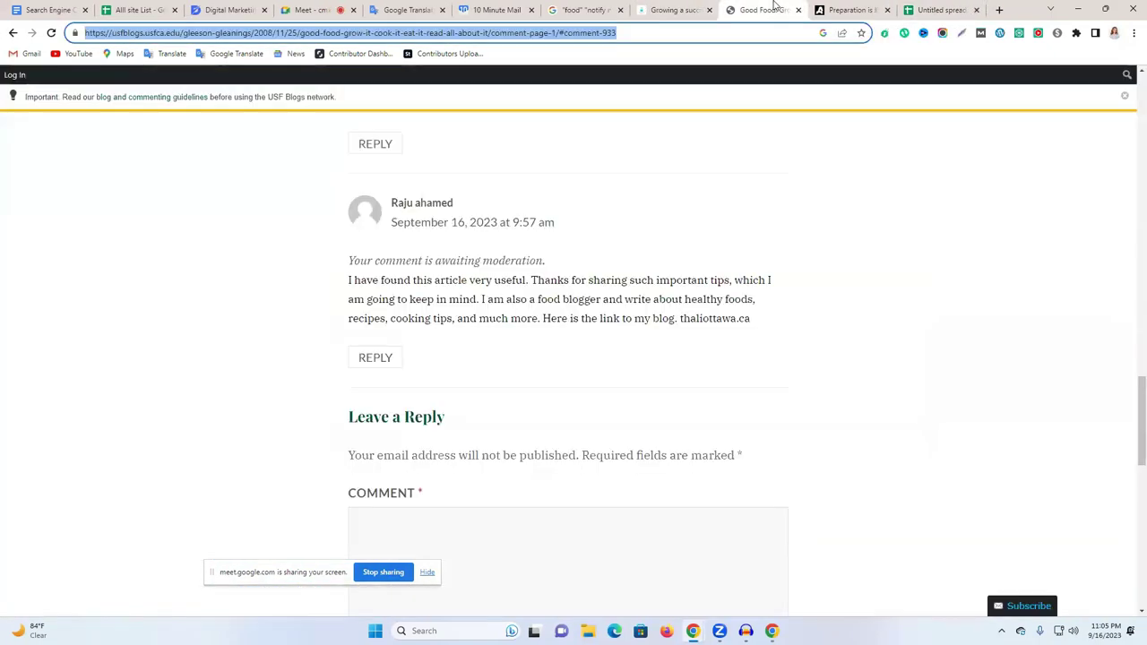
pyautogui.click(1002, 11)
pyautogui.click(997, 10)
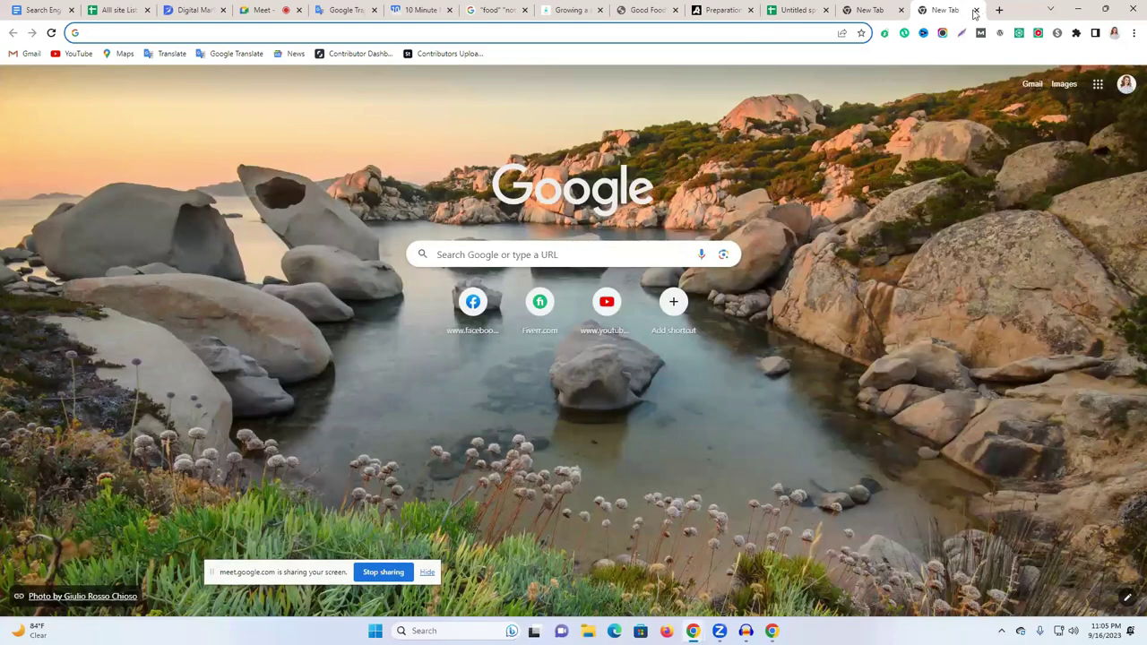
pyautogui.hotkey('ctrl', 'w')
pyautogui.click(805, 34)
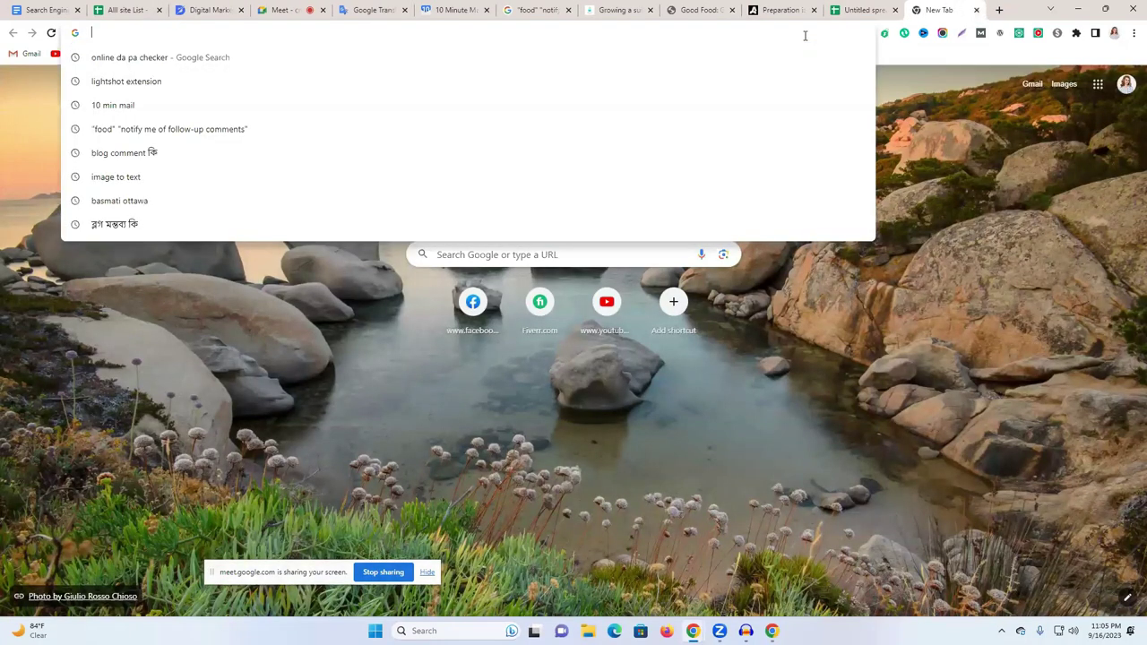
pyautogui.write('o')
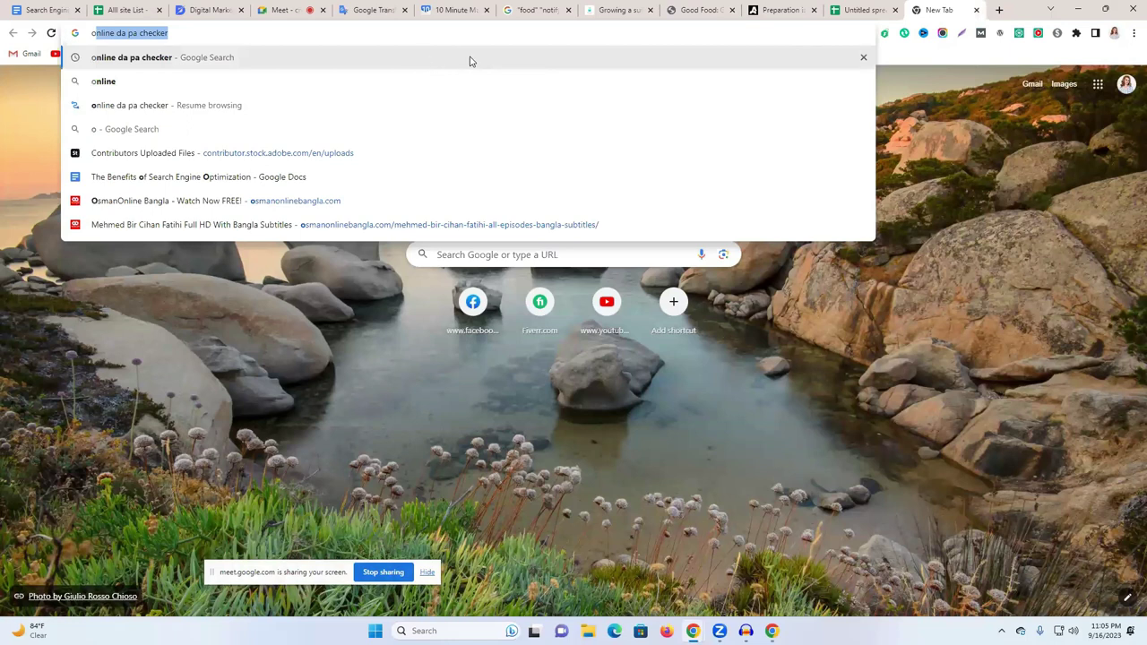
pyautogui.press('Return')
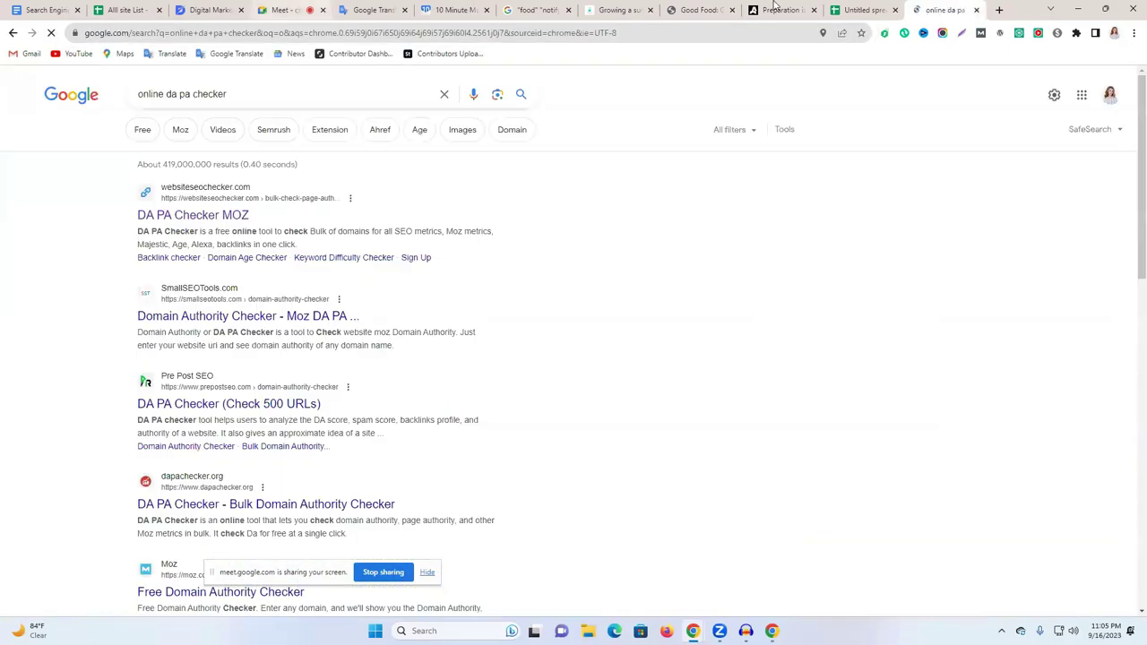
# Paste the usfblogs.usfca.edu domain into the DA PA Checker MOZ and run the check.
pyautogui.click(717, 9)
pyautogui.click(176, 33)
pyautogui.moveTo(180, 32); pyautogui.dragTo(84, 33)
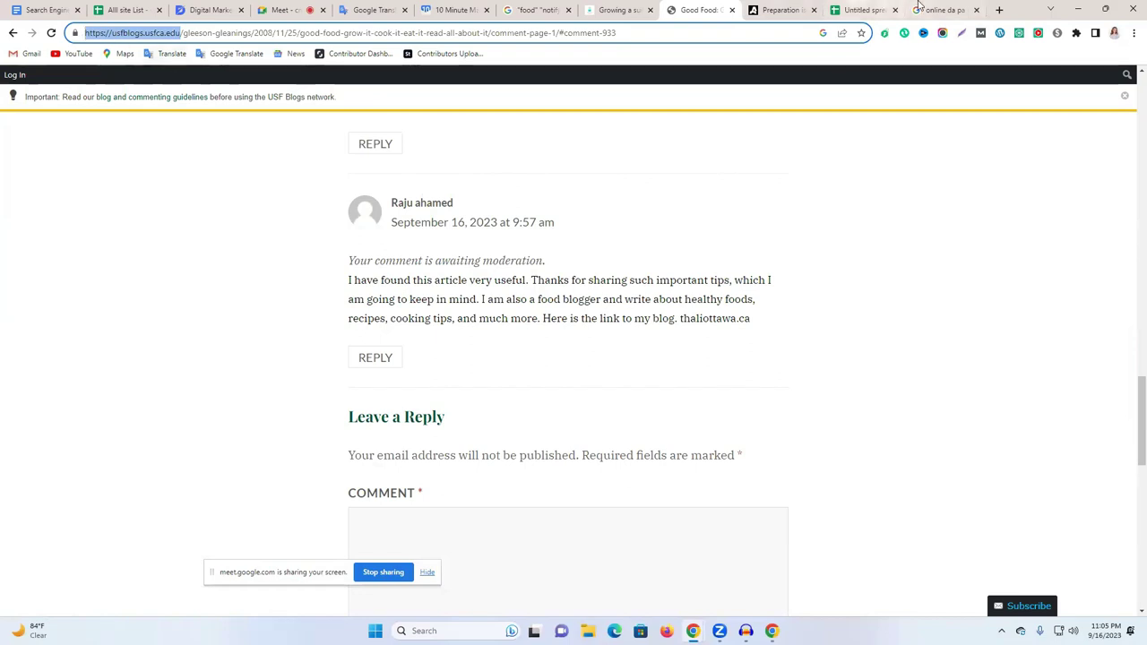
pyautogui.click(918, 8)
pyautogui.click(244, 215)
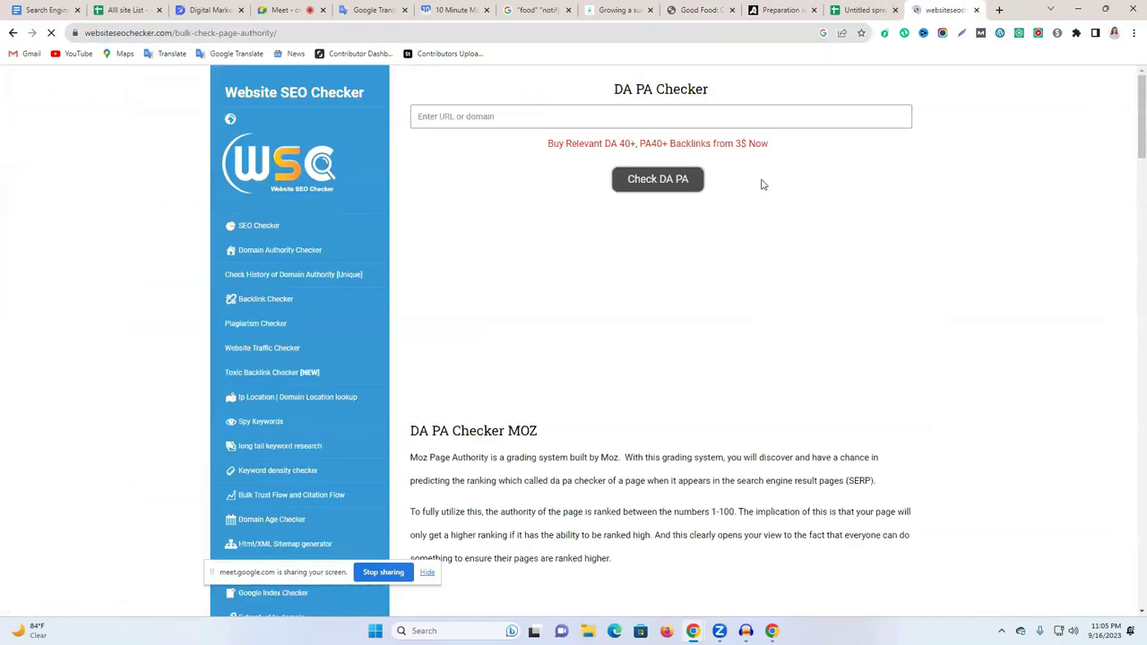
pyautogui.click(578, 122)
pyautogui.hotkey('ctrl', 'v')
pyautogui.click(581, 160)
pyautogui.click(645, 229)
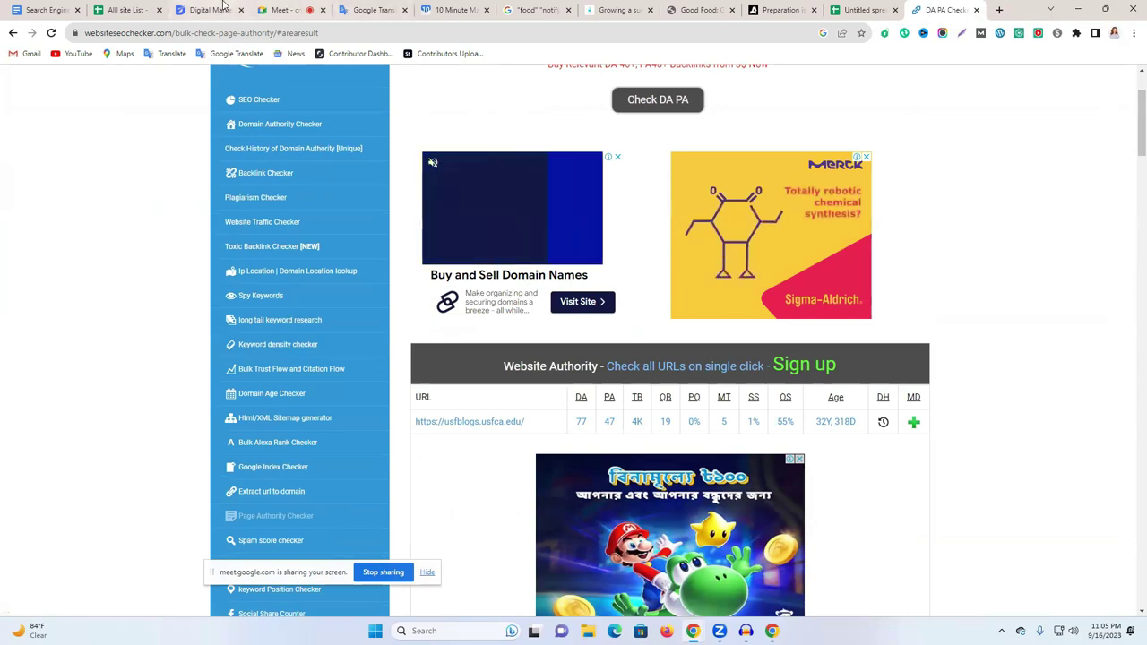
# Enter DA 77 in D3 and PA 47 in E3 of the tracker.
pyautogui.click(860, 10)
pyautogui.doubleClick(285, 203)
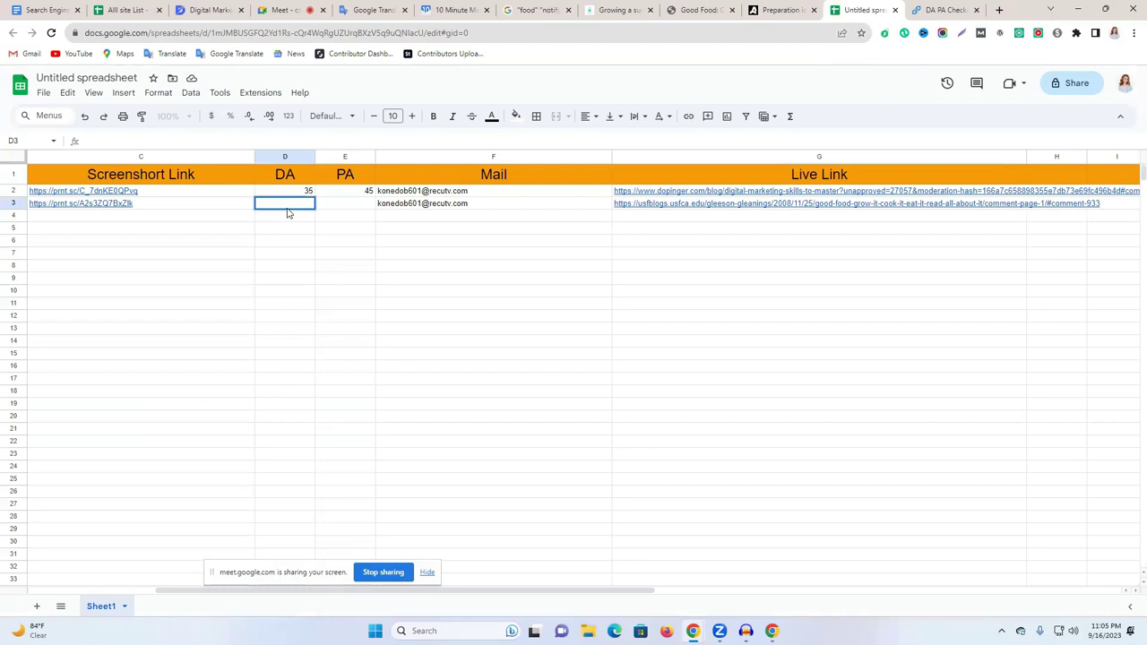
pyautogui.write('77')
pyautogui.doubleClick(340, 204)
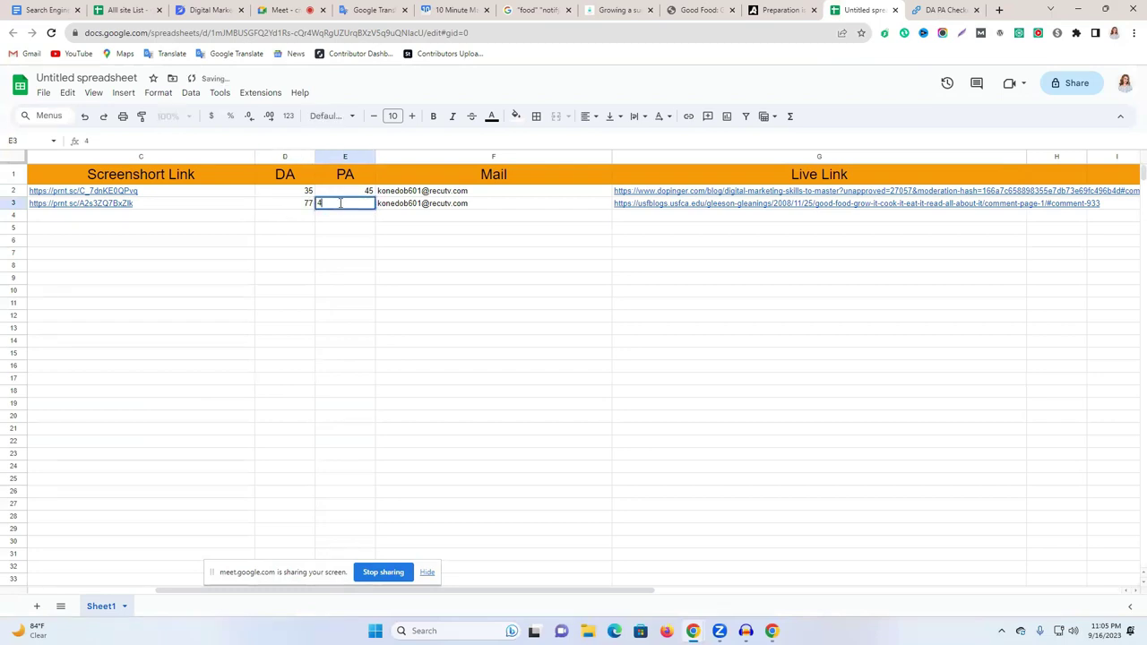
pyautogui.write('47')
pyautogui.click(398, 292)
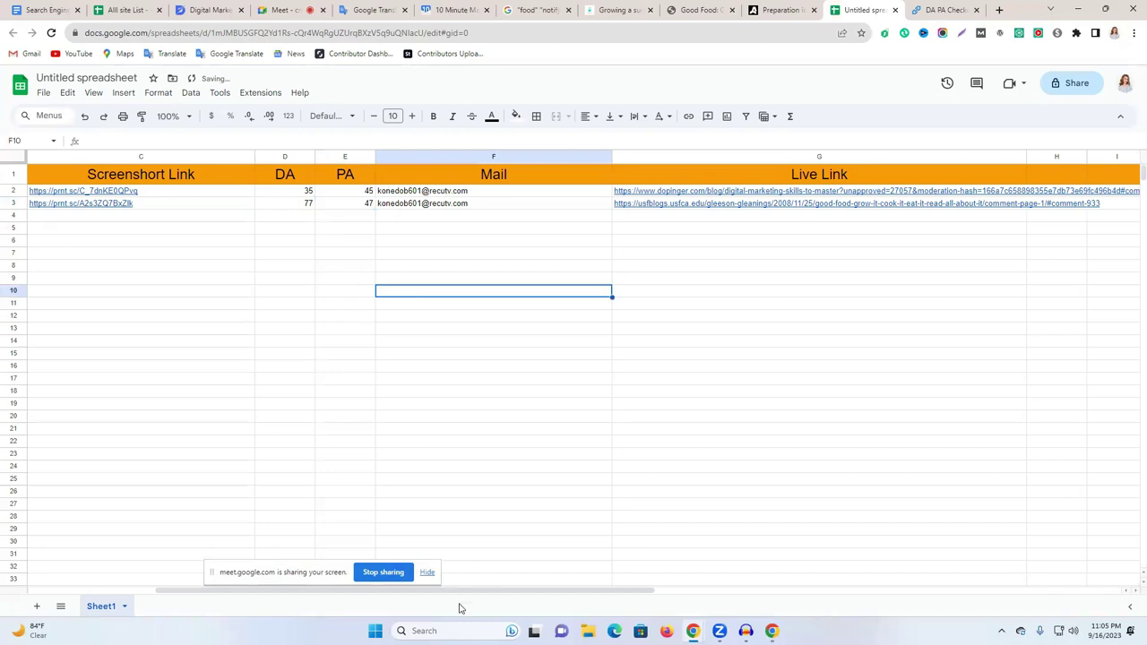
# Narrow the NO column A to fit its numbers.
pyautogui.moveTo(502, 592); pyautogui.dragTo(240, 570)
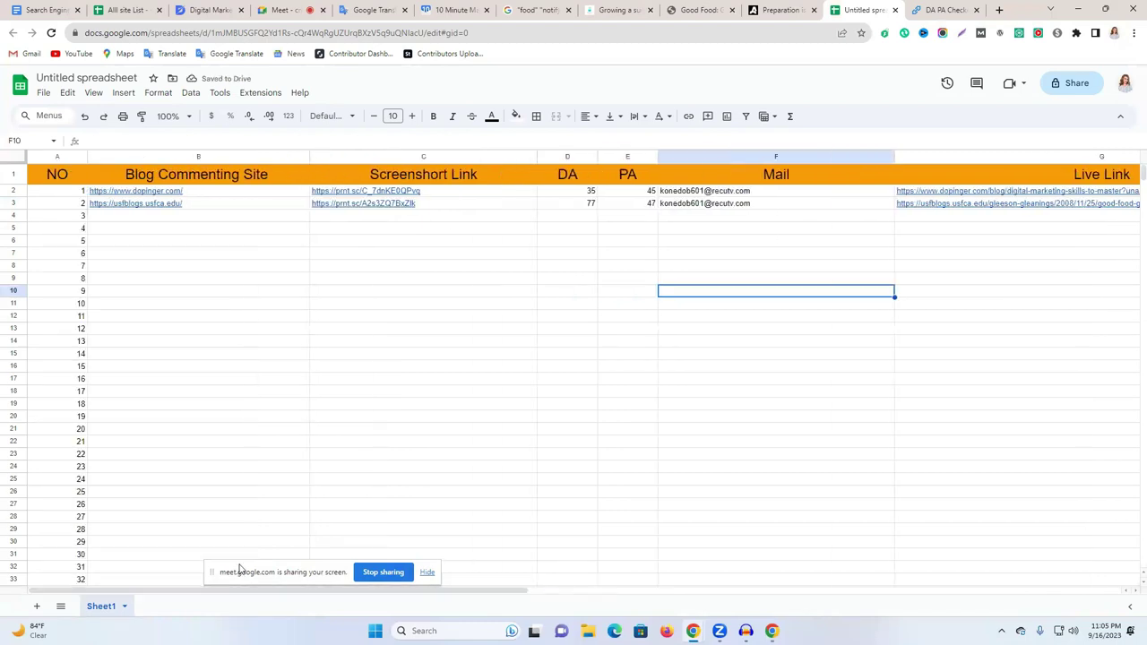
pyautogui.click(630, 355)
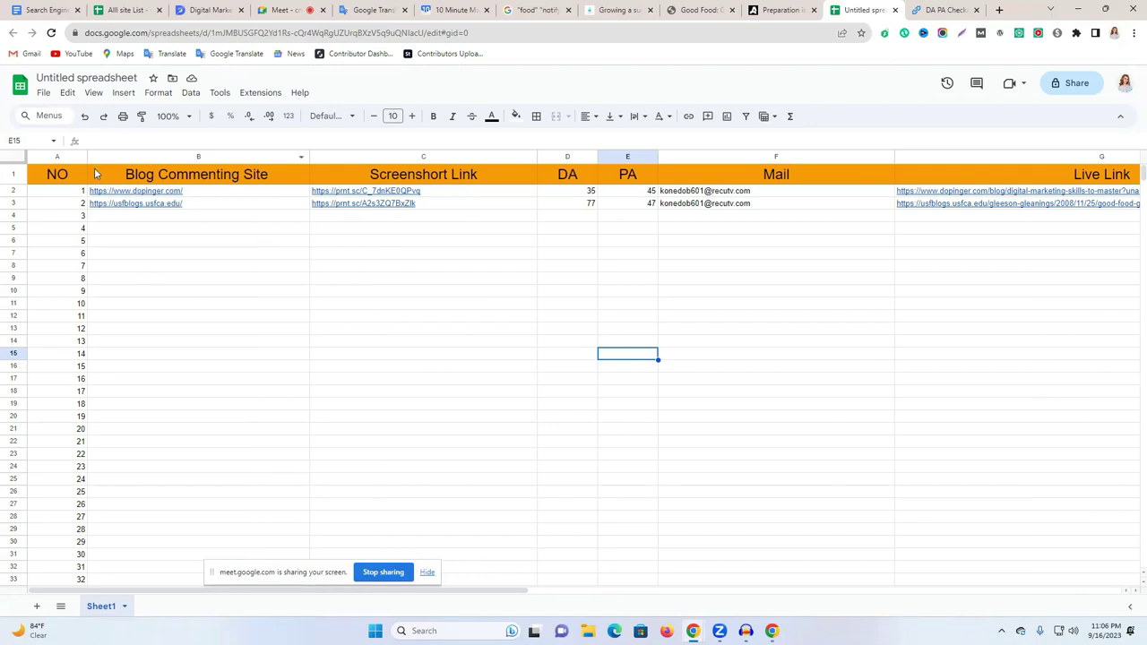
pyautogui.moveTo(87, 157); pyautogui.dragTo(56, 158)
pyautogui.click(138, 256)
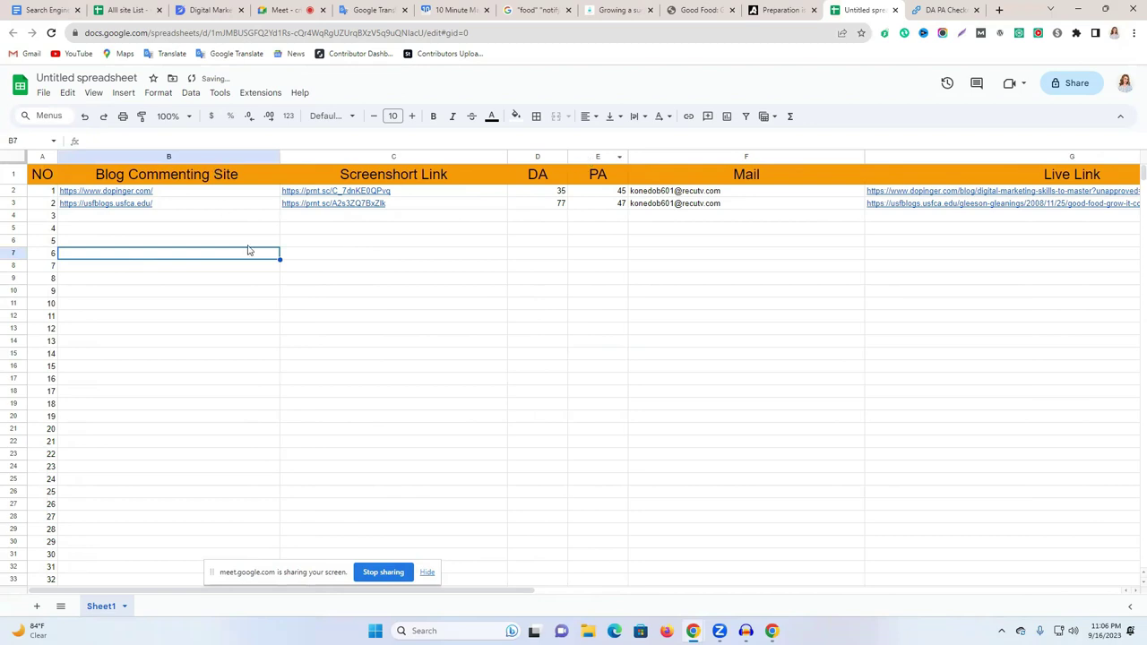
# Share the tracker so Anyone with the link can view, and copy the link.
pyautogui.click(1054, 86)
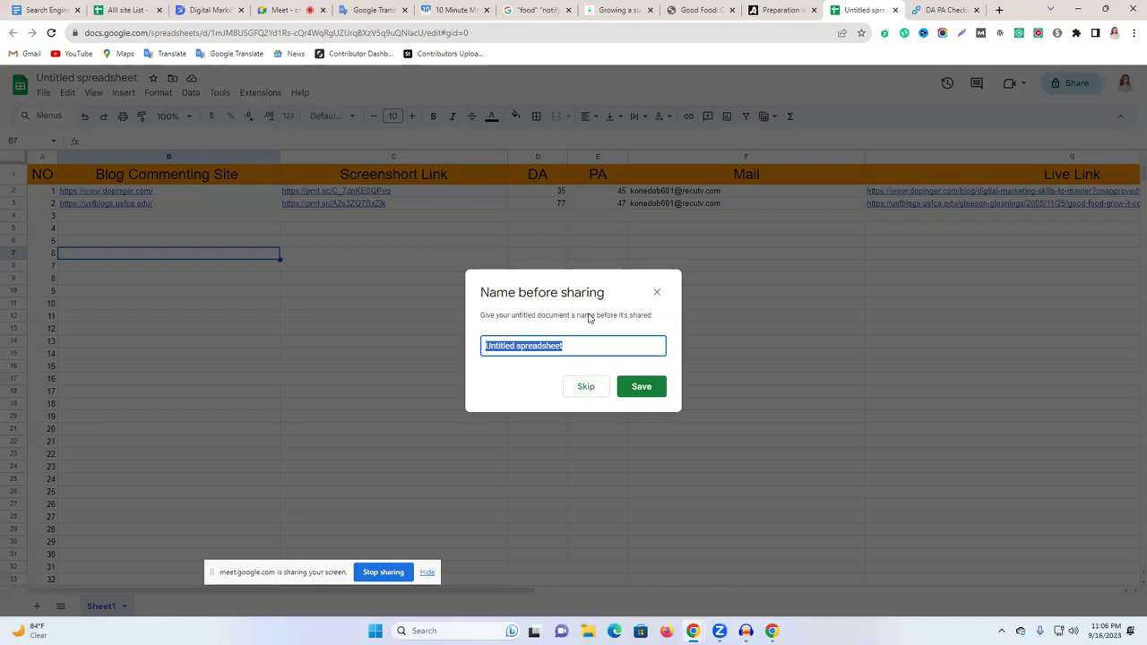
pyautogui.click(654, 295)
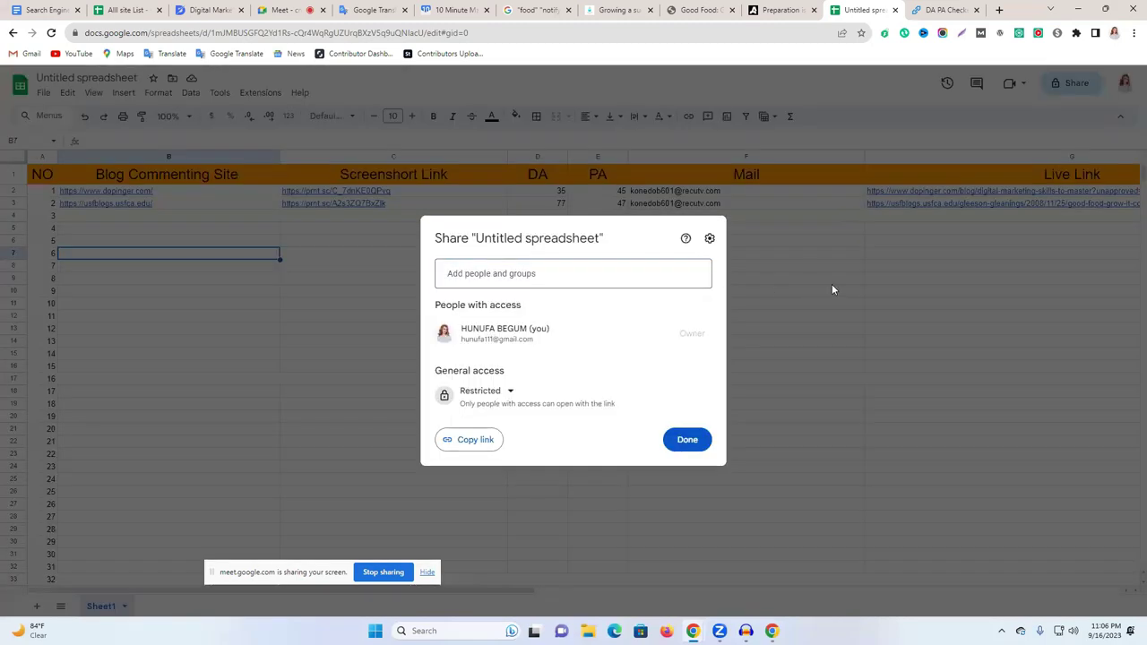
pyautogui.click(832, 284)
pyautogui.click(1076, 83)
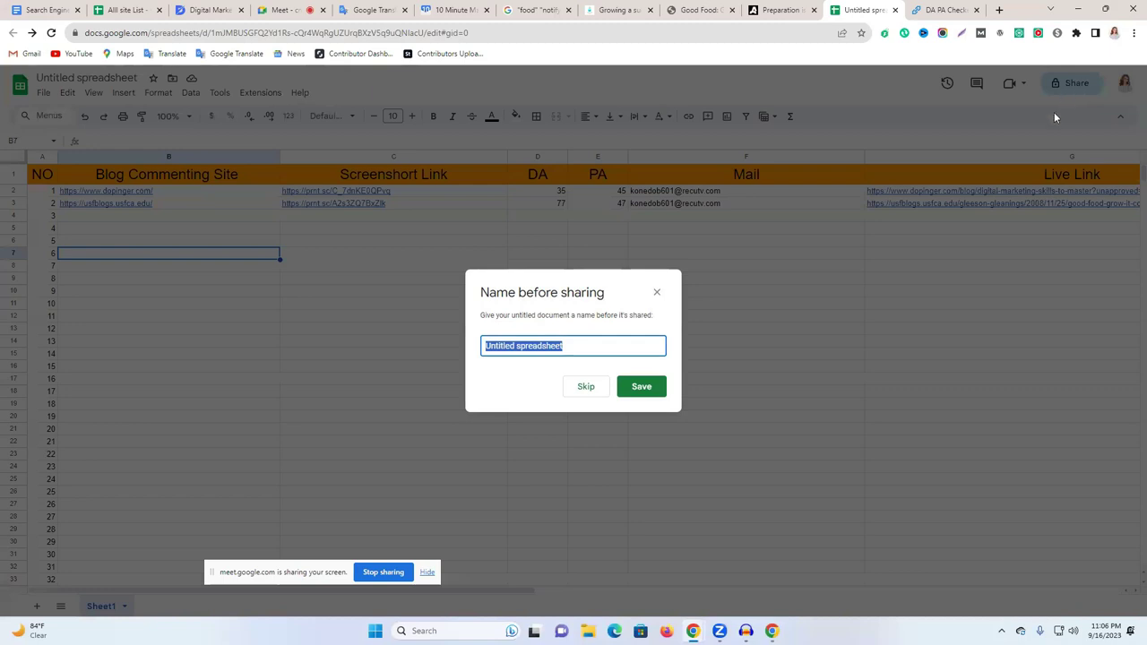
pyautogui.click(587, 387)
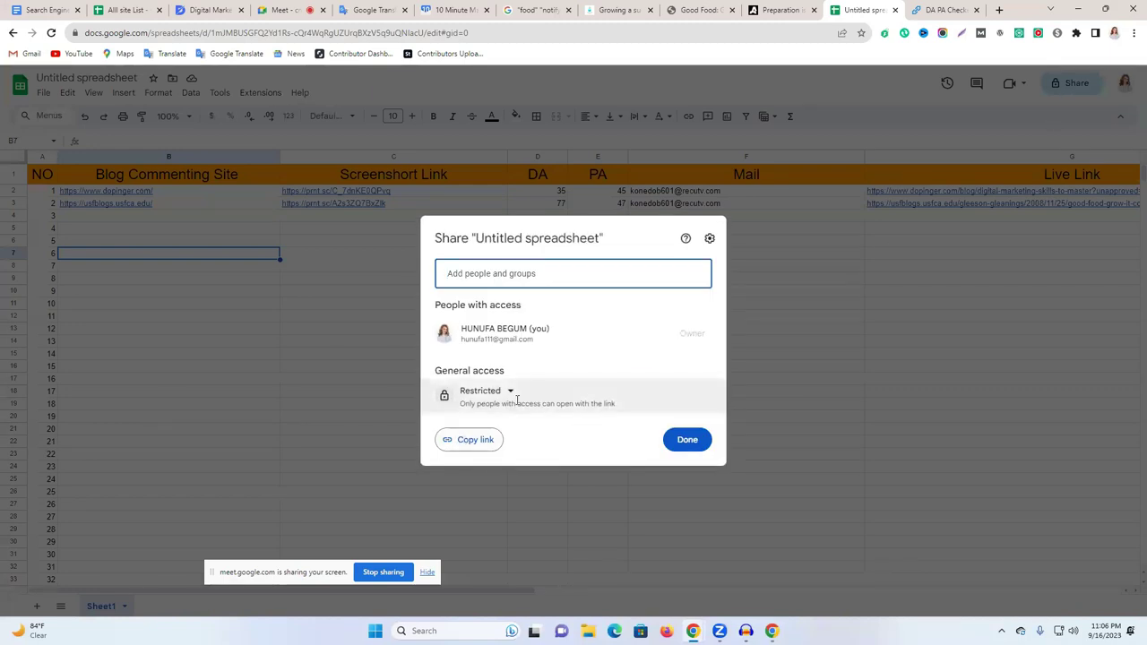
pyautogui.click(496, 391)
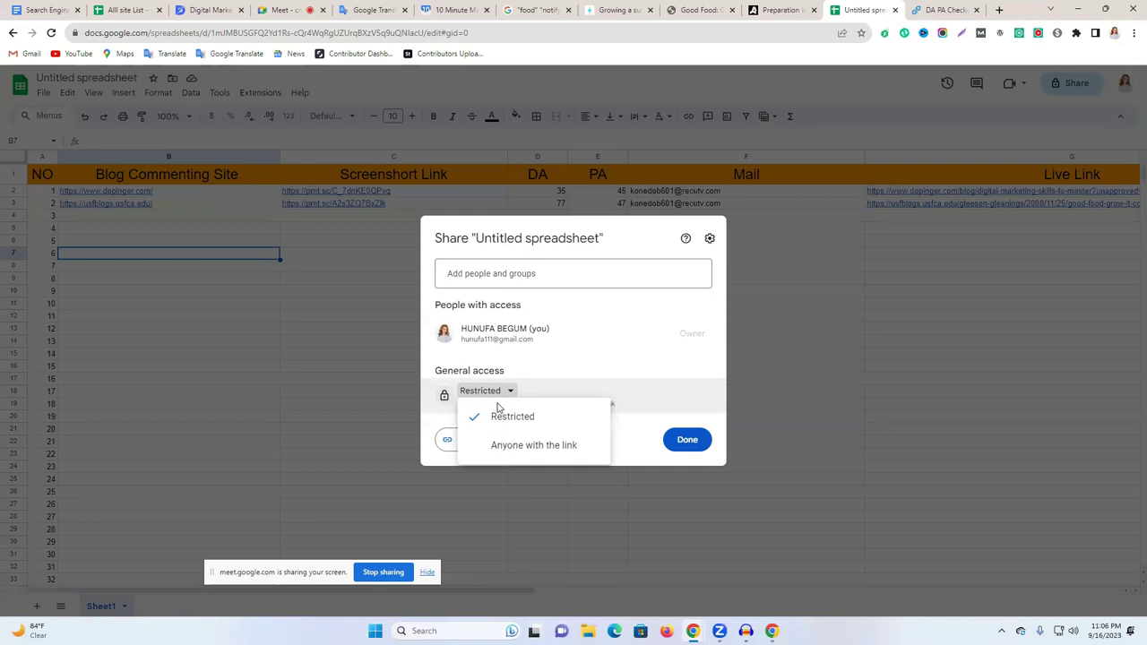
pyautogui.click(509, 448)
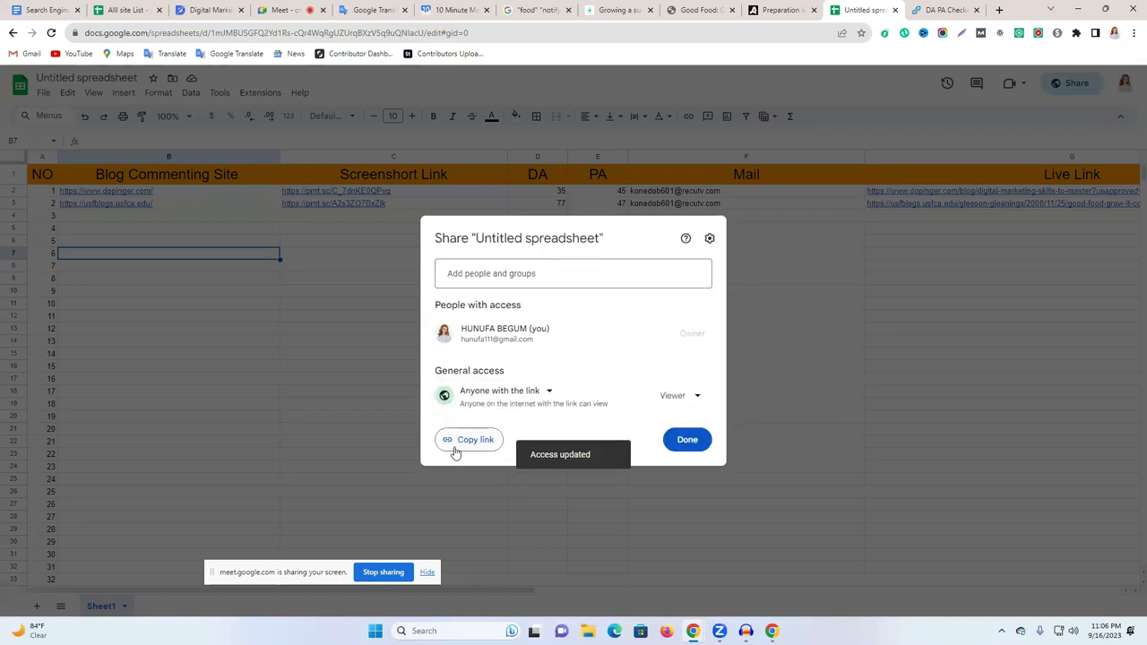
pyautogui.click(472, 441)
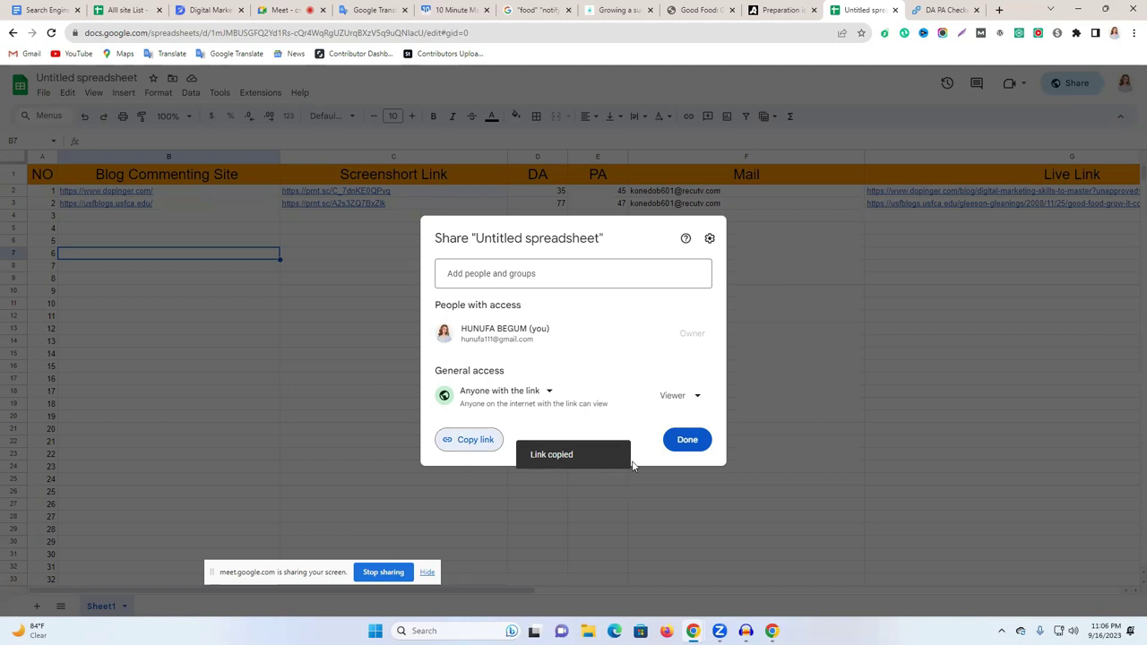
pyautogui.click(976, 10)
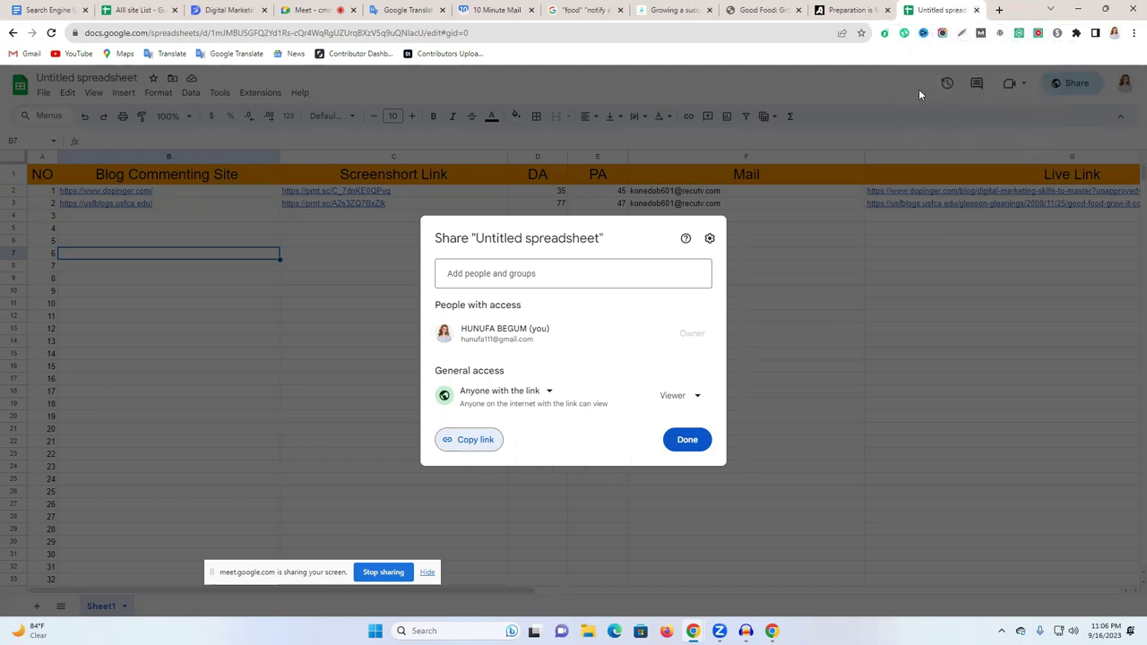
pyautogui.click(690, 439)
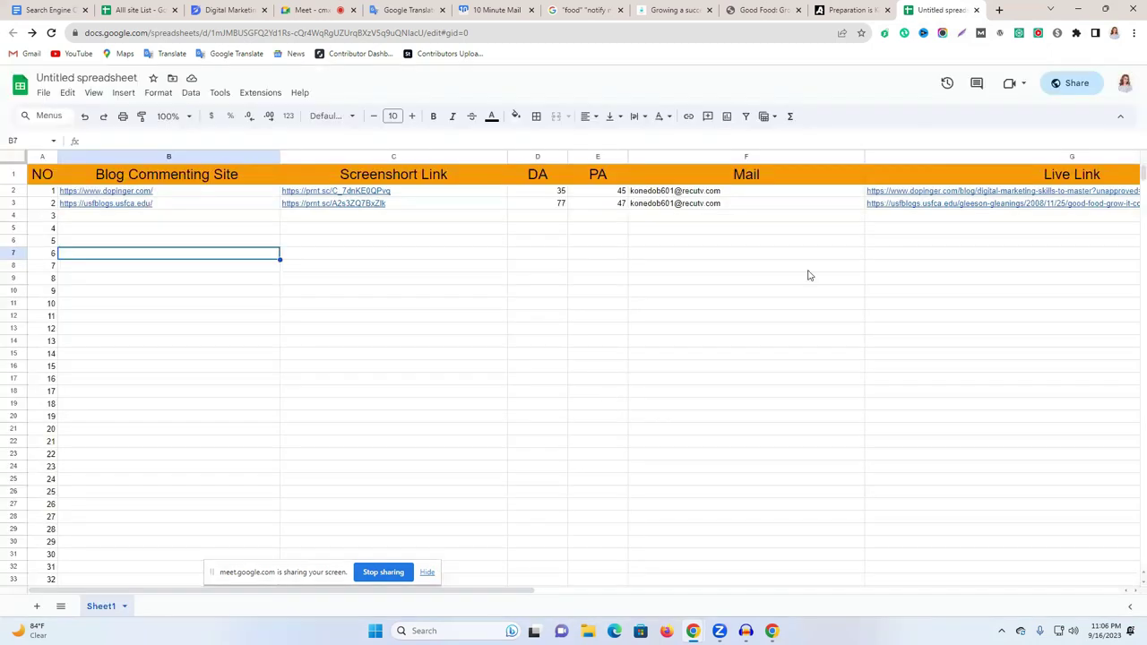
# Close the spreadsheet and Preparation is Key tabs.
pyautogui.click(977, 10)
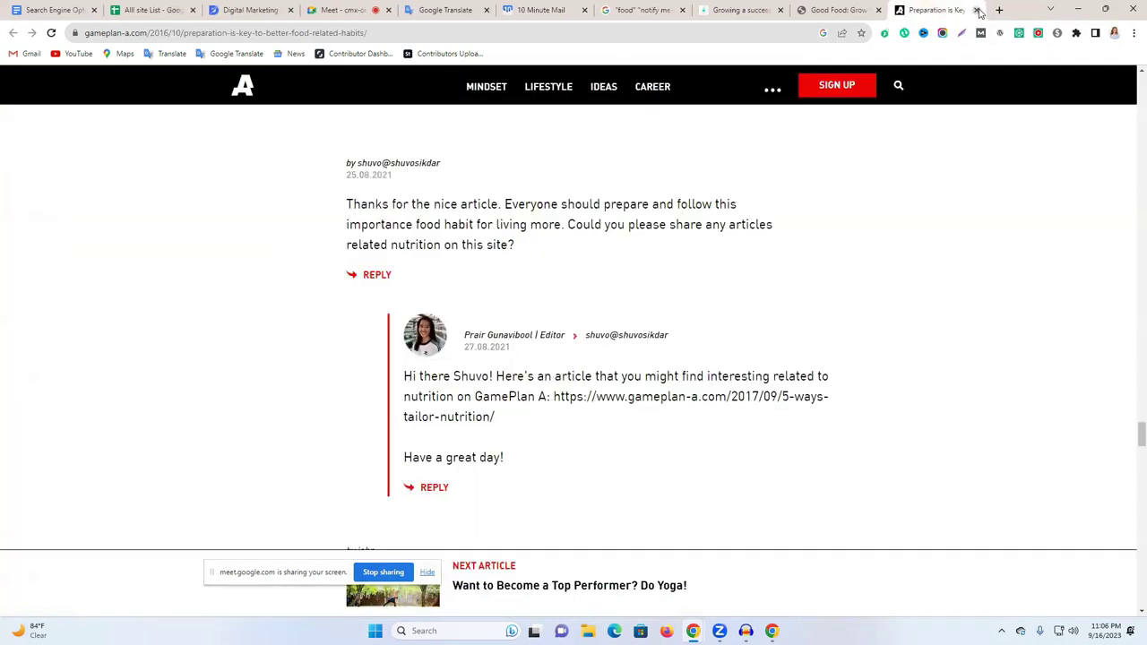
pyautogui.click(834, 10)
pyautogui.click(922, 7)
pyautogui.click(977, 10)
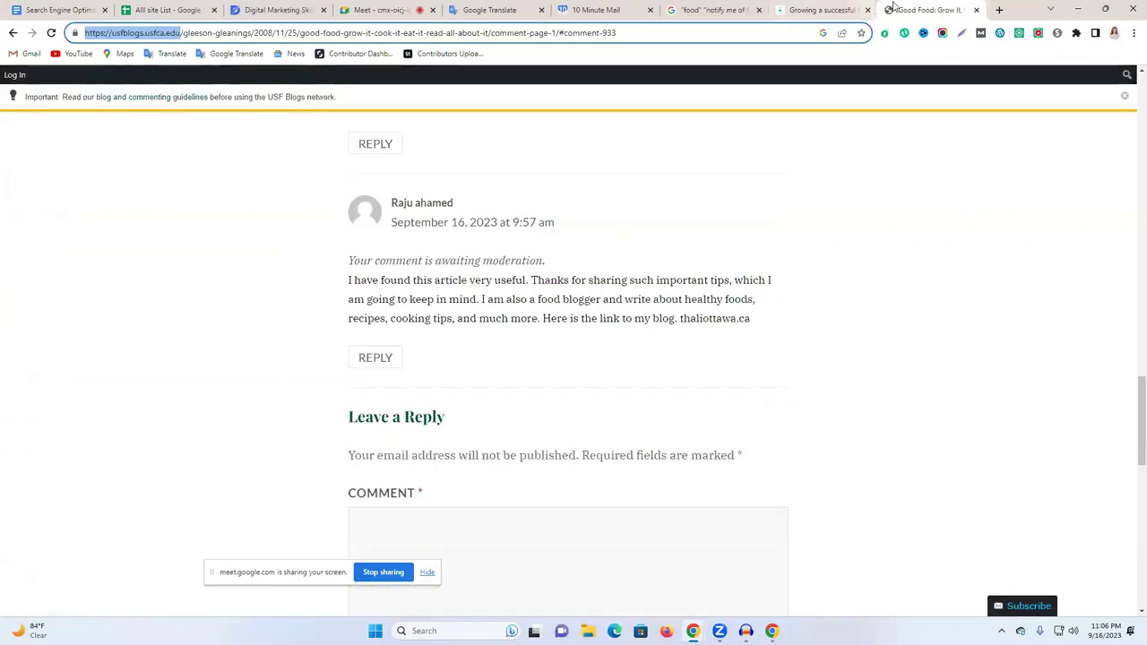
pyautogui.click(824, 9)
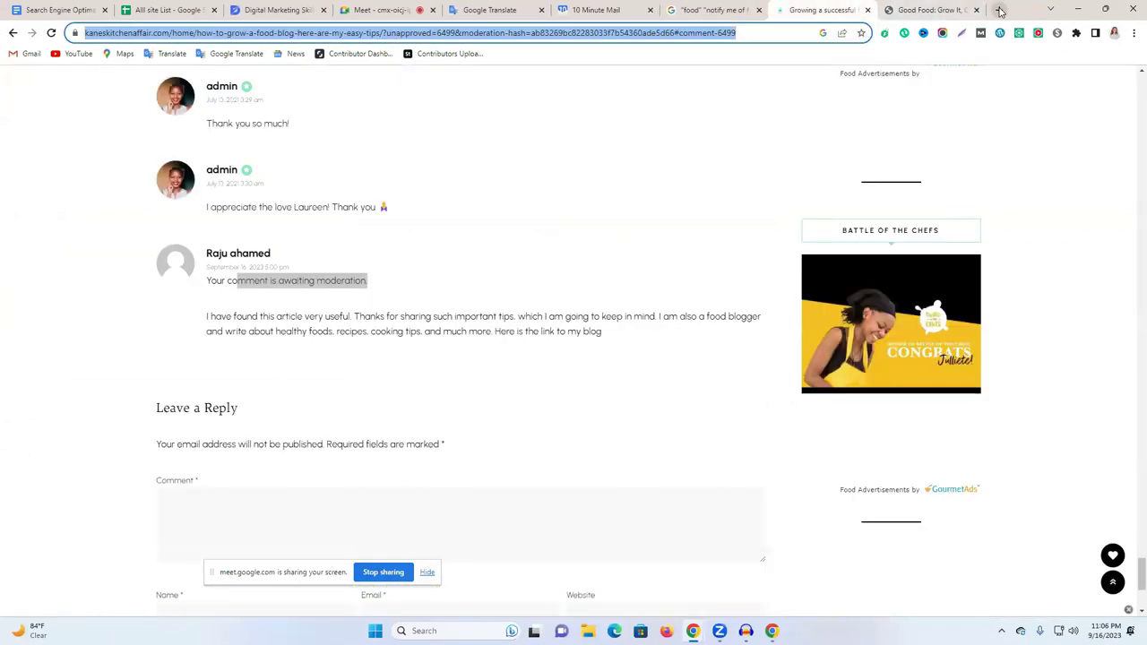
# Search Google for a blog comments list and open the first result.
pyautogui.click(1000, 10)
pyautogui.click(724, 35)
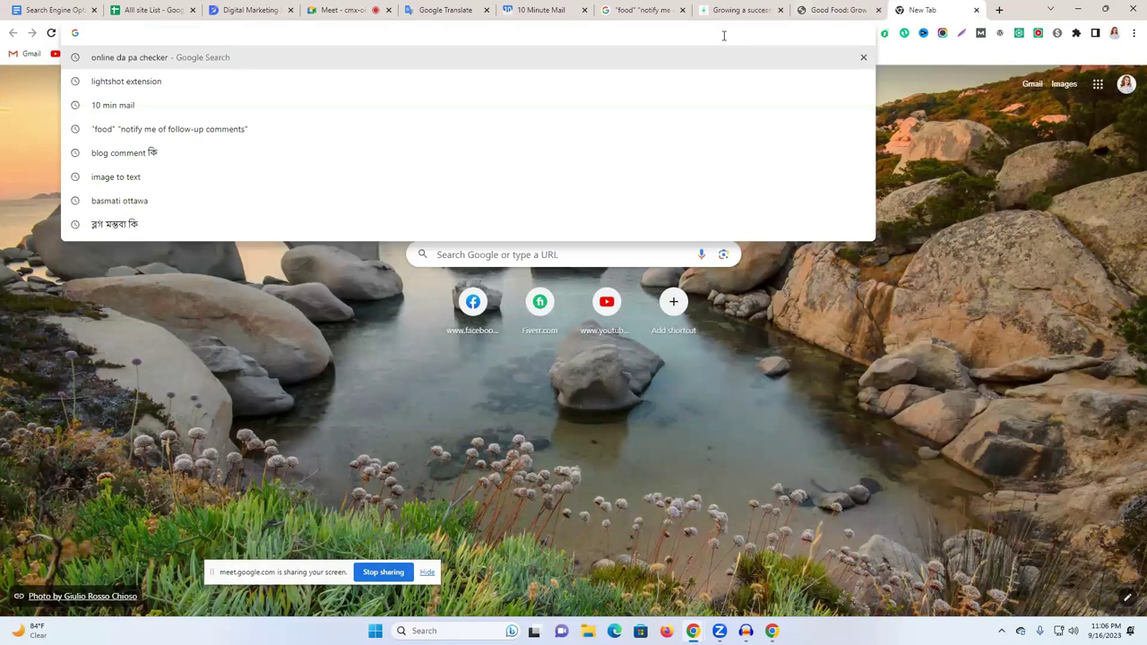
pyautogui.write('blo')
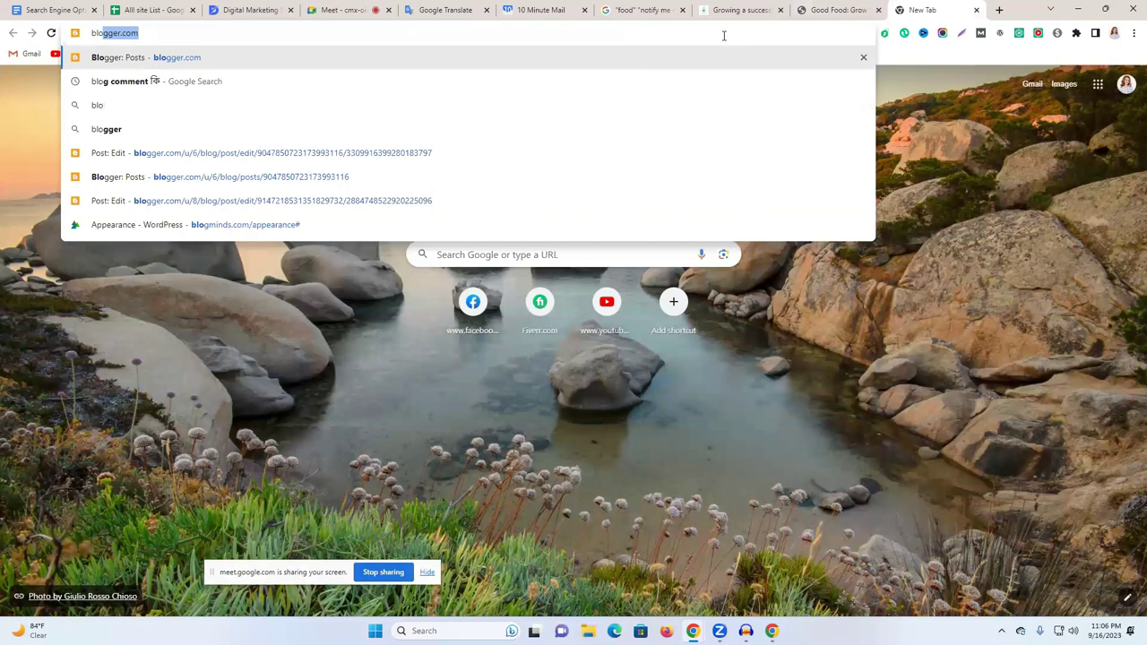
pyautogui.click(500, 78)
pyautogui.click(221, 93)
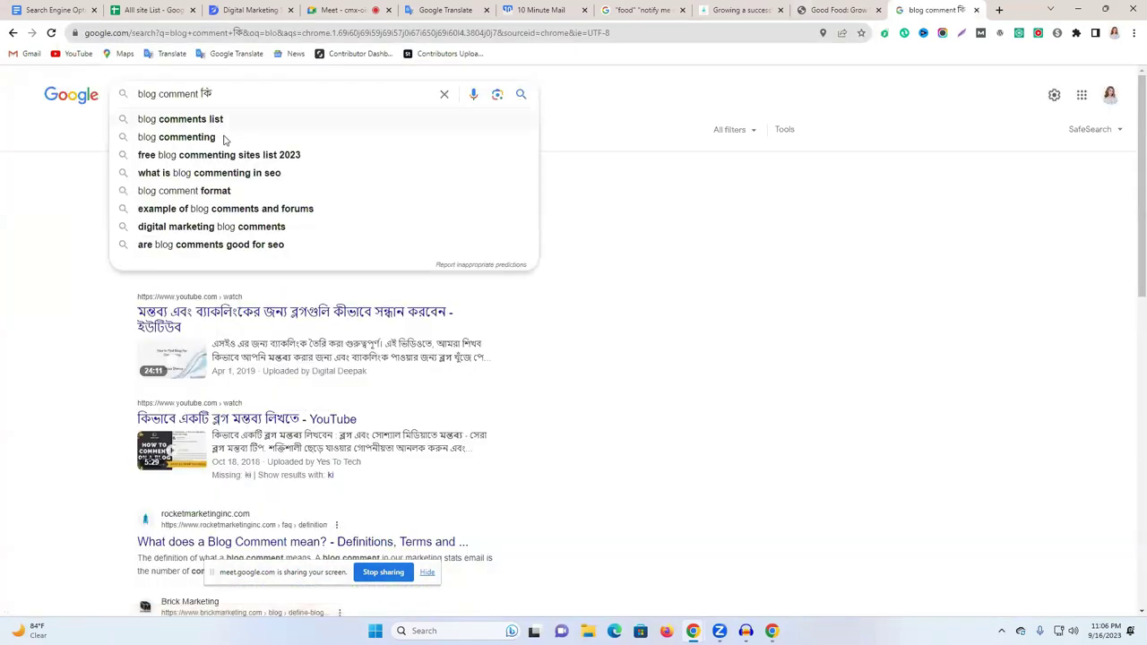
pyautogui.click(206, 119)
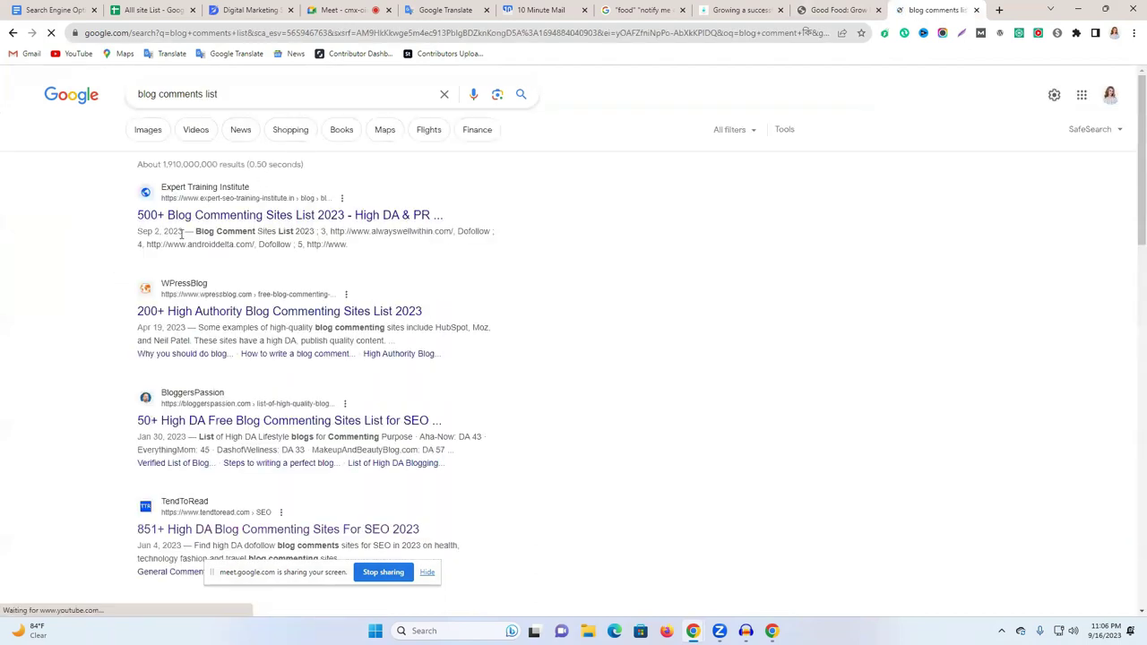
pyautogui.click(395, 214)
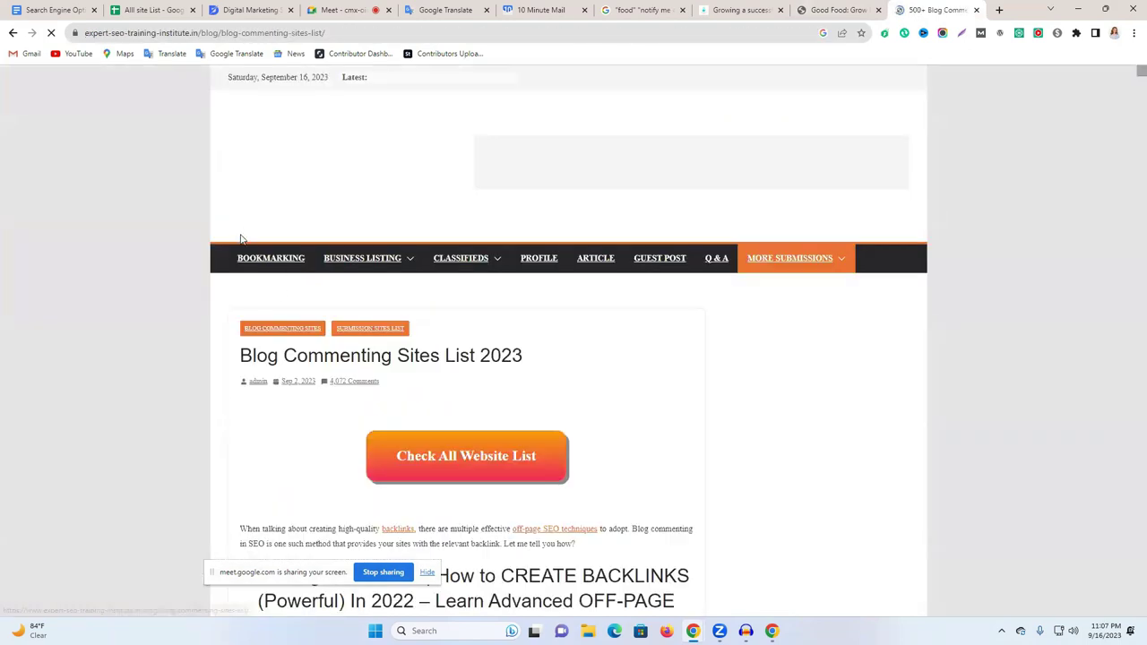
# Scroll through the numbered table of dofollow blog commenting sites.
pyautogui.scroll(-8, 527, 328)
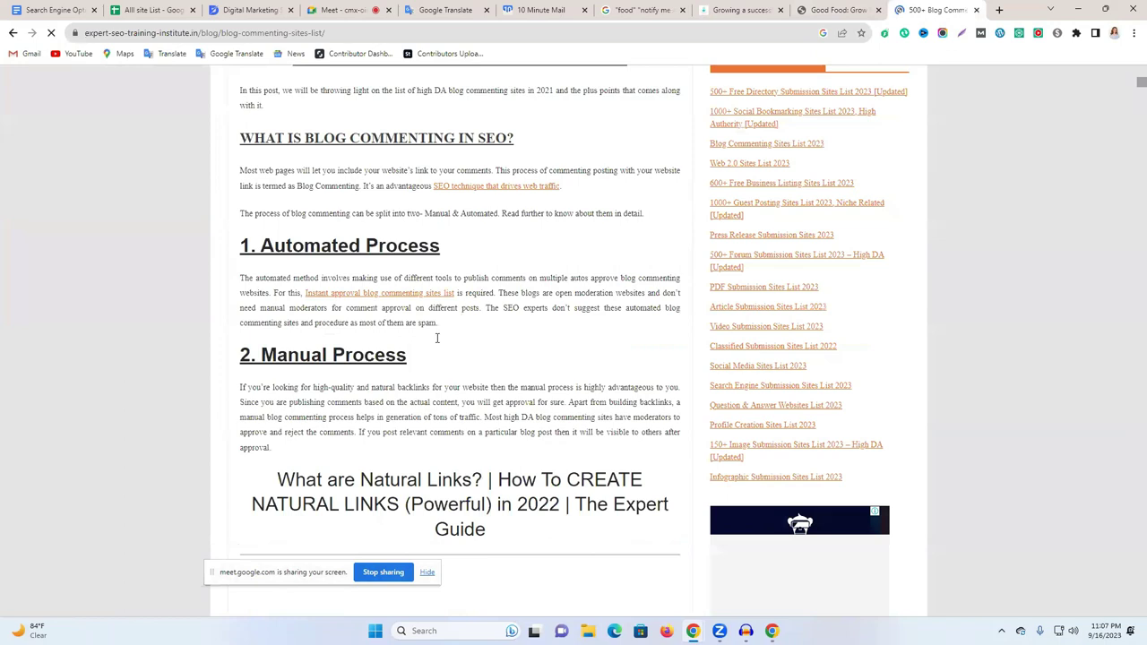
pyautogui.scroll(-20, 405, 387)
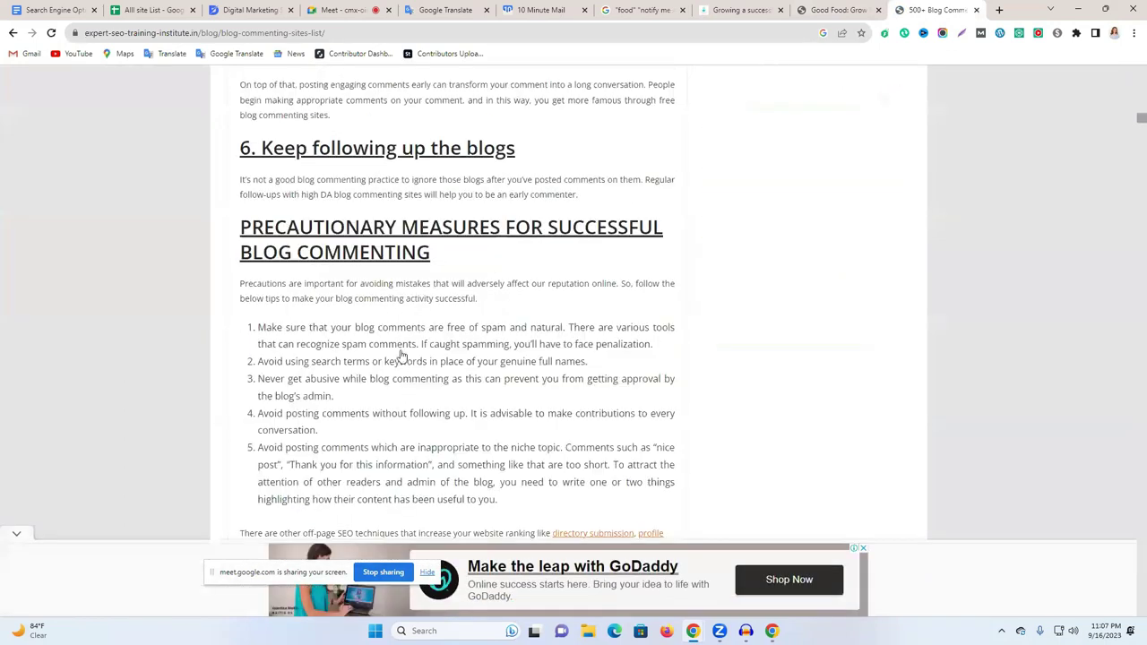
pyautogui.scroll(-10, 401, 356)
pyautogui.scroll(-1, 402, 328)
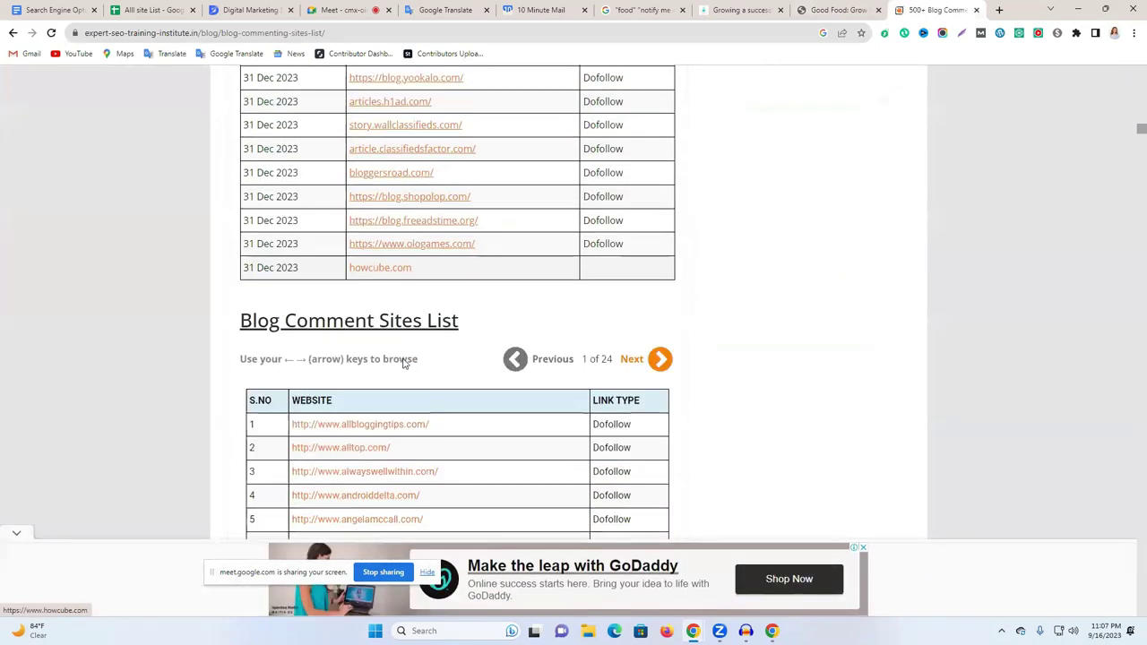
pyautogui.scroll(-3, 399, 349)
pyautogui.scroll(-2, 381, 269)
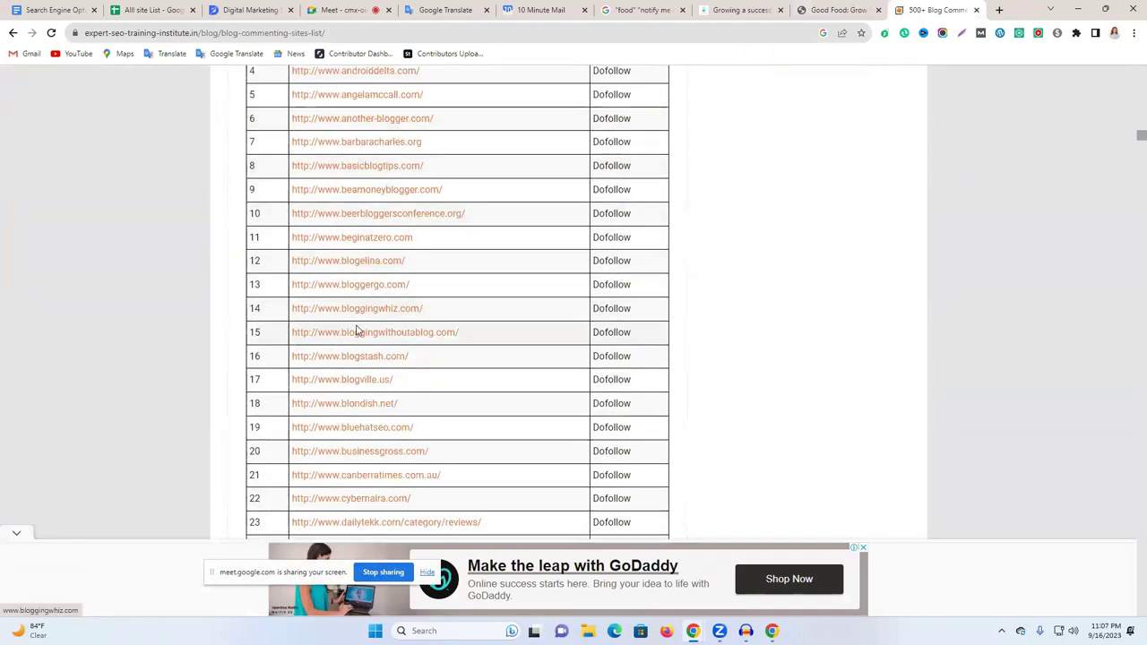
pyautogui.scroll(-7, 368, 305)
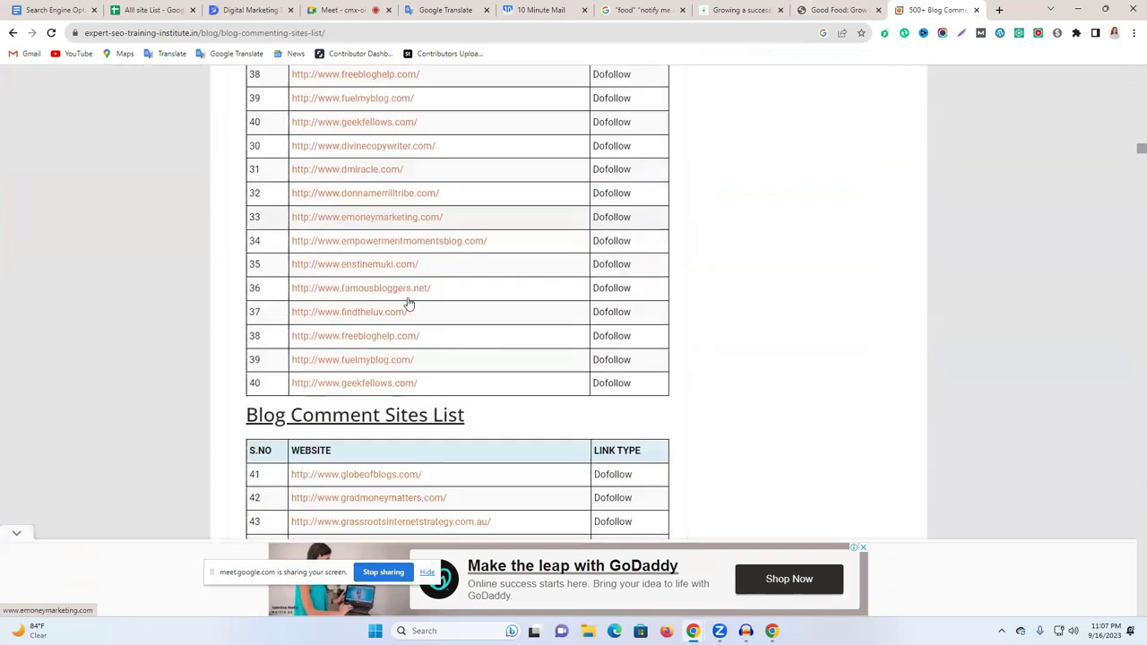
pyautogui.scroll(-2, 408, 306)
pyautogui.scroll(-6, 395, 305)
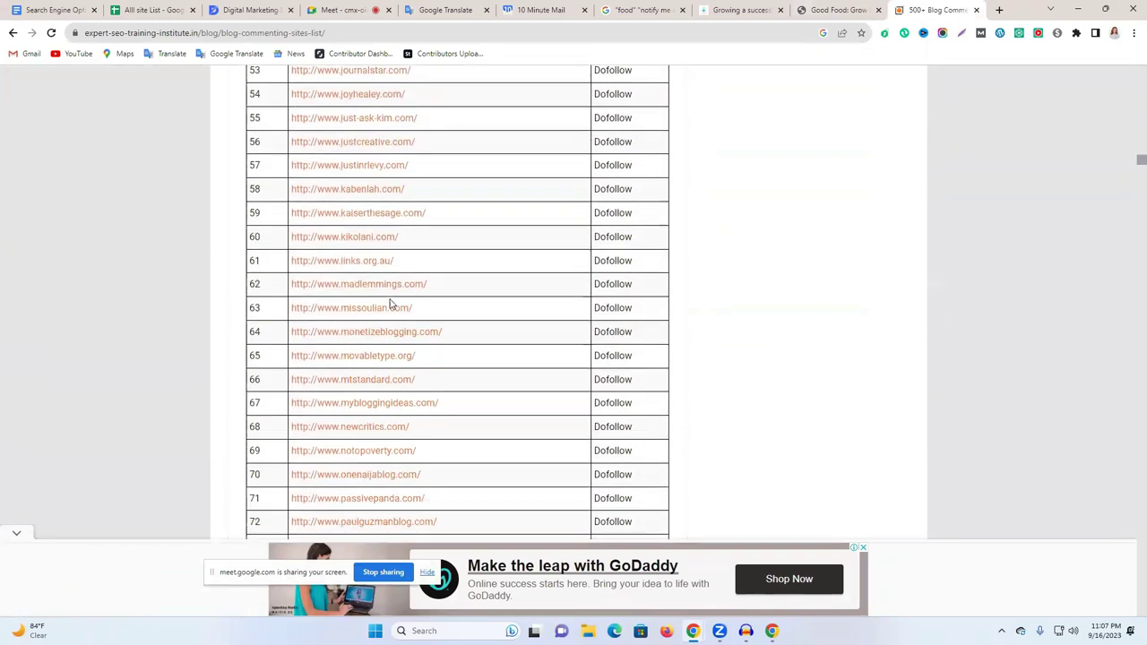
pyautogui.click(148, 9)
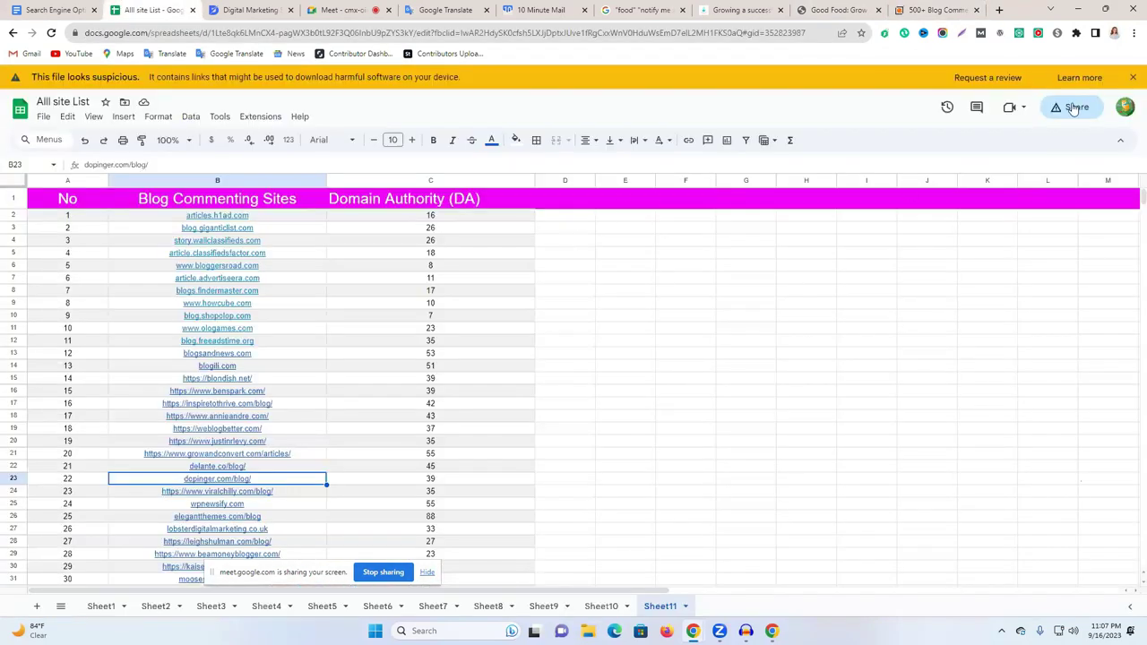
# Copy the Alll site List share link with access kept at 'Anyone with the link' as Viewer.
pyautogui.click(1073, 108)
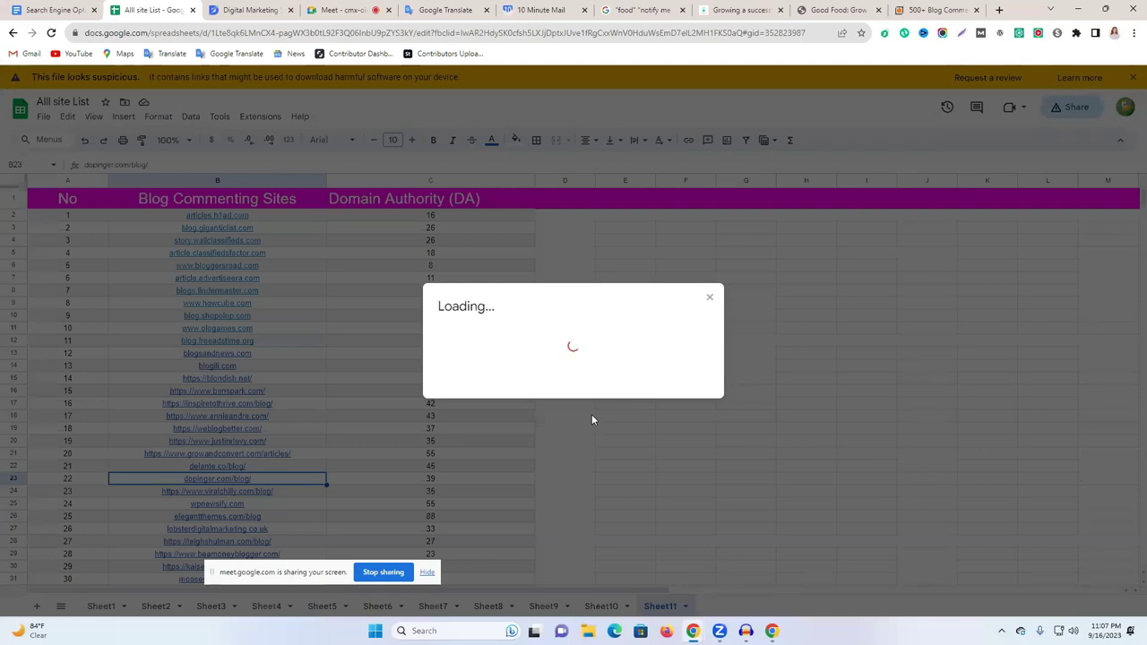
pyautogui.click(546, 392)
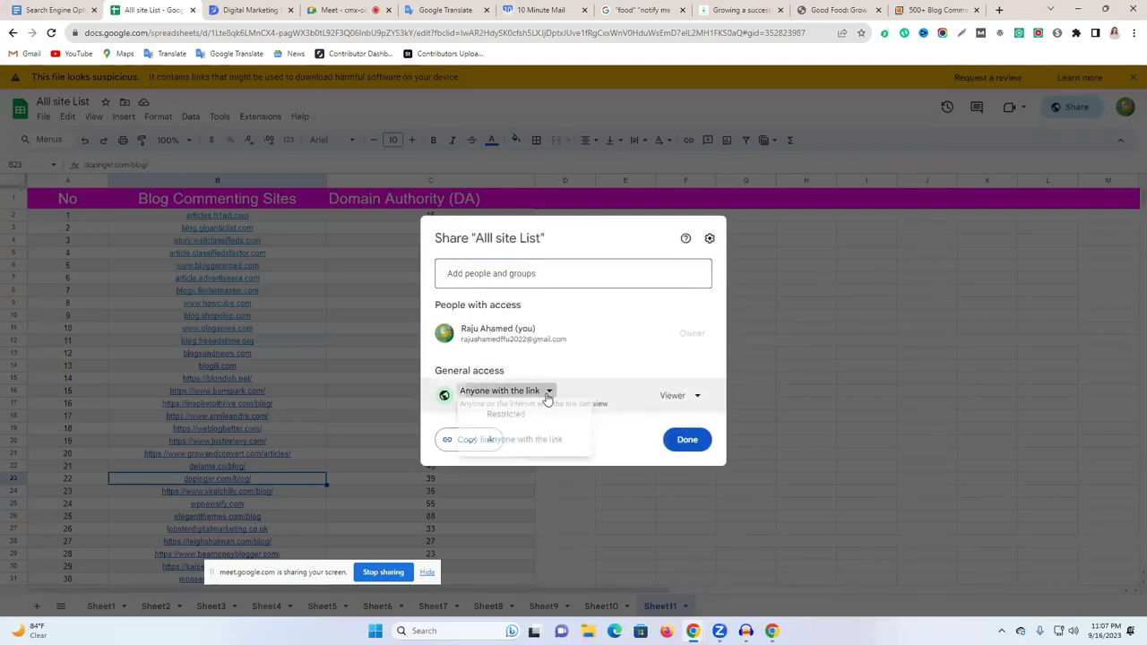
pyautogui.click(534, 445)
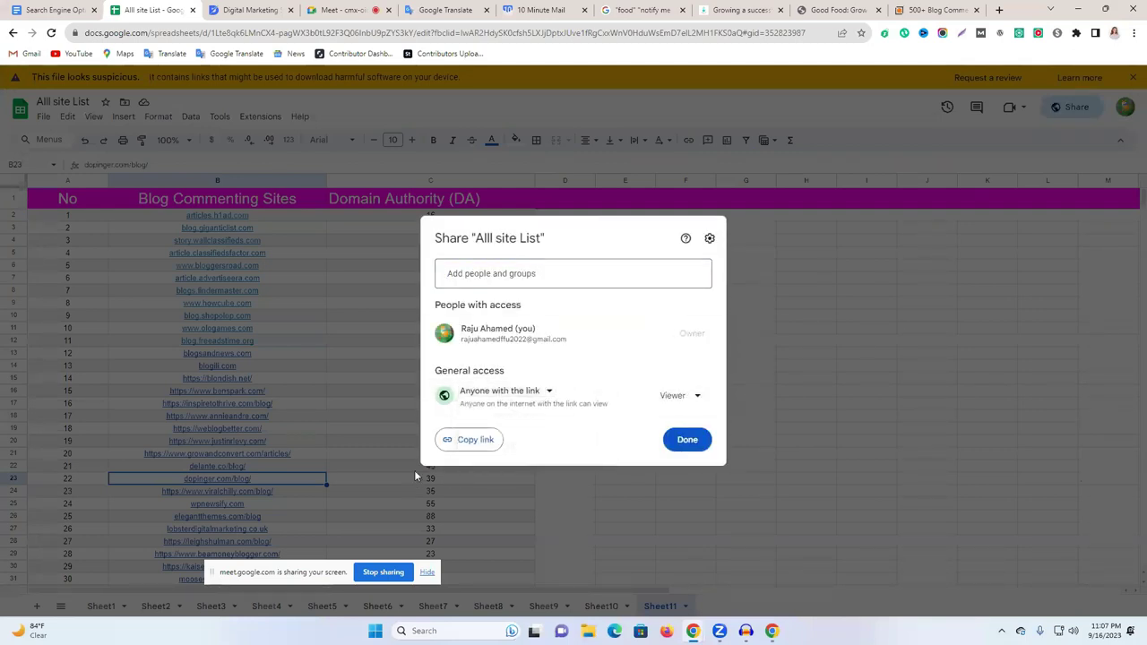
pyautogui.click(466, 439)
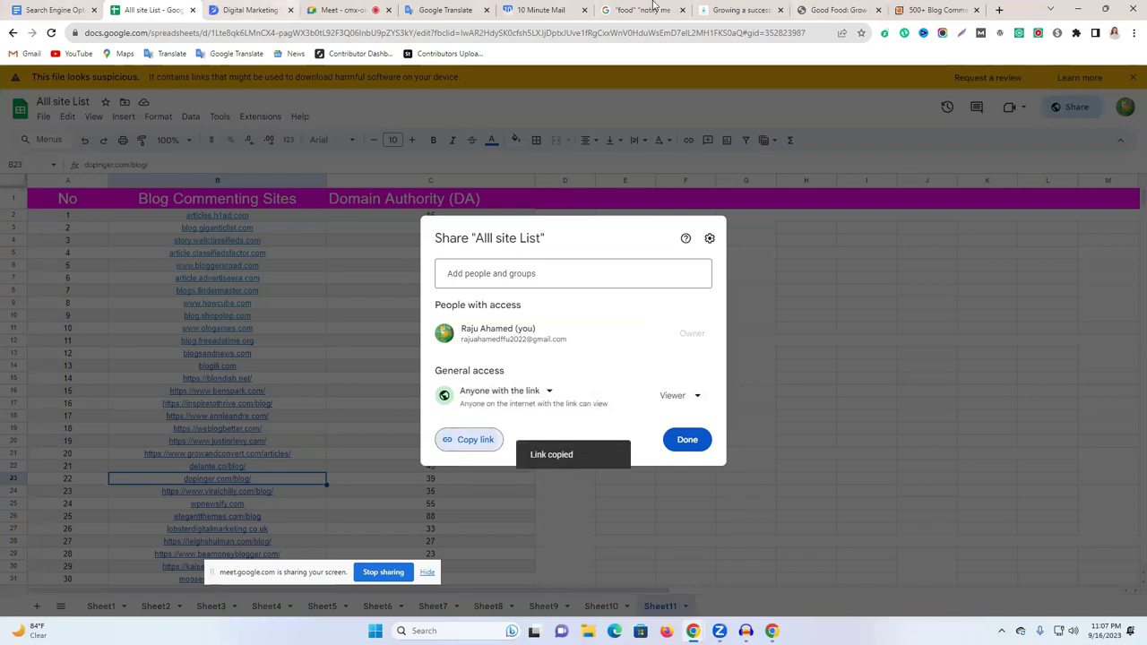
pyautogui.click(1000, 9)
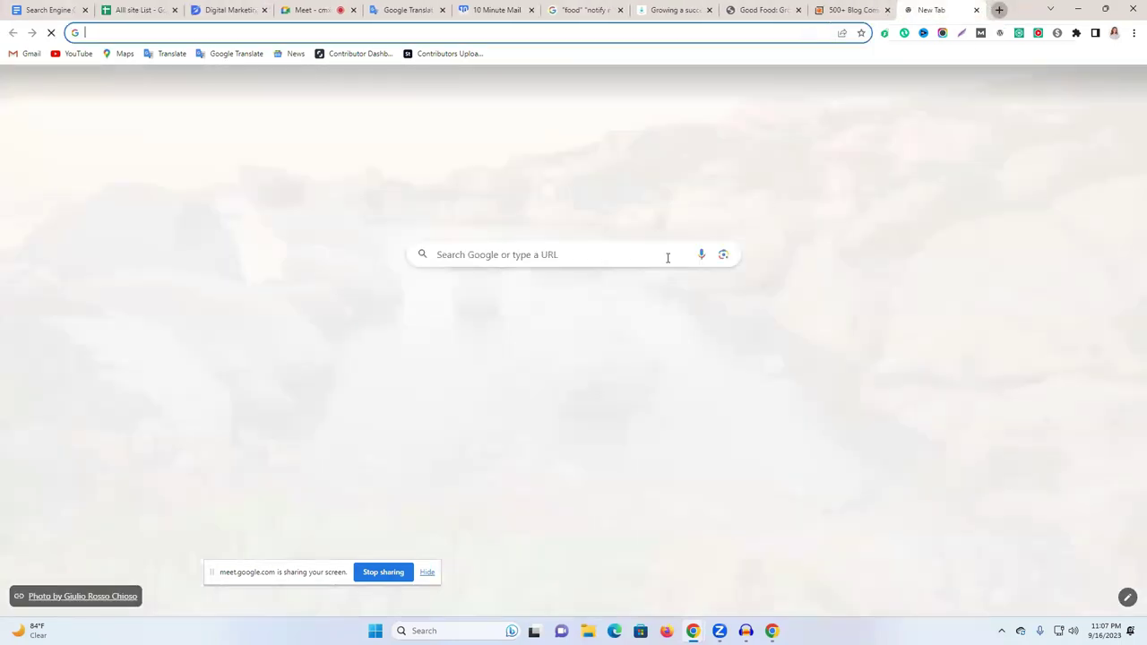
# Send the copied spreadsheet link in the learning institute's Facebook Messenger chat.
pyautogui.write('f')
pyautogui.press('Return')
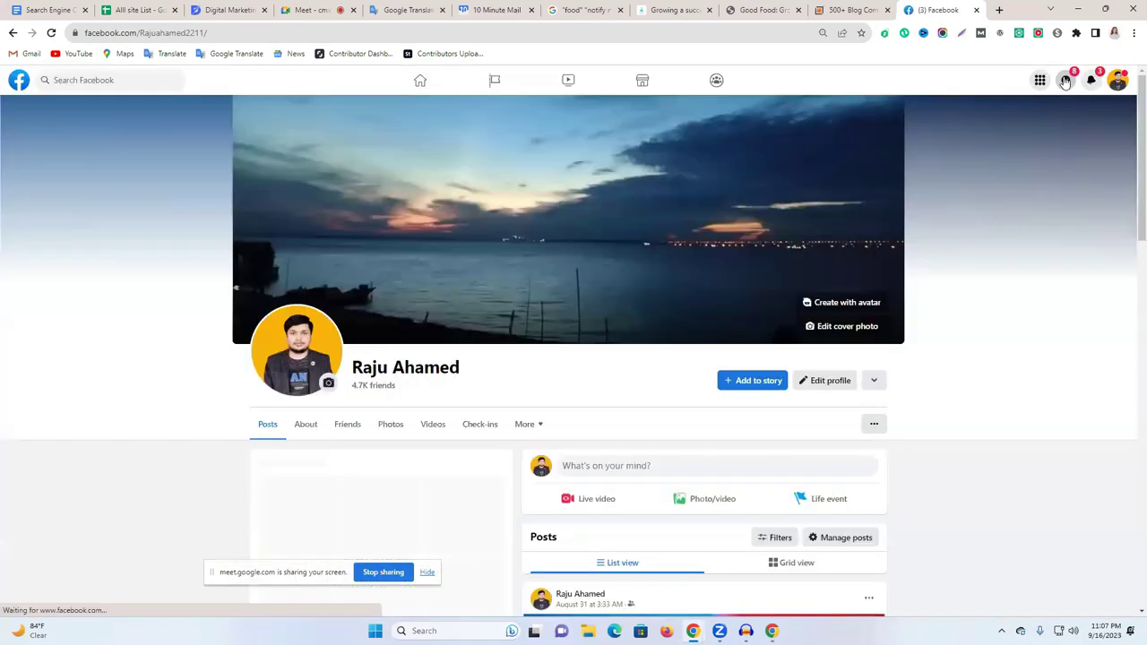
pyautogui.scroll(-2, 1064, 84)
pyautogui.click(1066, 80)
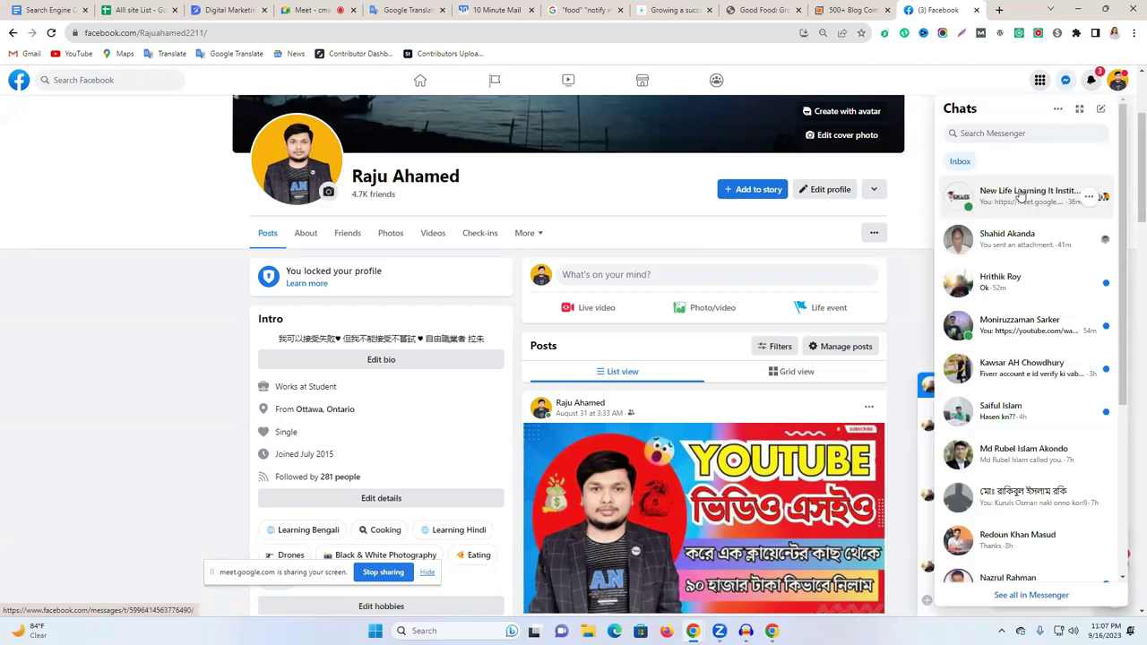
pyautogui.click(1022, 196)
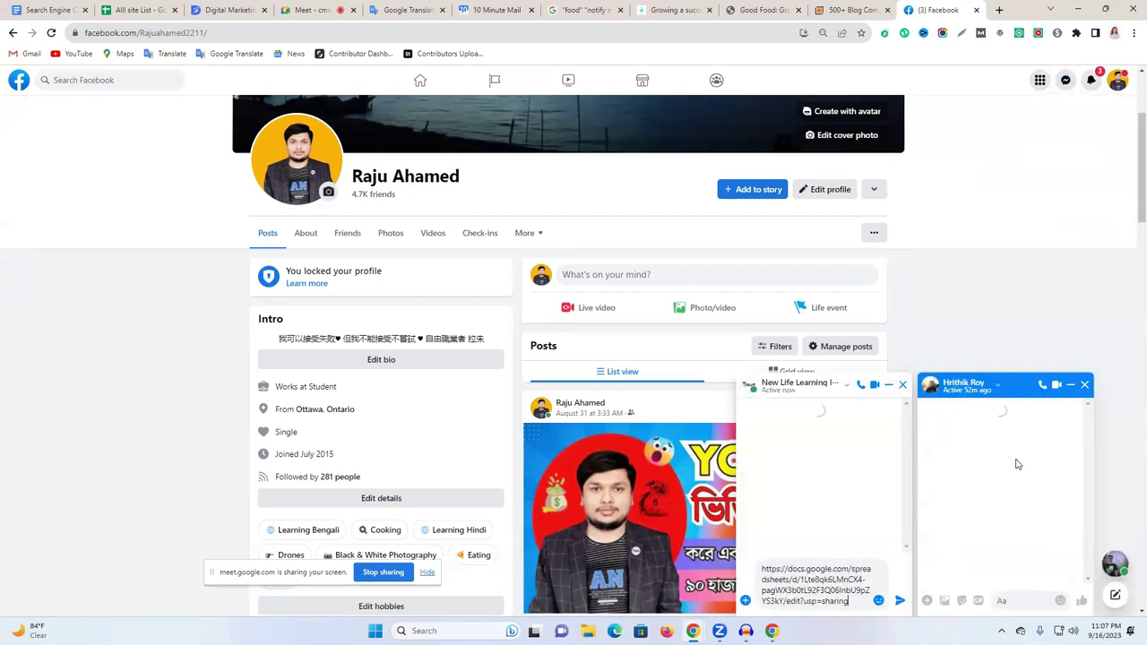
pyautogui.press('Return')
# Close the second chat window and the 500+ Blog commenting sites tab.
pyautogui.click(1085, 385)
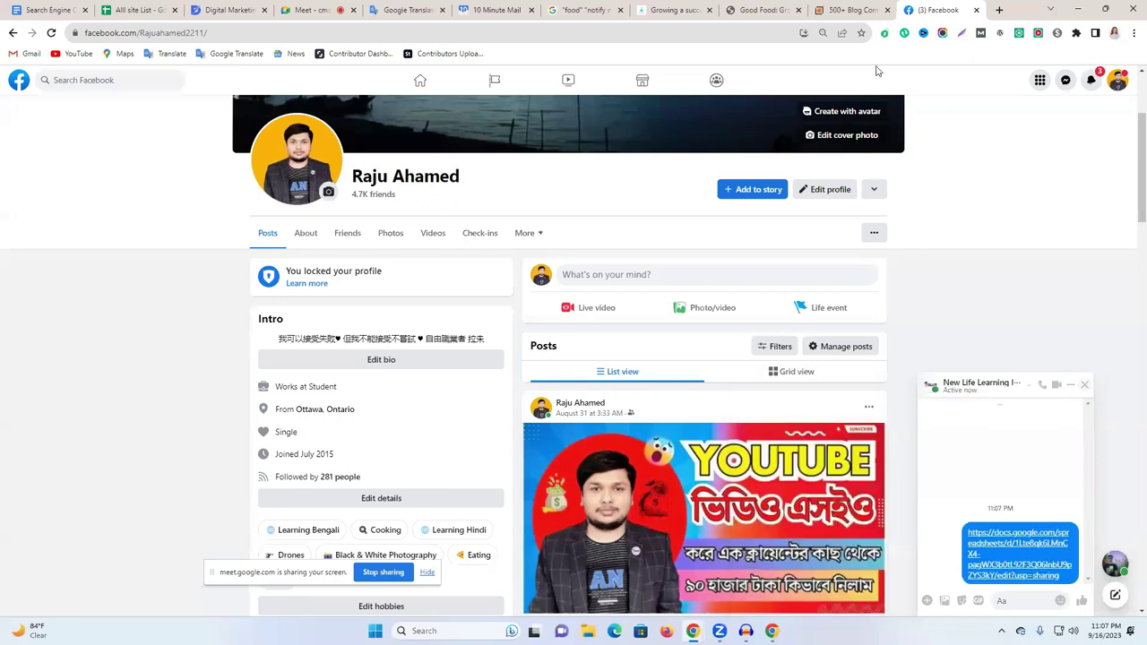
pyautogui.click(877, 11)
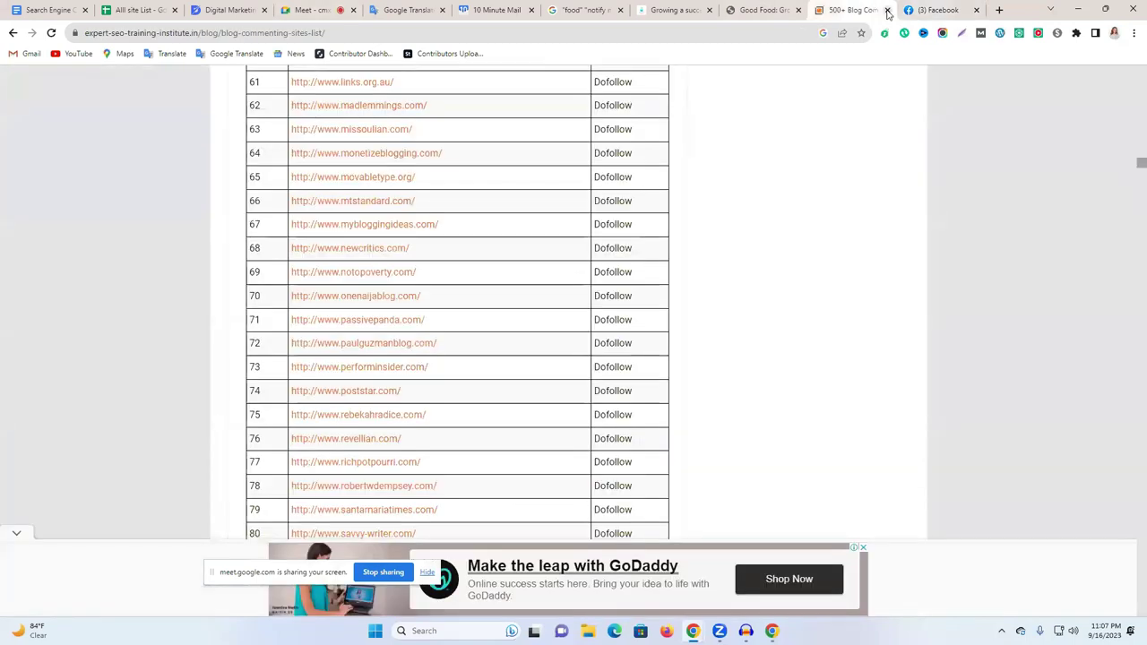
pyautogui.click(888, 10)
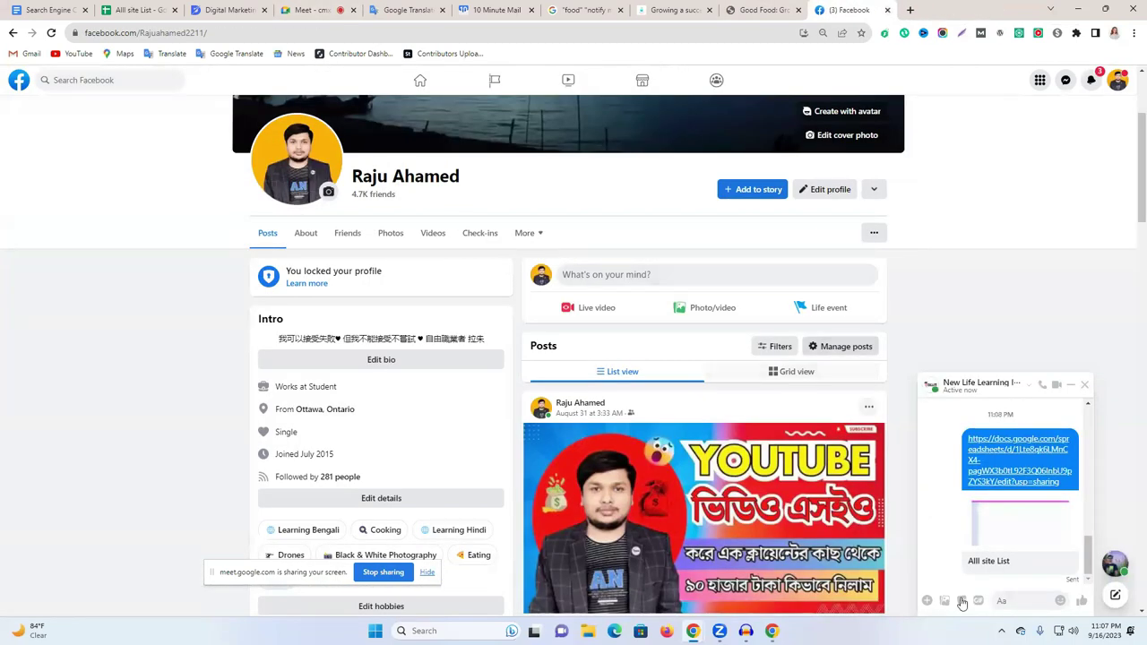